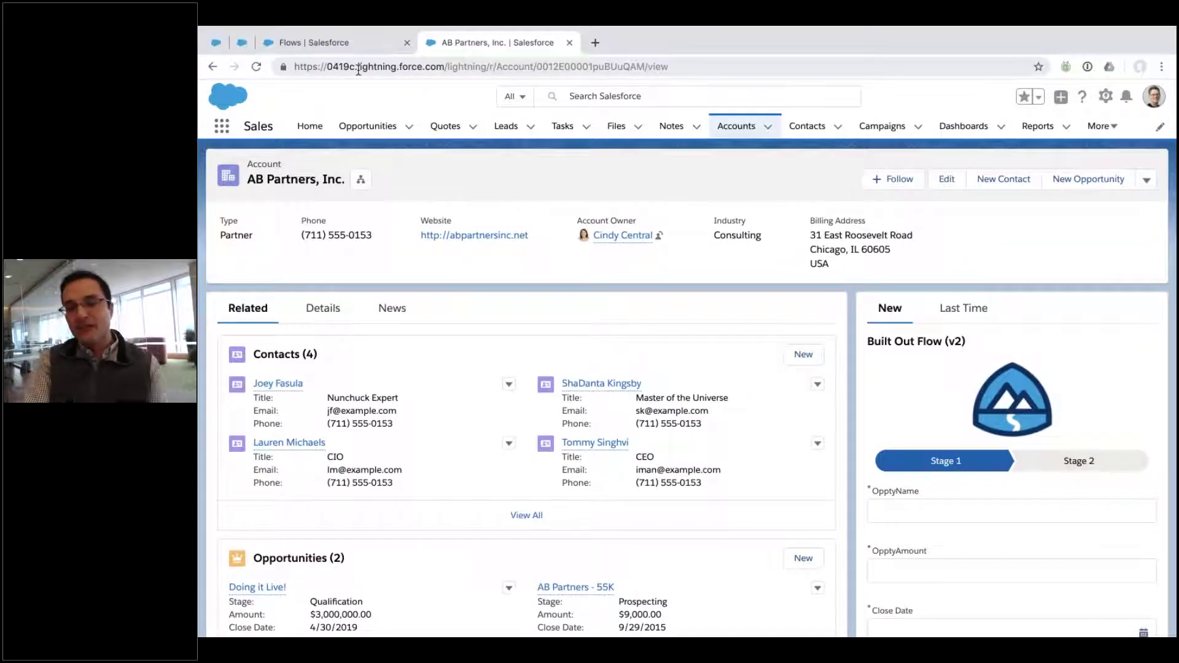
Step: Compare the earlier Doing it Live -Screen form with the new Built Out Flow (v2) on the account page
scroll(939, 219, down, 3)
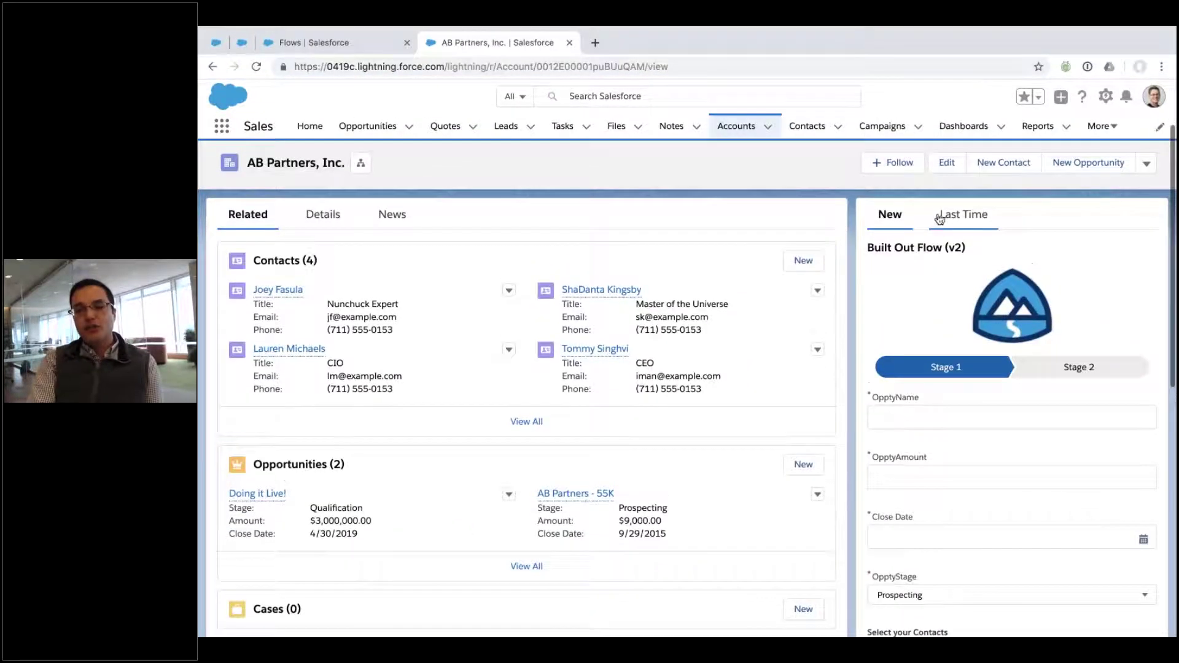
click(940, 219)
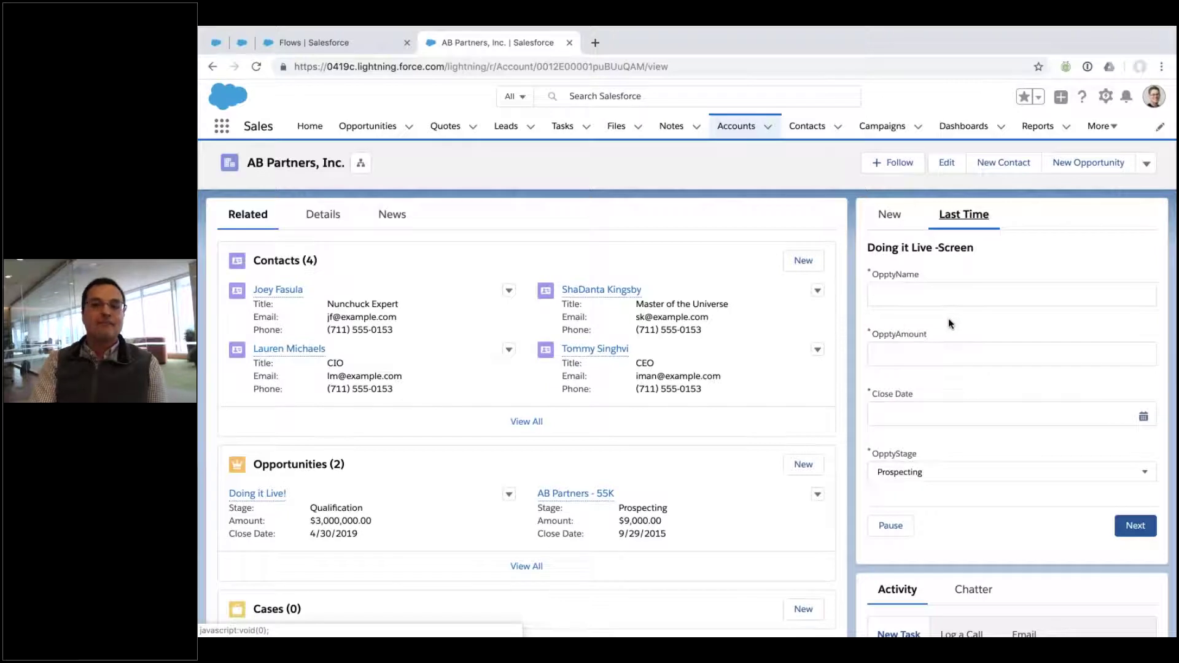
click(937, 288)
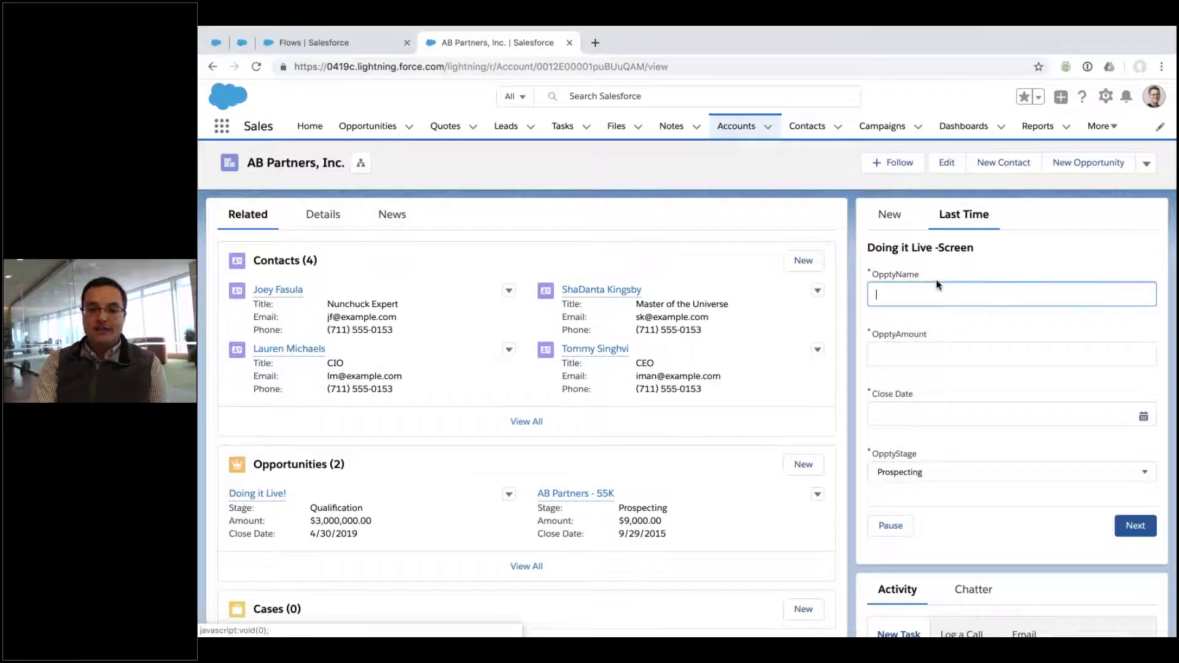
click(960, 362)
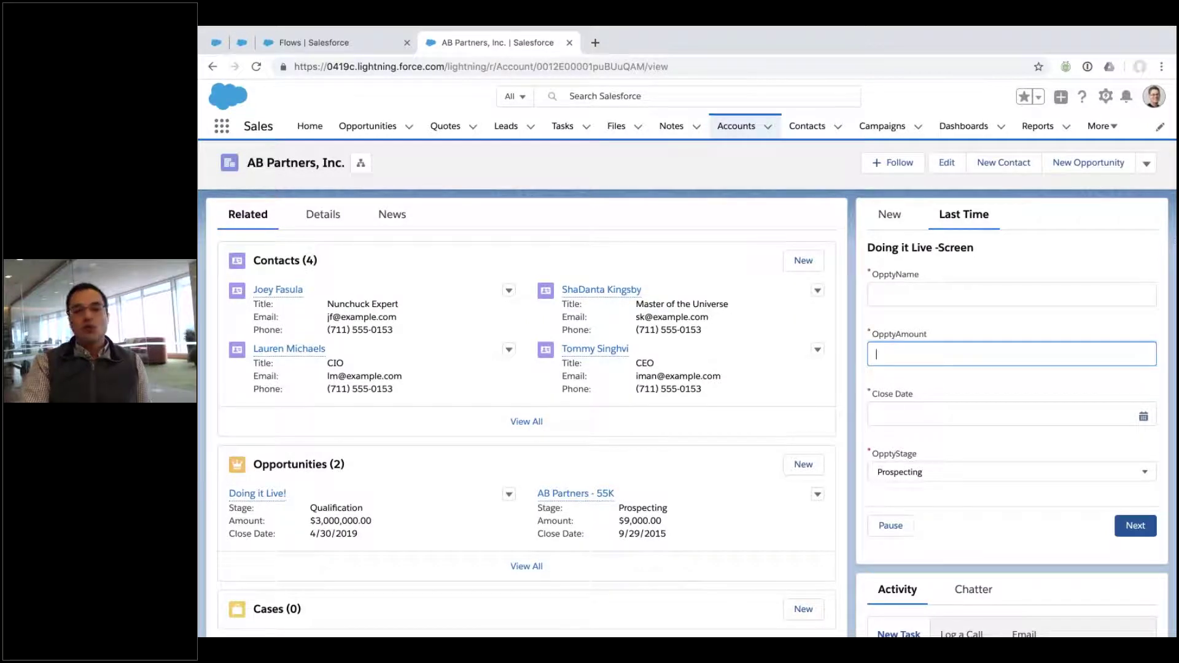
click(889, 215)
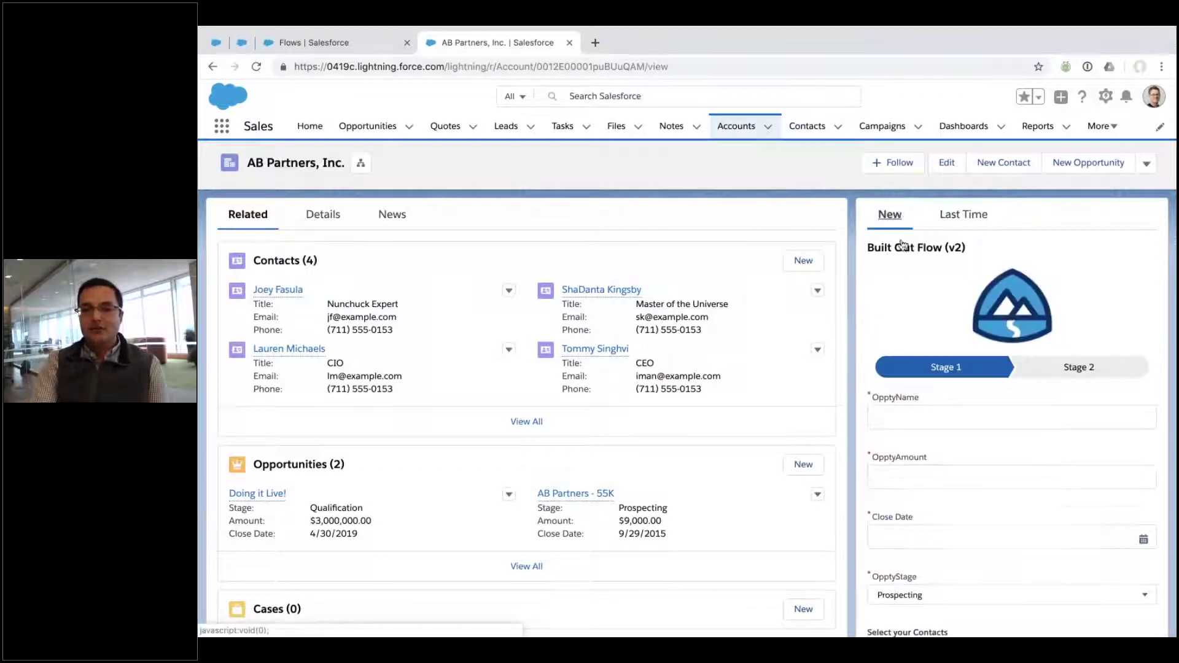
Step: Fill in Built Out Flow (v2) with opportunity name "Doing it Live Part Deux", amount 500,000 and close date May 30, 2019
scroll(898, 318, down, 2)
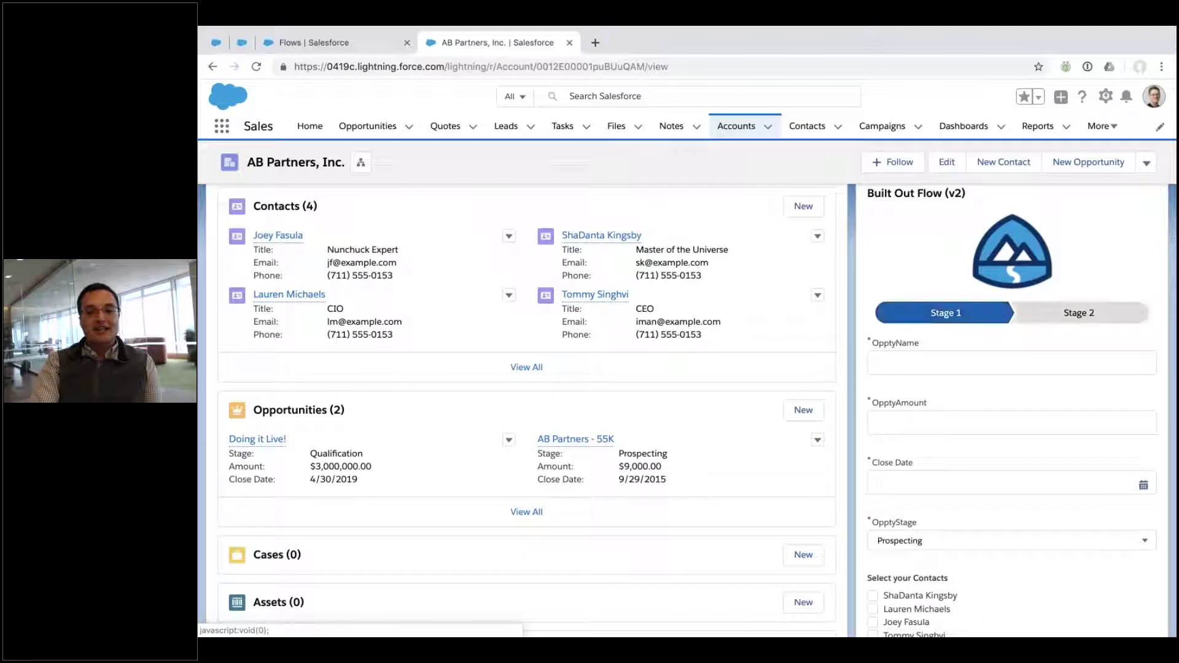
click(966, 361)
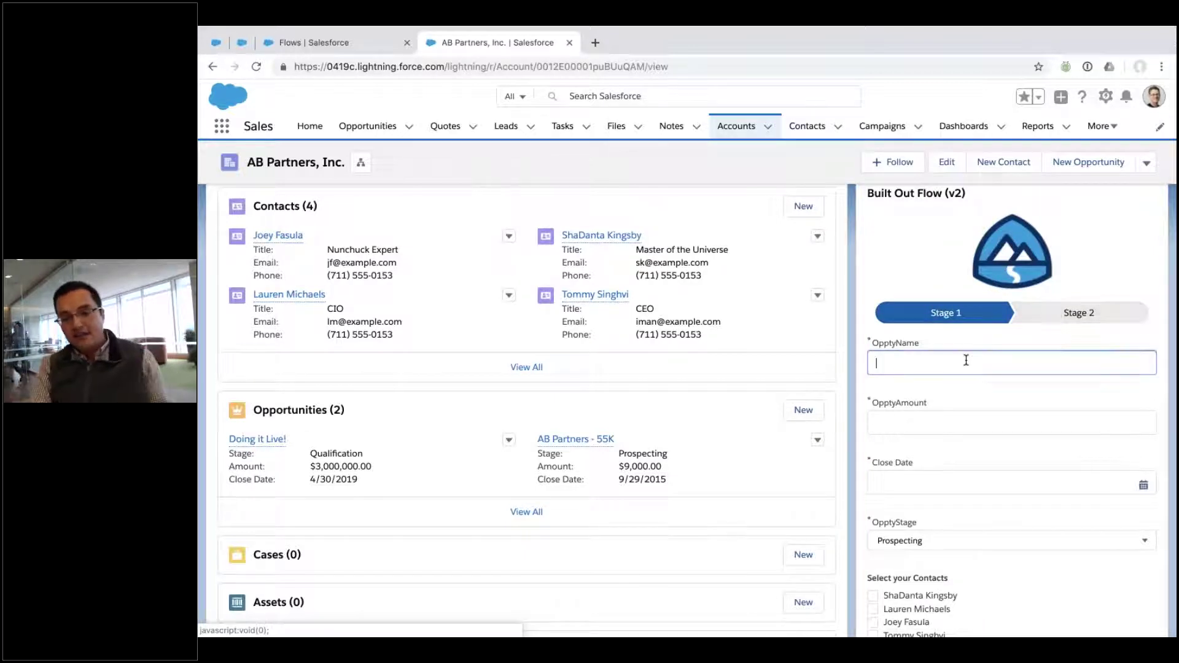
scroll(966, 361, down, 1)
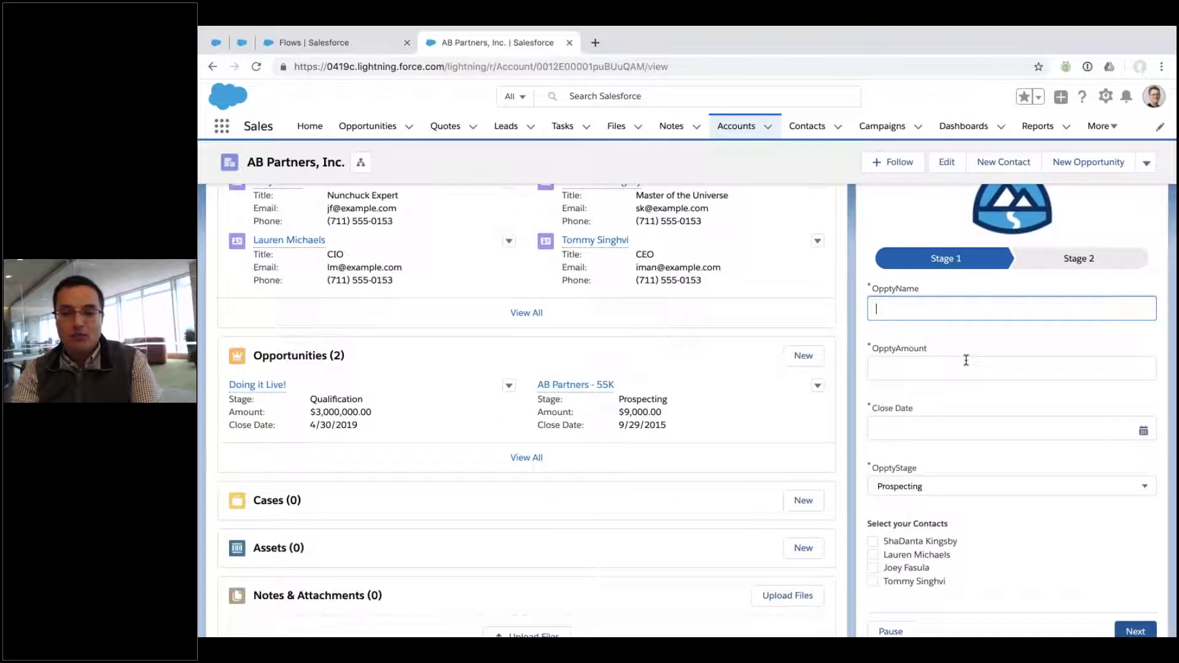
text(Doing it Live Part Deux)
key(Tab)
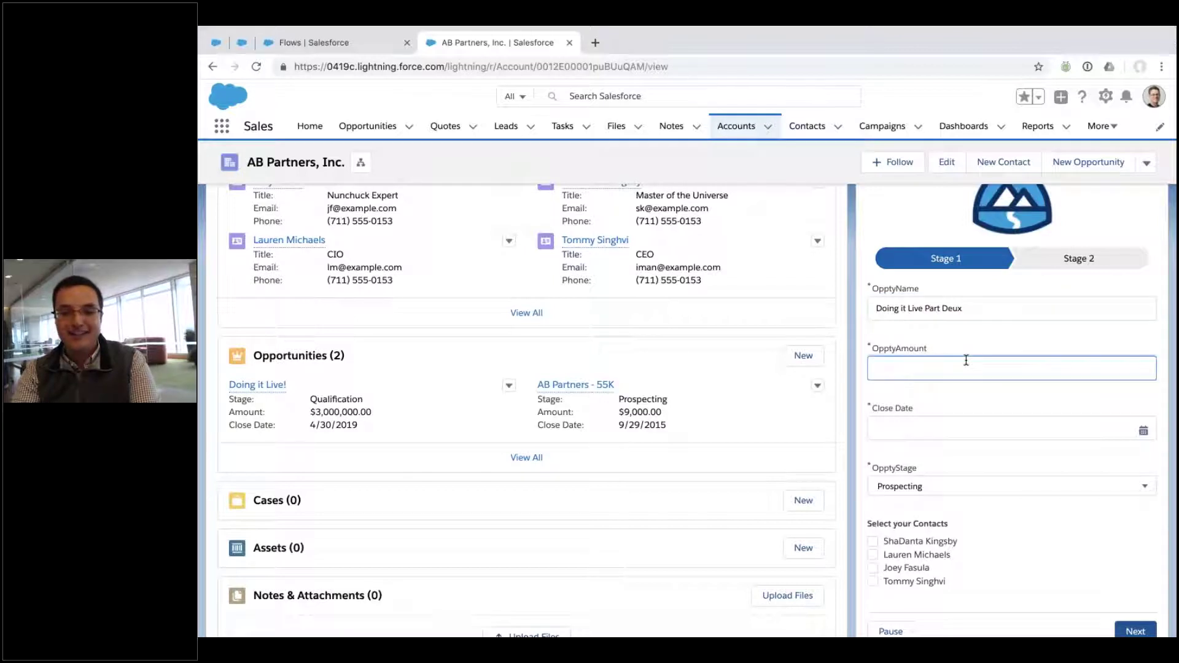
text(500,000)
key(Tab)
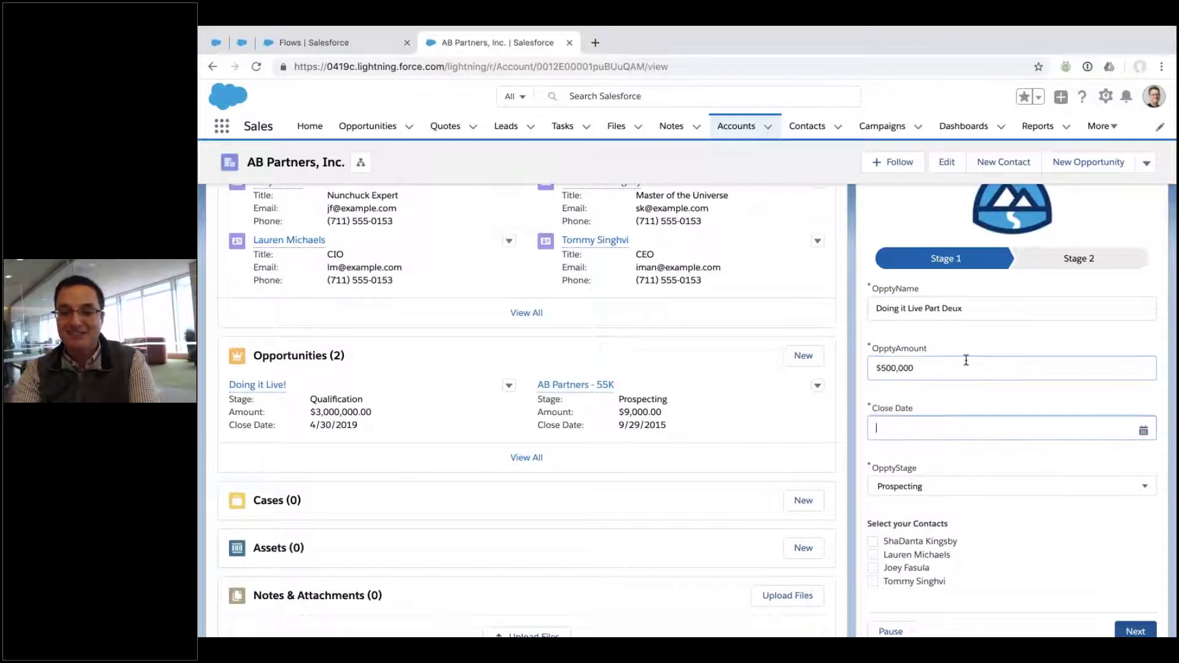
click(997, 434)
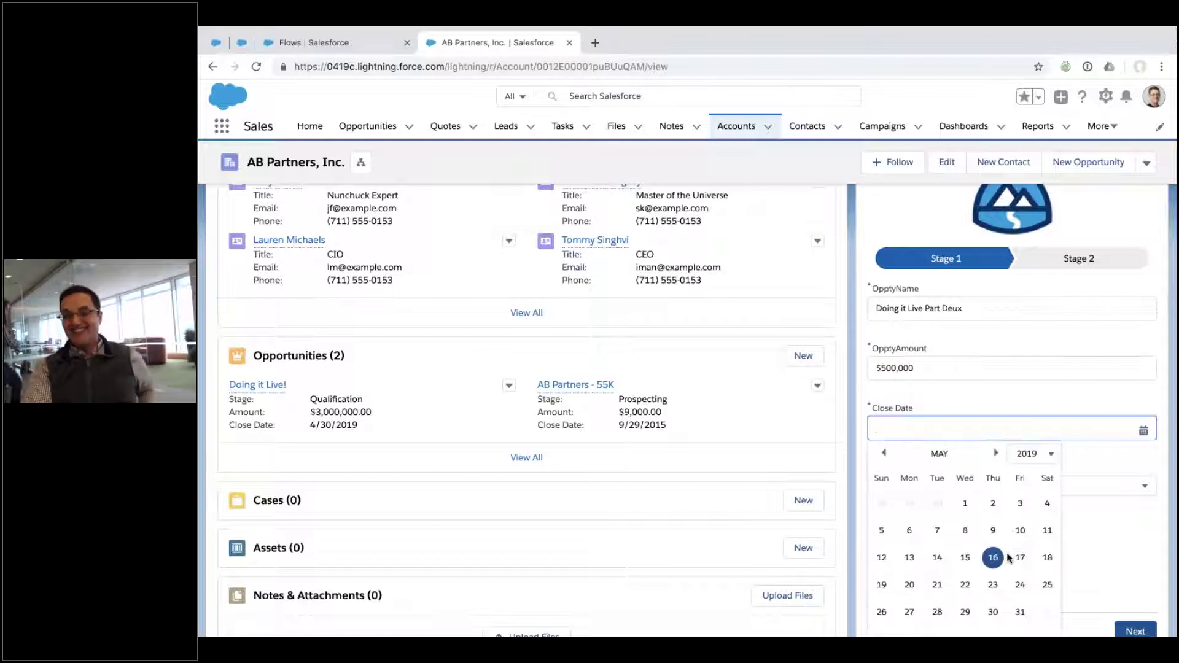
click(996, 609)
Step: Select the first, third and fourth contacts for the opportunity and complete both stages of the flow
scroll(949, 511, down, 2)
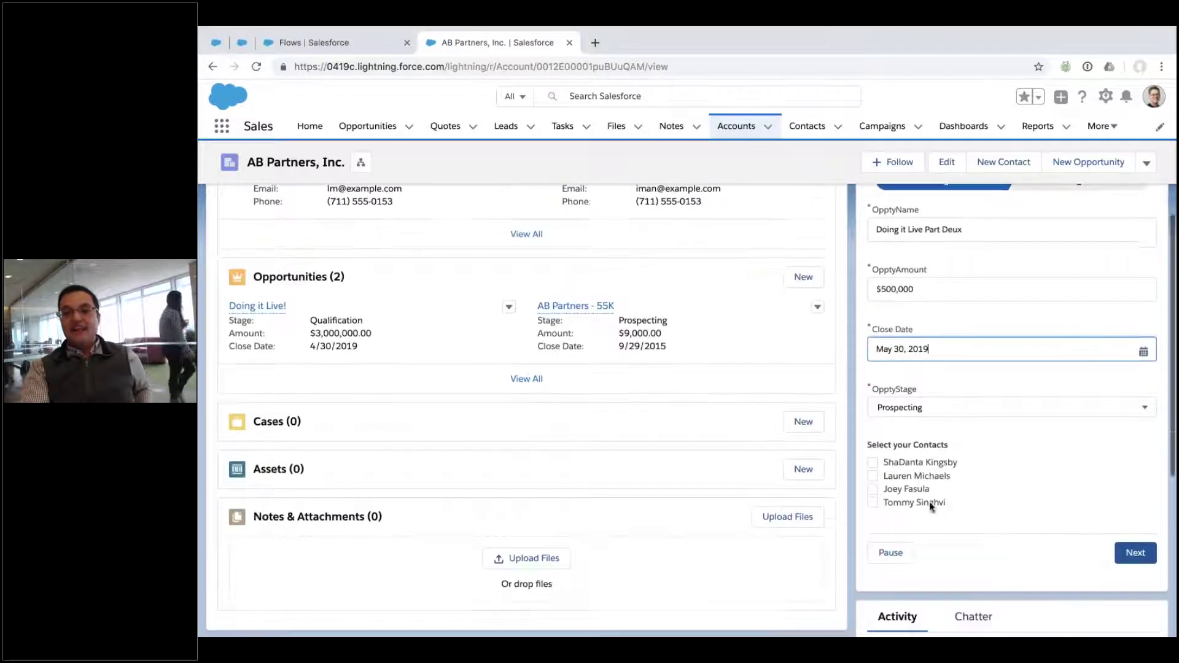
click(915, 462)
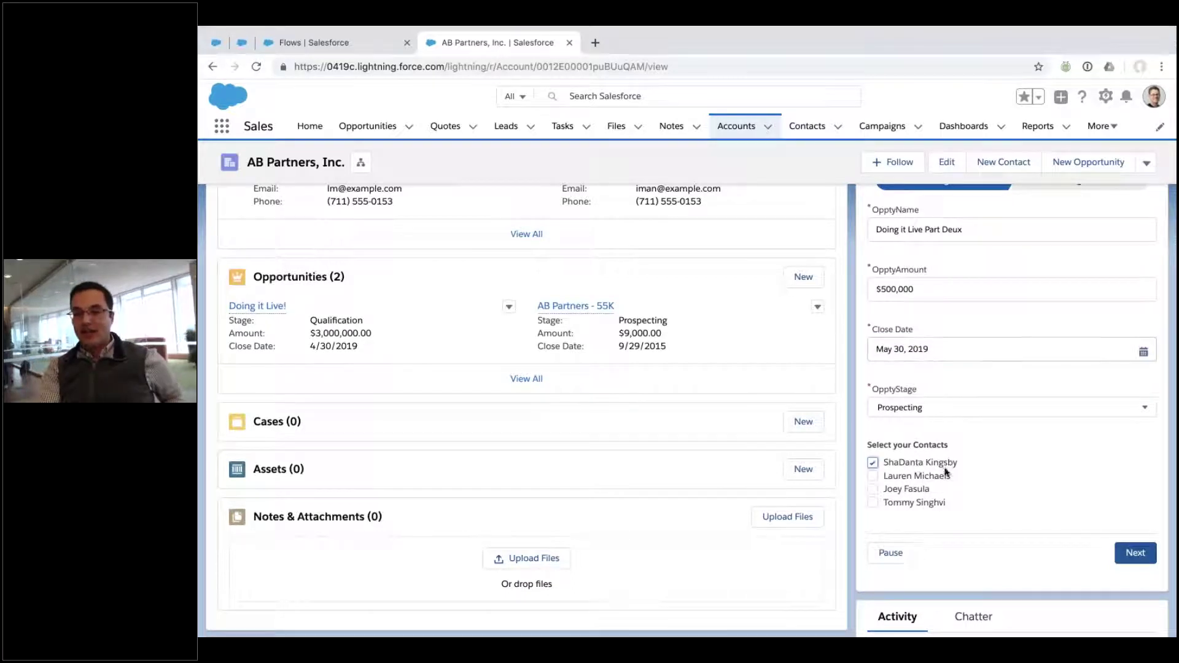
click(921, 490)
click(921, 504)
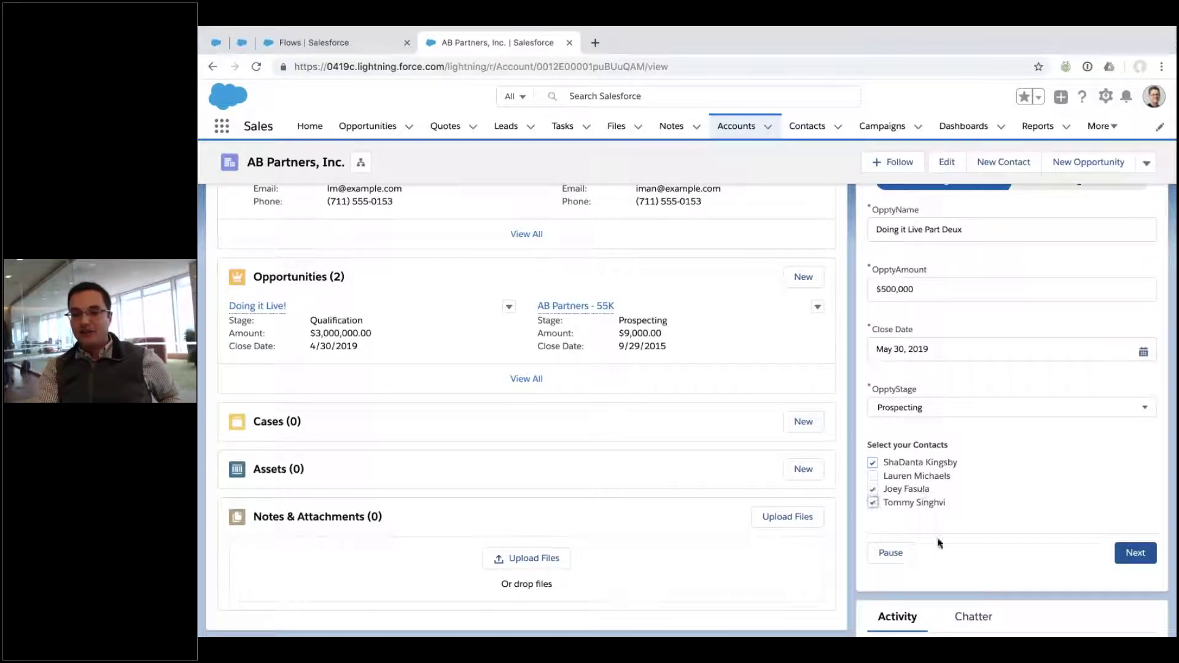
click(1124, 566)
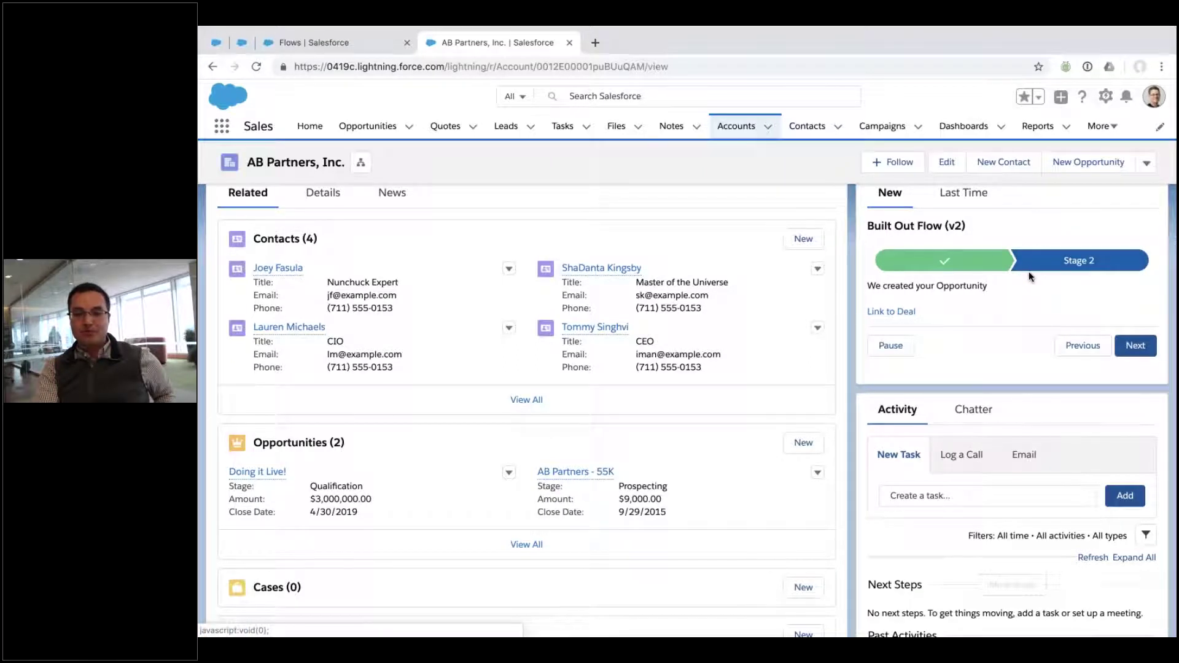
click(1132, 347)
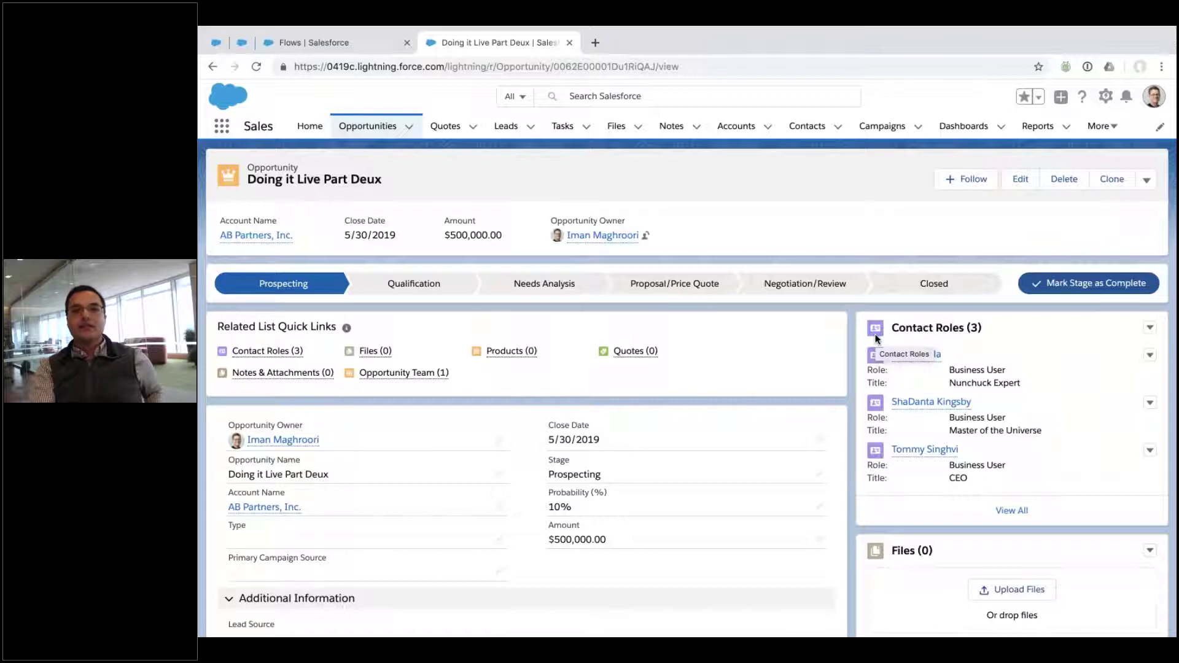
Step: Open version 3 of the Doing it Live -Screen flow from the Flows setup list in Flow Builder
key(ctrl+shift+Tab)
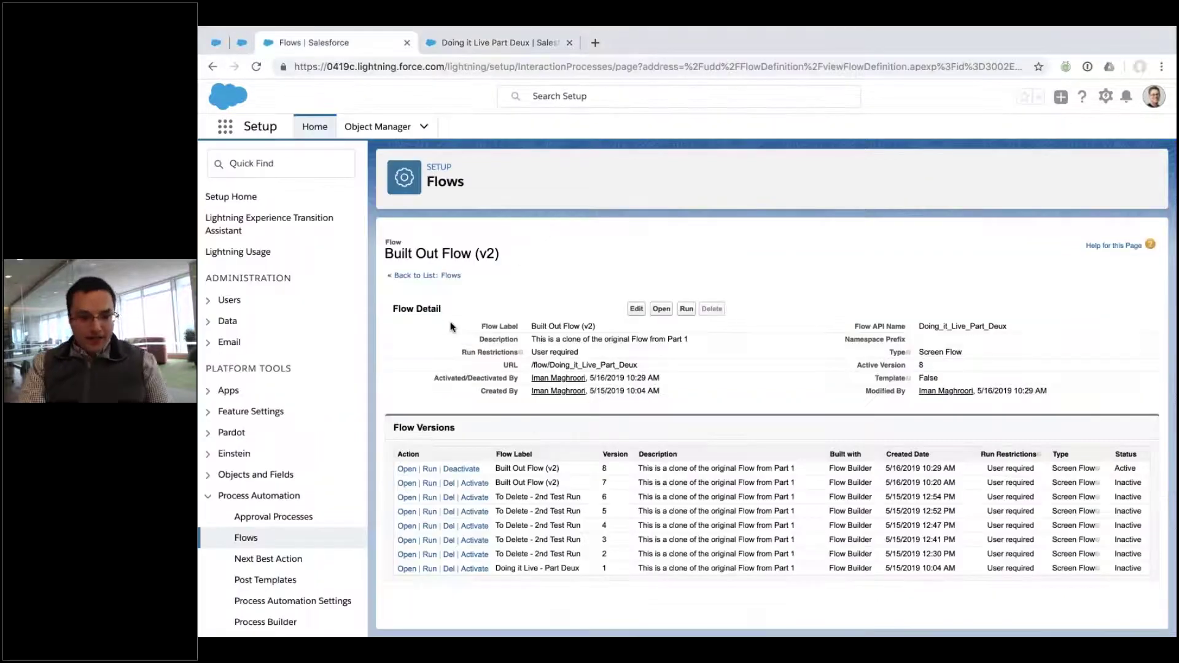
click(432, 275)
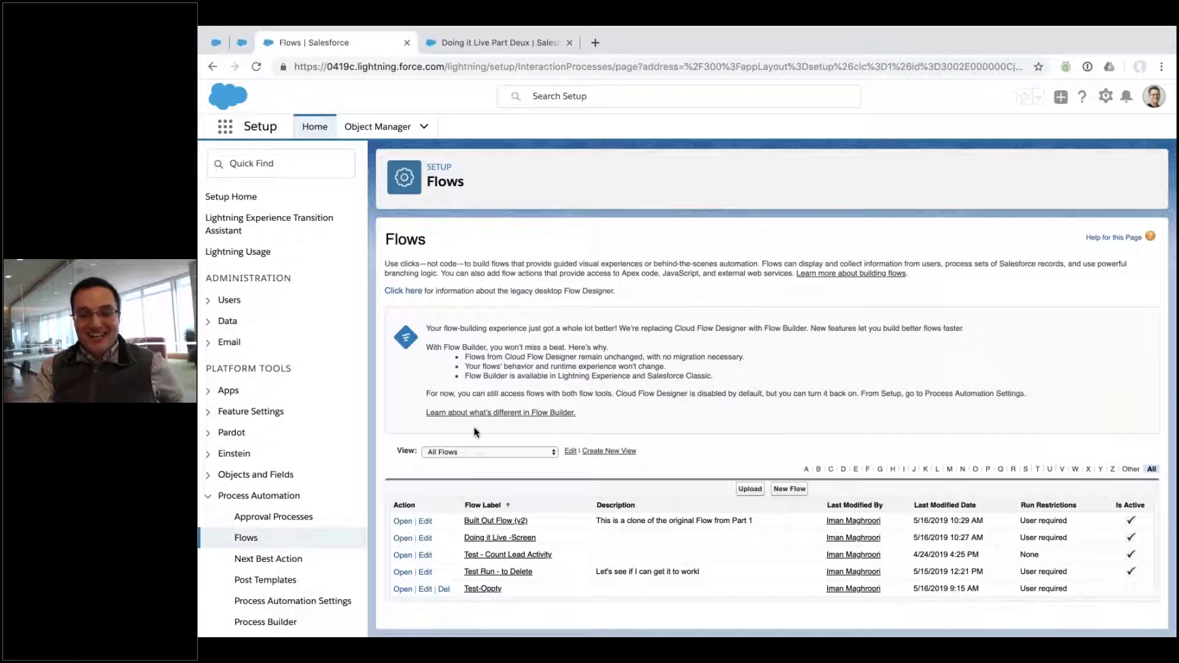
scroll(474, 432, down, 1)
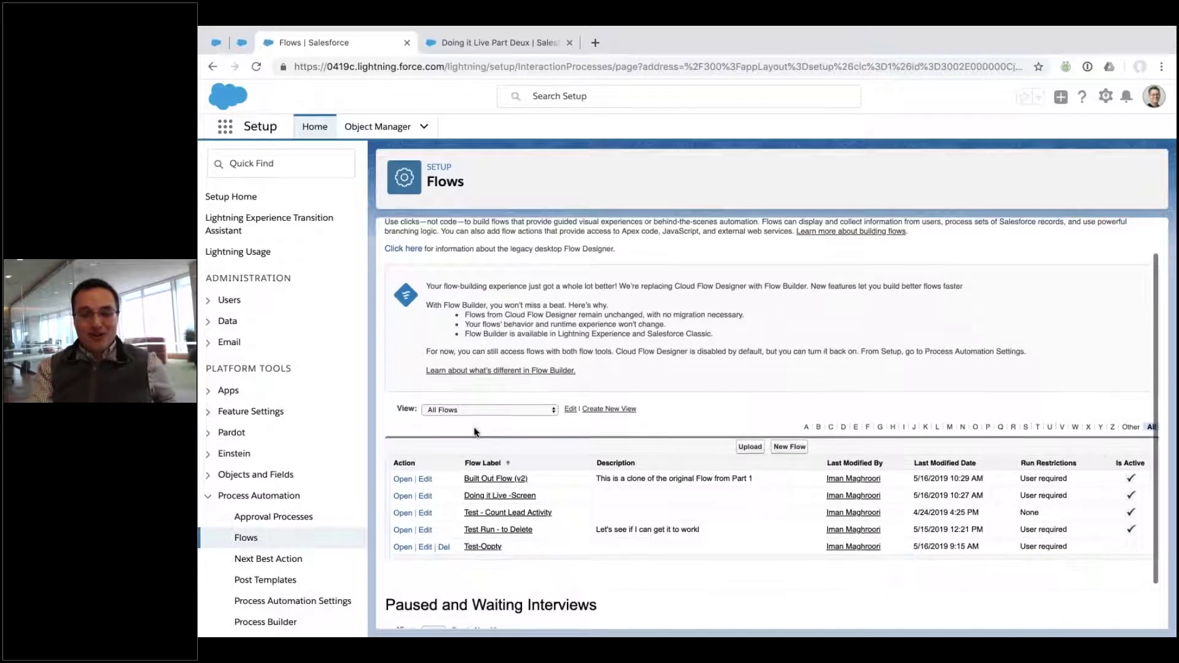
click(479, 498)
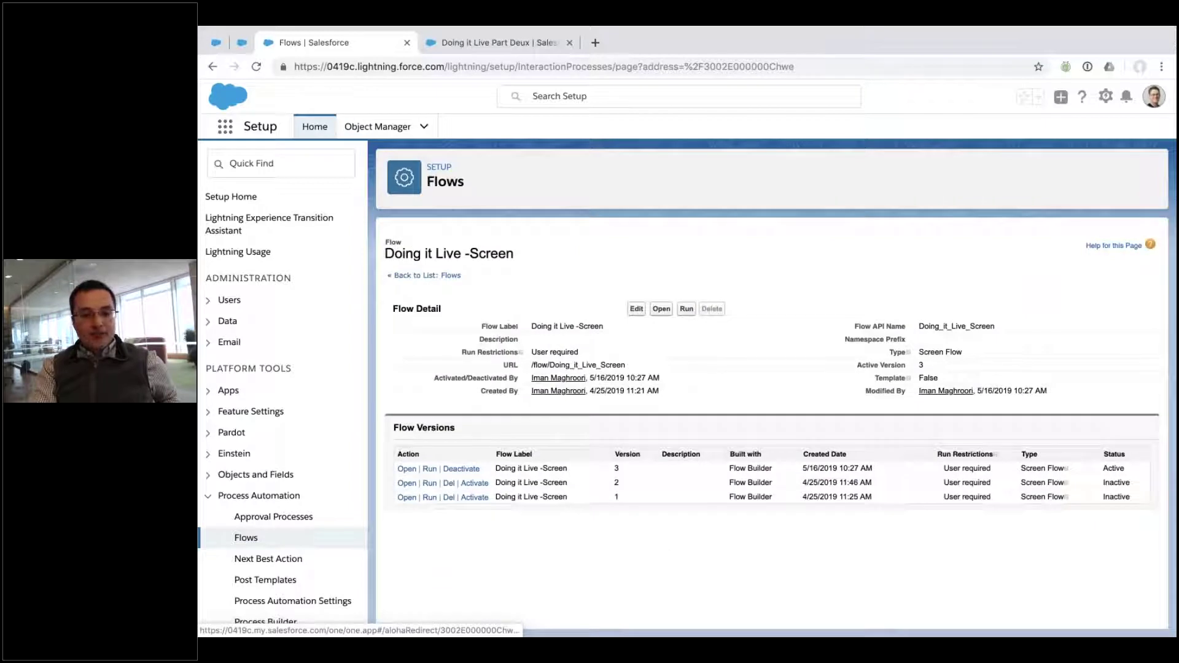
click(407, 469)
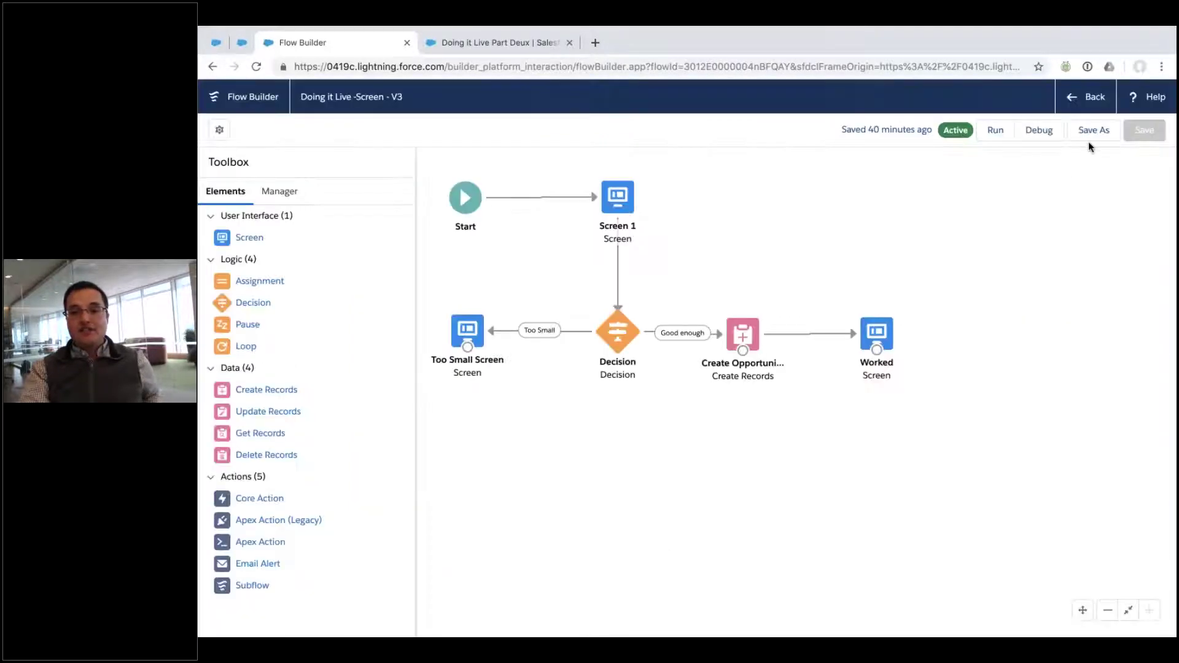
Step: Save the flow as a new flow labelled "May Webinar" with the description "Doing it live part deux"
click(1094, 129)
click(712, 274)
click(590, 309)
text(D)
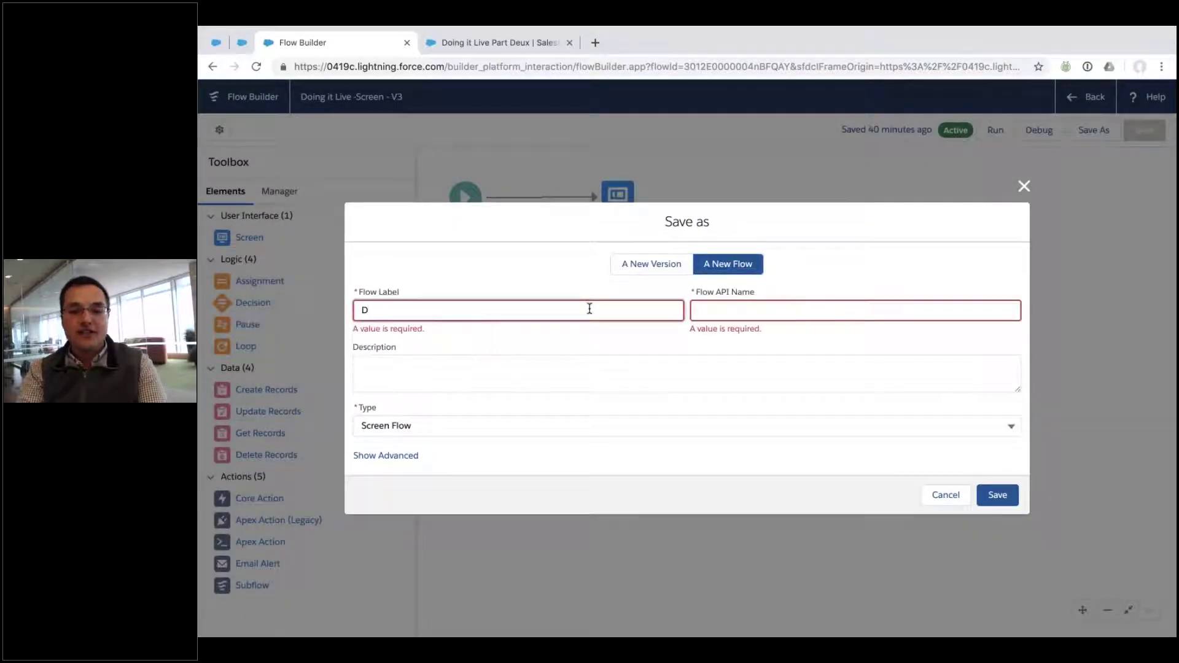
key(BackSpace)
text(May )
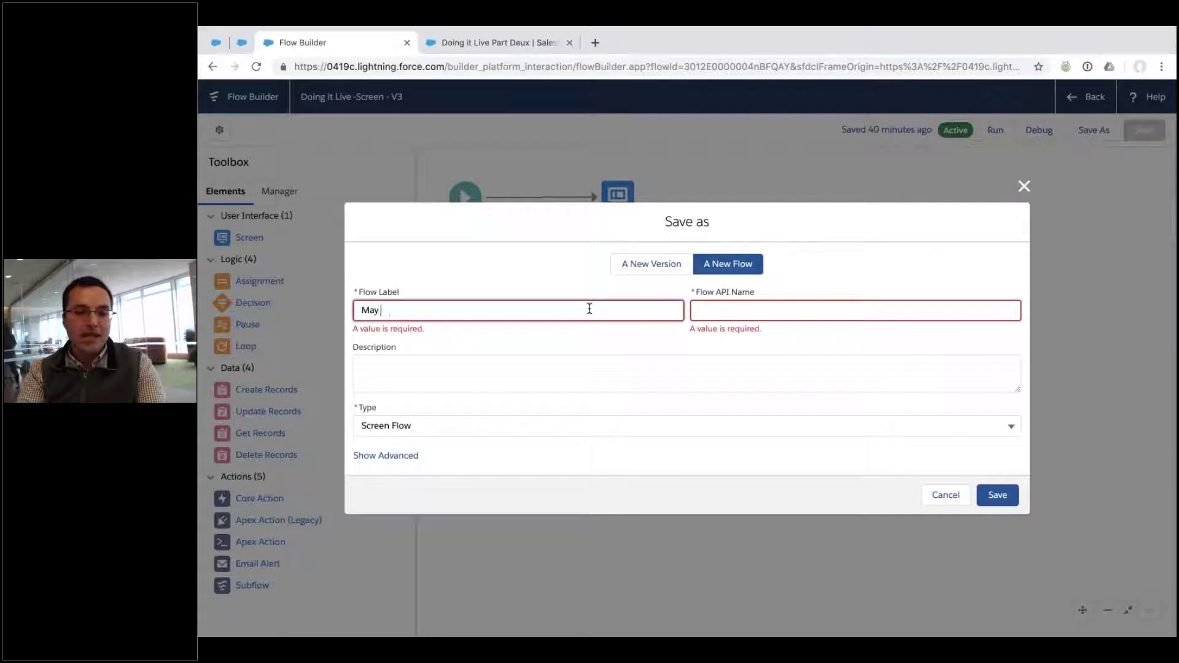
text(Webinar)
key(Tab)
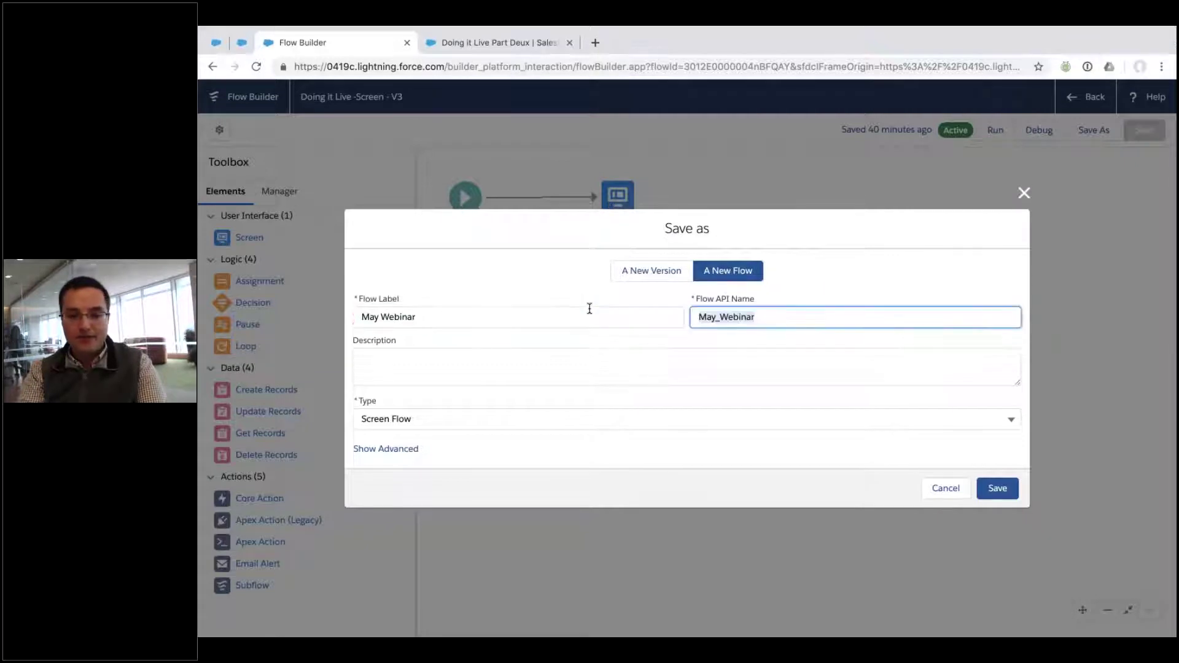
key(Tab)
text(Doing it live)
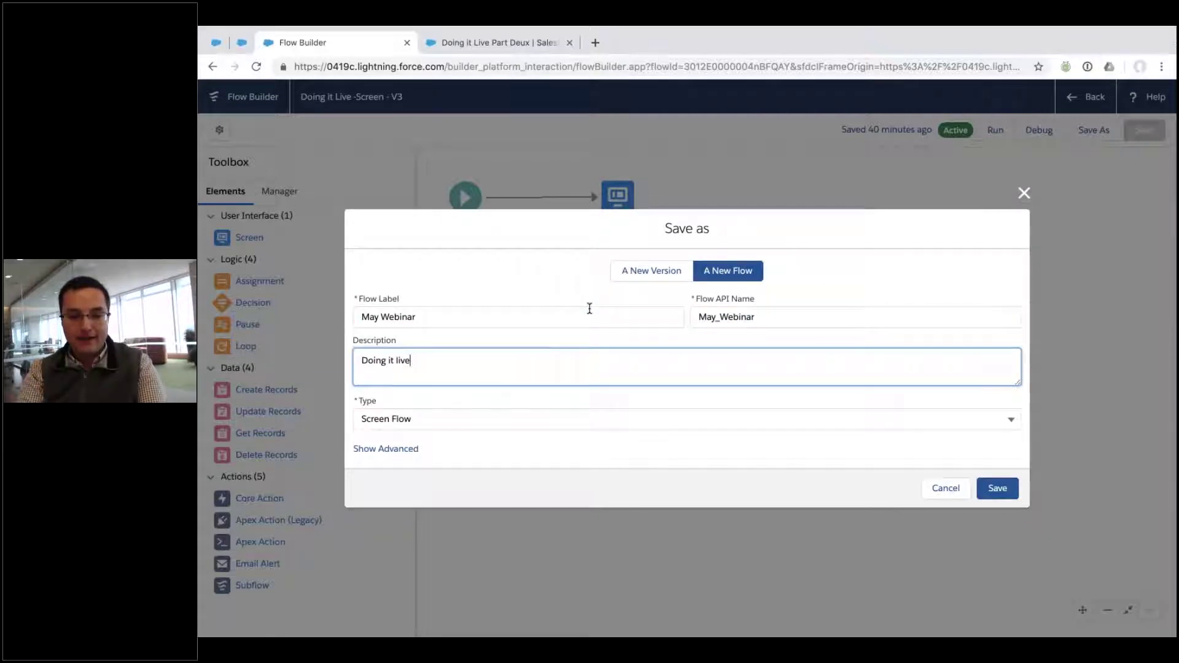
text( part deux)
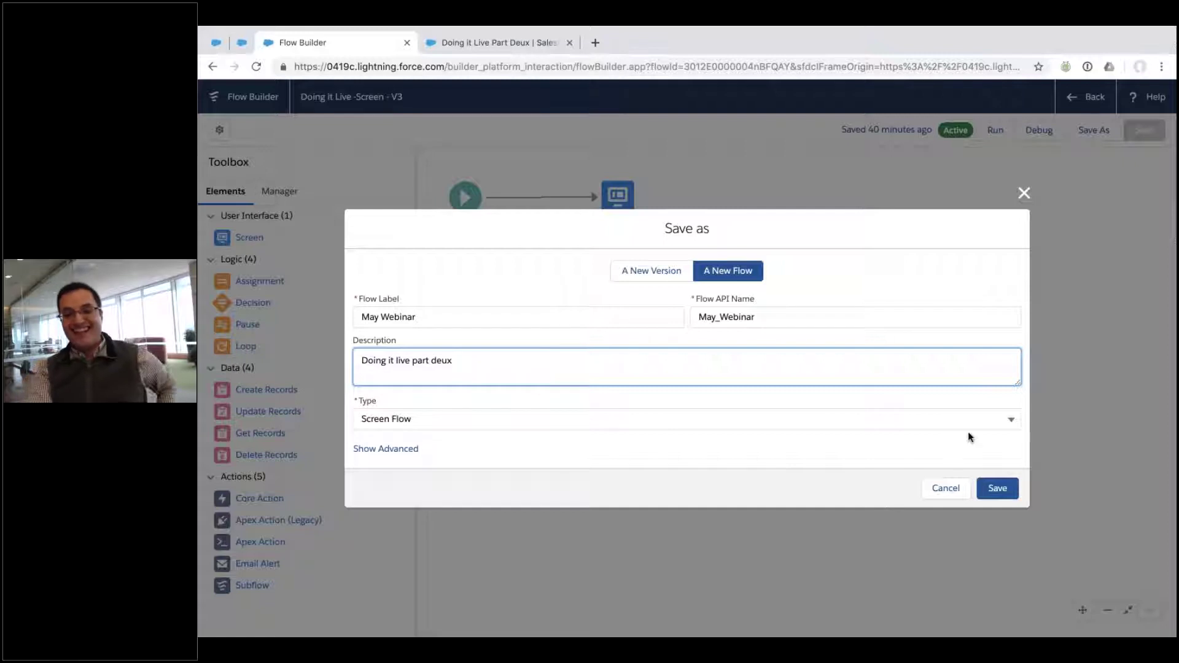
click(998, 489)
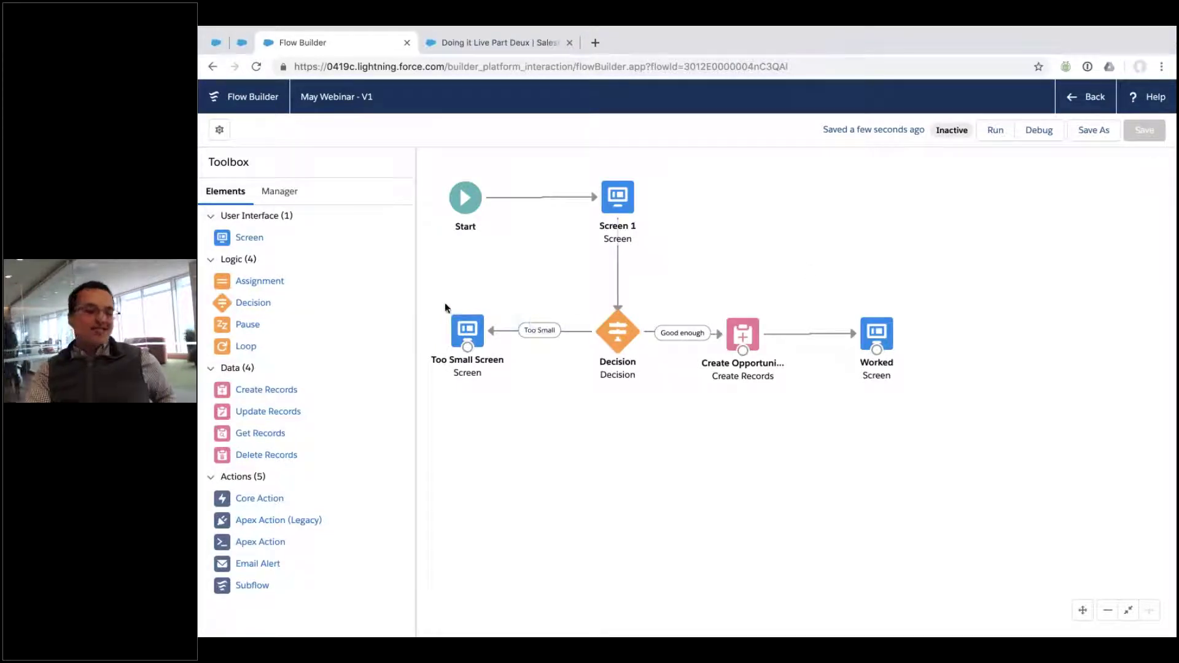
Step: Delete the Decision element and the Too Small Screen element from the flow canvas
click(617, 331)
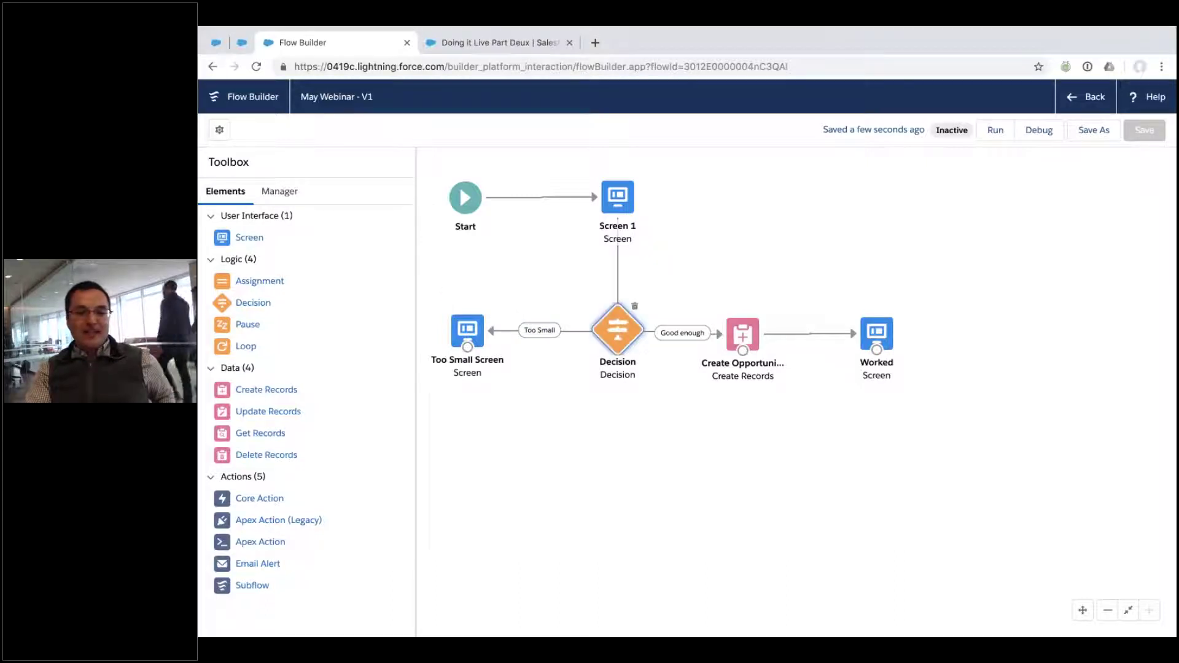
key(Delete)
click(465, 335)
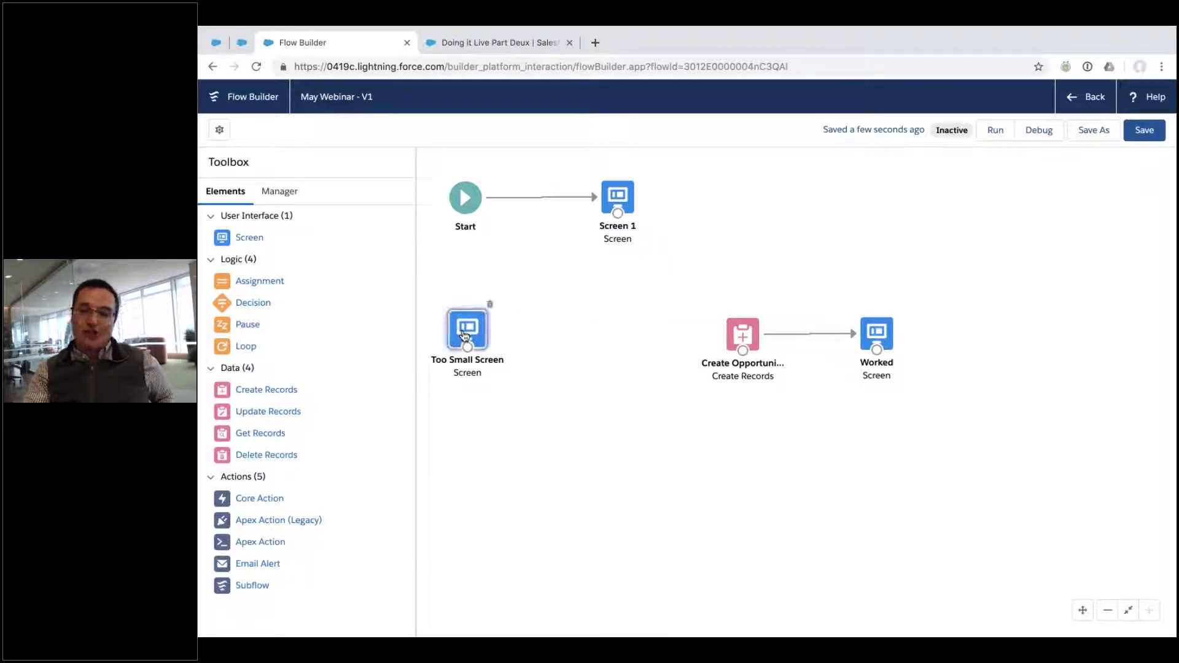
key(Delete)
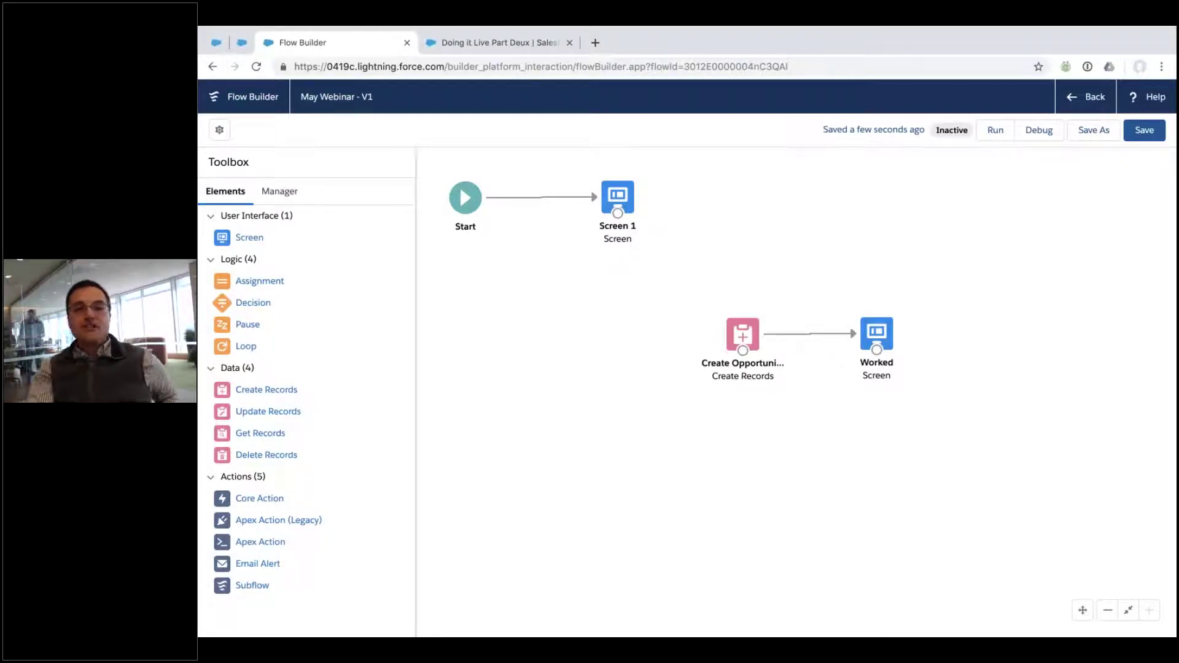
Step: Add a Checkbox Group below OpptyStage on Screen 1, with ContactScreenSelection as its label and API name
double_click(617, 202)
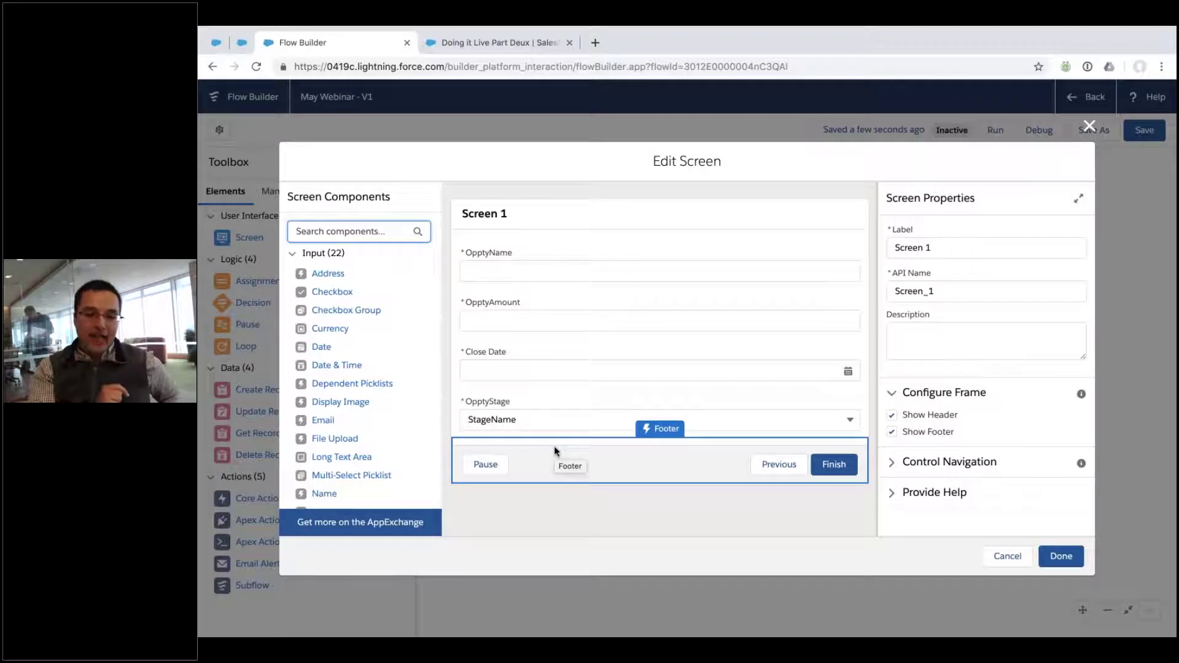
drag(366, 314, 533, 433)
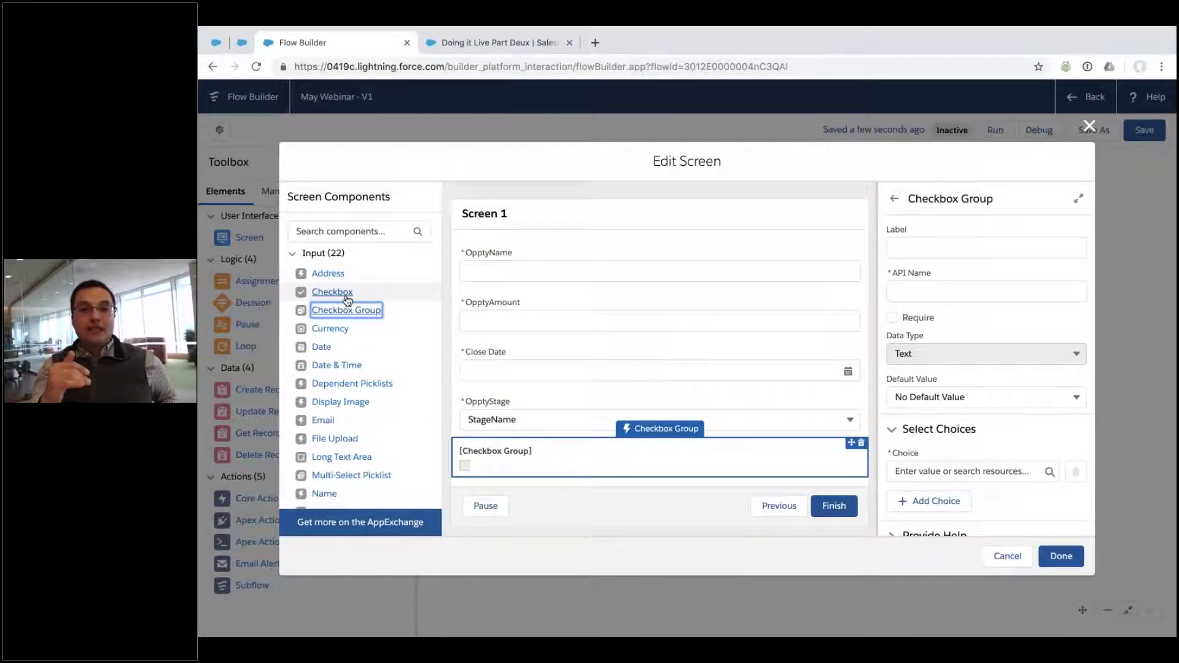
click(931, 249)
text(Checkb)
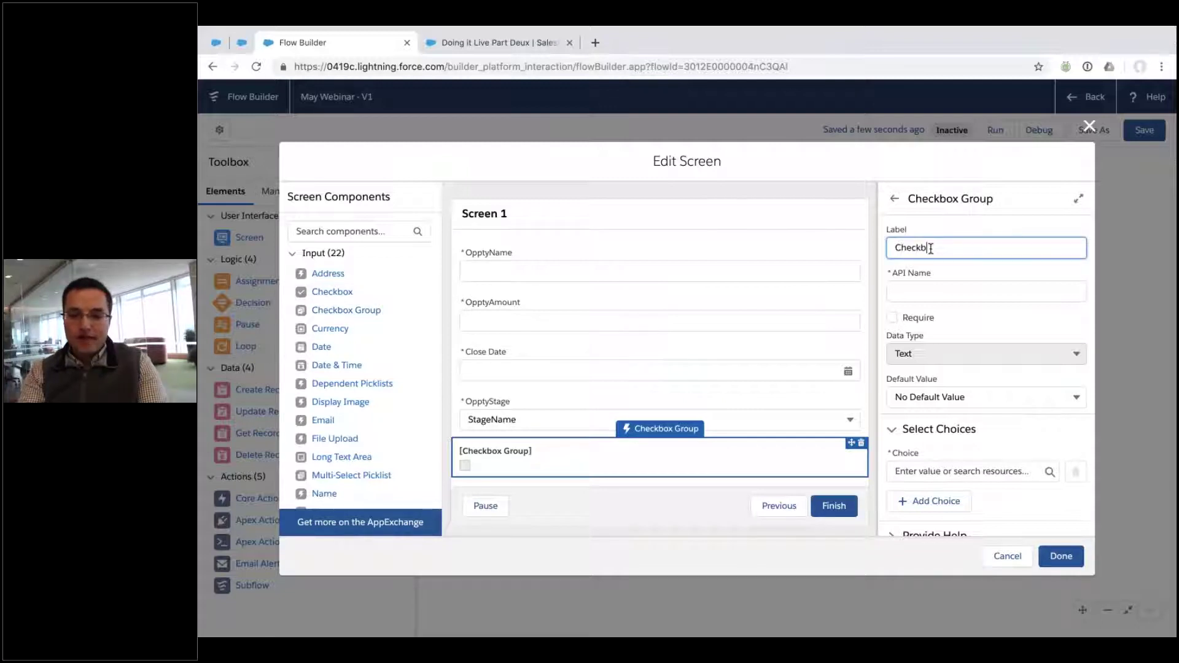
text(ox Group)
key(ctrl+a)
text(ContactScreenSelection)
key(Tab)
key(Tab)
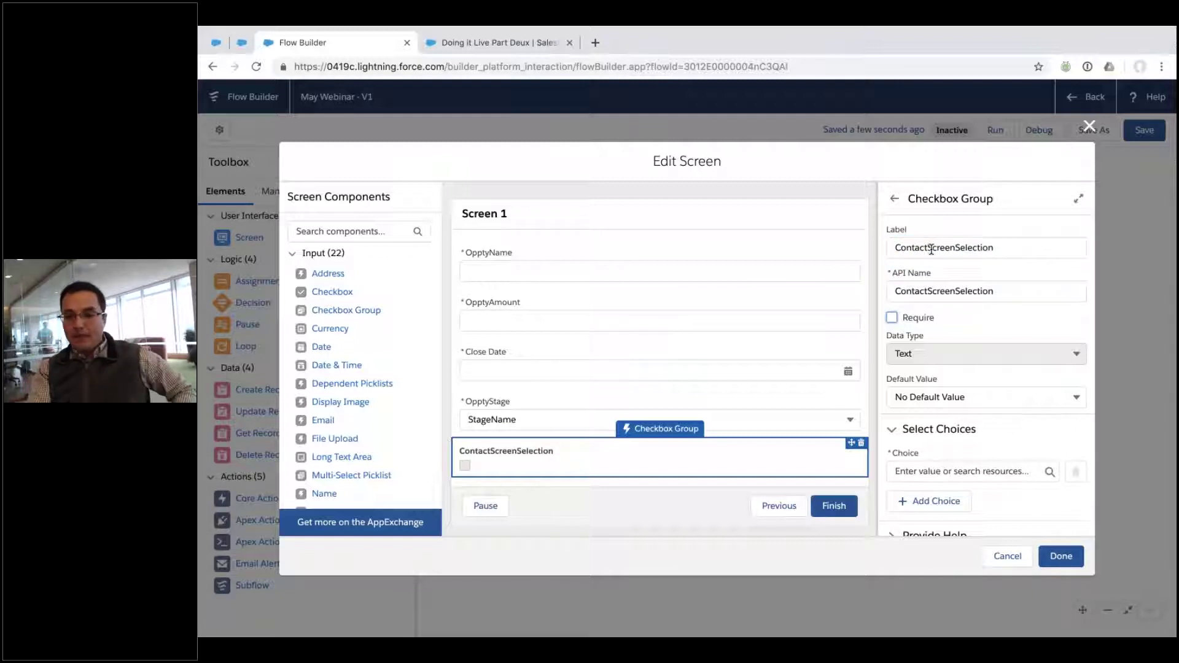
scroll(1011, 420, down, 1)
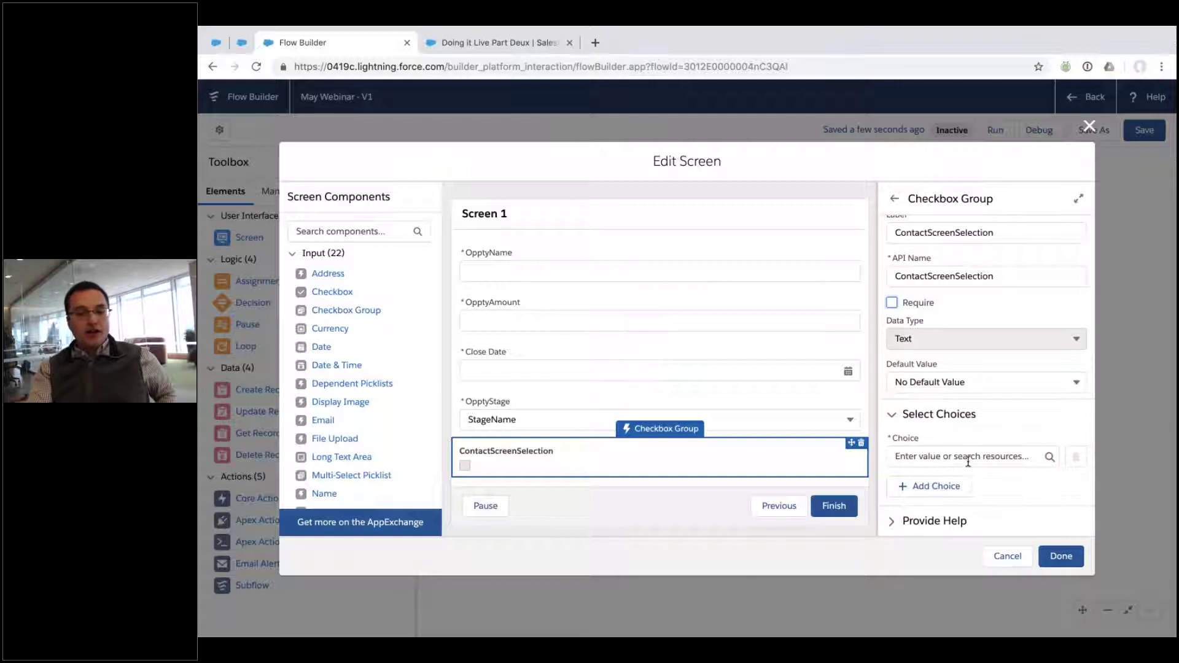
Step: Create a Record Choice Set resource with the API name ContactChoices for the checkbox group's choice, based on the Contact object
click(968, 458)
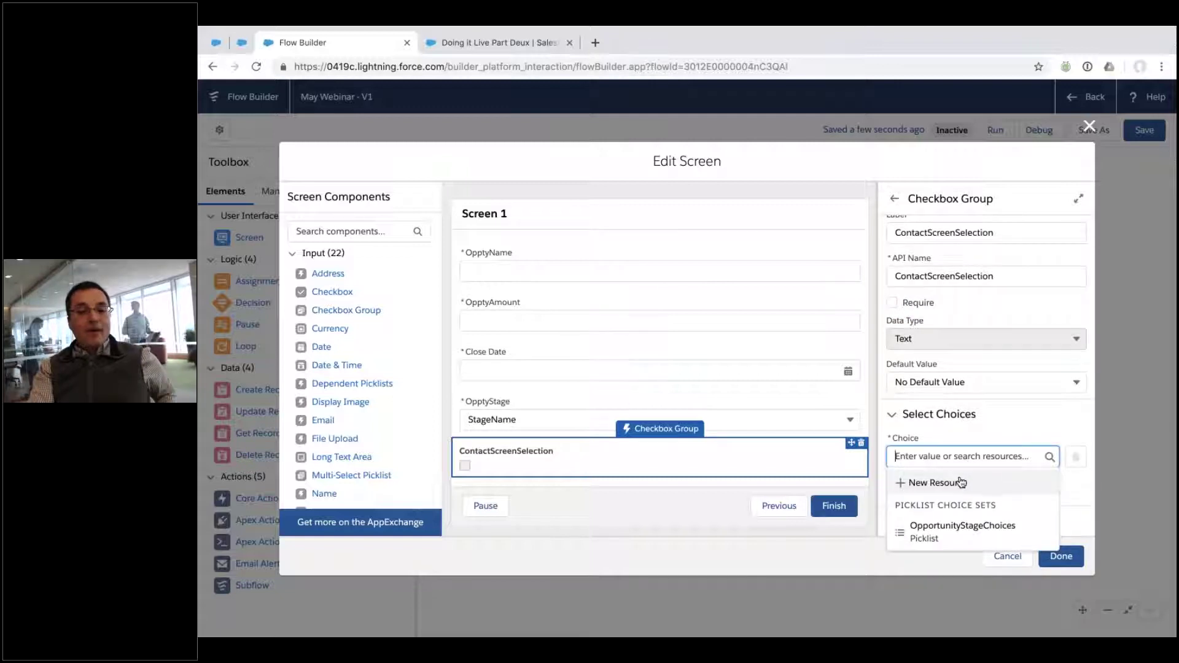
click(962, 483)
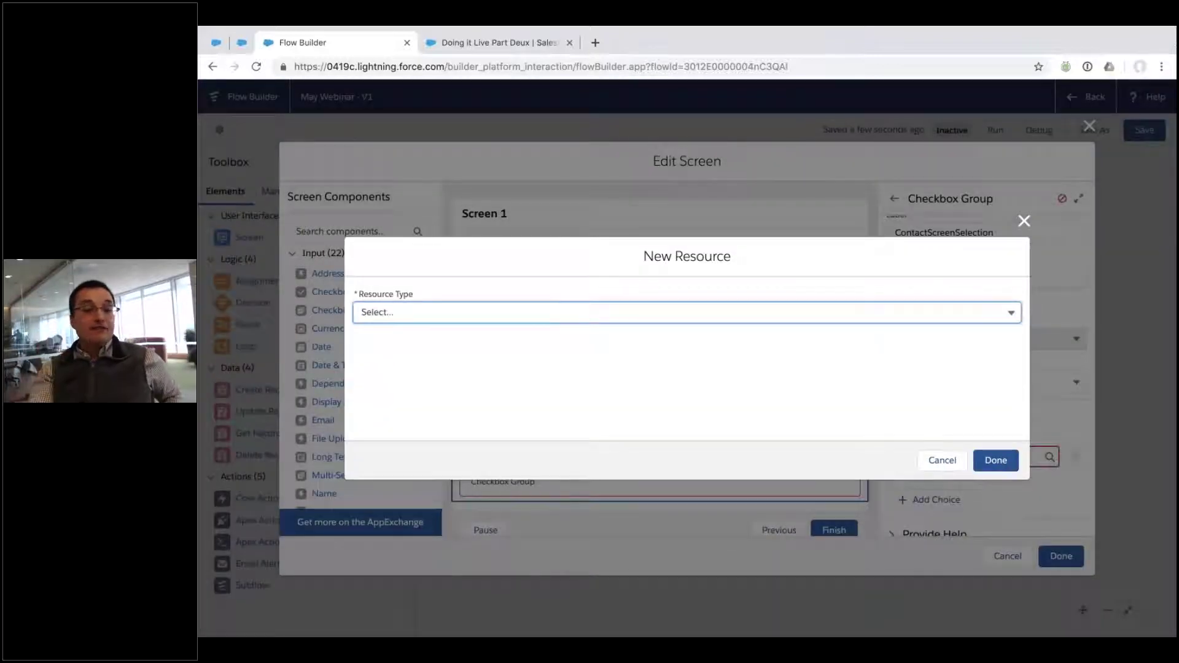
click(748, 307)
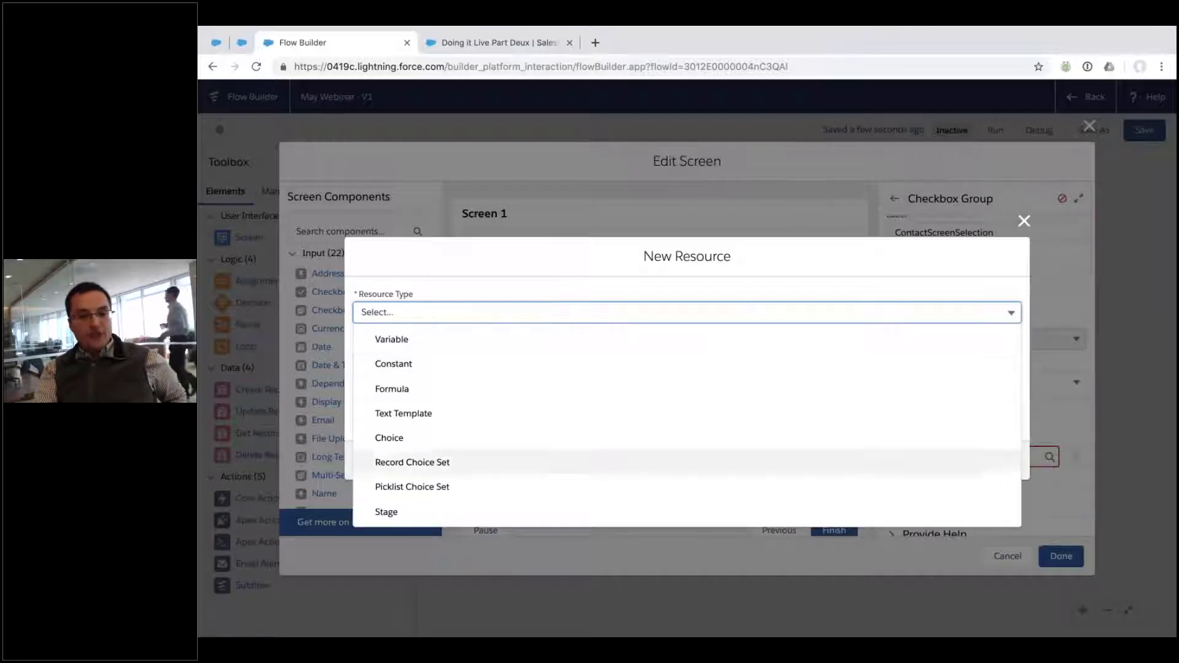
click(500, 470)
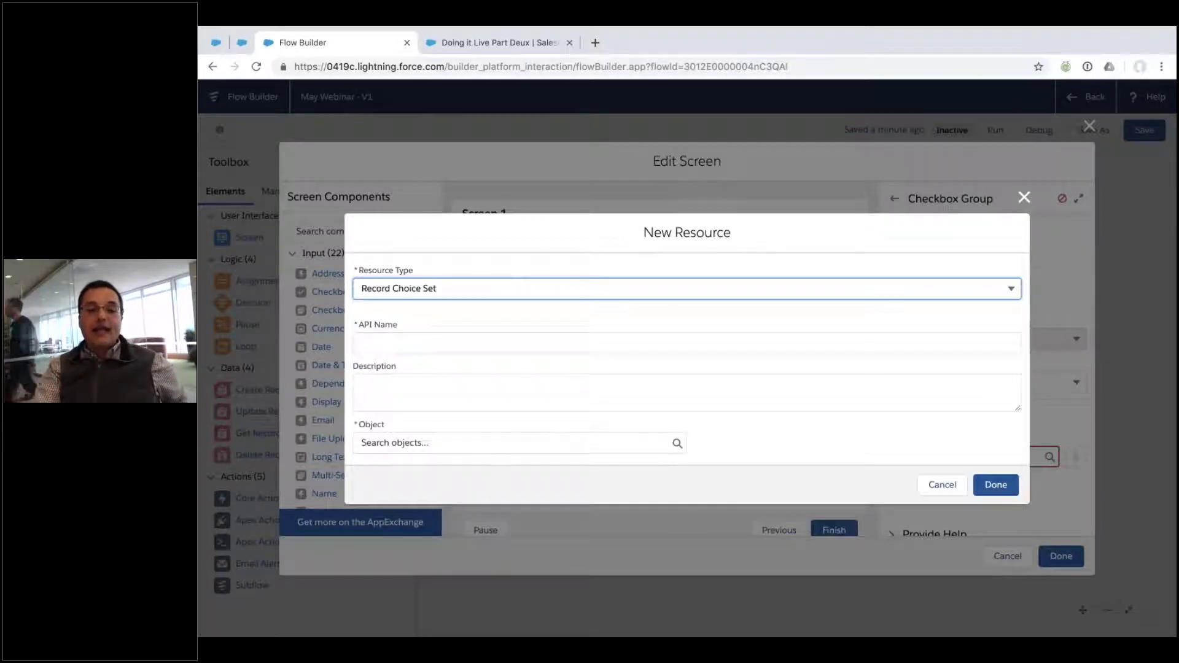
click(469, 345)
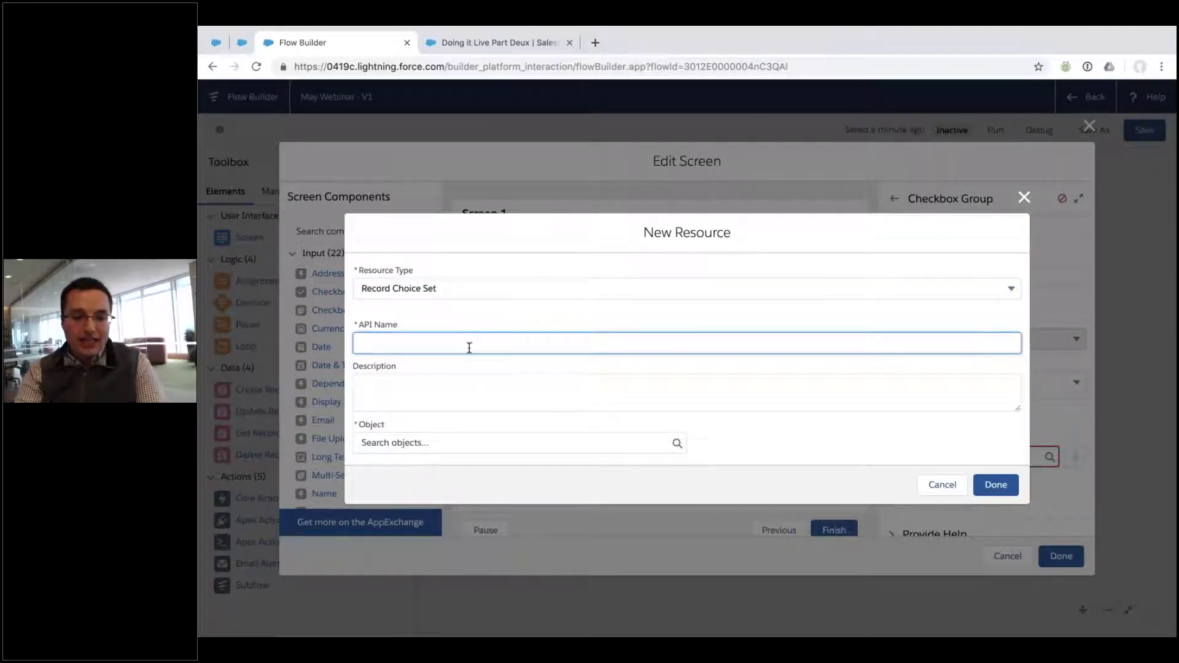
text(ContactChoices)
key(Tab)
key(Tab)
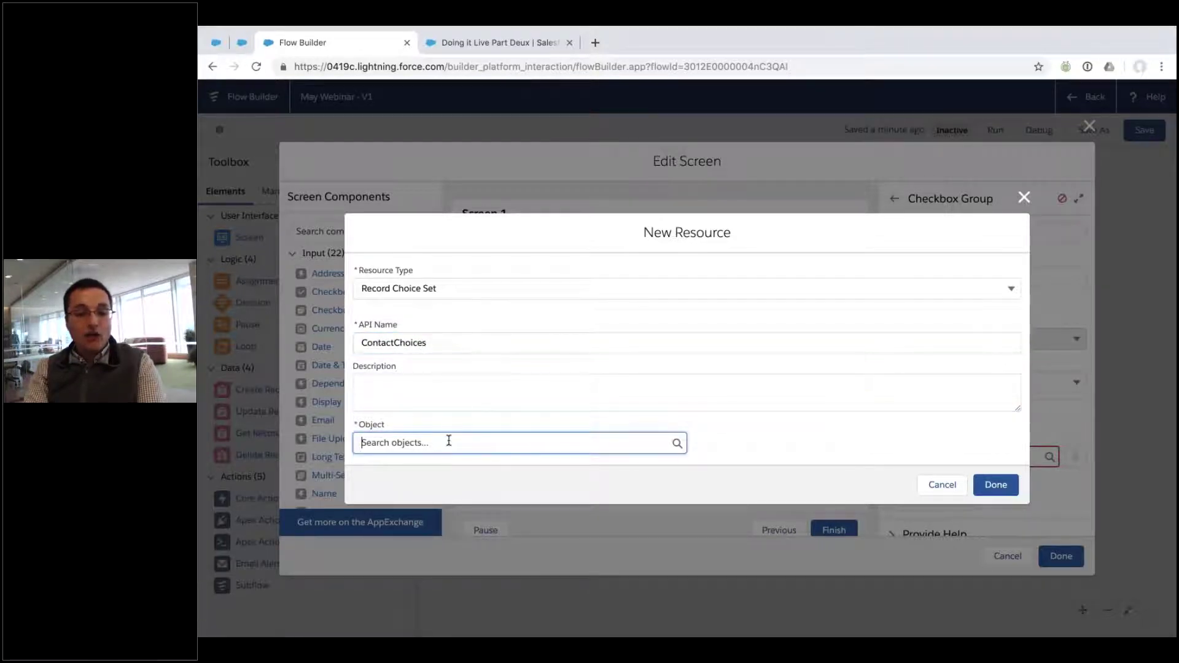
text(contact)
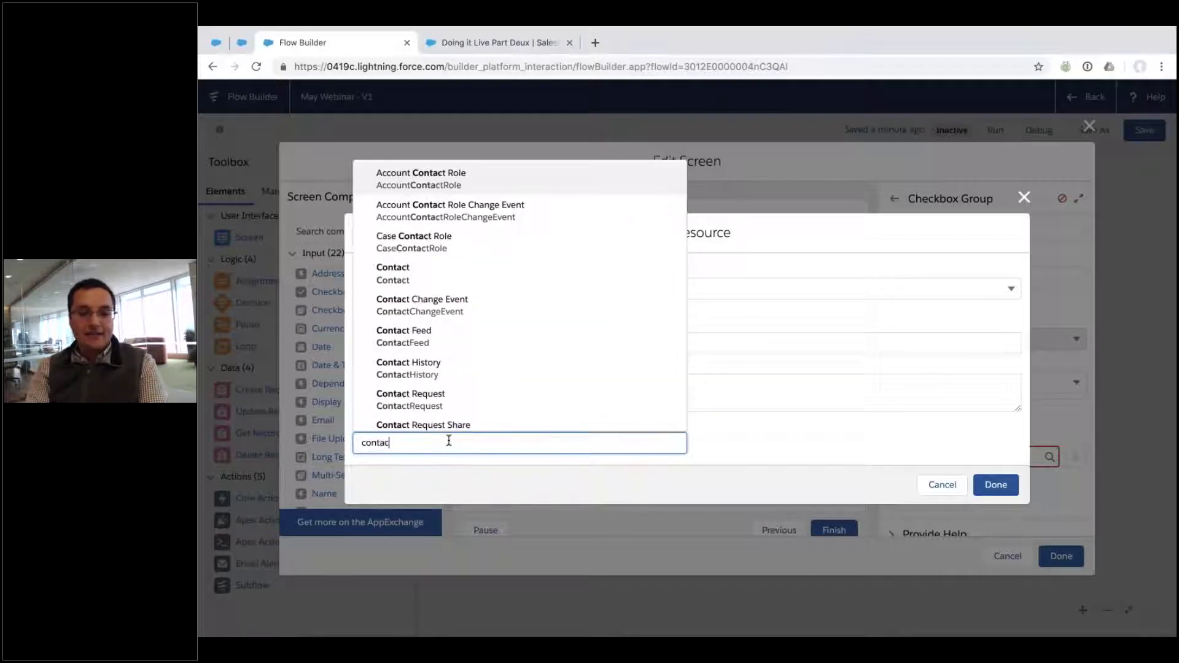
click(416, 287)
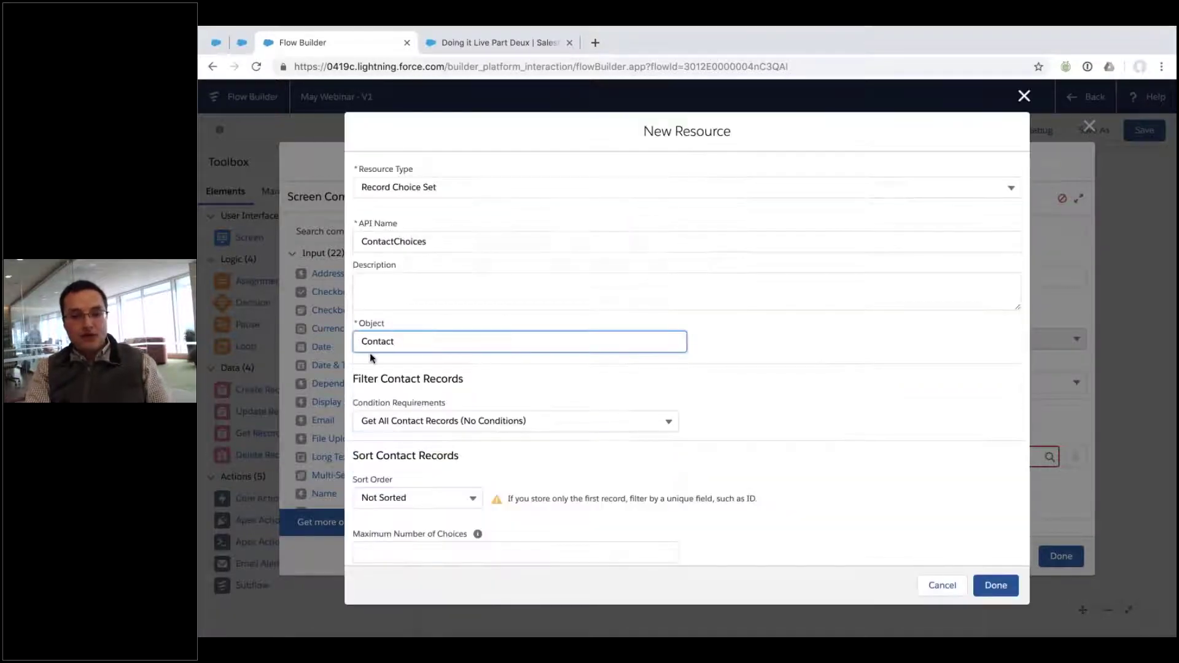
Step: Filter the choice set's contact records with the condition AccountId Equals {!recordId}
scroll(452, 350, down, 2)
click(455, 326)
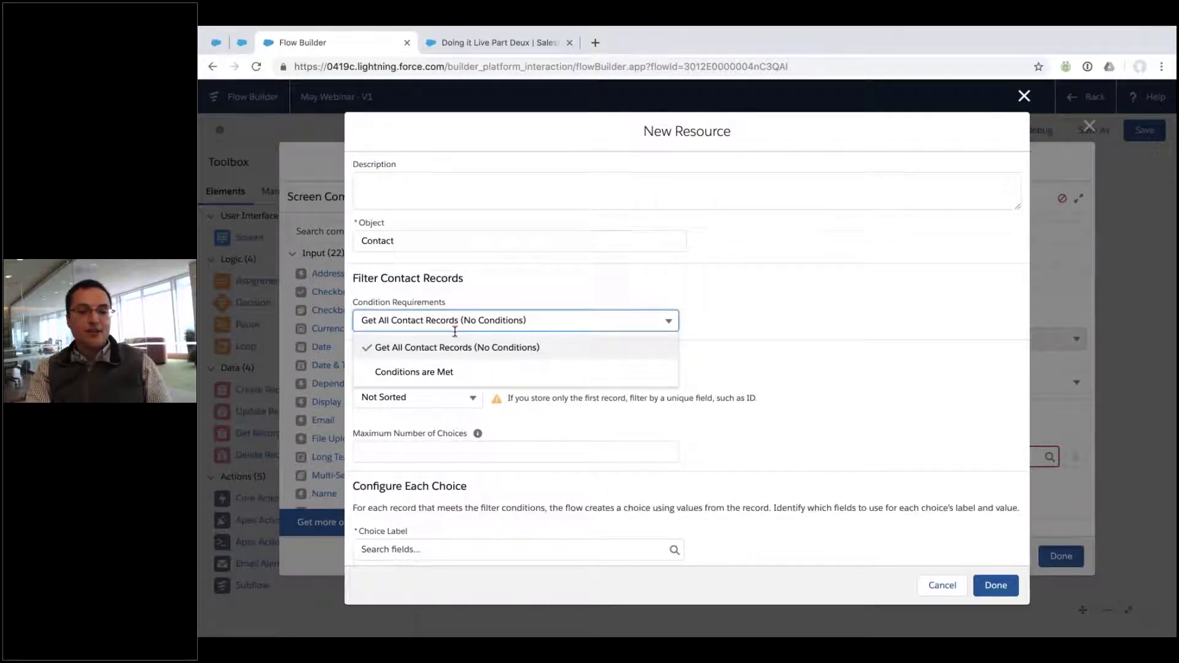
click(444, 371)
click(428, 368)
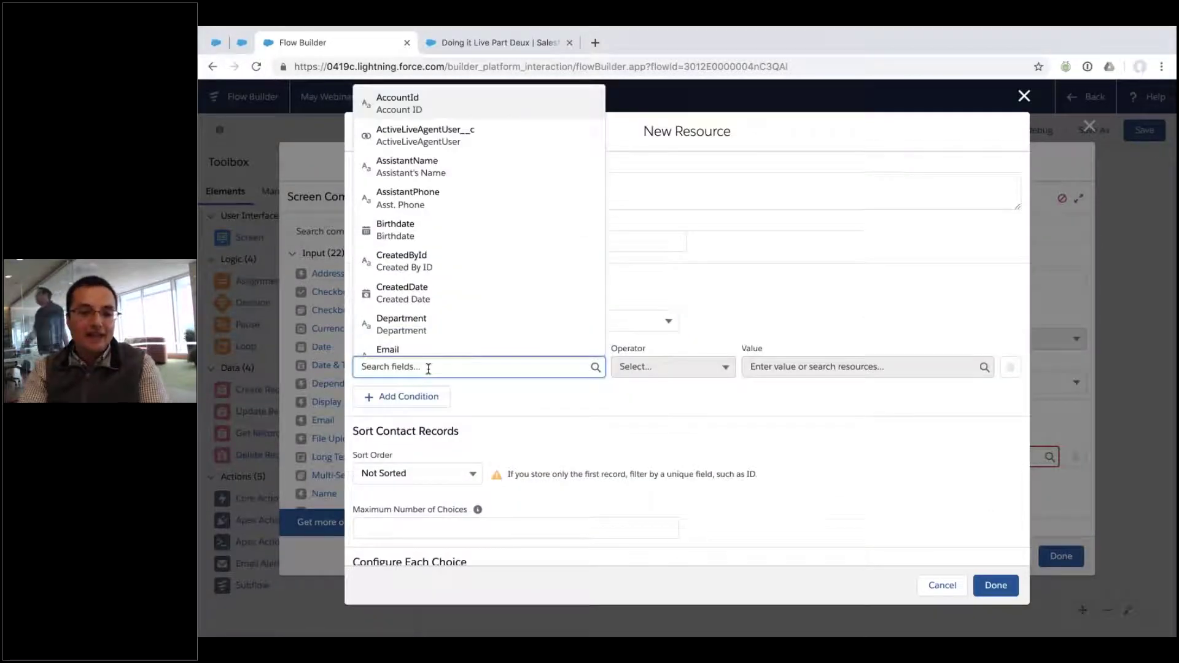
click(448, 116)
click(658, 366)
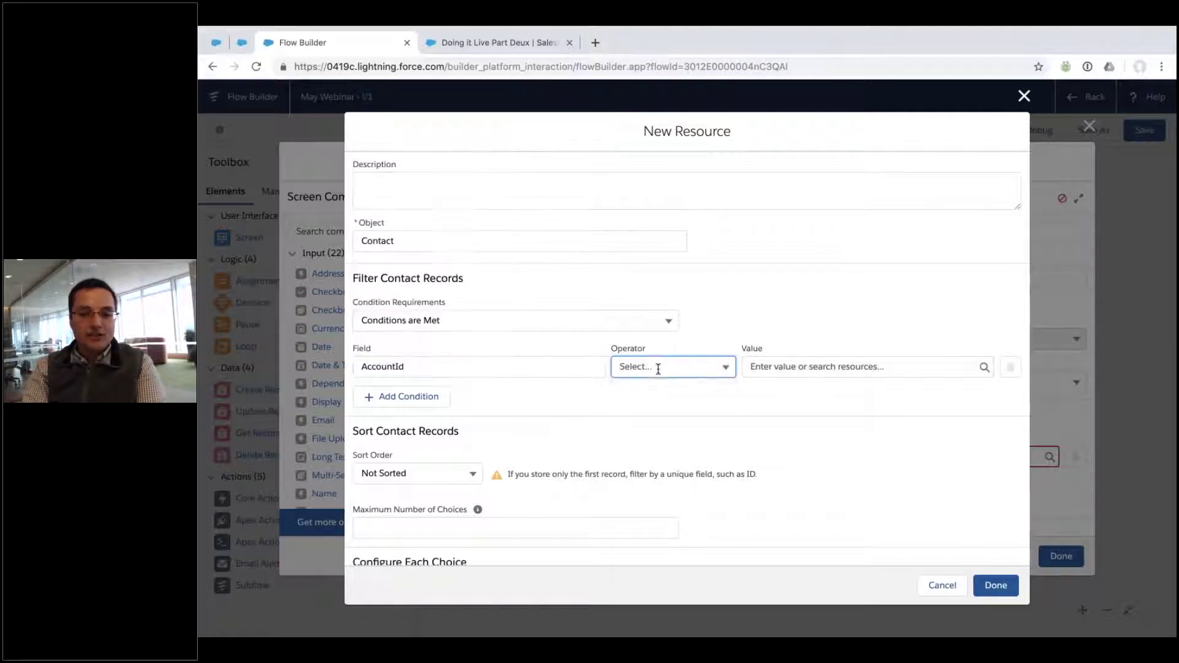
click(657, 400)
click(777, 368)
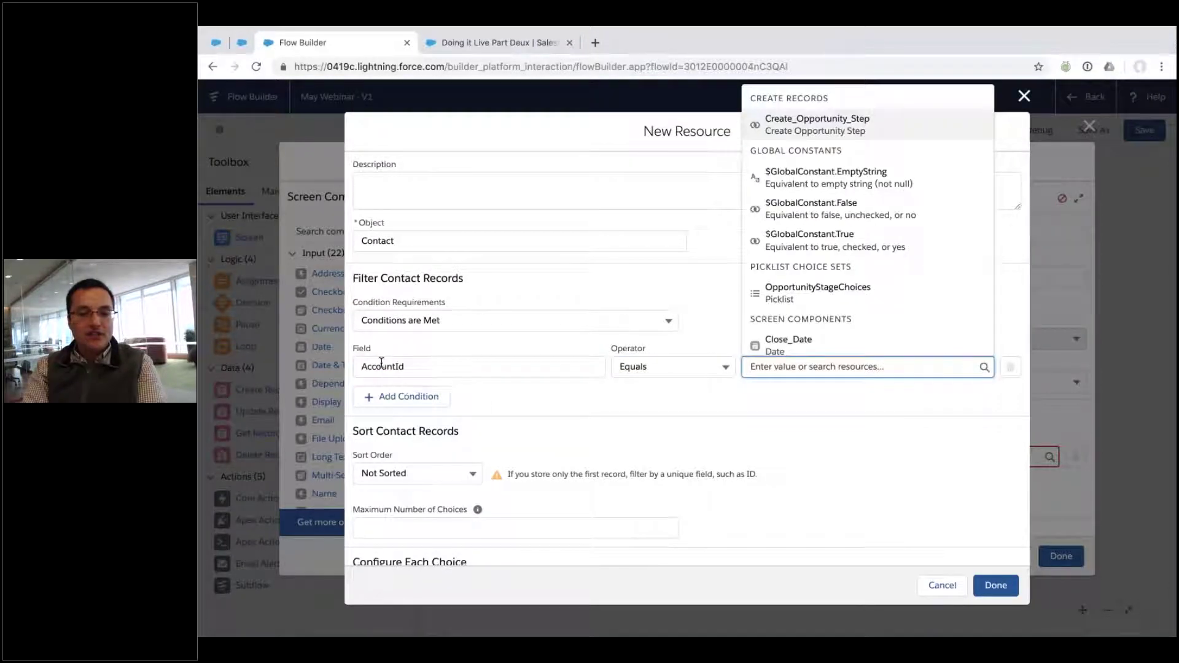
scroll(875, 283, down, 5)
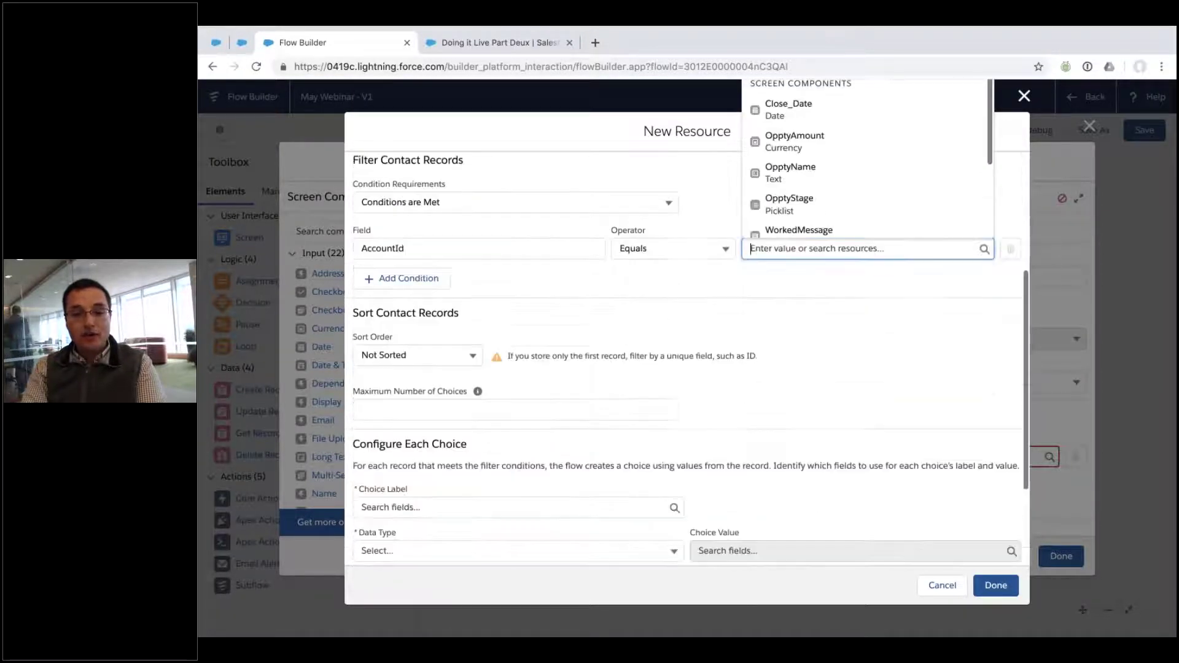
text(rec)
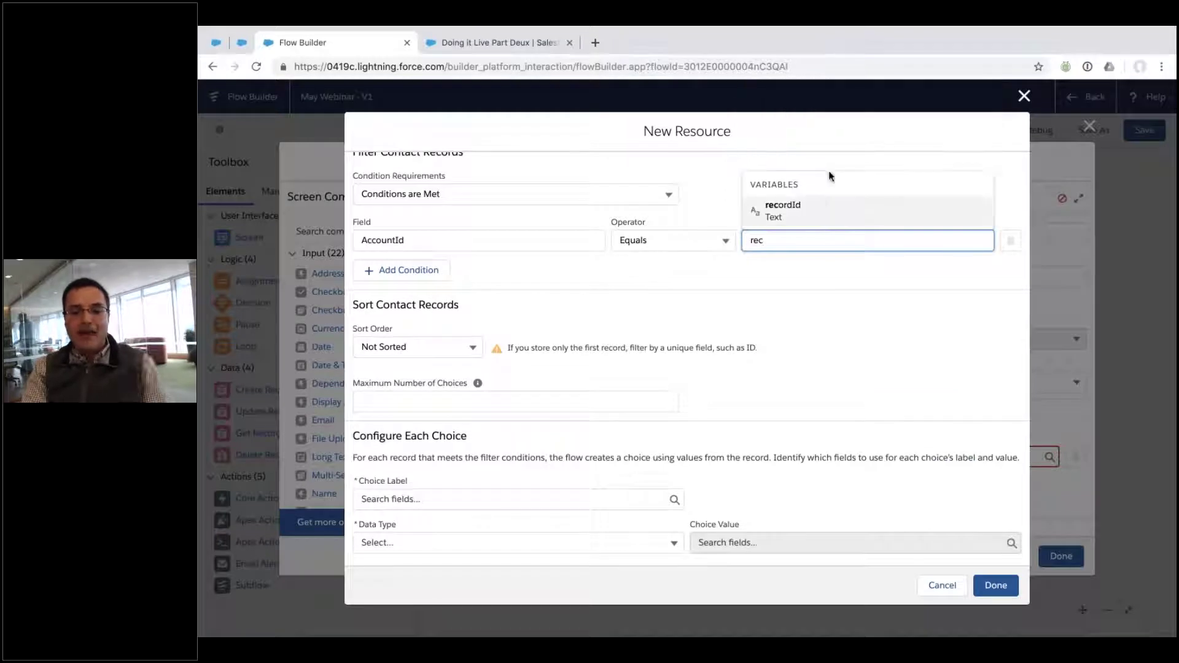
click(819, 209)
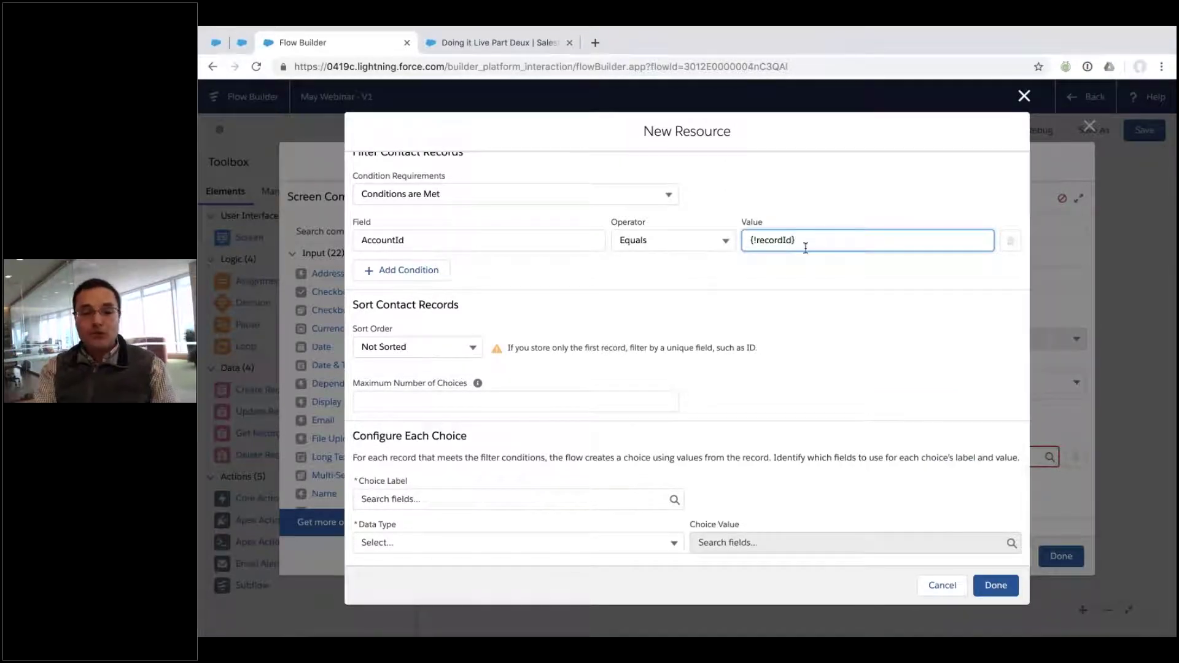
Step: Use the contact's Name field as the choice label of the ContactChoices resource
click(483, 301)
scroll(482, 301, down, 1)
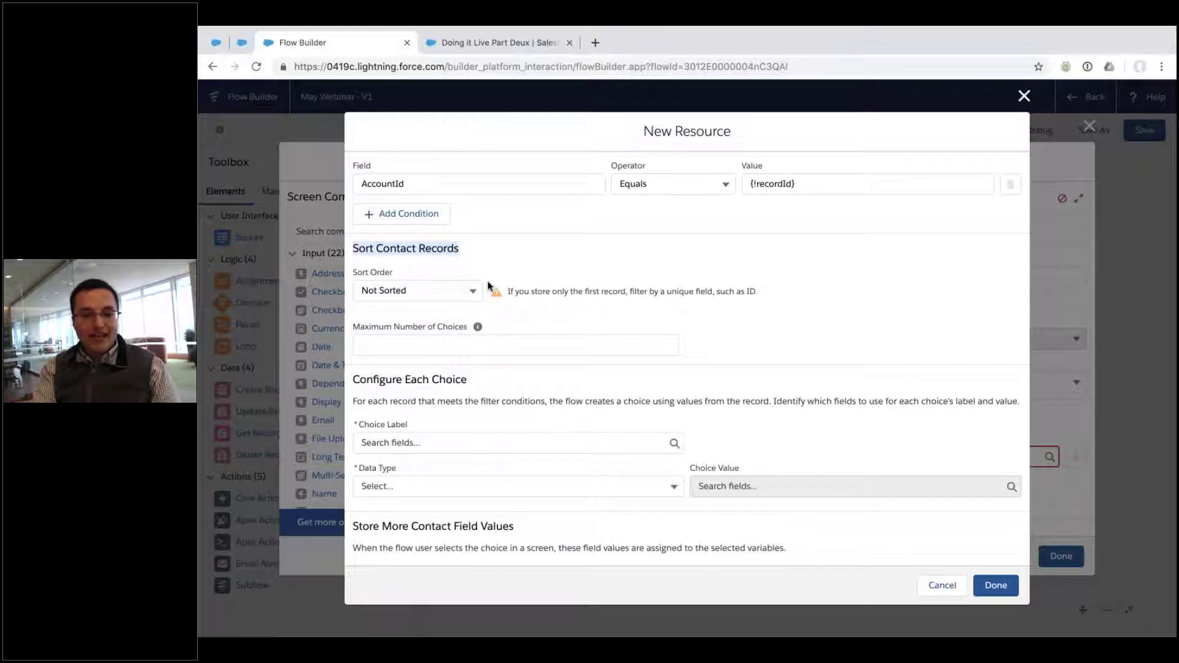
scroll(479, 283, down, 1)
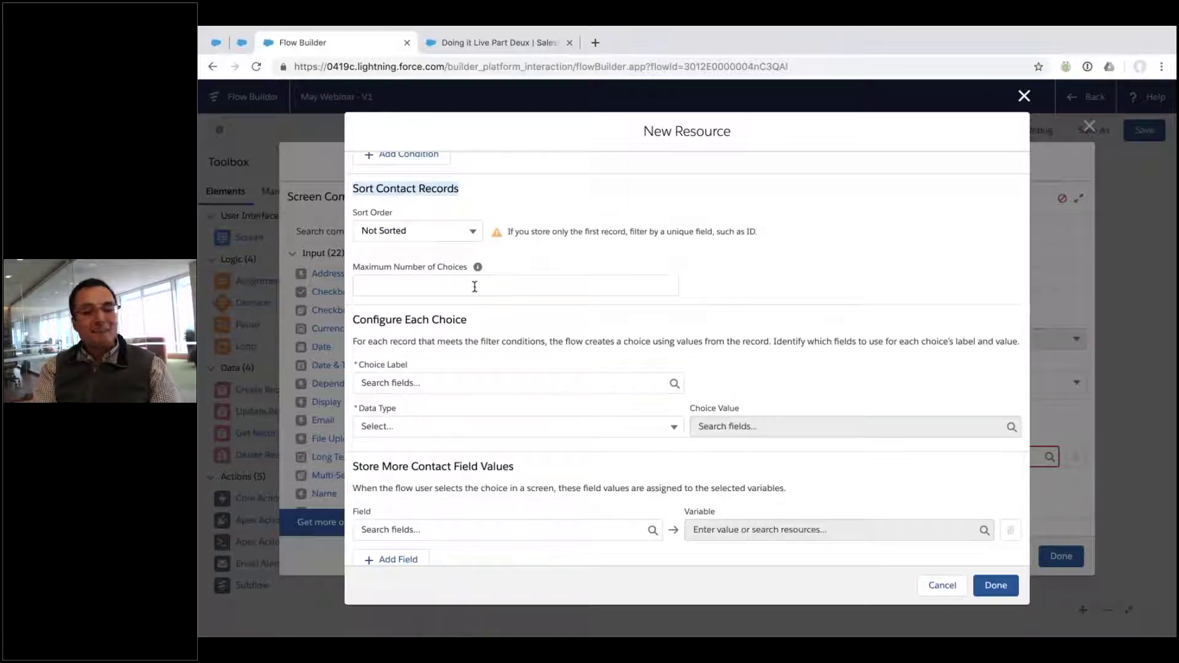
scroll(475, 287, down, 1)
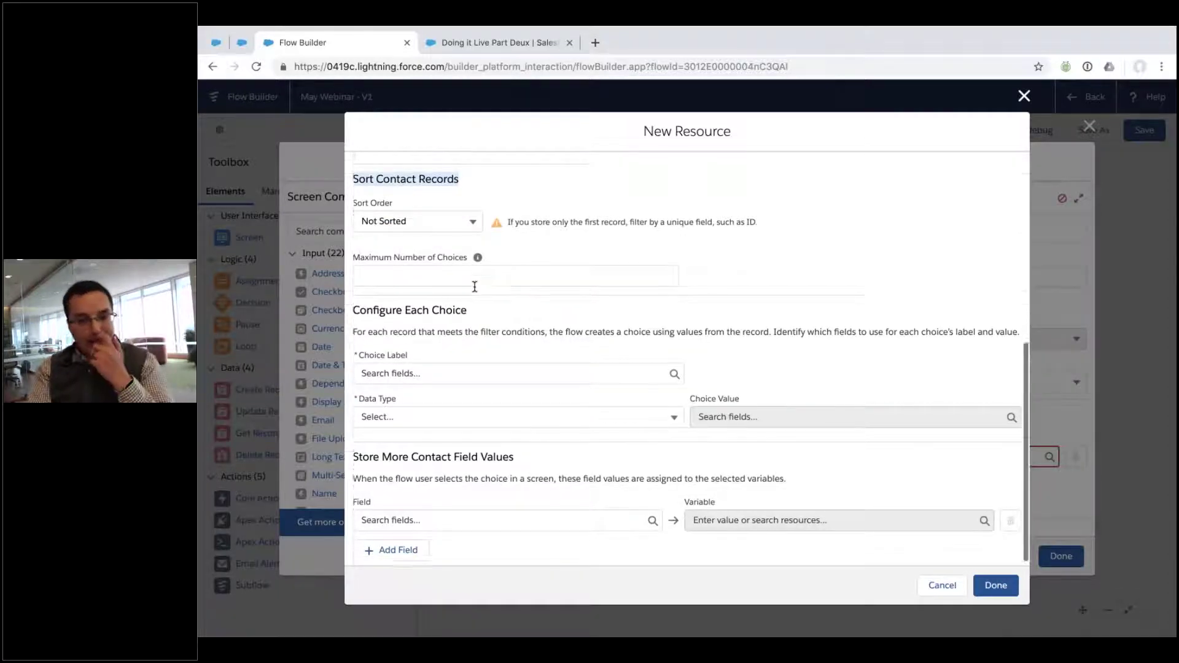
click(462, 372)
scroll(453, 181, down, 1)
text(nam)
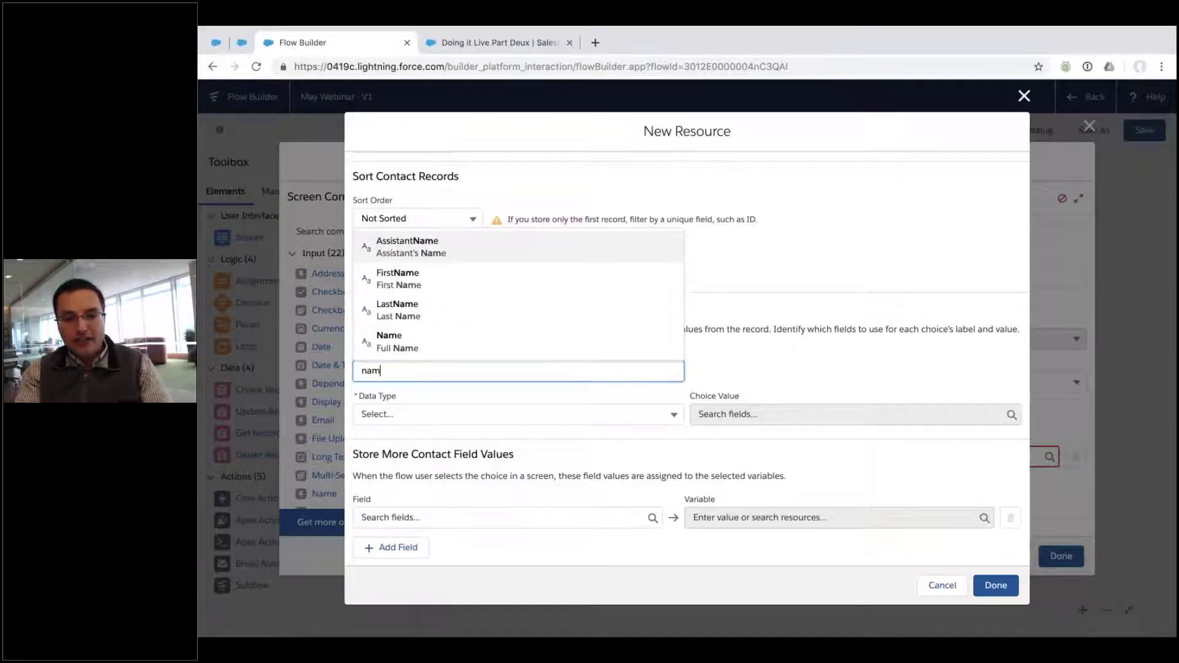
click(448, 341)
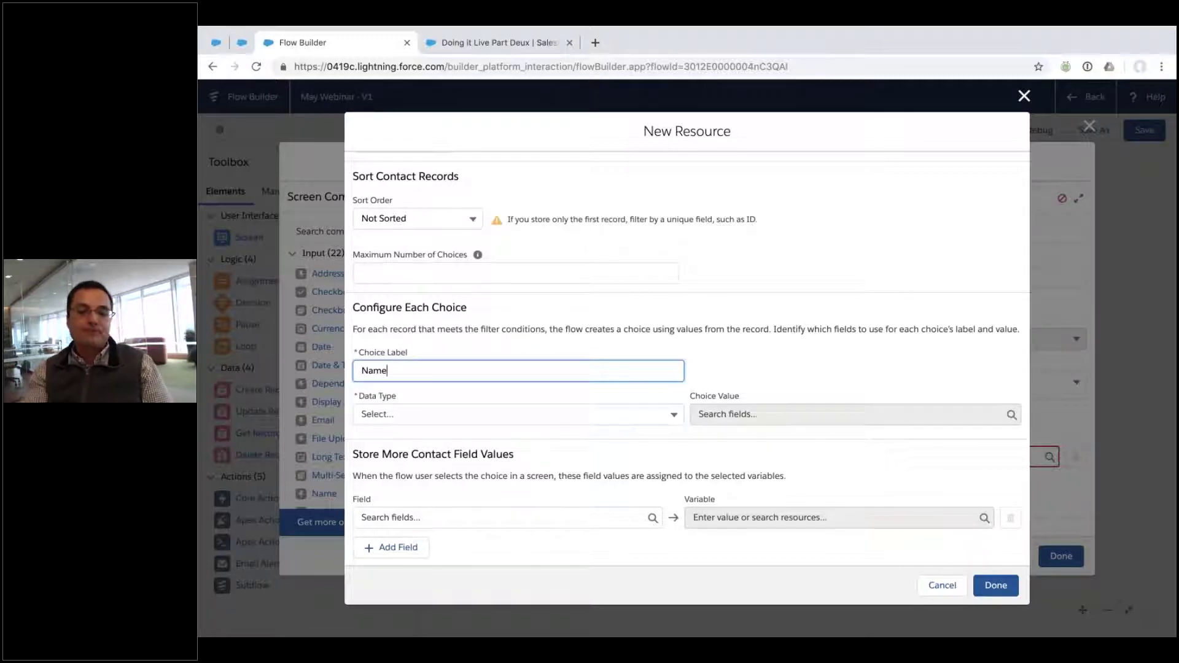
Step: Set the choice data type to Text with the contact's Id field as choice value, and finish the resource
click(438, 415)
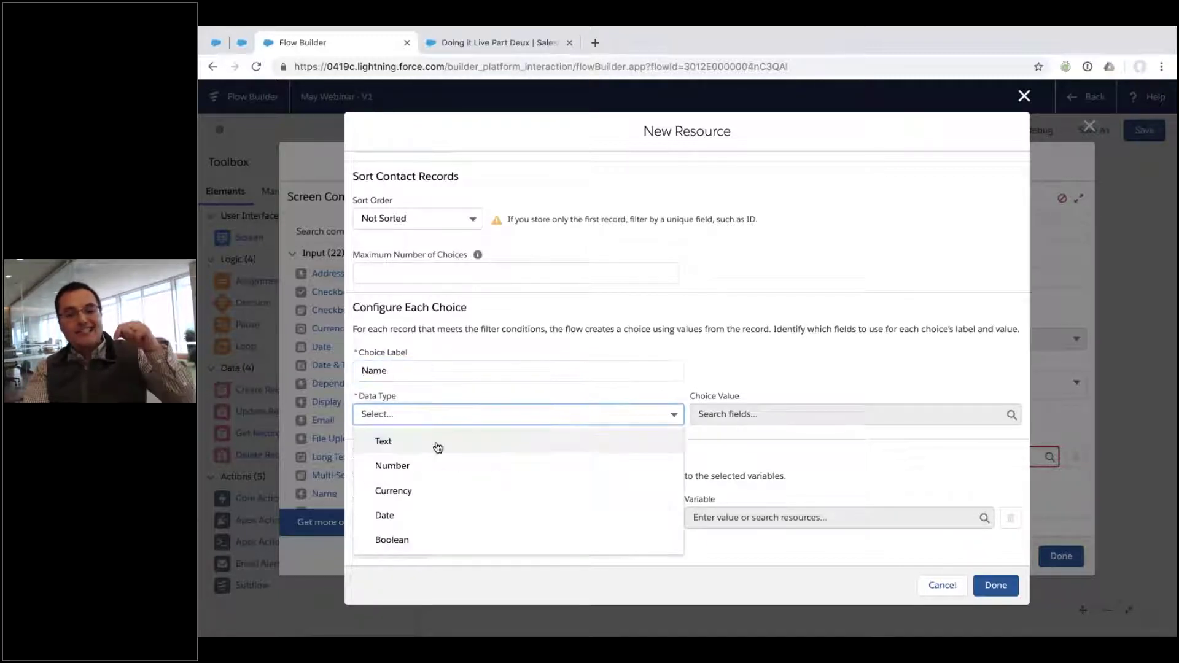
click(437, 446)
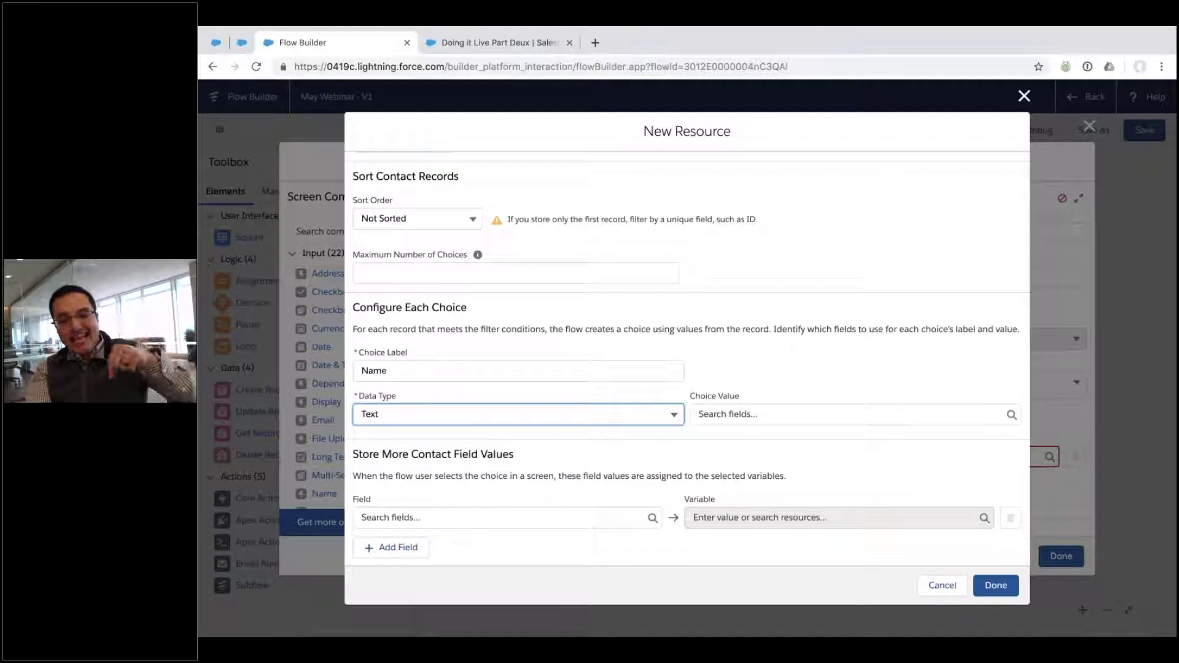
click(768, 421)
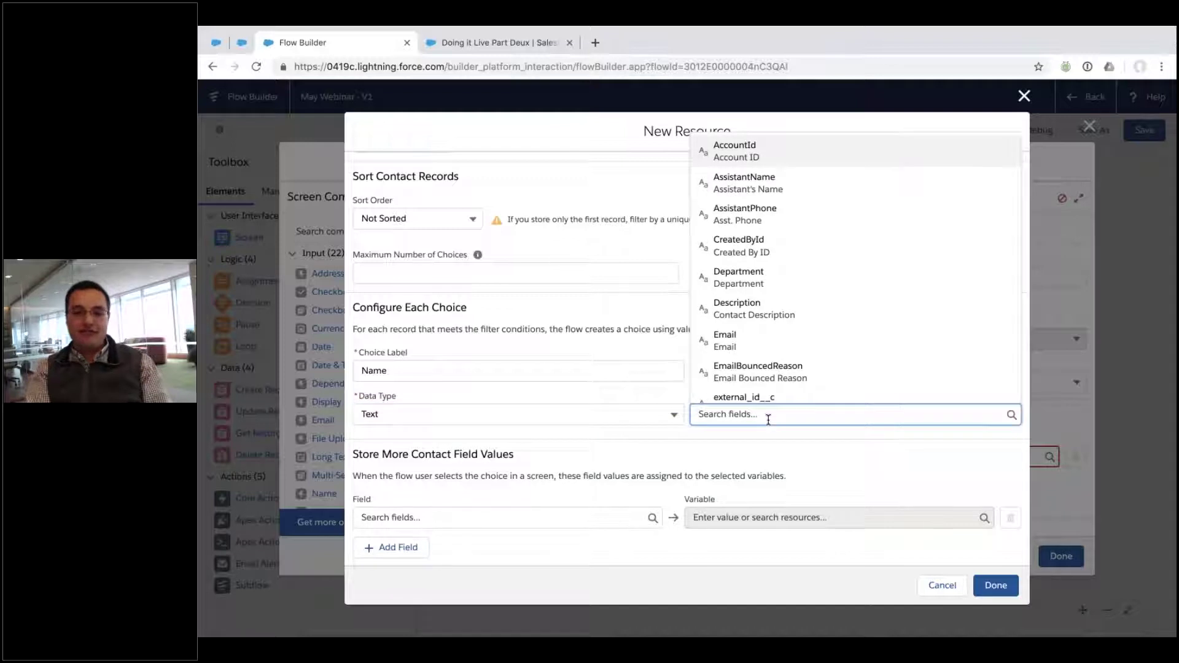
text(Id)
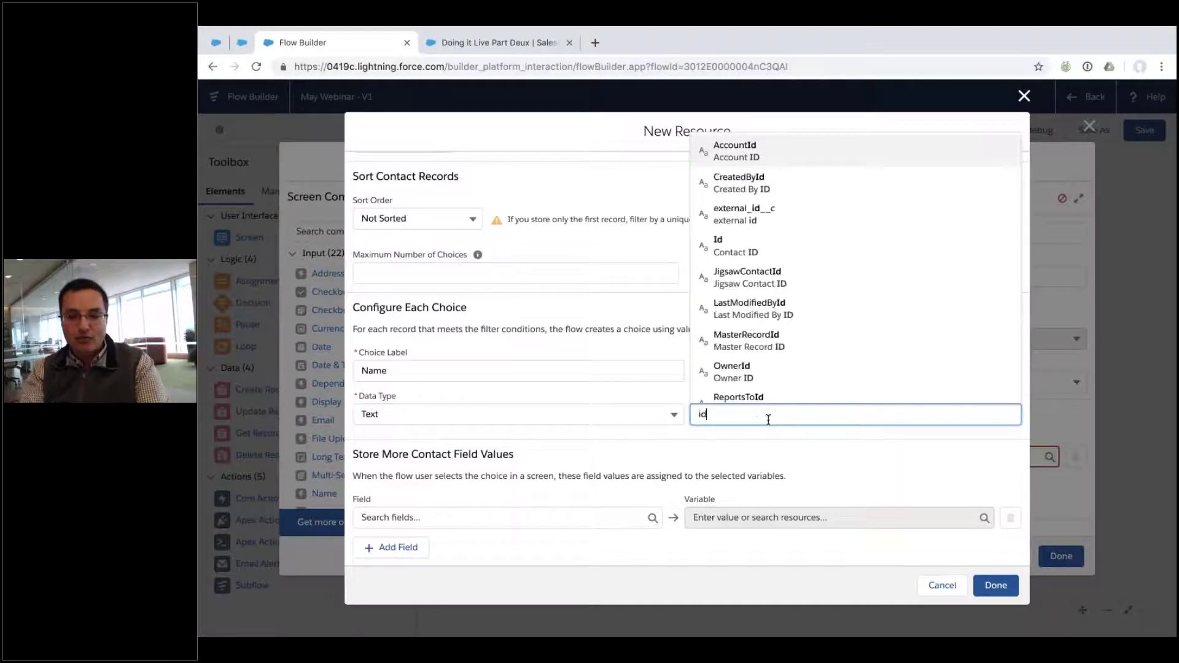
click(764, 243)
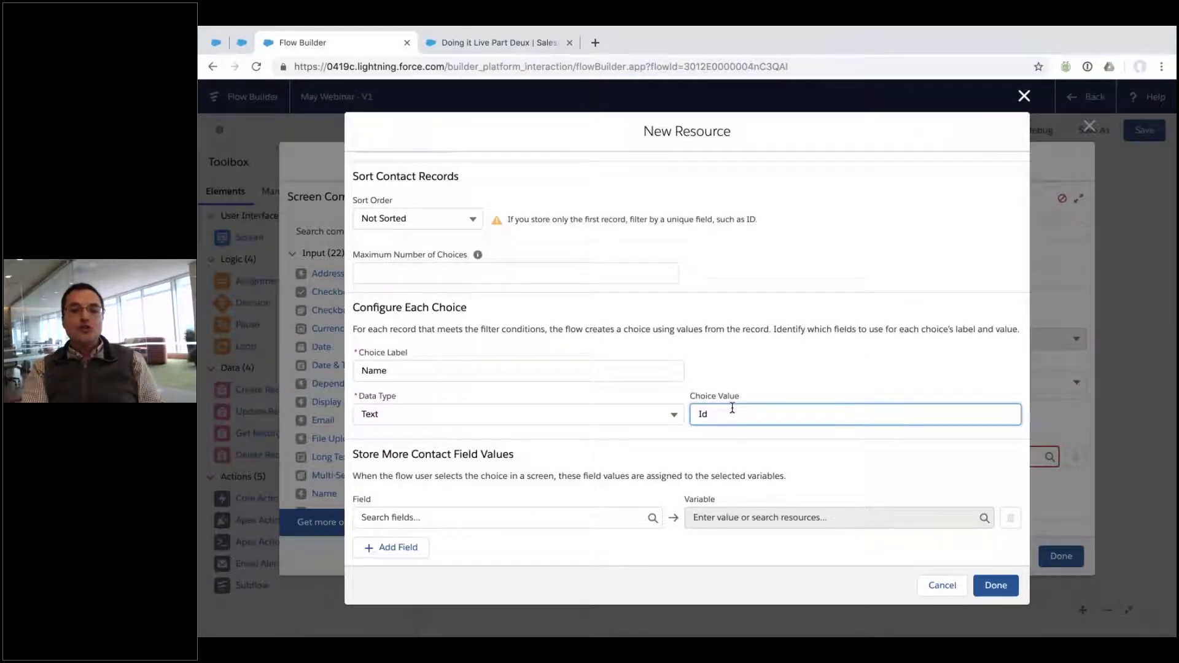
click(482, 370)
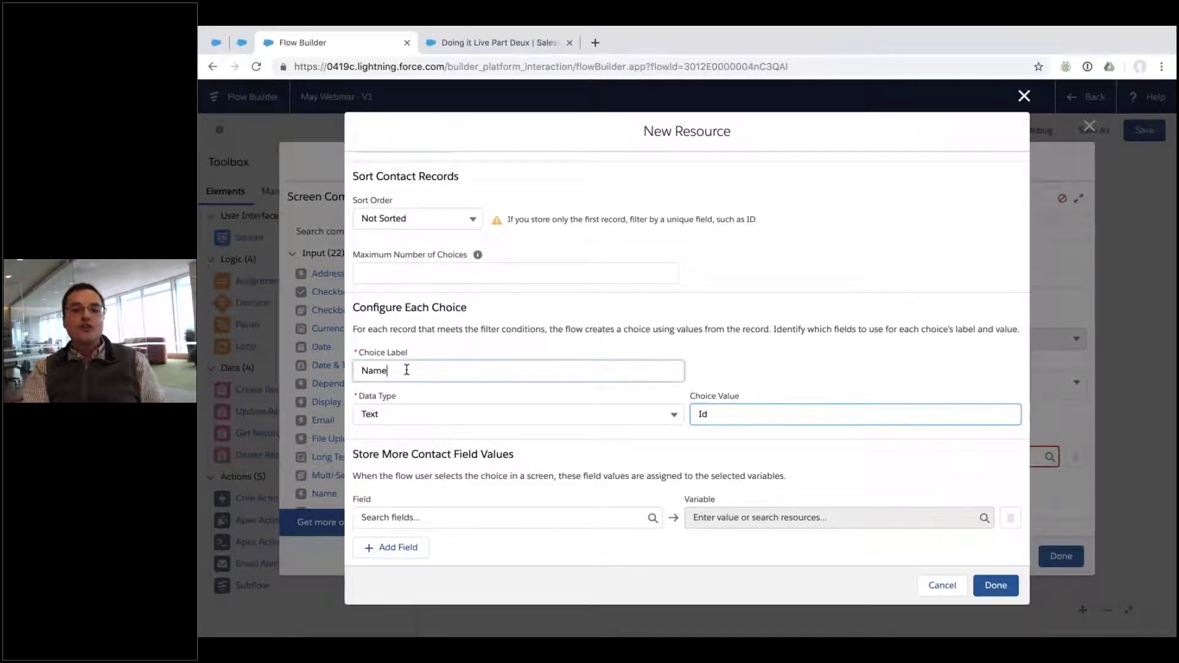
click(762, 368)
click(697, 418)
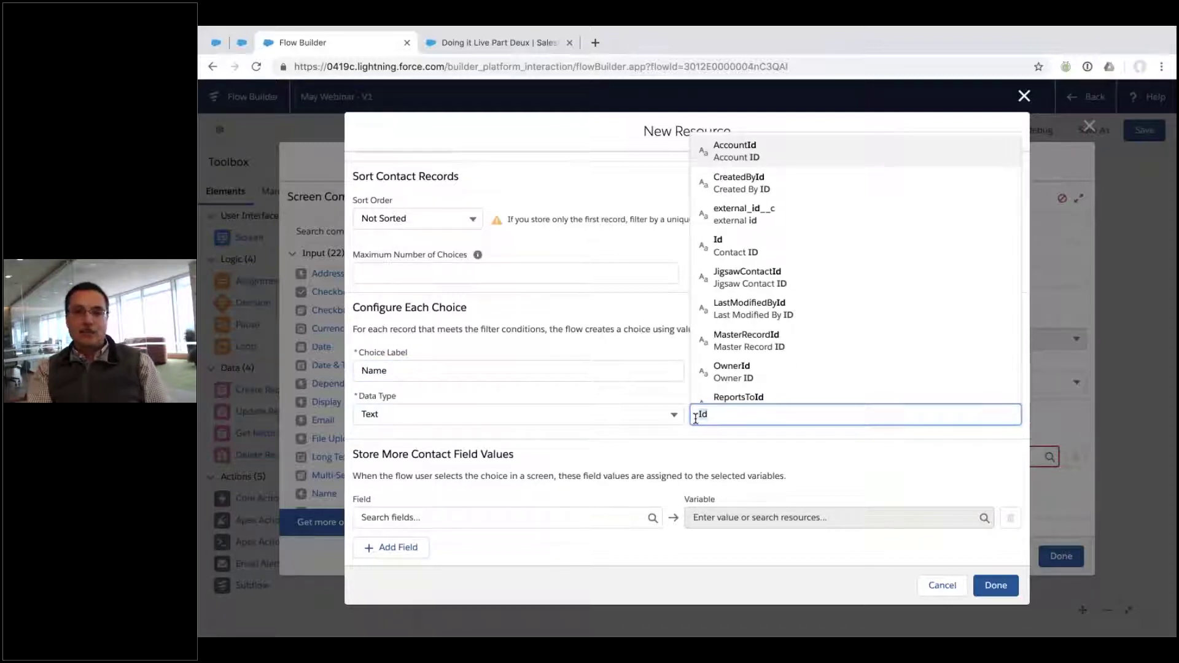
click(739, 458)
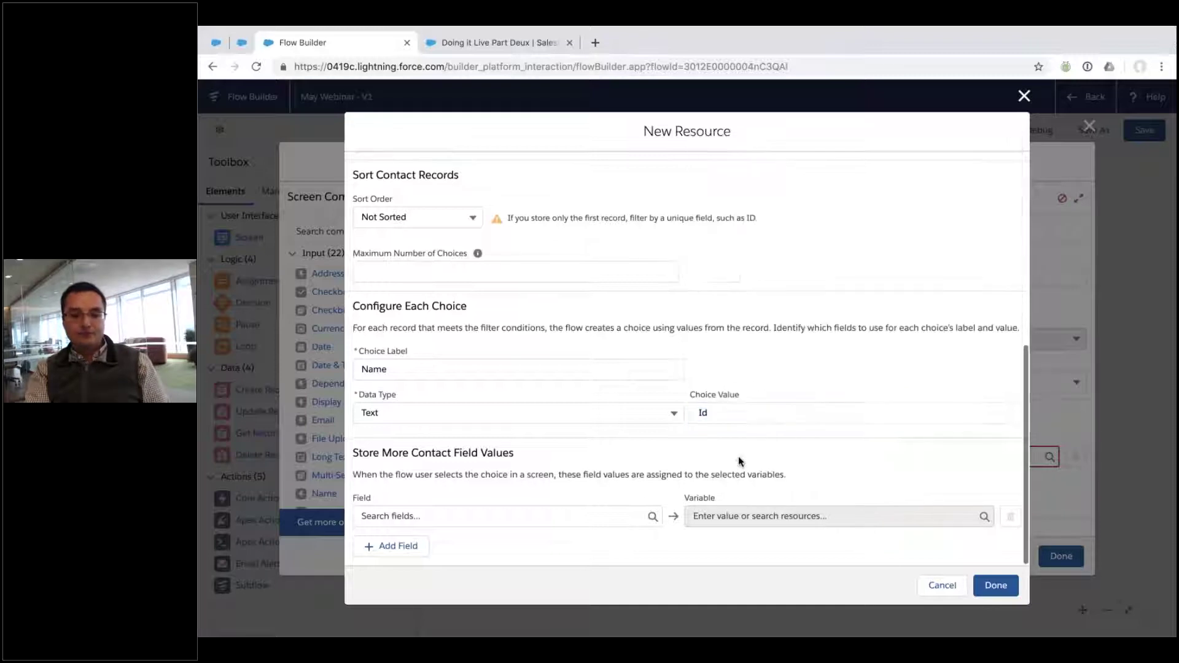
click(996, 587)
Step: Assign ContactChoices as the choice of the ContactScreenSelection checkbox group and apply the Screen 1 changes
click(935, 463)
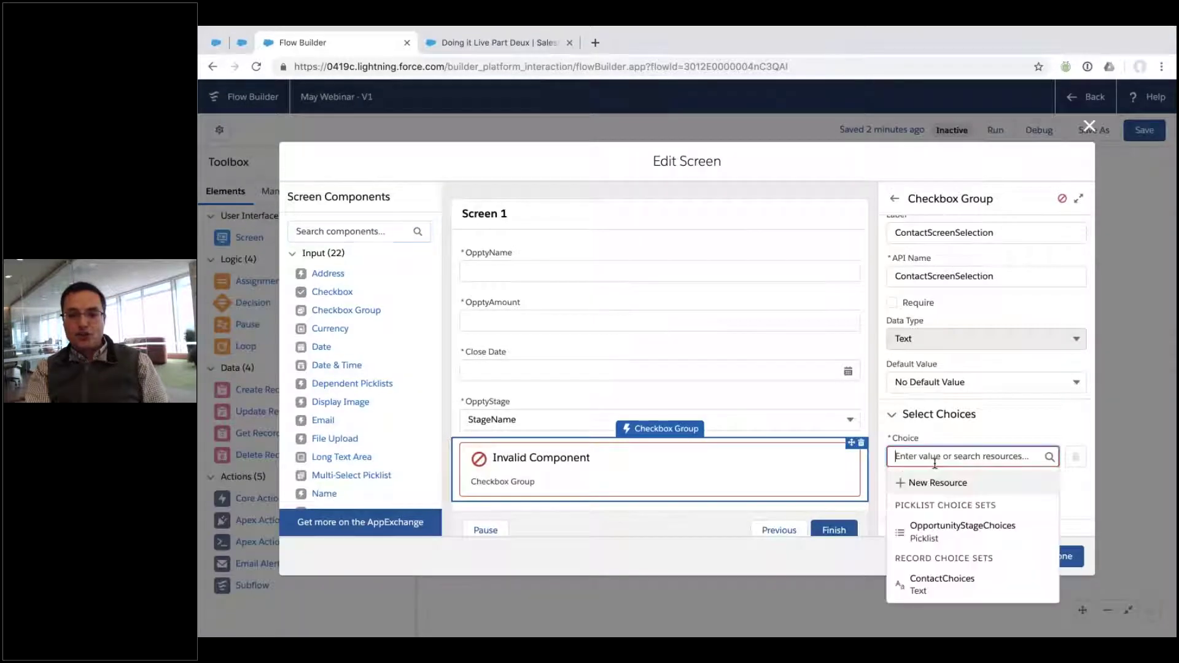
click(920, 586)
click(1061, 556)
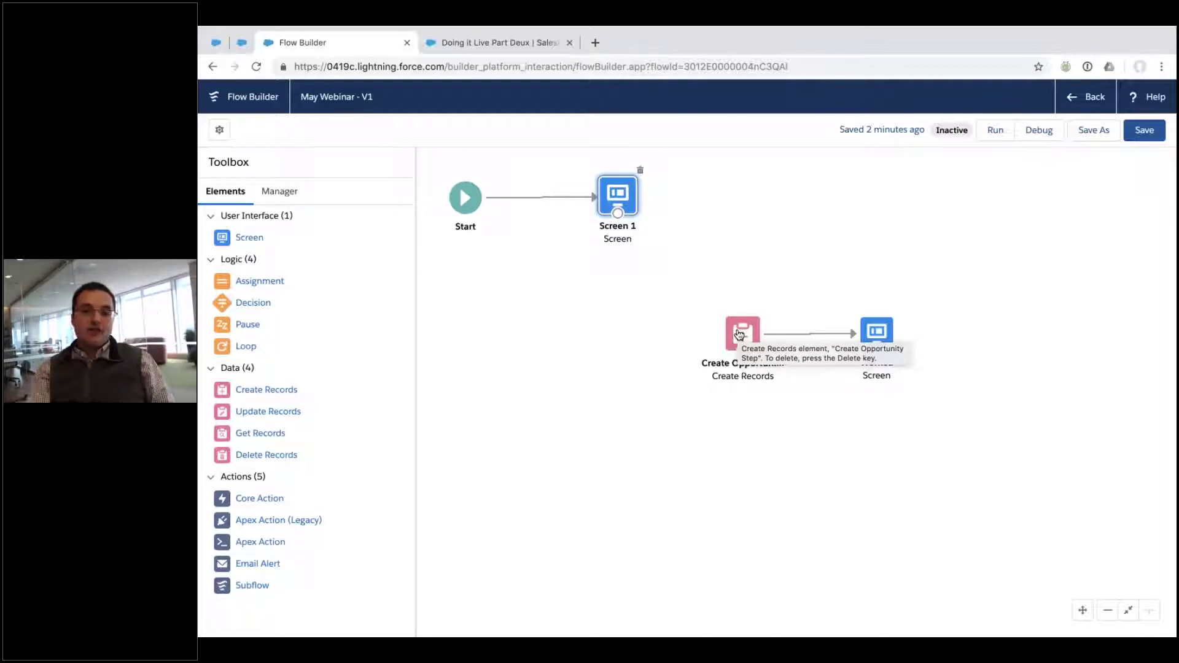
Step: Connect Screen 1 to the Create Opportunity Step placed below it, and delete that step's connector to the Worked screen
drag(616, 215, 605, 312)
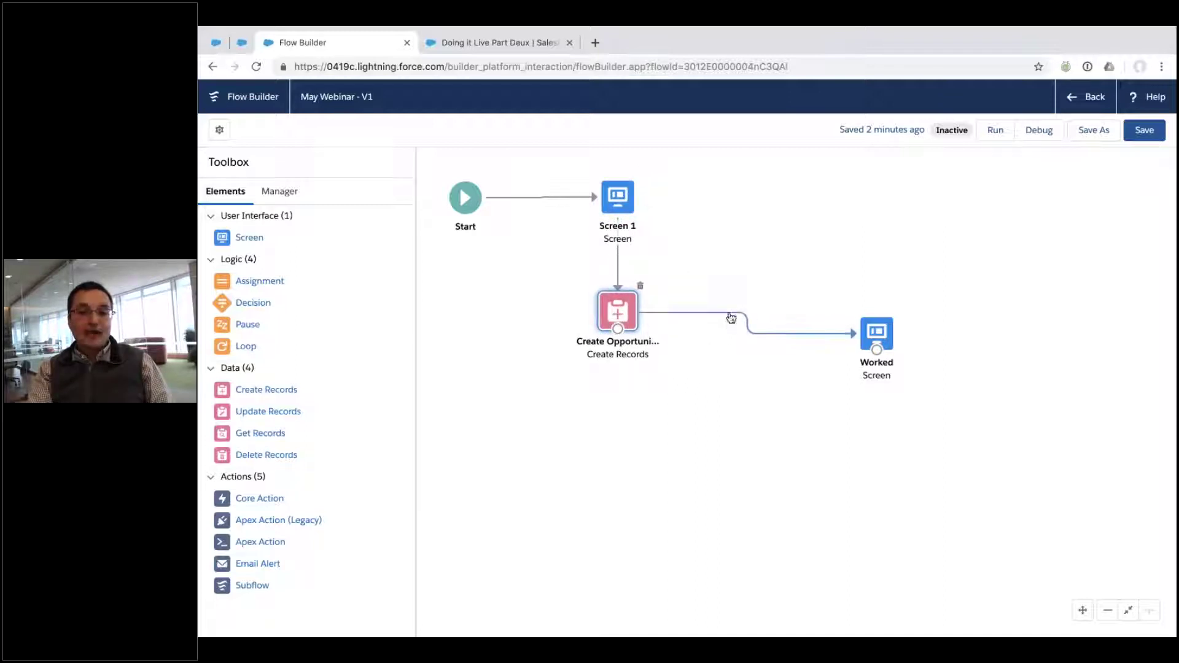
click(731, 317)
key(Delete)
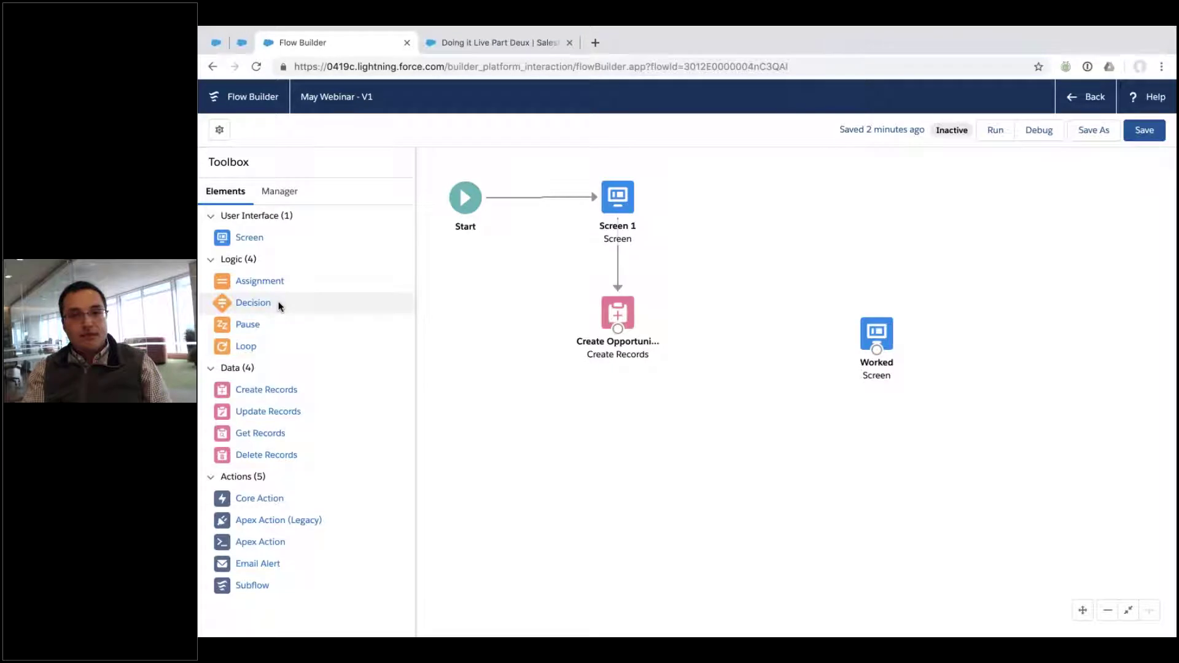
double_click(618, 198)
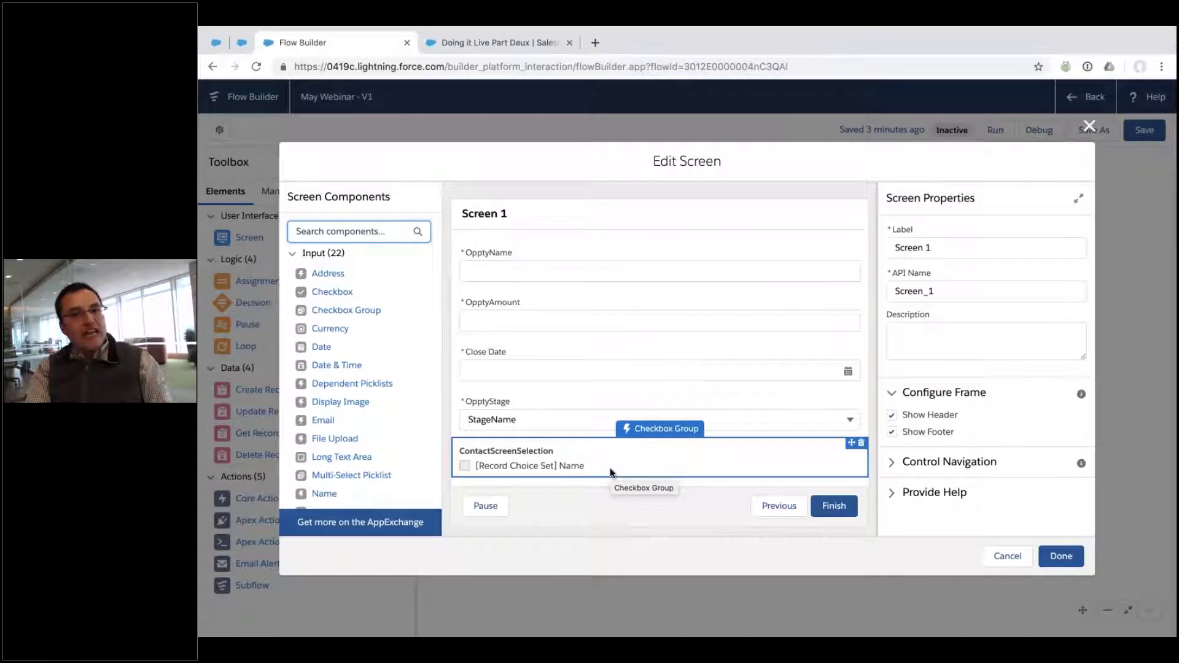
click(927, 343)
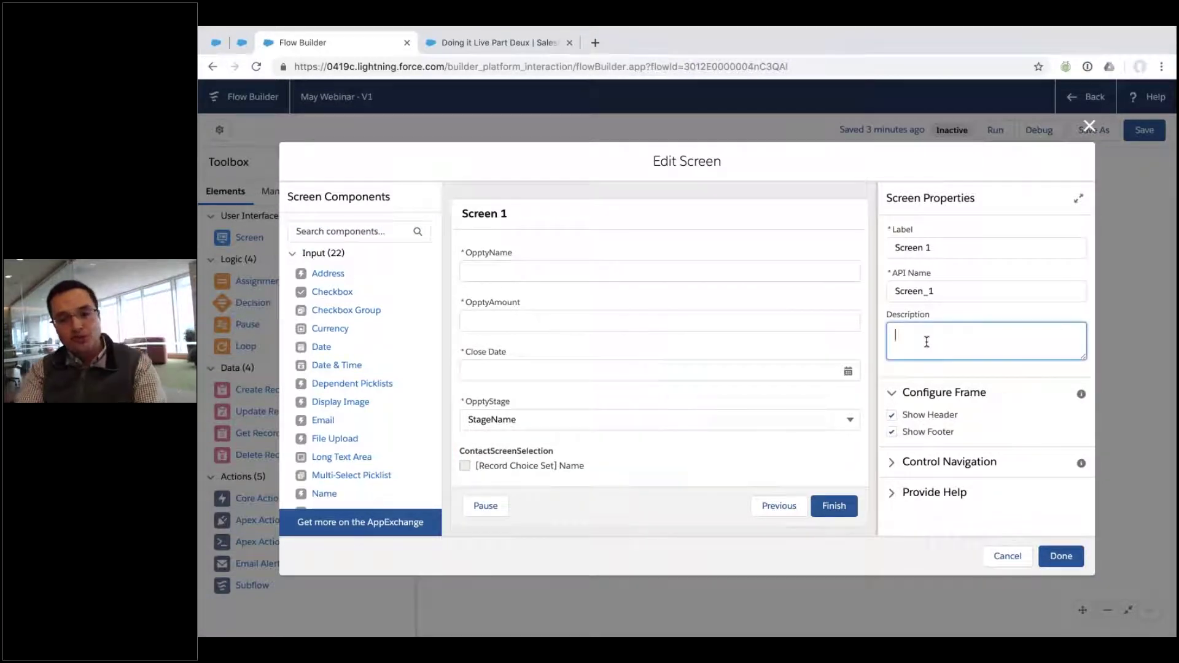
text(0340340;)
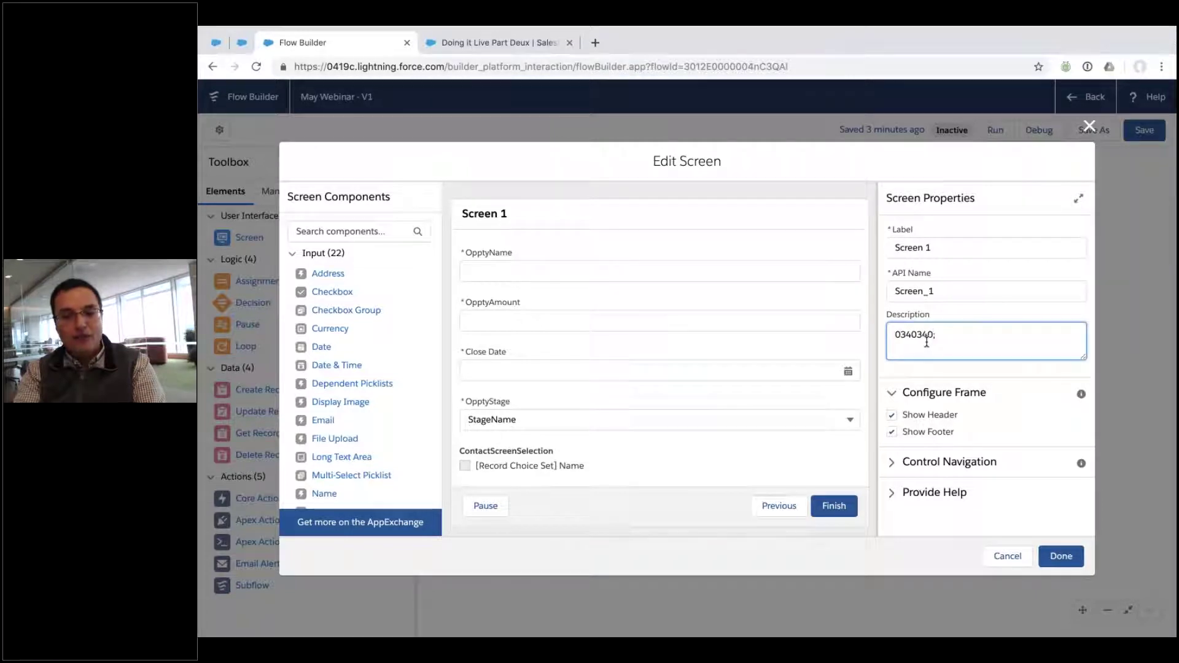
text(340298320498)
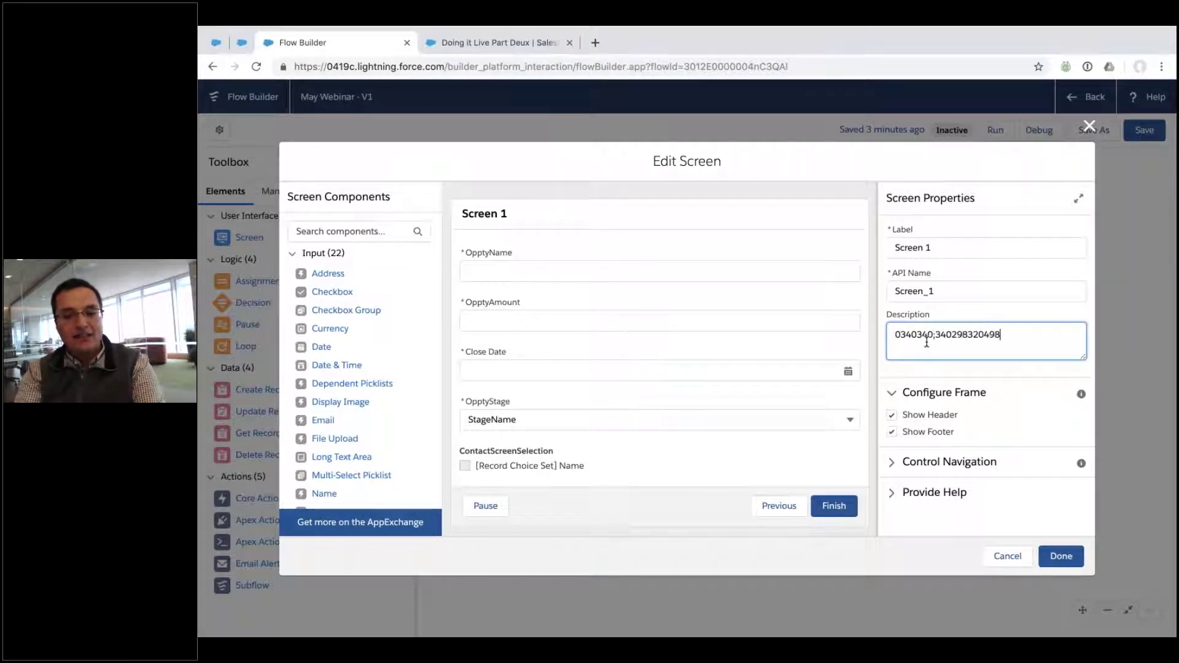
text(:09328;)
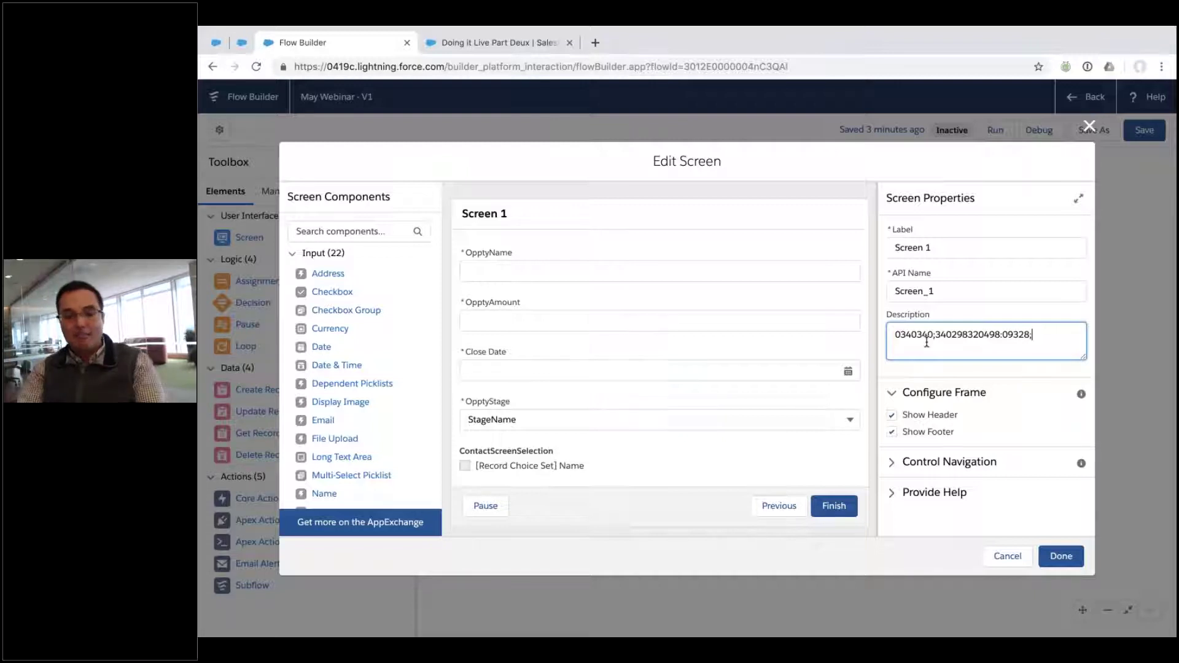
key(ctrl+a)
key(BackSpace)
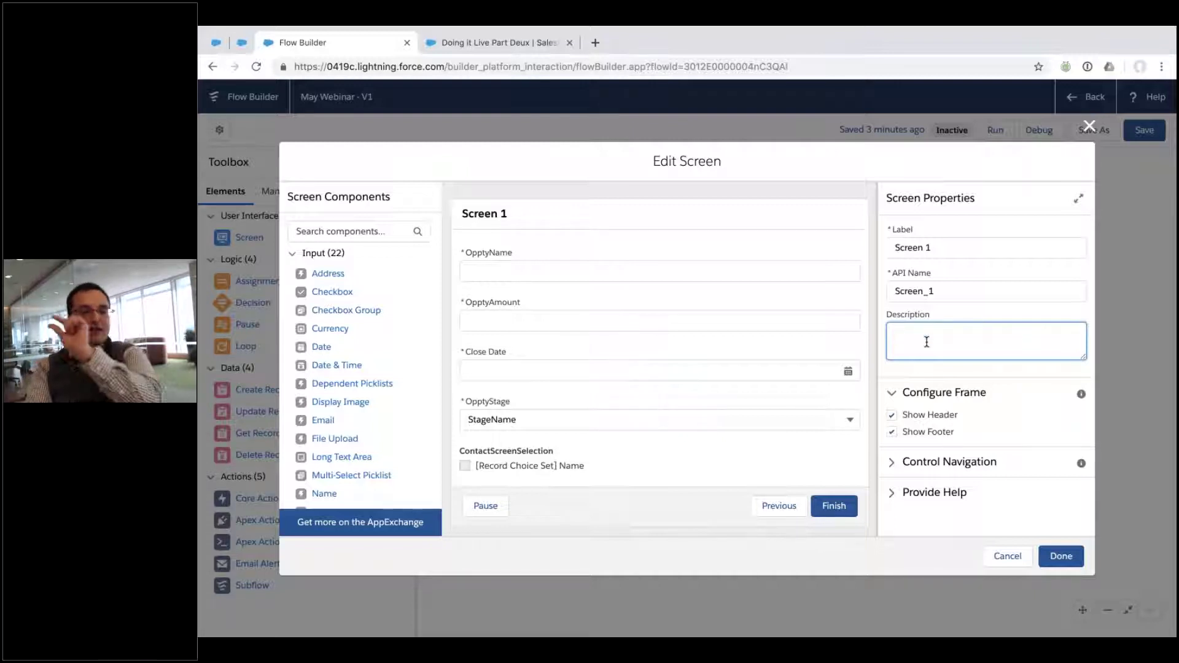
click(1090, 135)
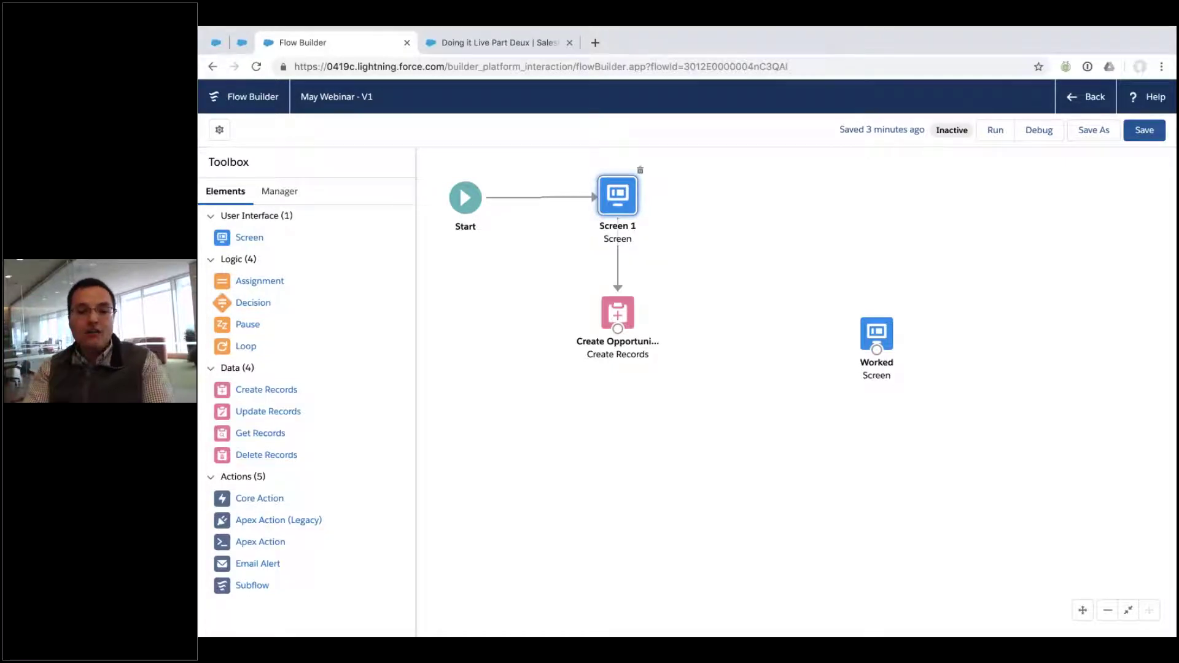
Step: Add a Get Records element labelled GetTheContacts below the Create Opportunity step, with Contact as its object
drag(260, 433, 609, 430)
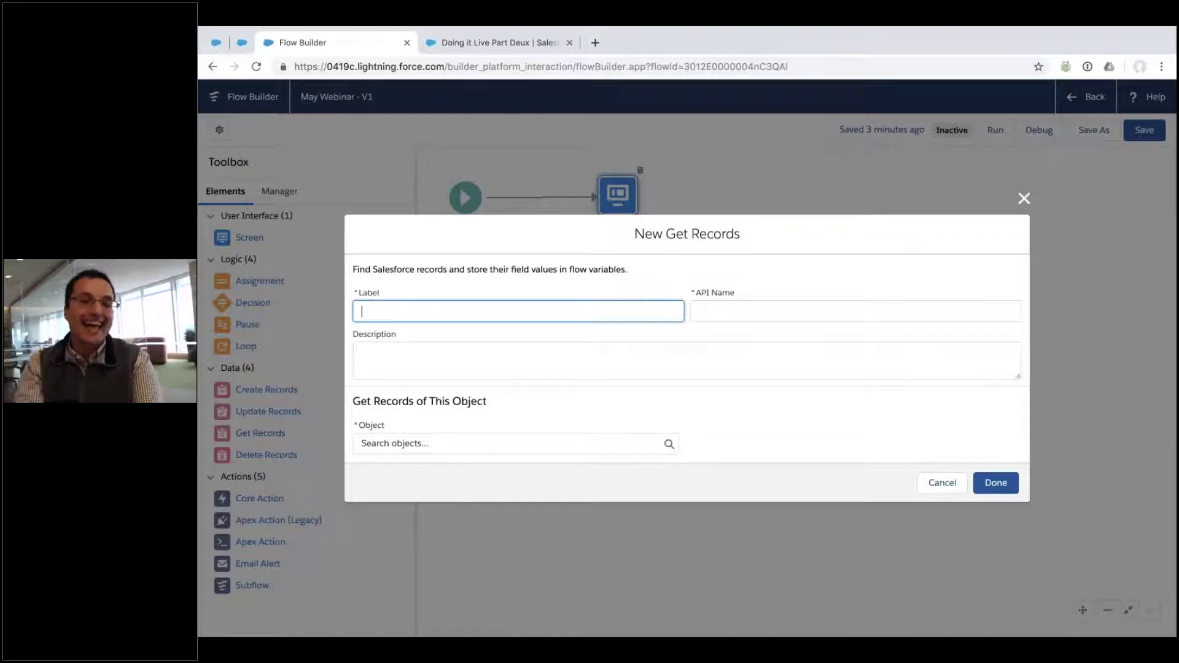
text(GetTheContacts)
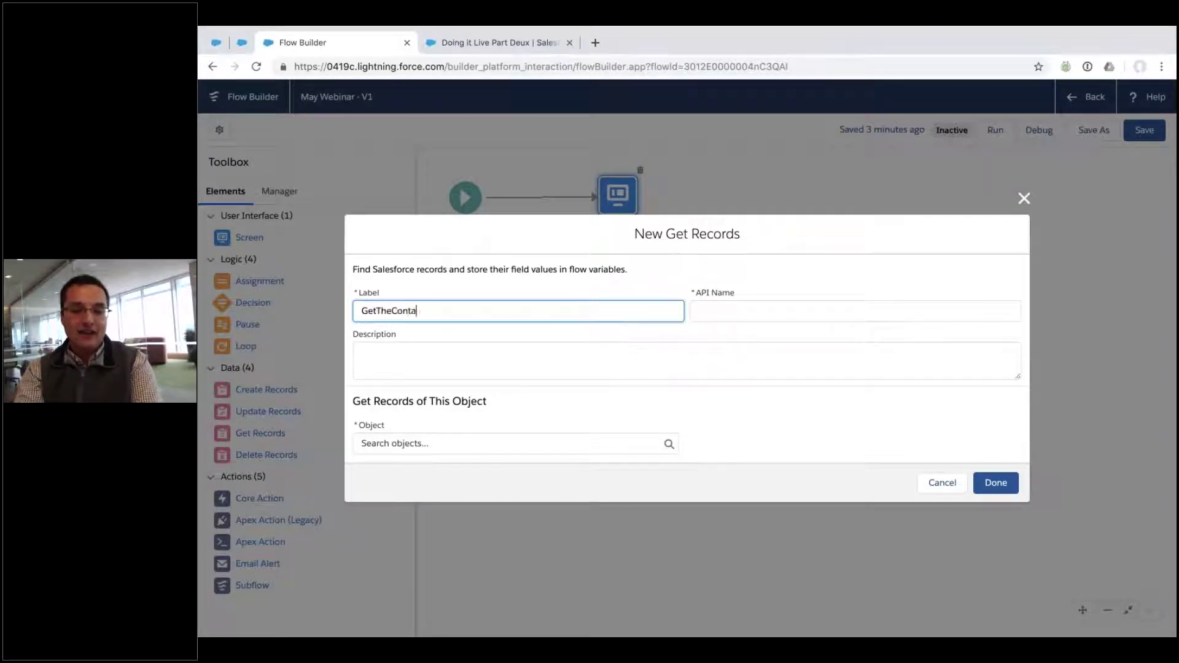
click(359, 355)
click(487, 444)
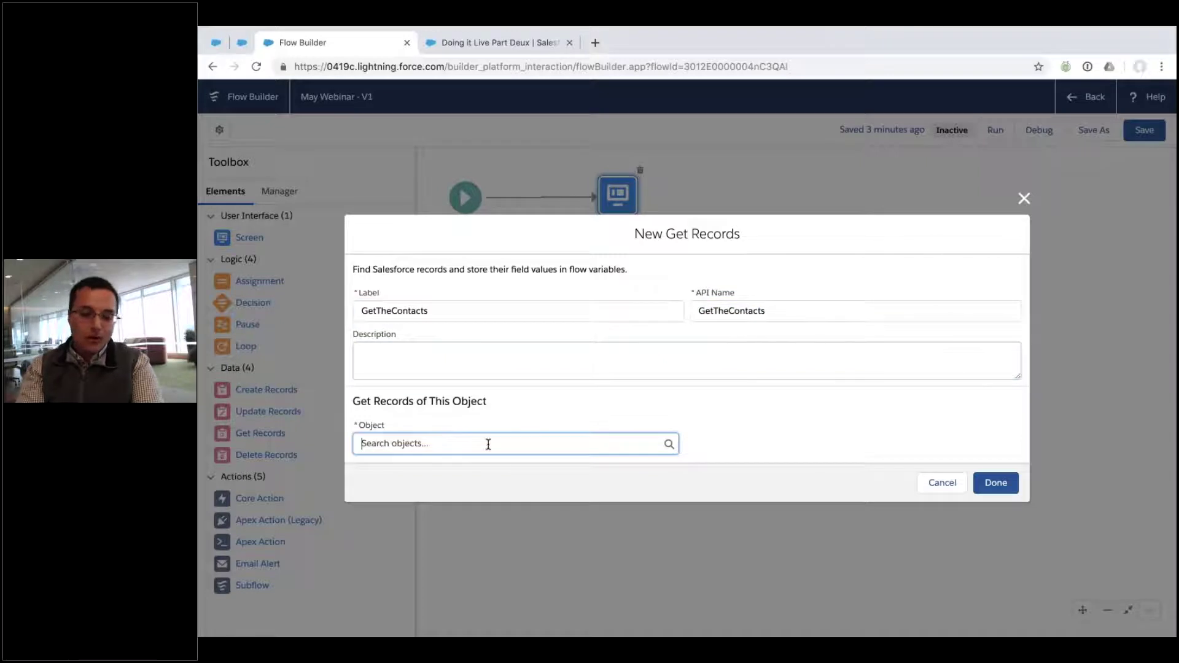
text(cont)
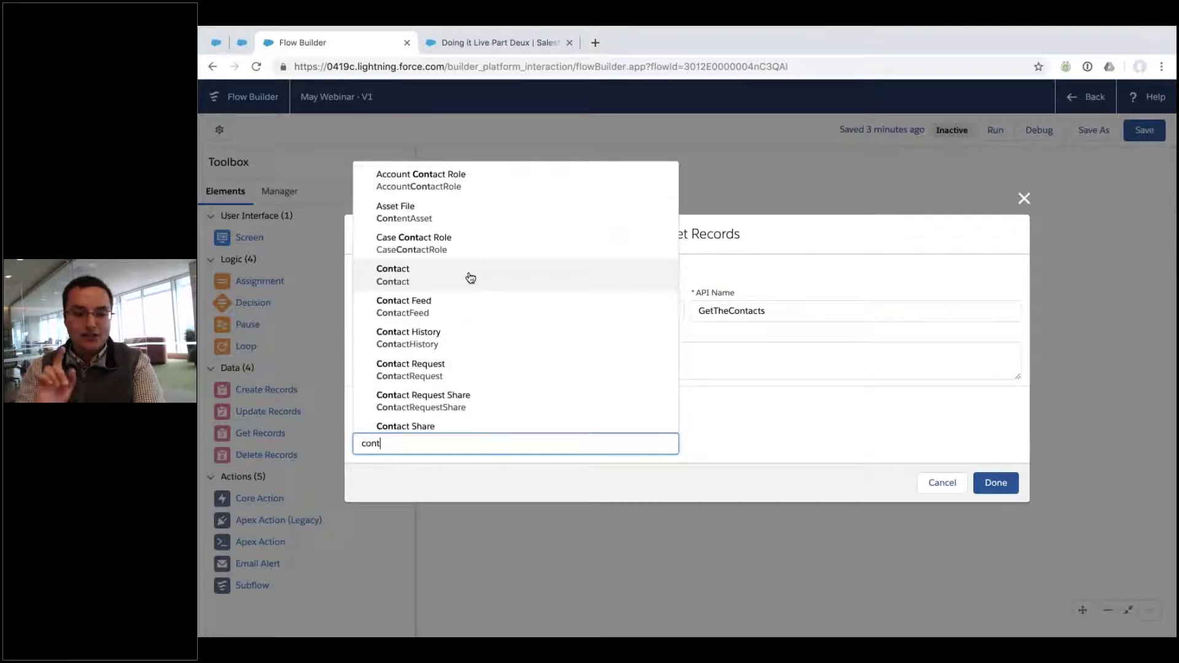
click(440, 278)
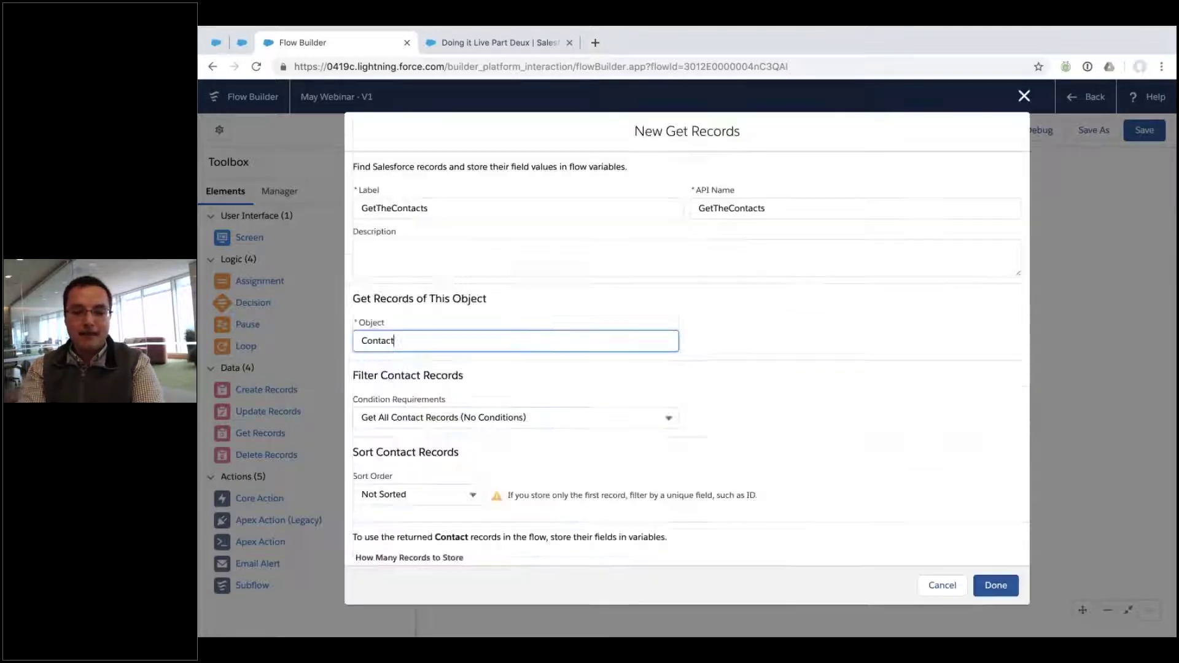
Step: Filter the contact records to those whose AccountId equals {!recordId}, and choose to store all records
click(529, 410)
click(544, 469)
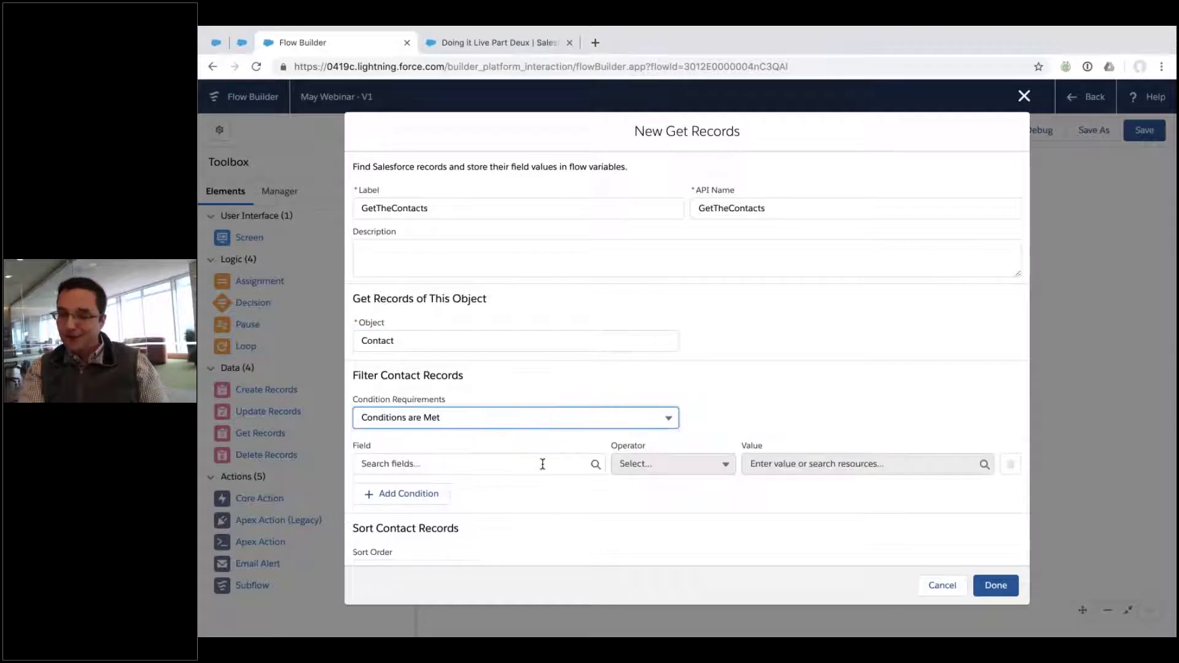
click(543, 464)
click(541, 202)
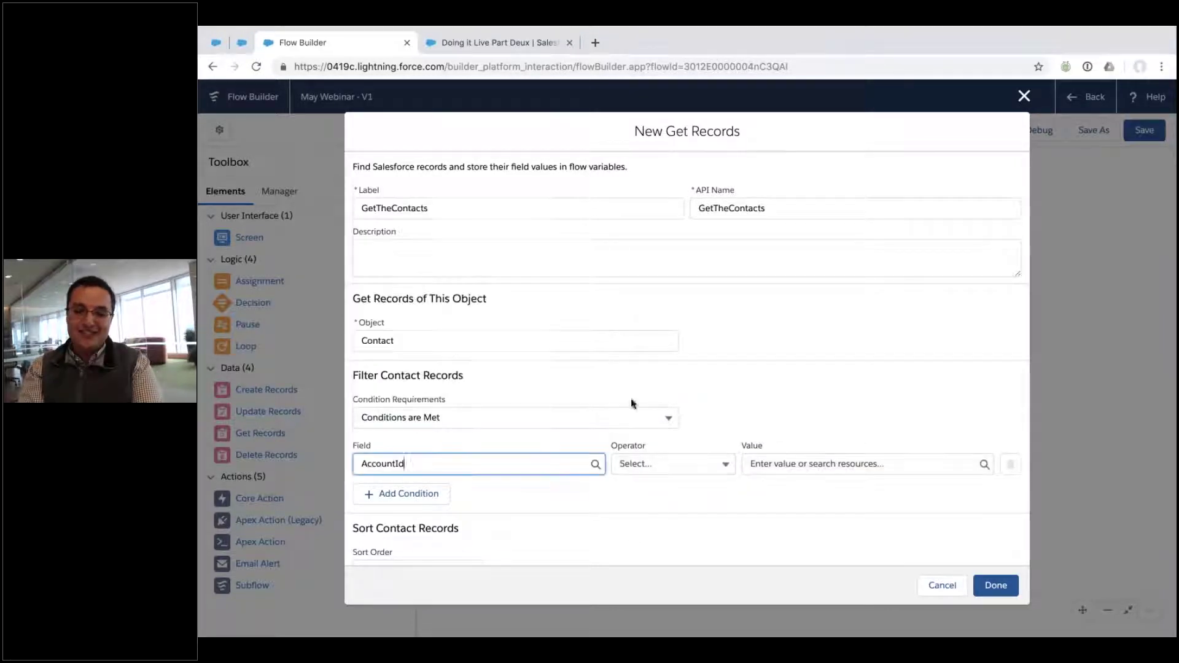
click(626, 462)
click(644, 491)
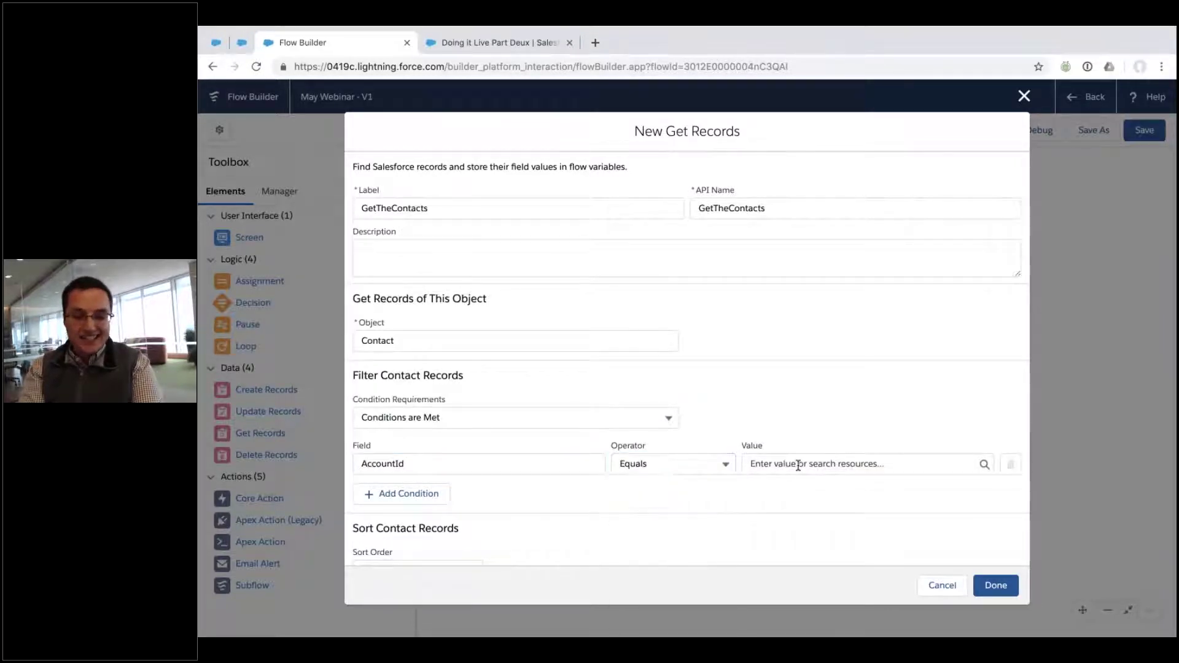
click(798, 463)
scroll(798, 363, down, 3)
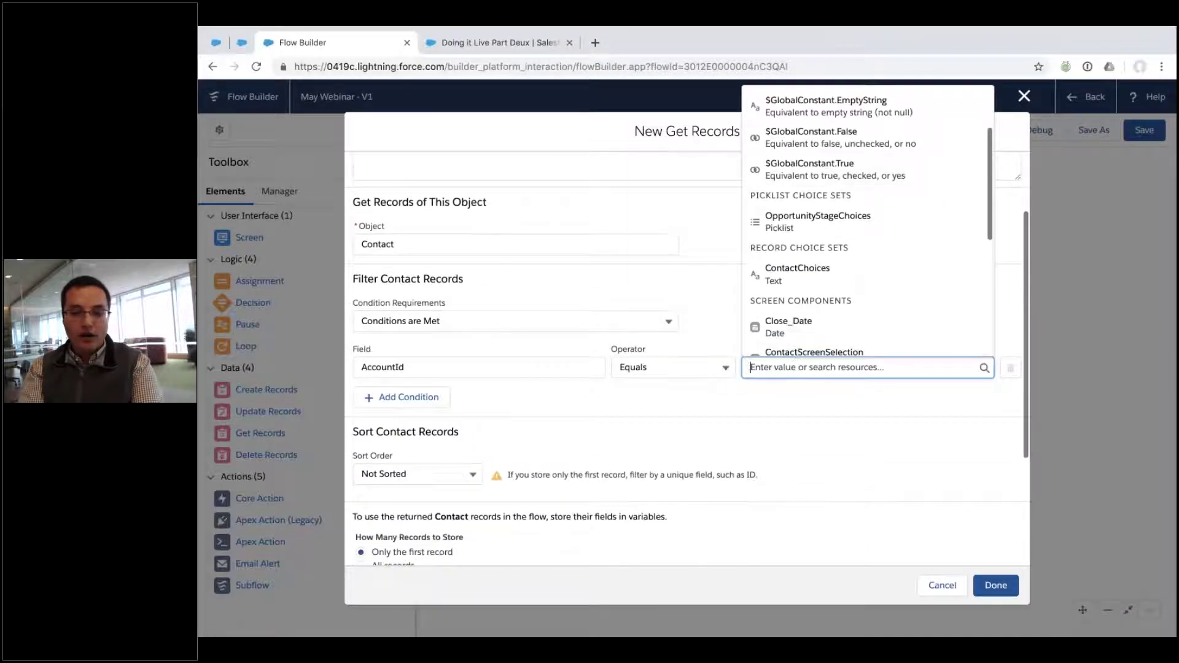
text(rec)
click(791, 332)
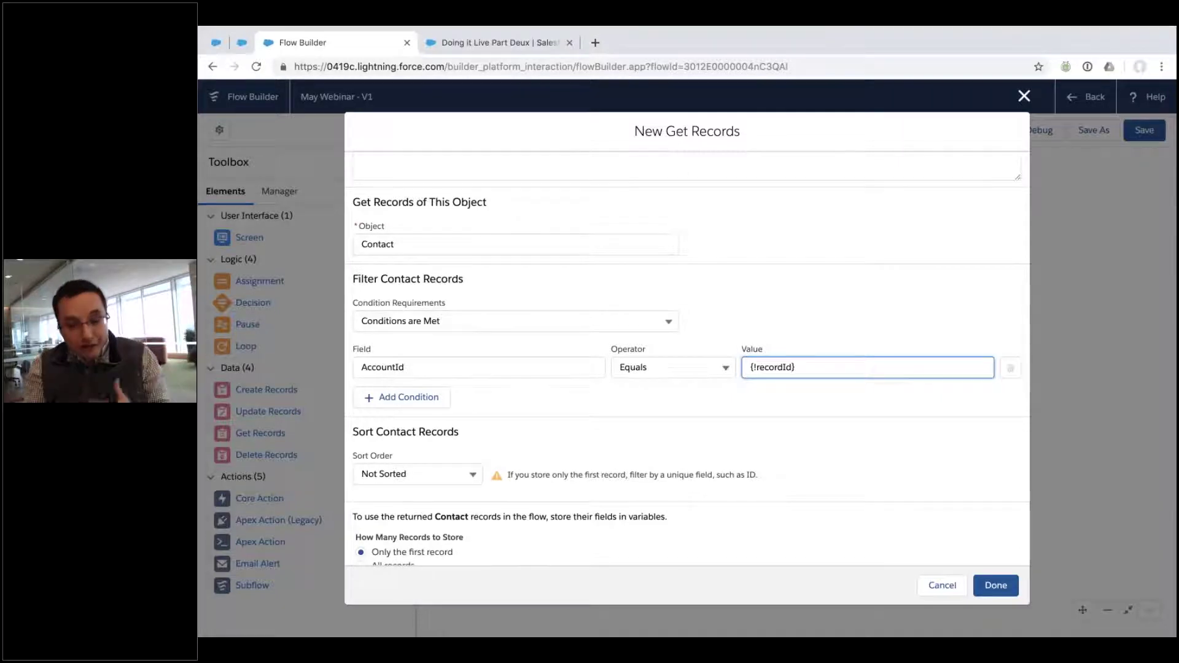
click(661, 400)
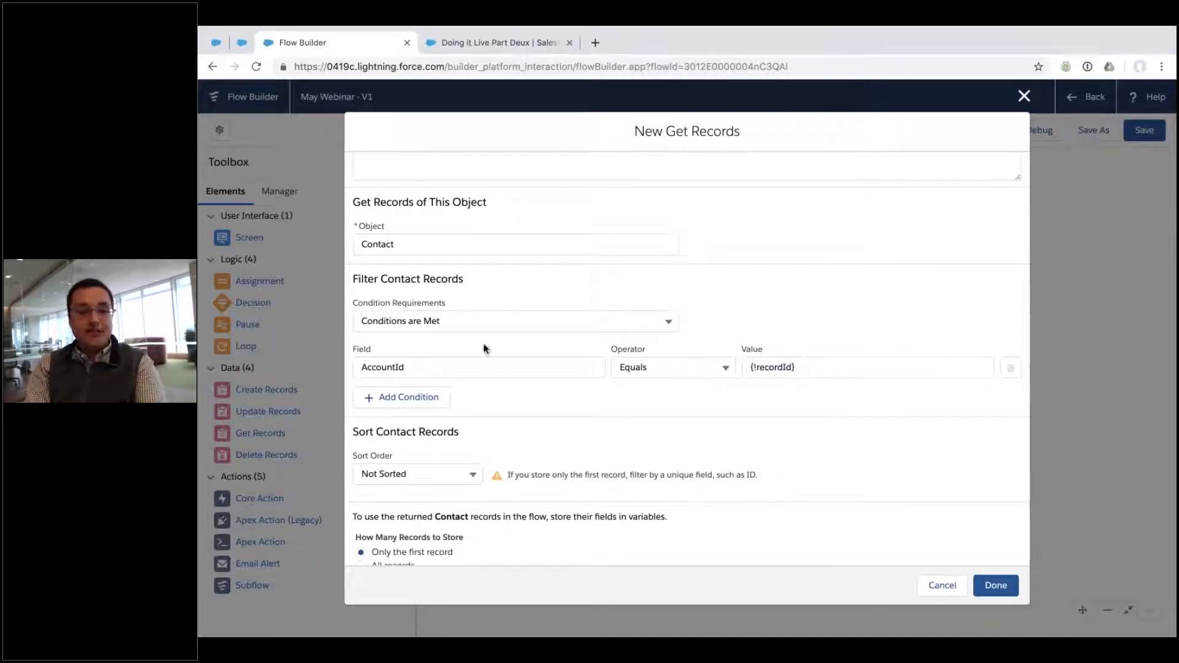
scroll(484, 377, down, 3)
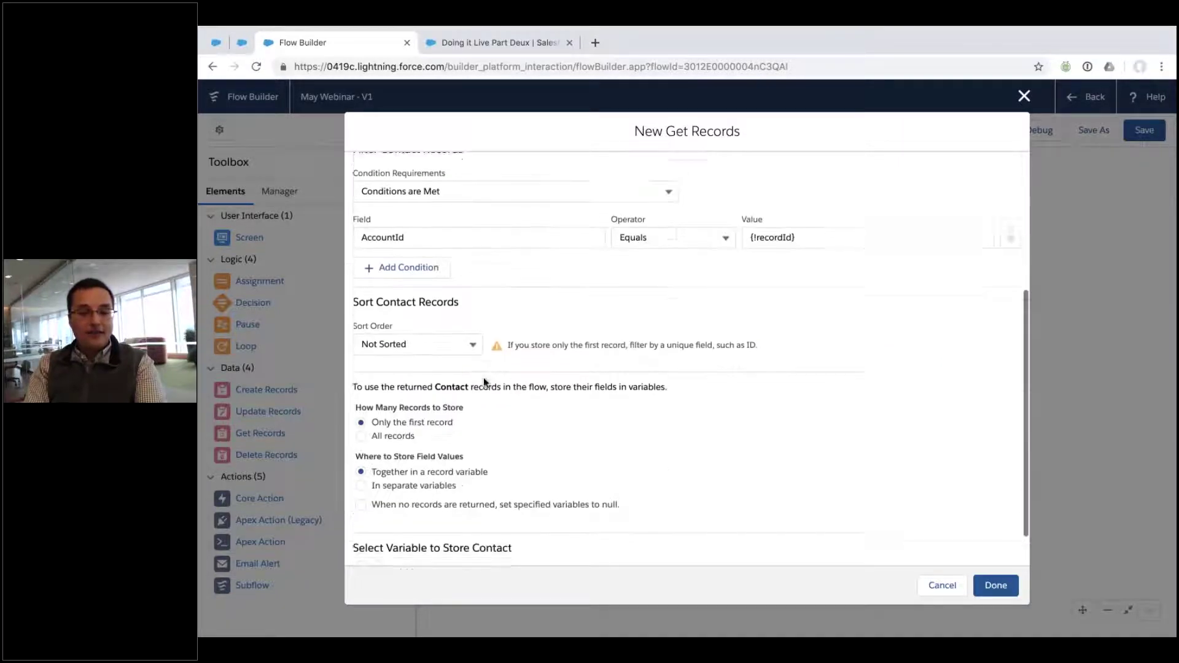
click(387, 426)
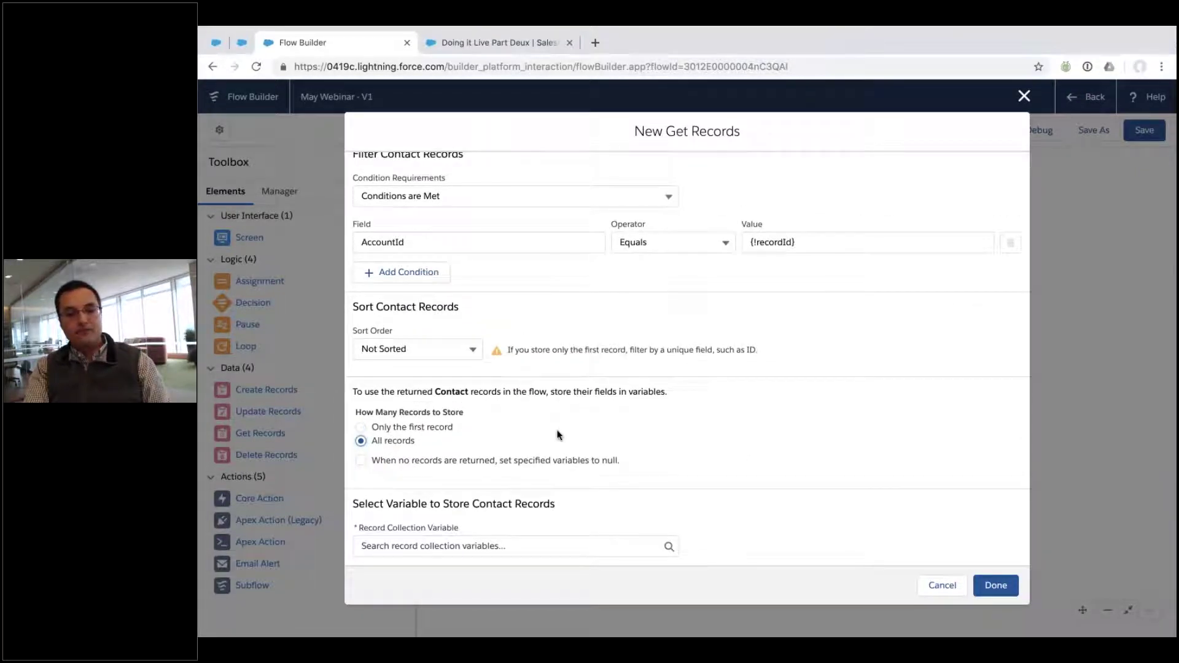
Step: Start a new variable resource named AllTheContactsReturned for the record collection variable
click(507, 546)
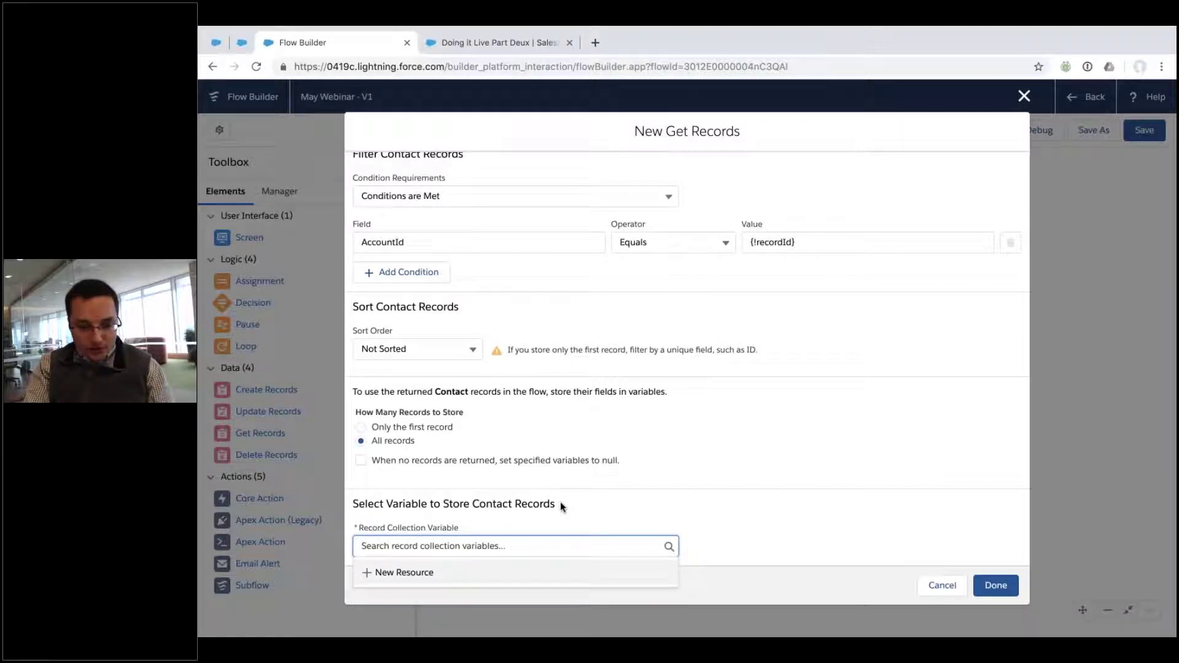
click(503, 580)
click(440, 311)
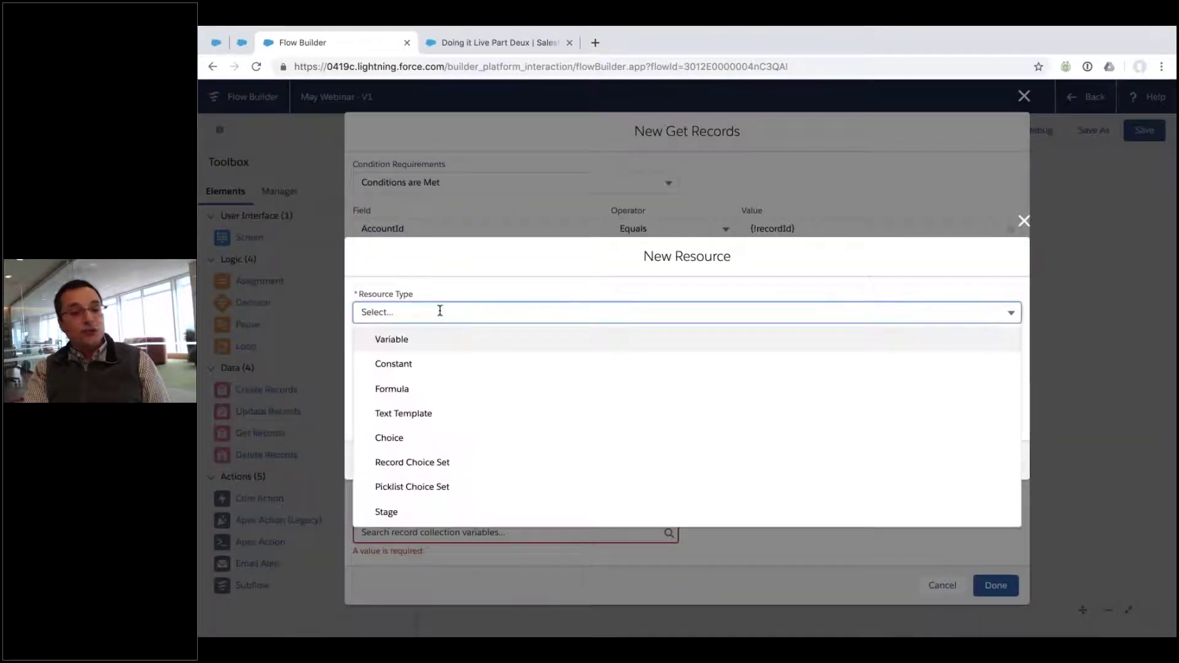
click(435, 348)
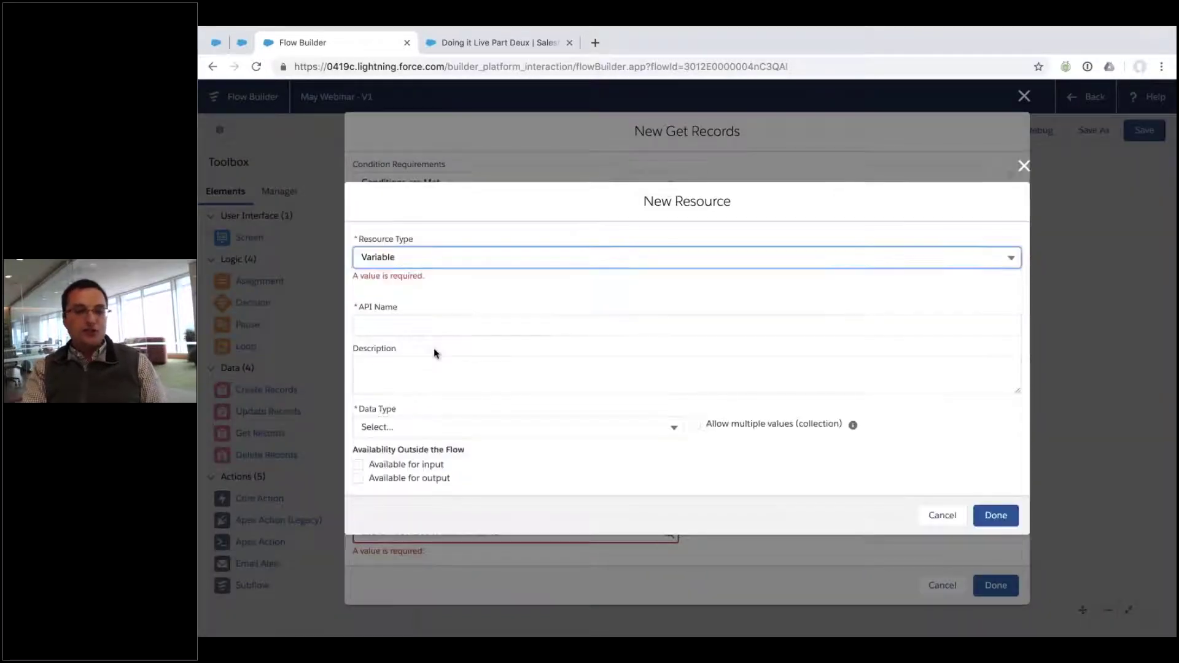
click(431, 322)
text(AllTheContacts)
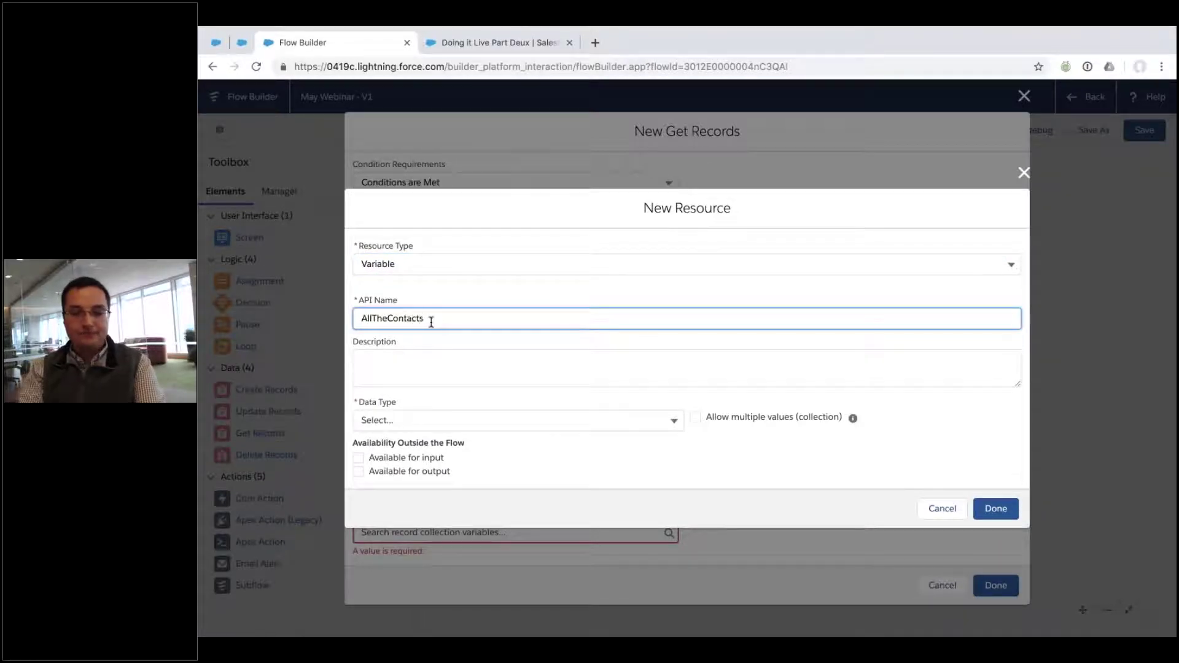
text(Returne)
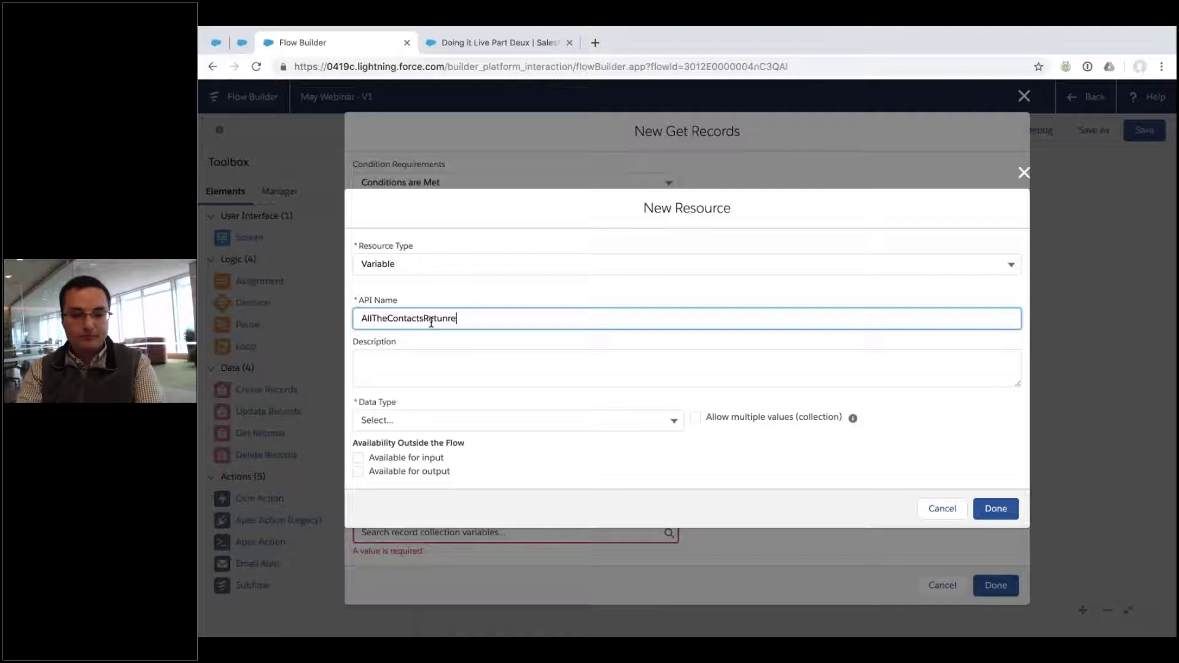
text(d)
key(Tab)
key(Tab)
Step: Make AllTheContactsReturned a collection of Record type for the Contact object, and finish the resource
click(440, 422)
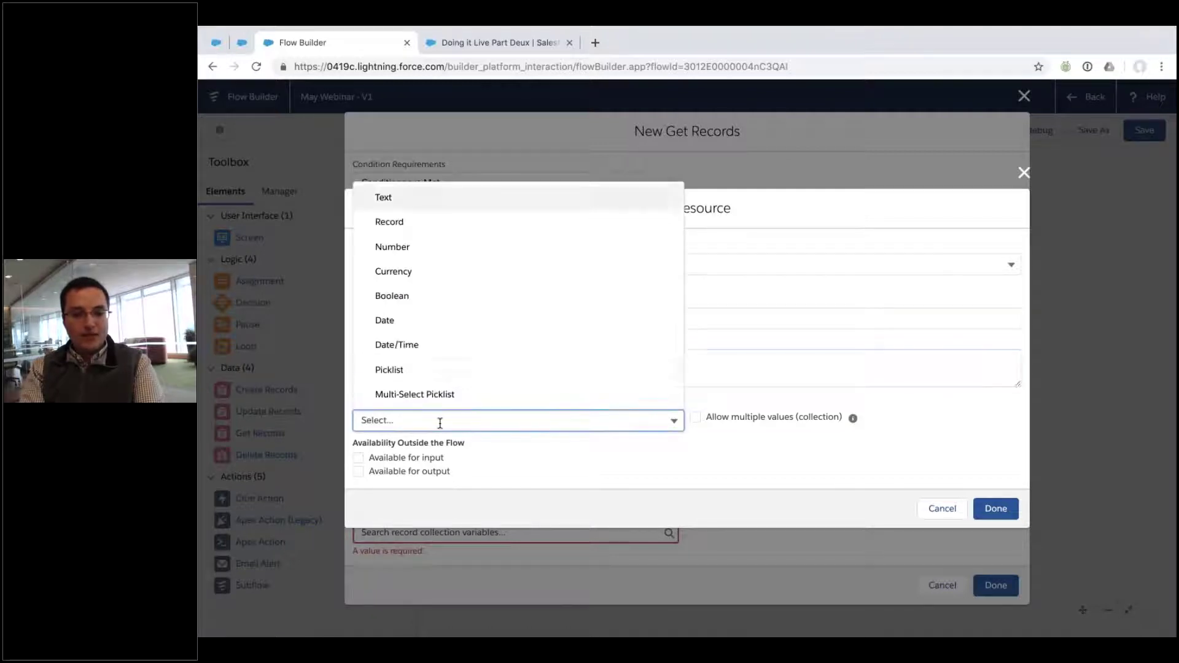
click(622, 421)
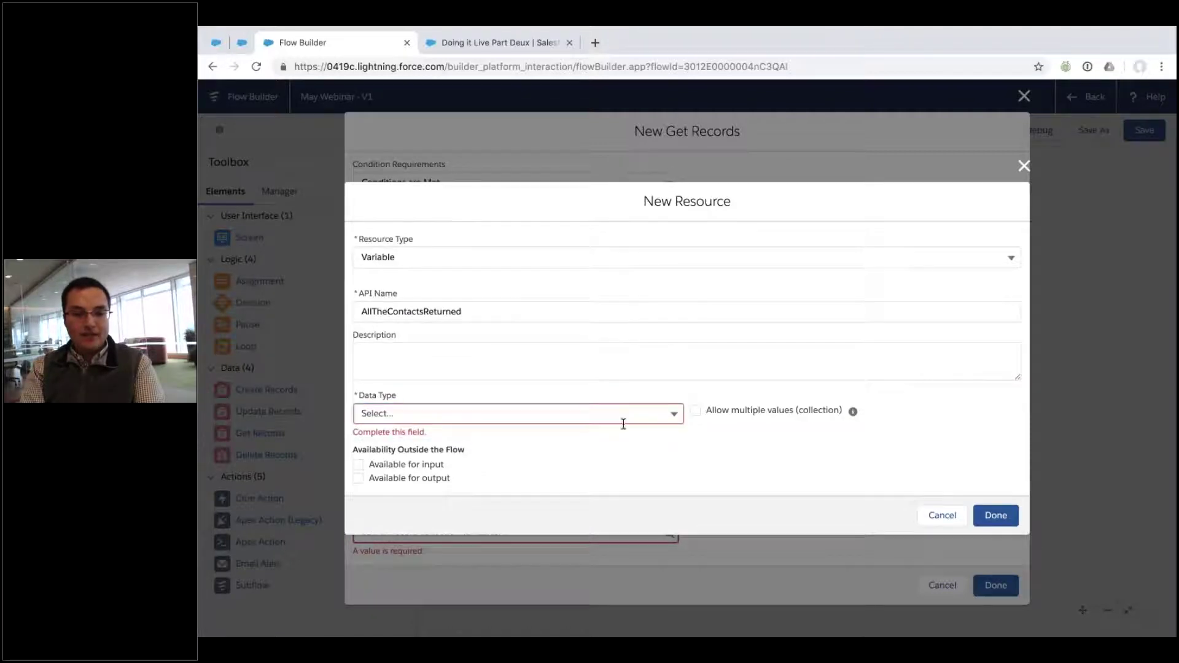
click(697, 410)
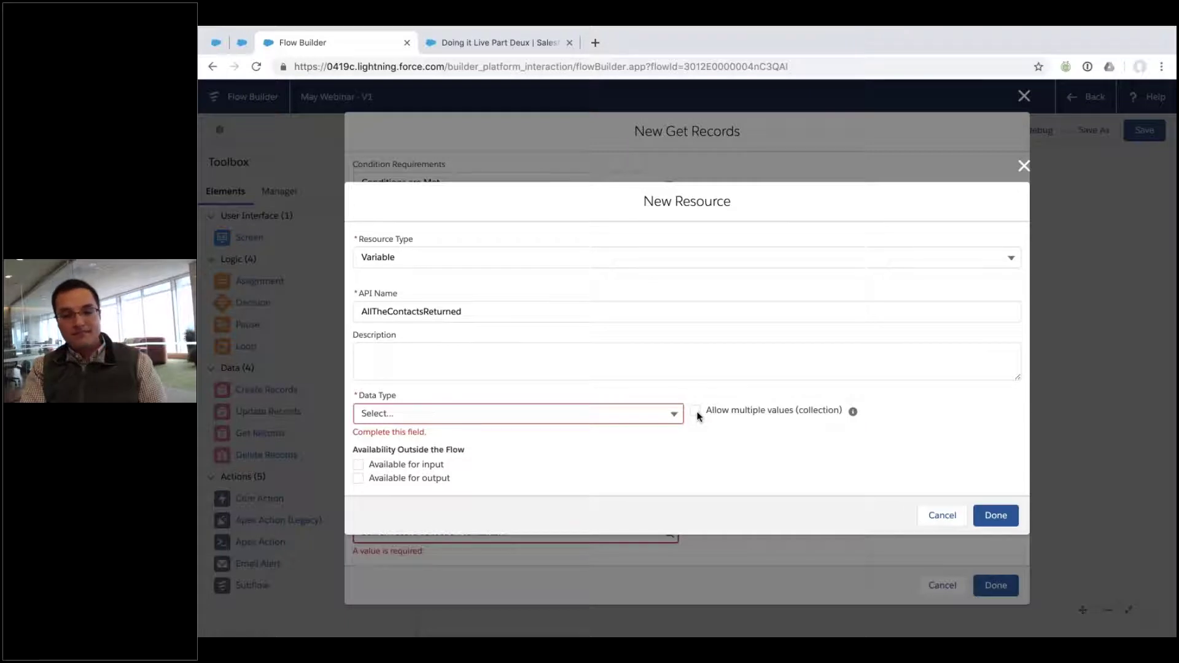
click(999, 521)
click(596, 413)
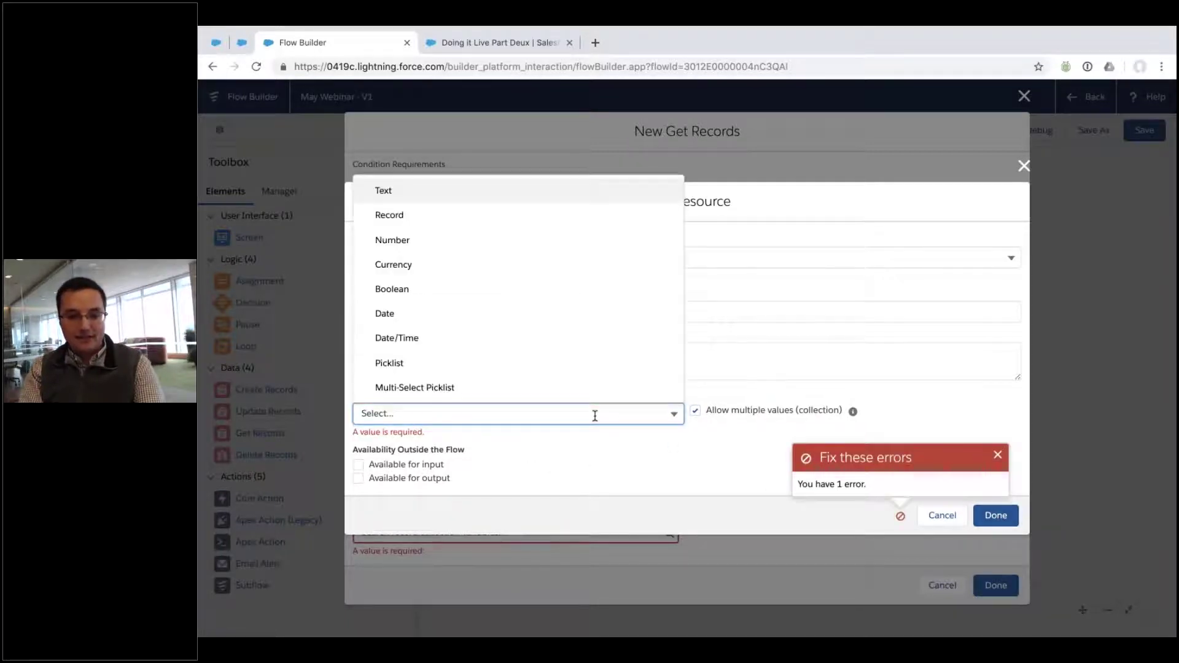
click(508, 218)
text(cont)
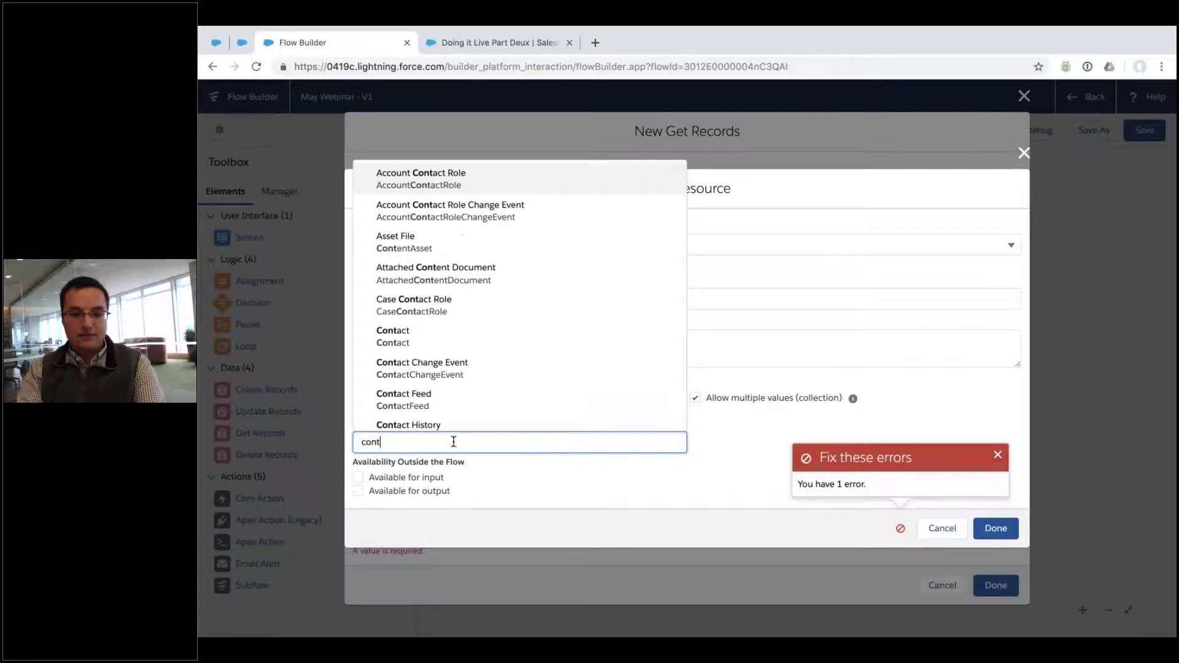
text(a)
click(422, 280)
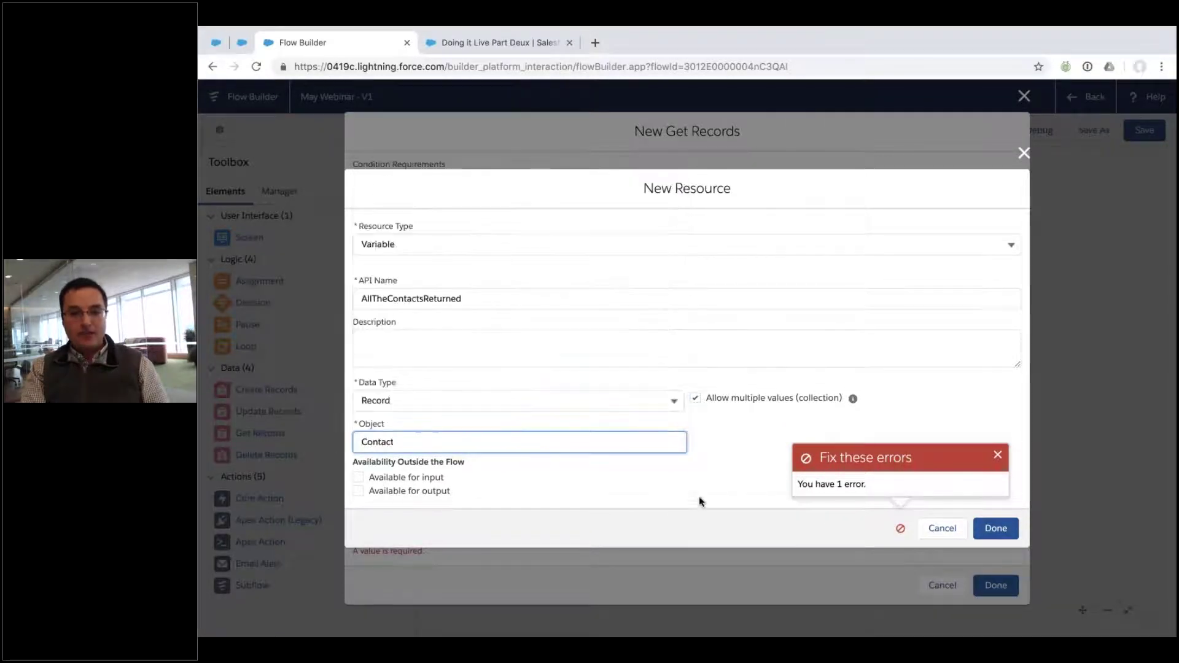
click(998, 455)
click(995, 528)
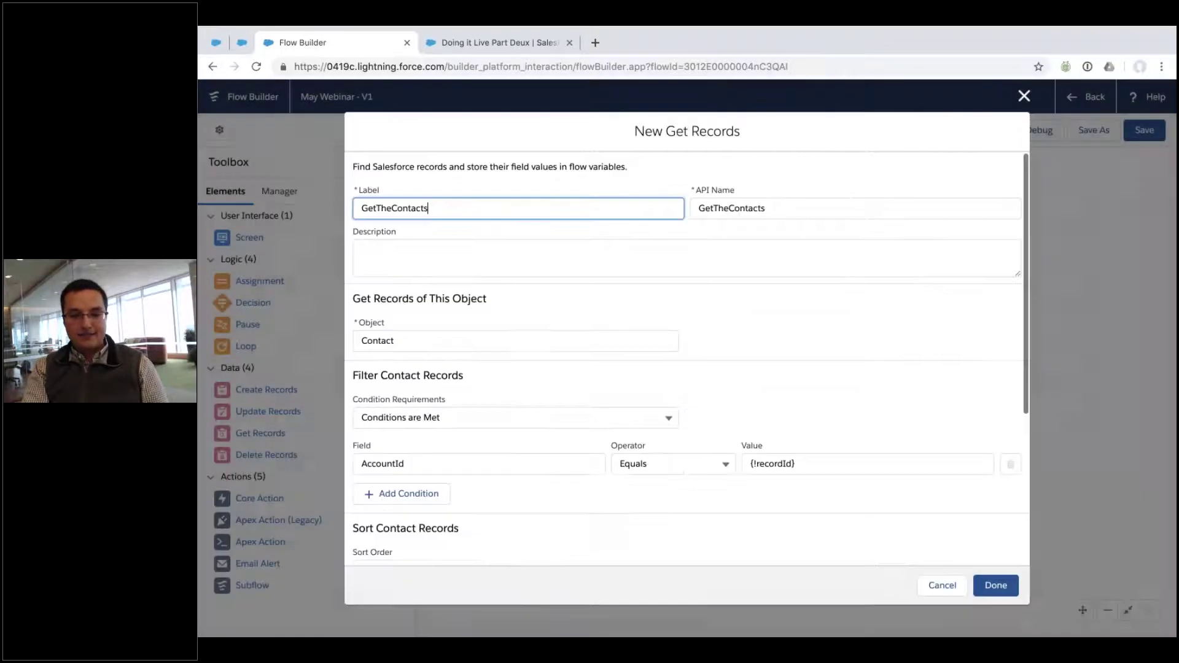
Step: Store the retrieved contact records in the AllTheContactsReturned record collection variable
scroll(563, 430, down, 4)
click(562, 532)
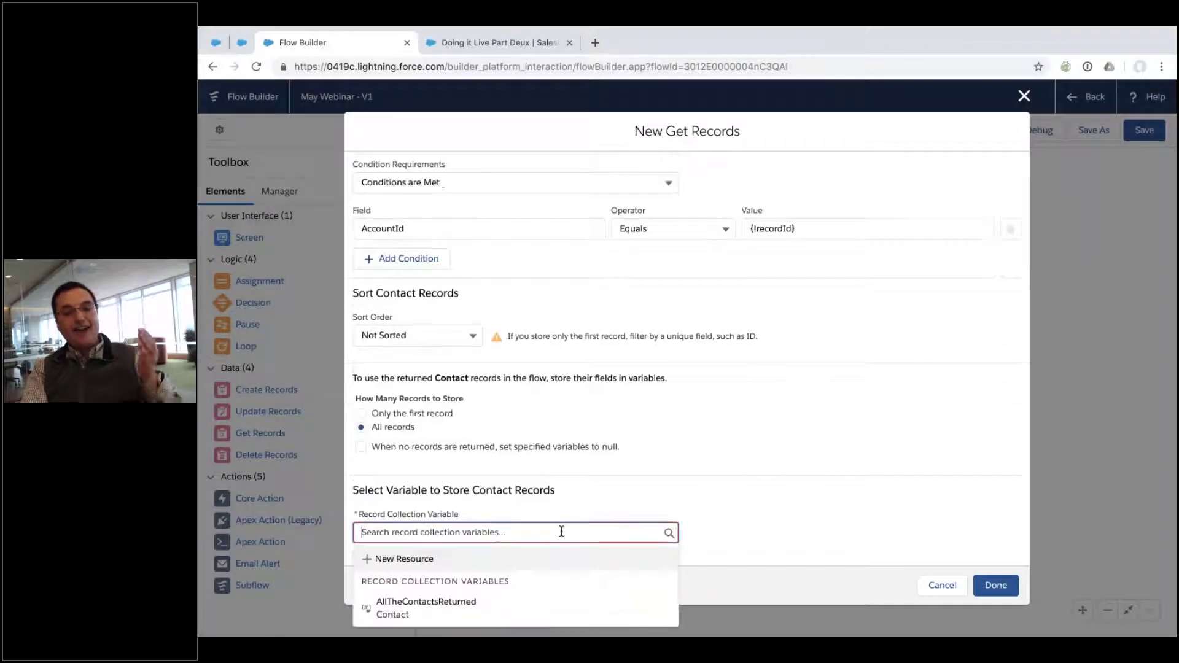
click(546, 605)
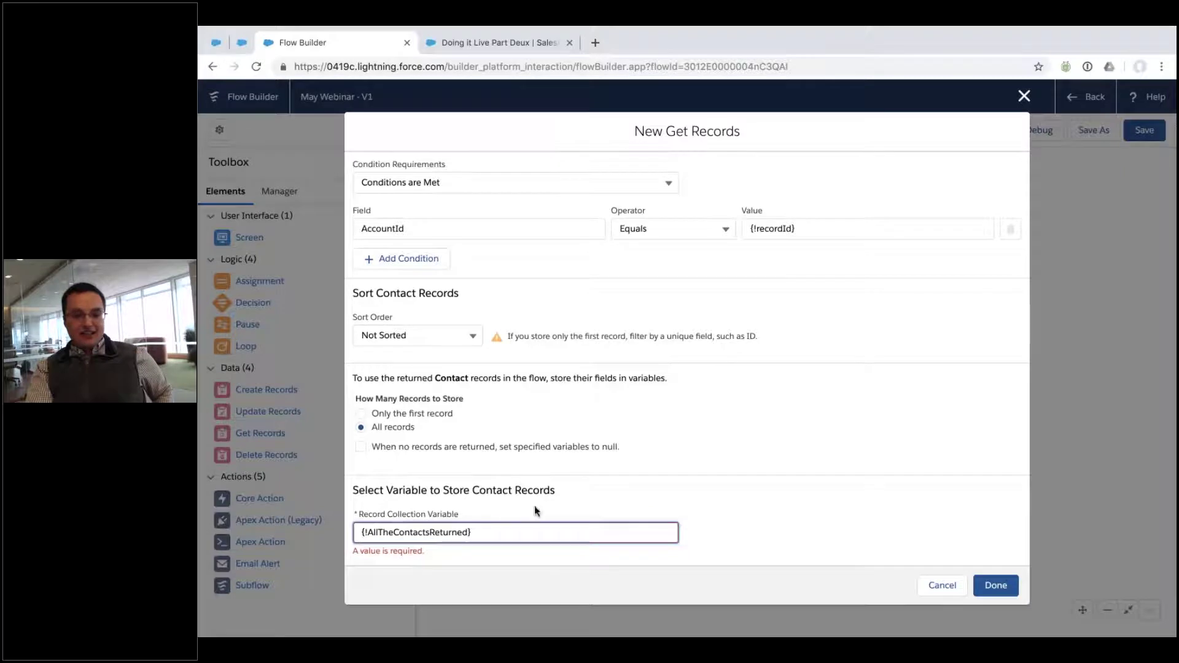
scroll(540, 499, down, 3)
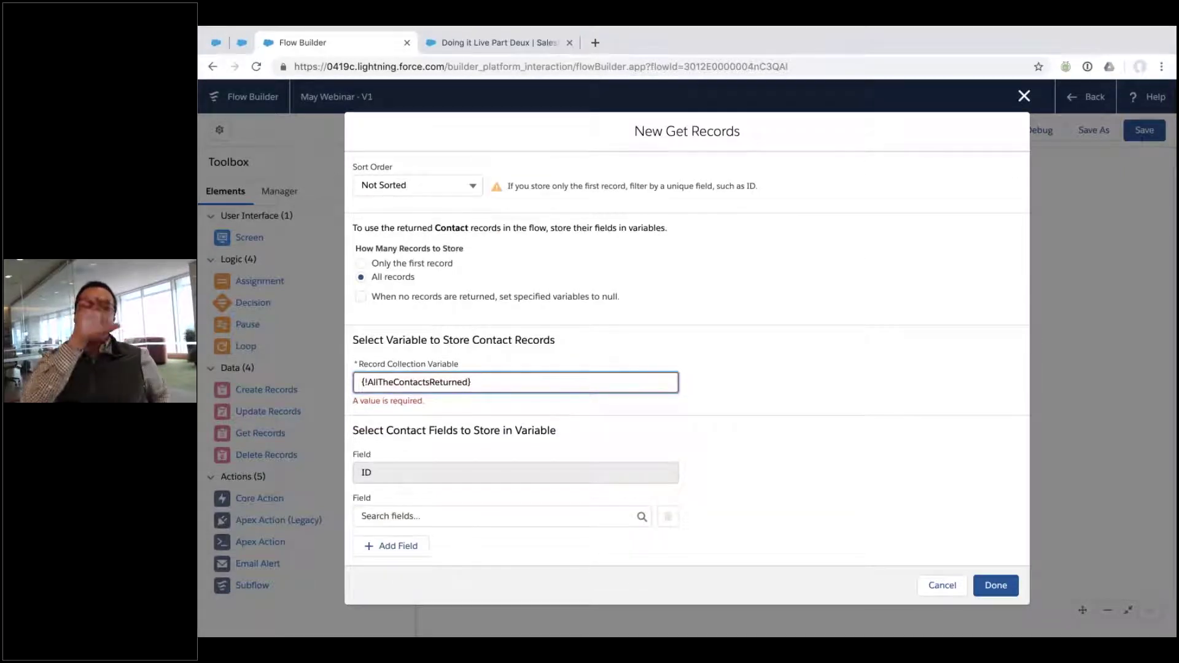
Step: Select the Name and Email contact fields to store in the record collection variable
click(492, 516)
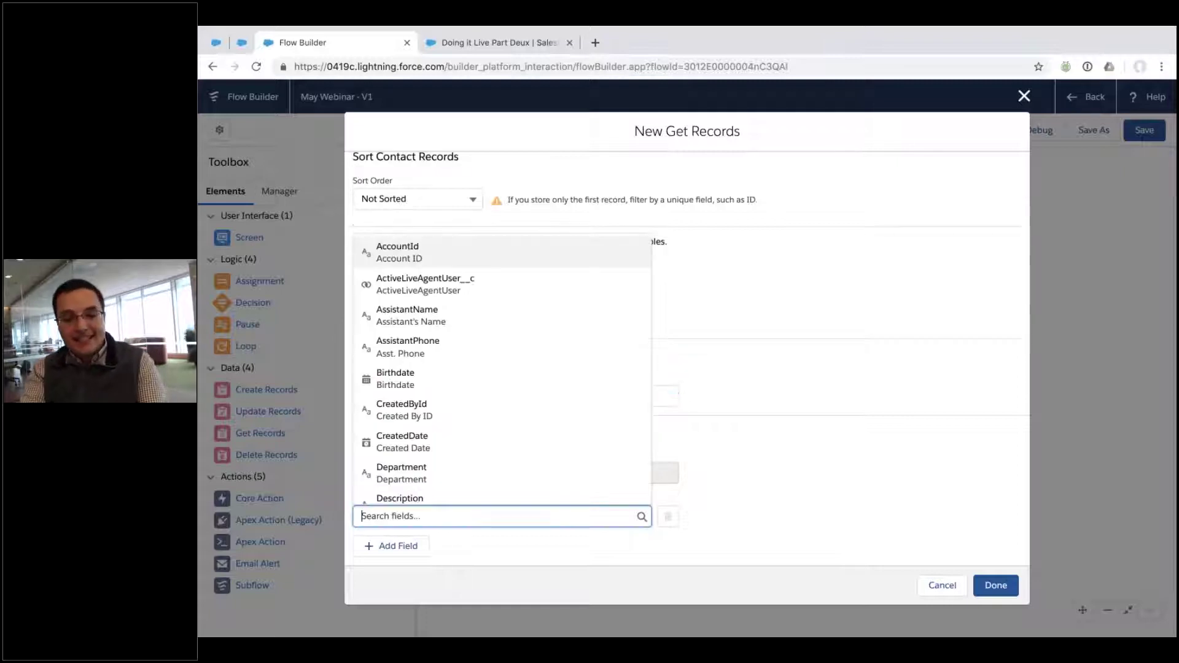
text(Full)
click(405, 410)
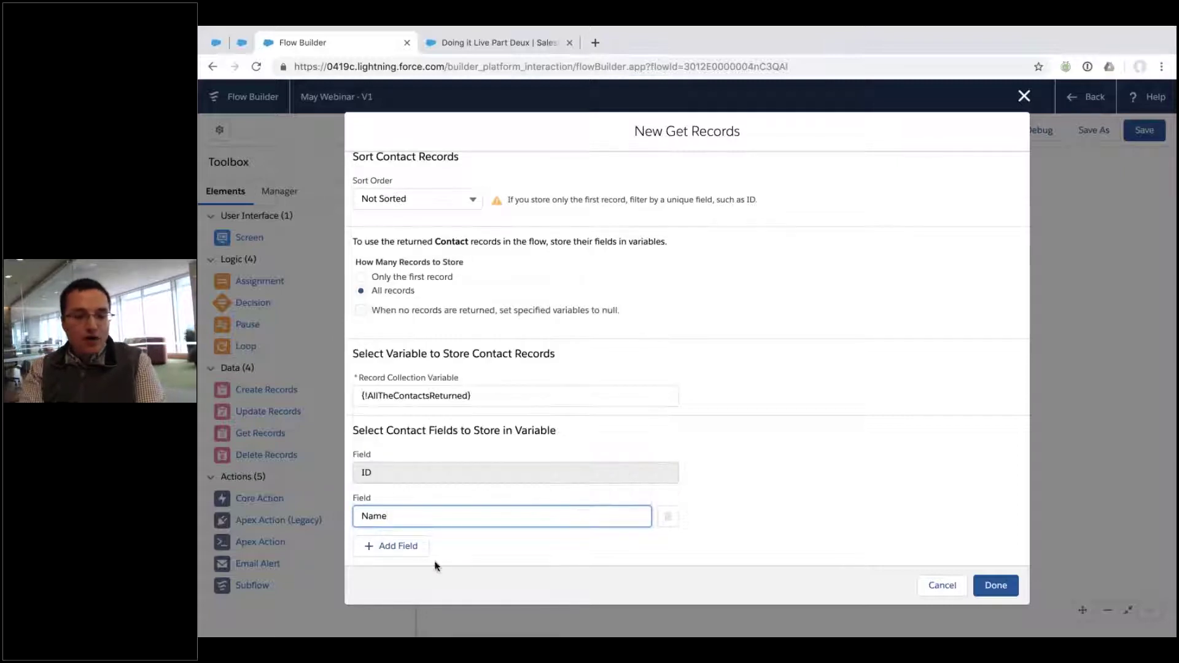
click(410, 552)
click(420, 545)
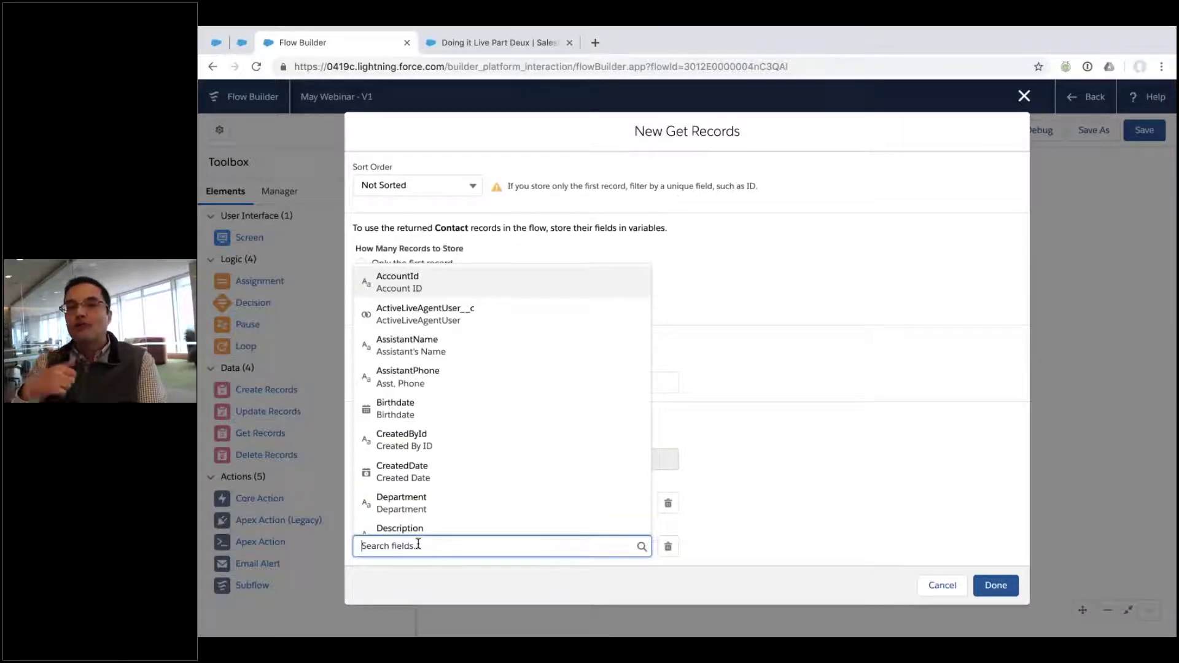
text(email)
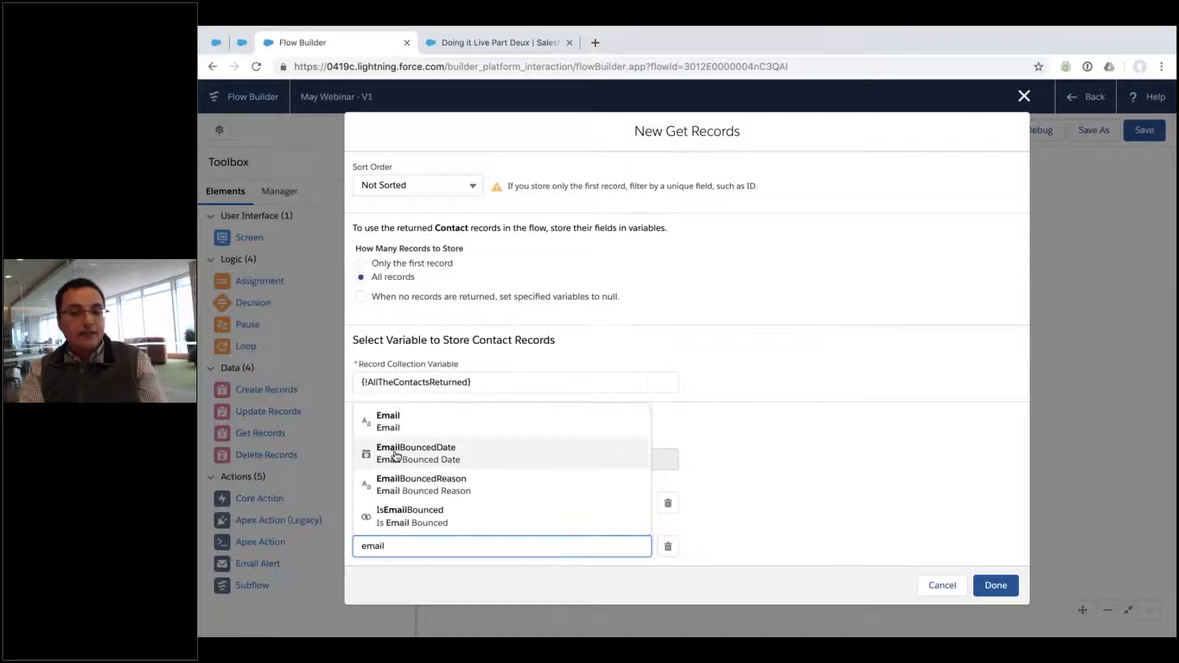
click(396, 424)
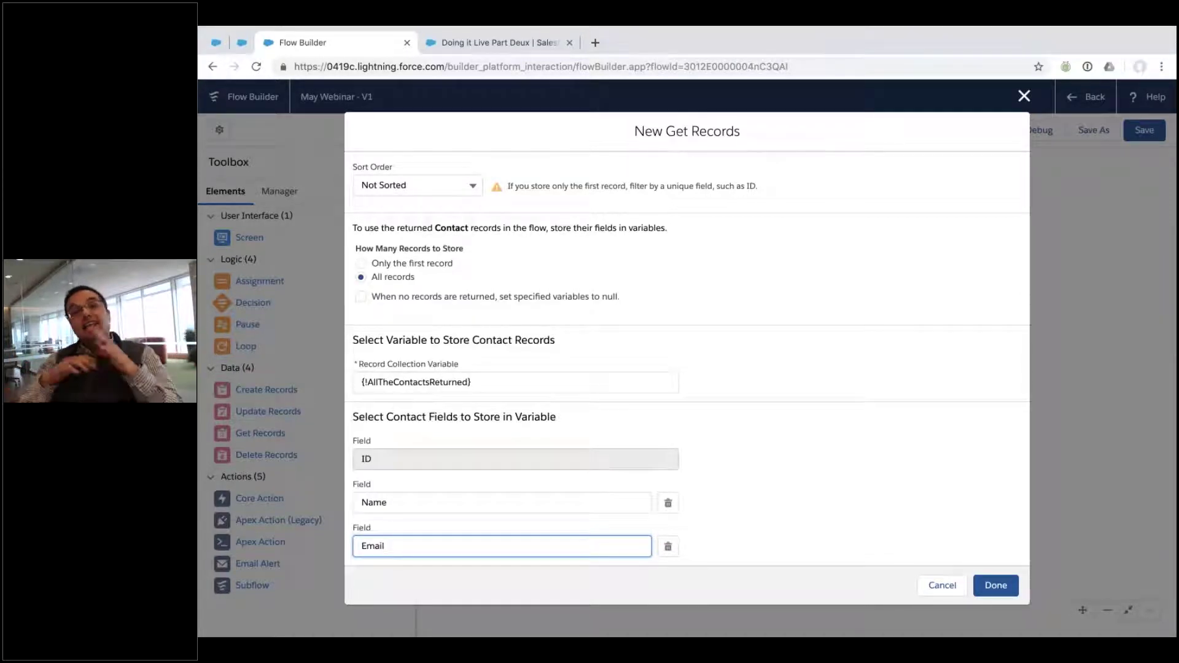
scroll(393, 540, down, 1)
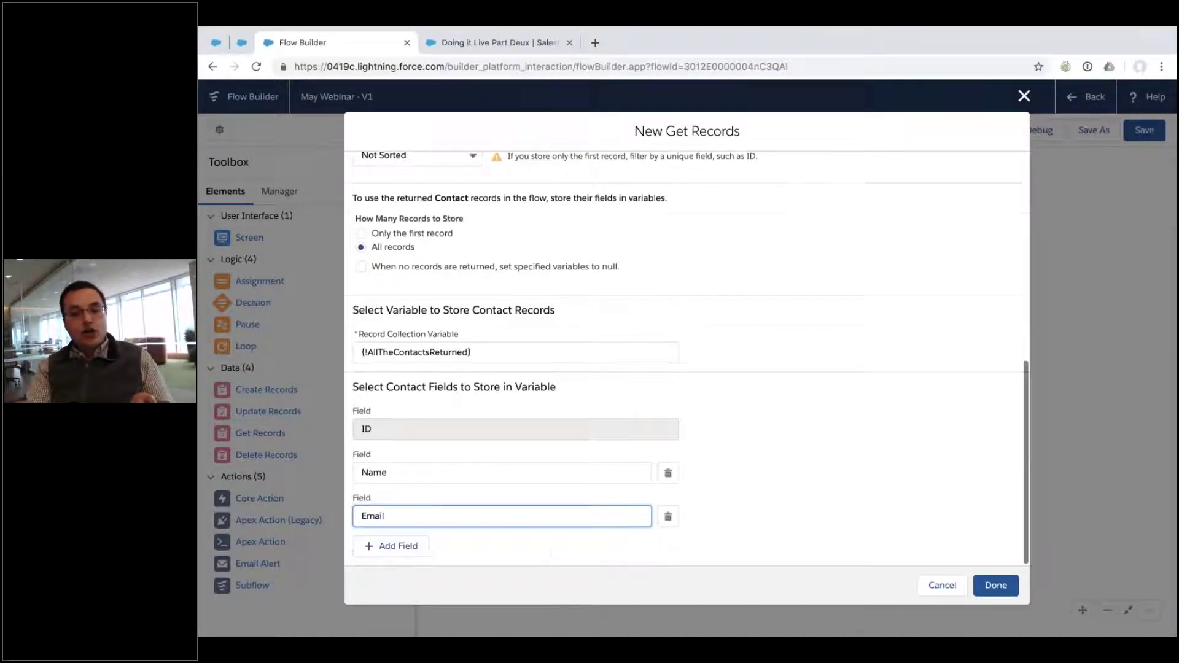
click(393, 545)
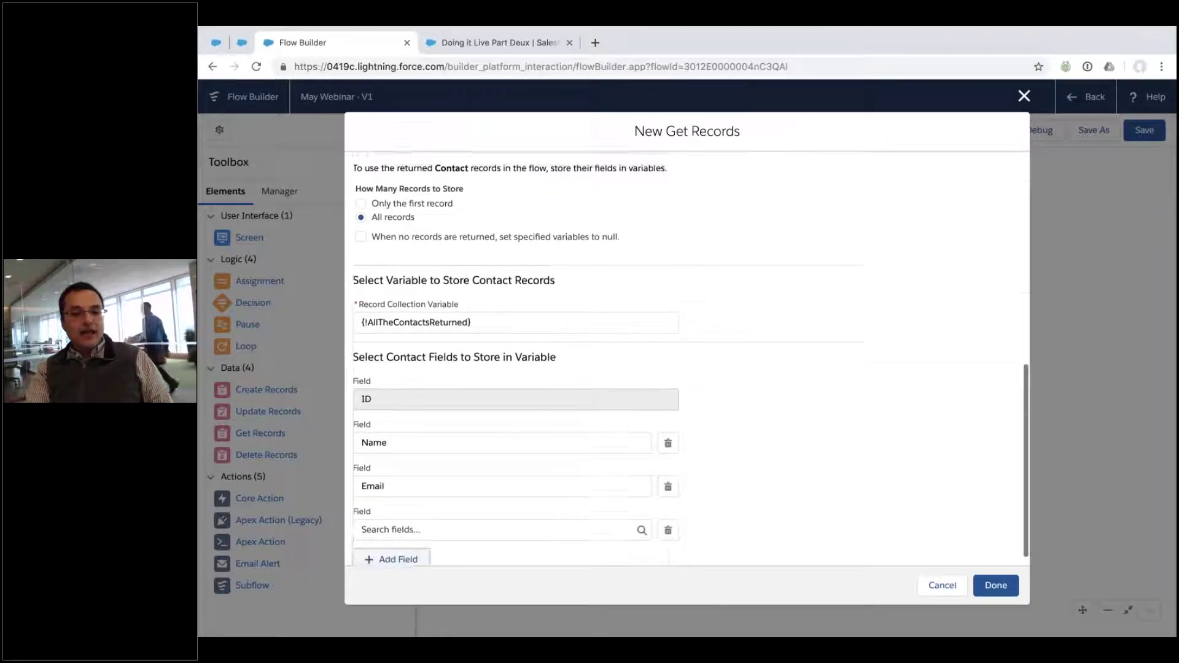
scroll(442, 393, down, 1)
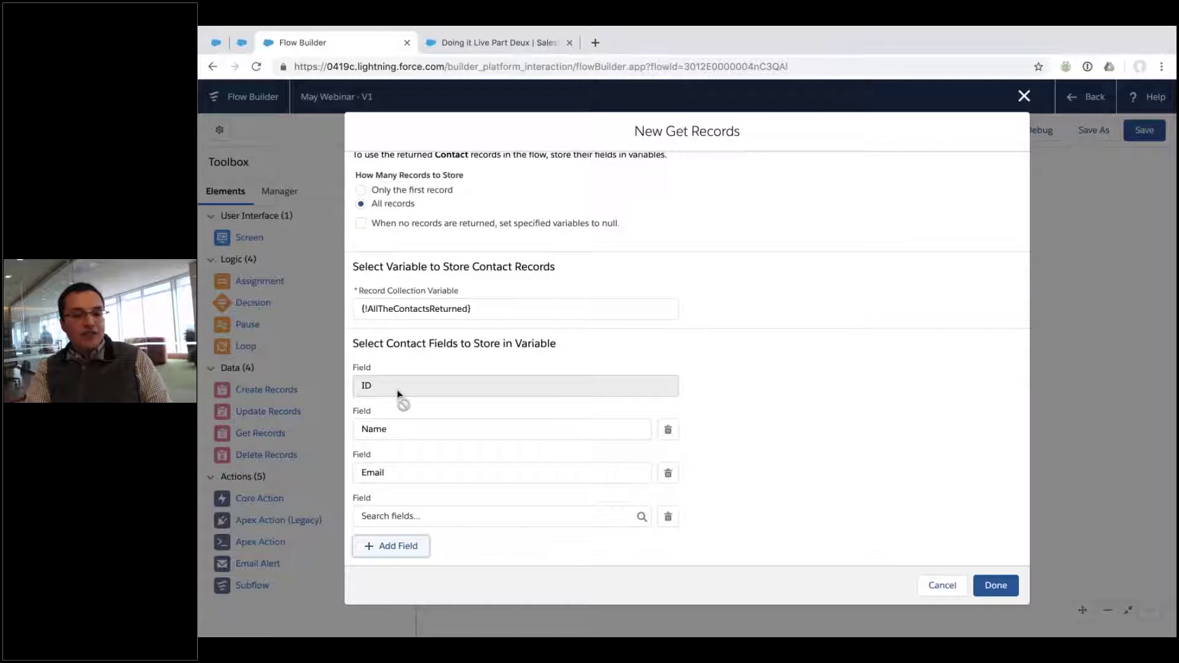
click(669, 517)
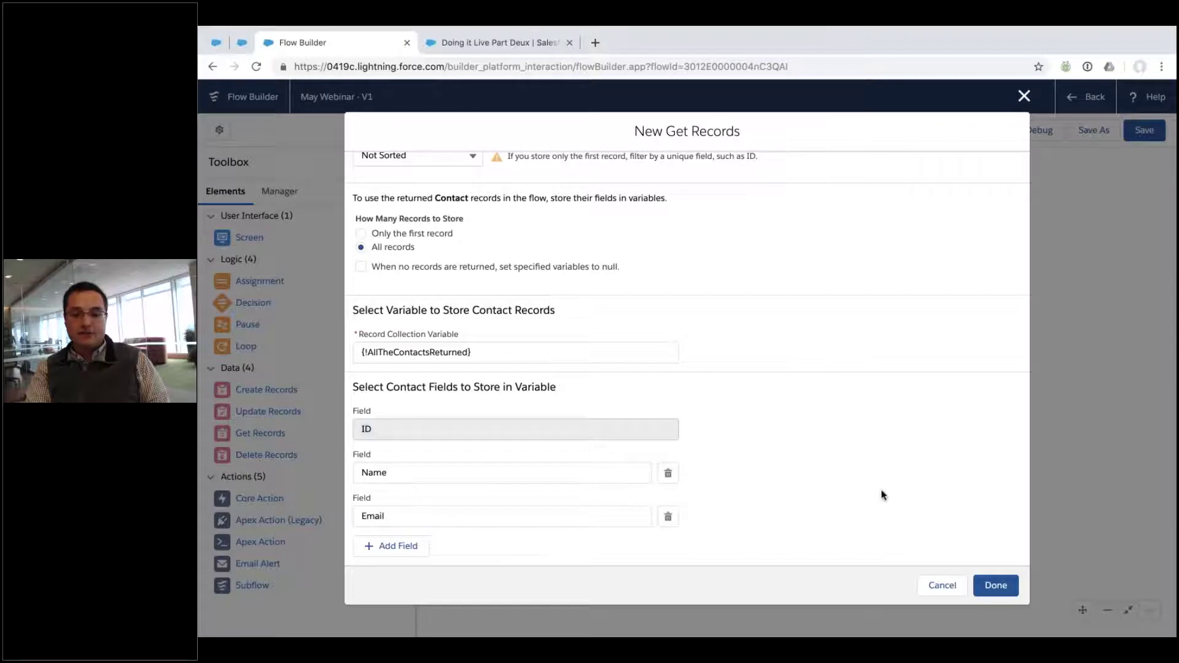
Step: Finish the GetTheContacts element and connect the opportunity creation element to it
click(996, 586)
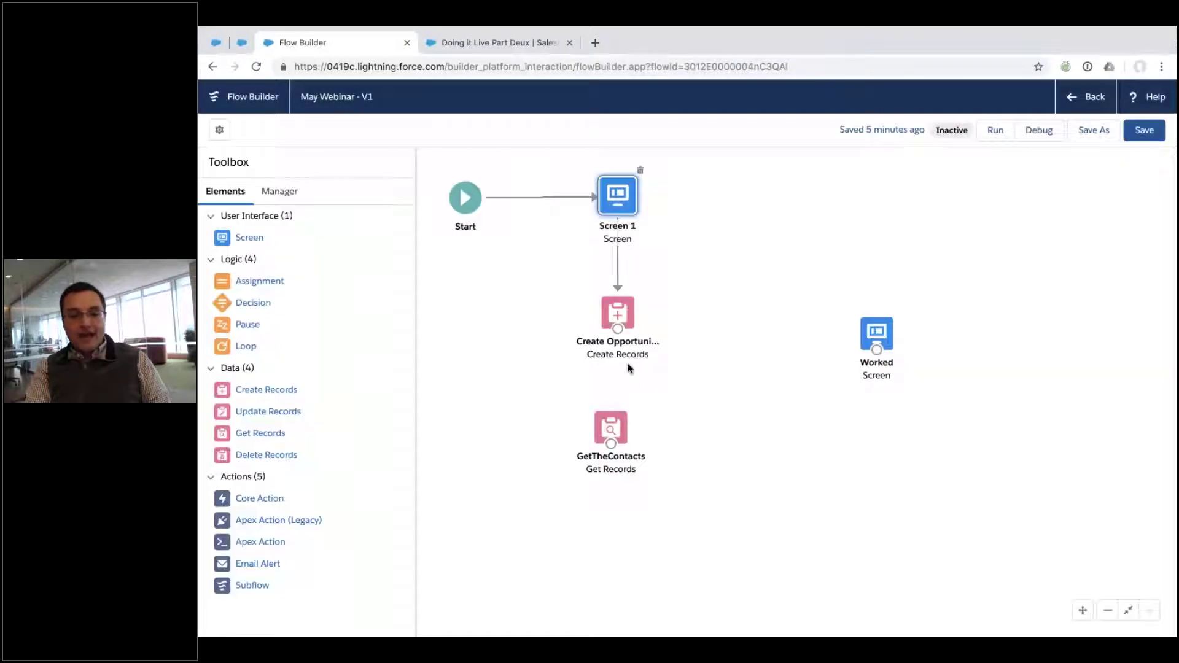
drag(618, 329, 624, 430)
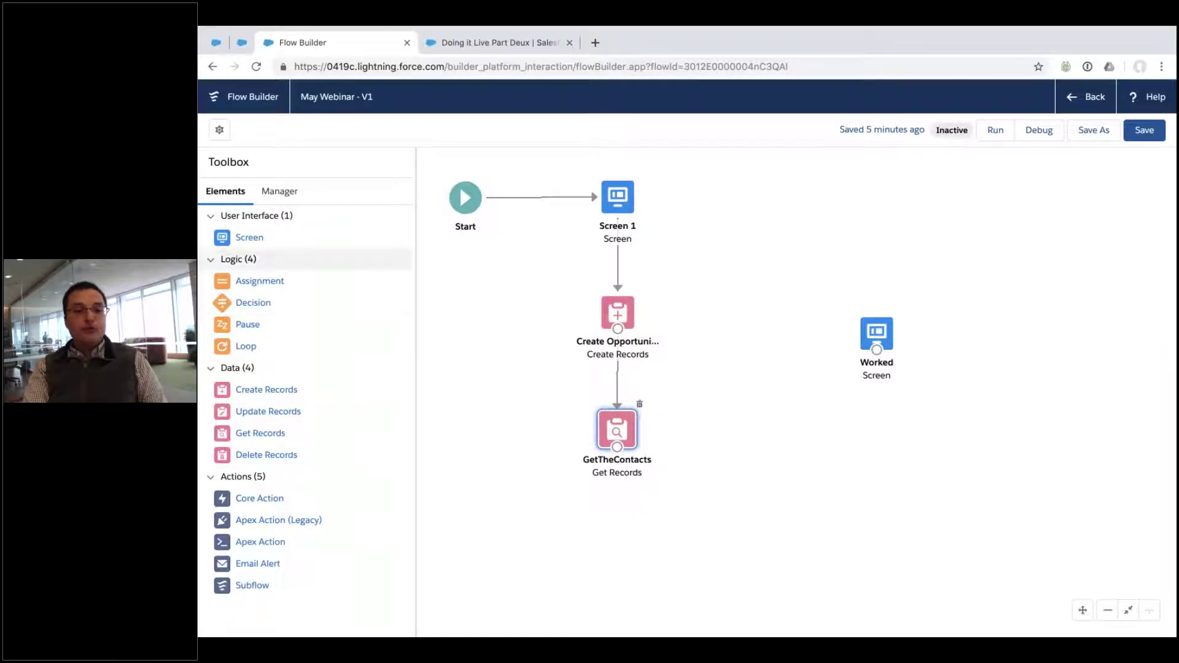
Step: Add a Loop element labelled Loop Through Each Contact that iterates over the AllTheContactsReturned collection variable
drag(243, 346, 703, 422)
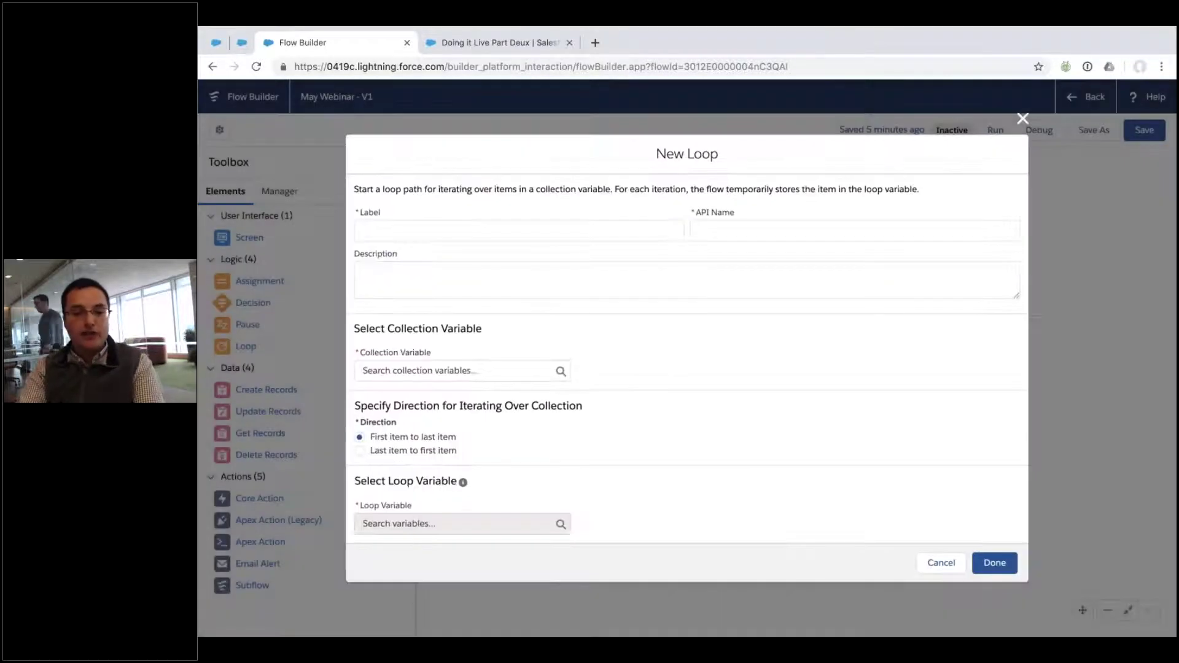
text(Loop Throu)
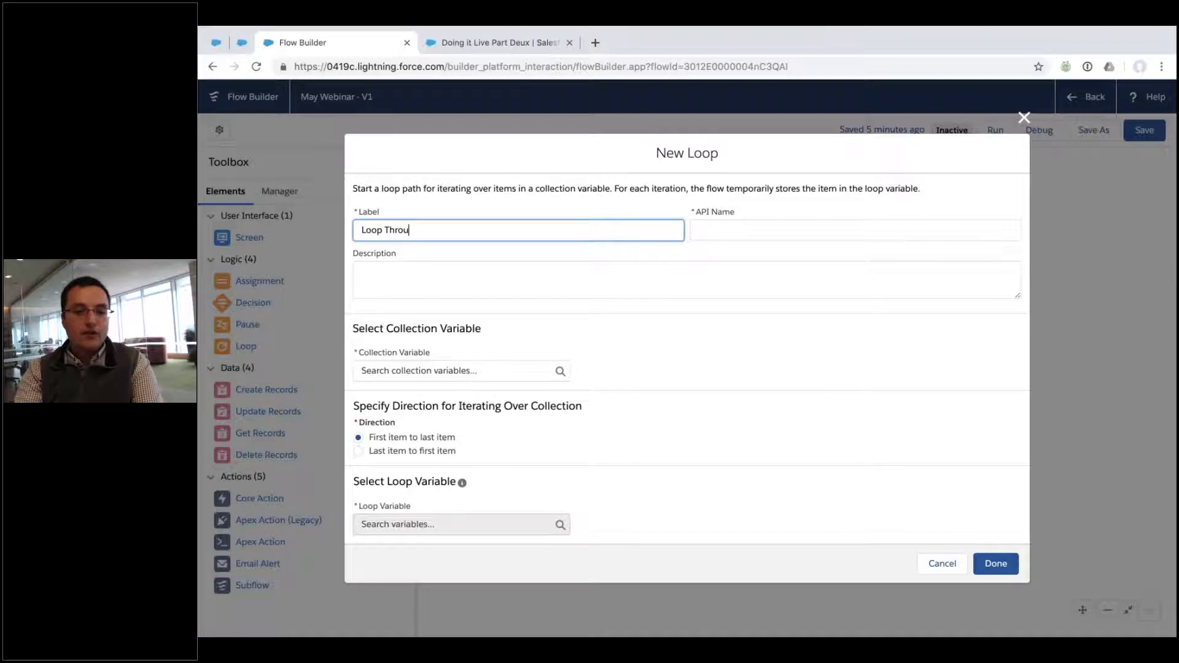
text(gh Each Contact)
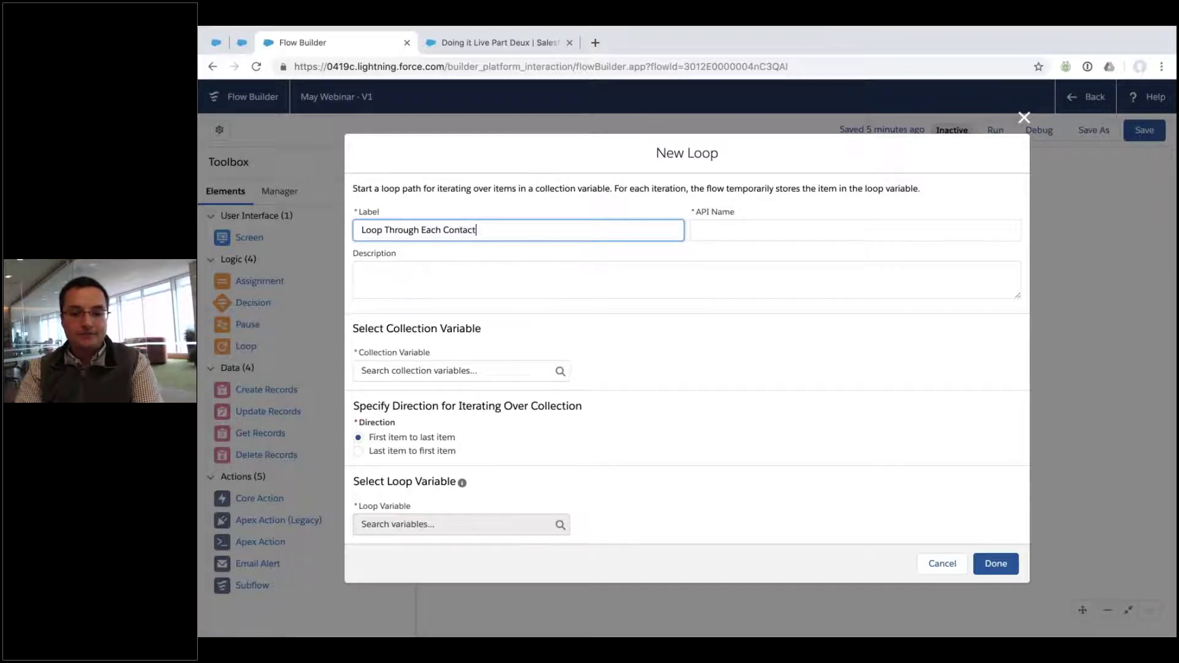
key(Tab)
key(Tab)
key(Tab)
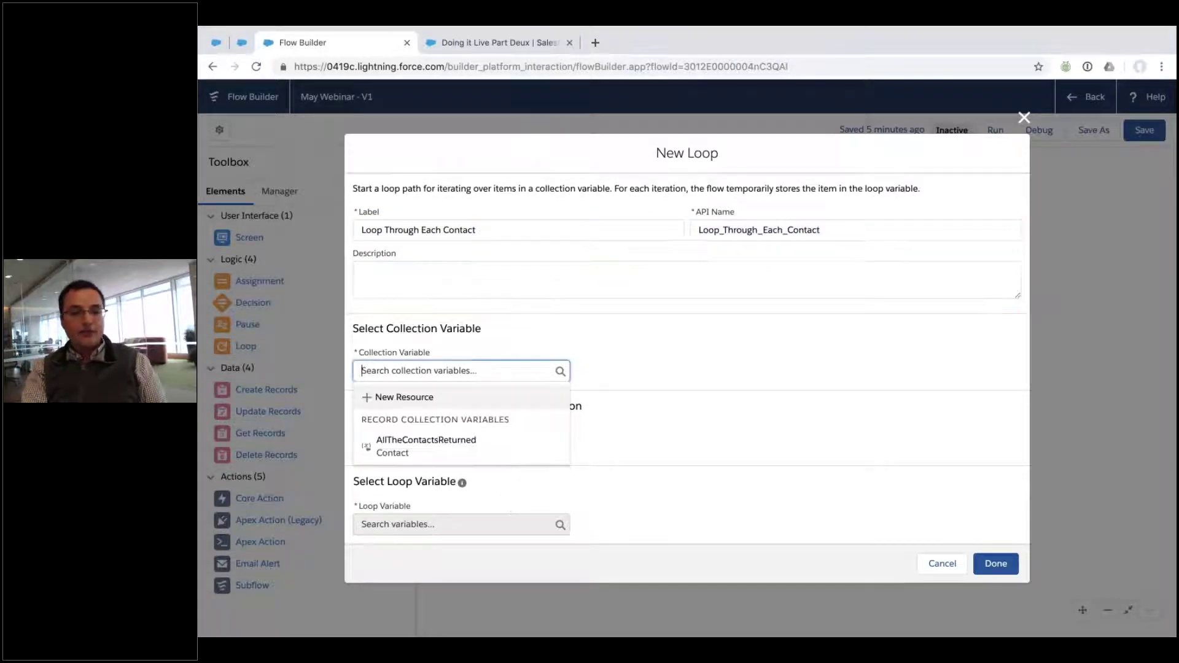
key(Down)
key(Return)
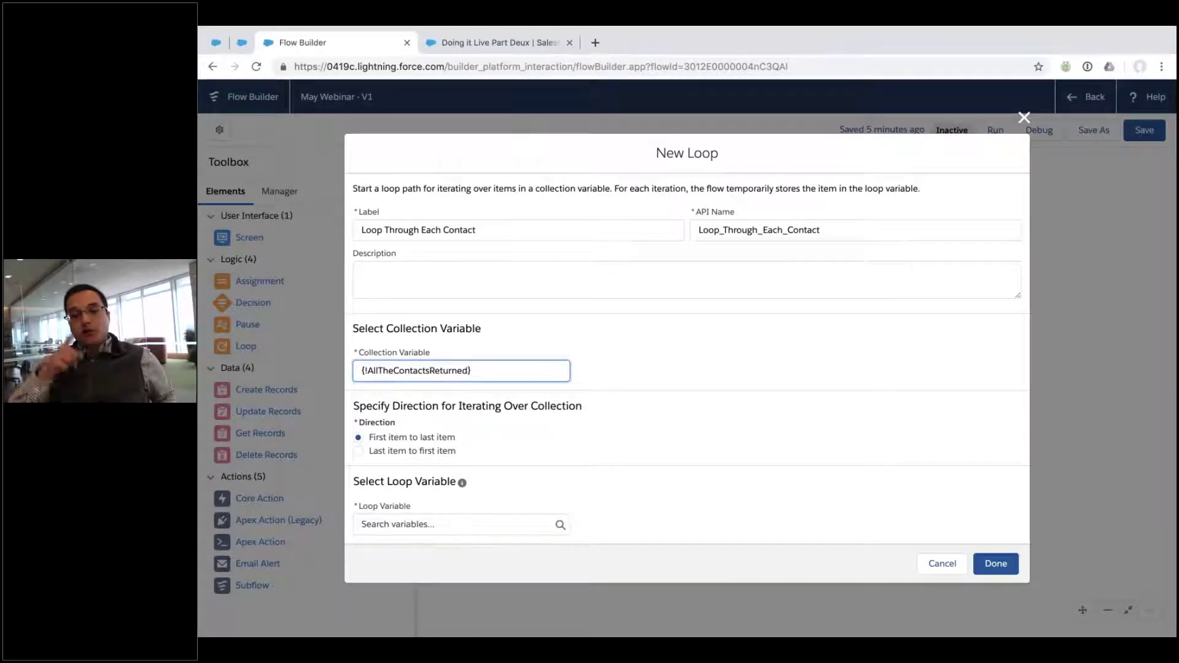
Step: Start a new variable resource named TheOneContact for the loop variable
click(442, 521)
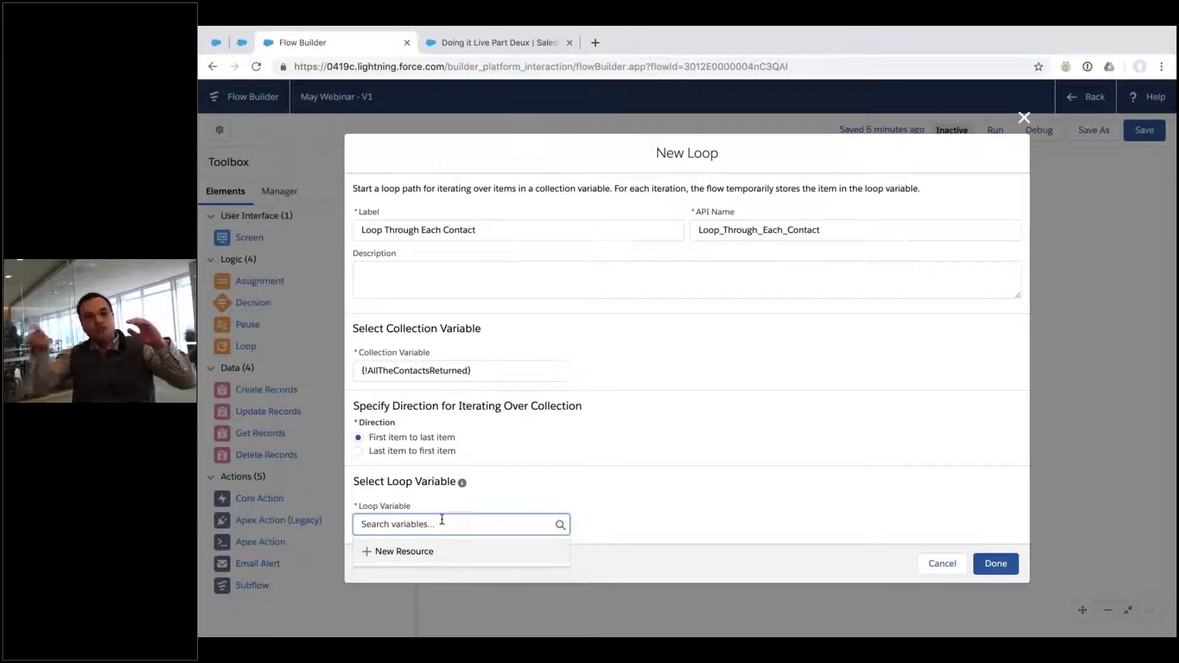
click(437, 551)
click(463, 318)
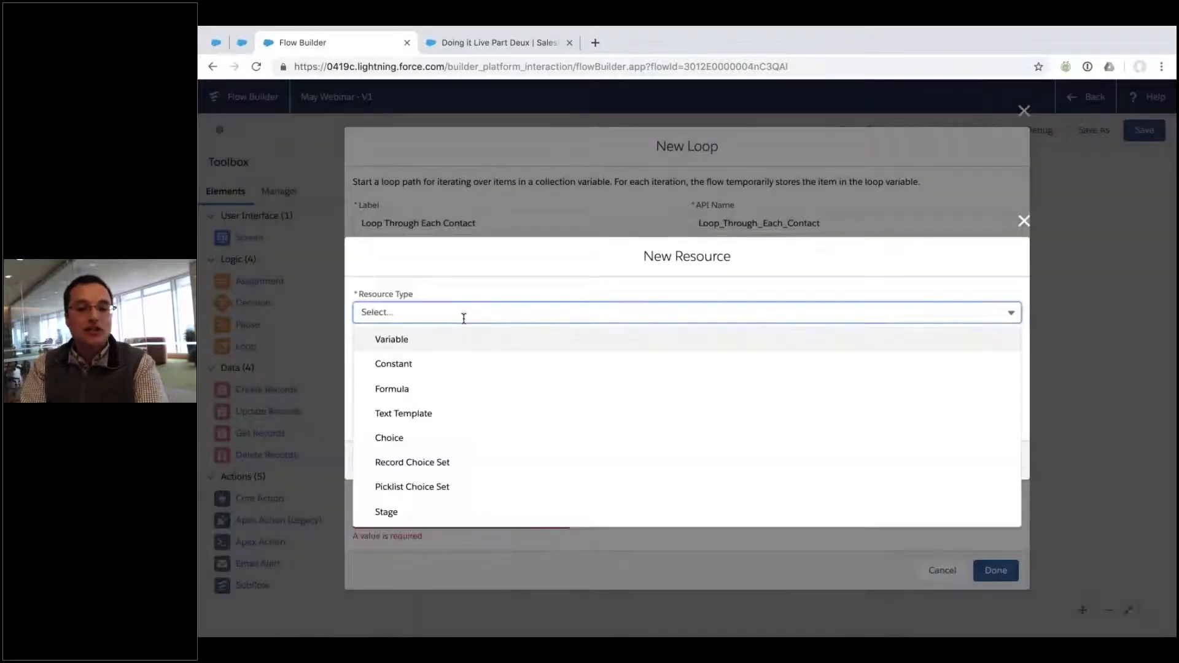
click(437, 312)
click(439, 320)
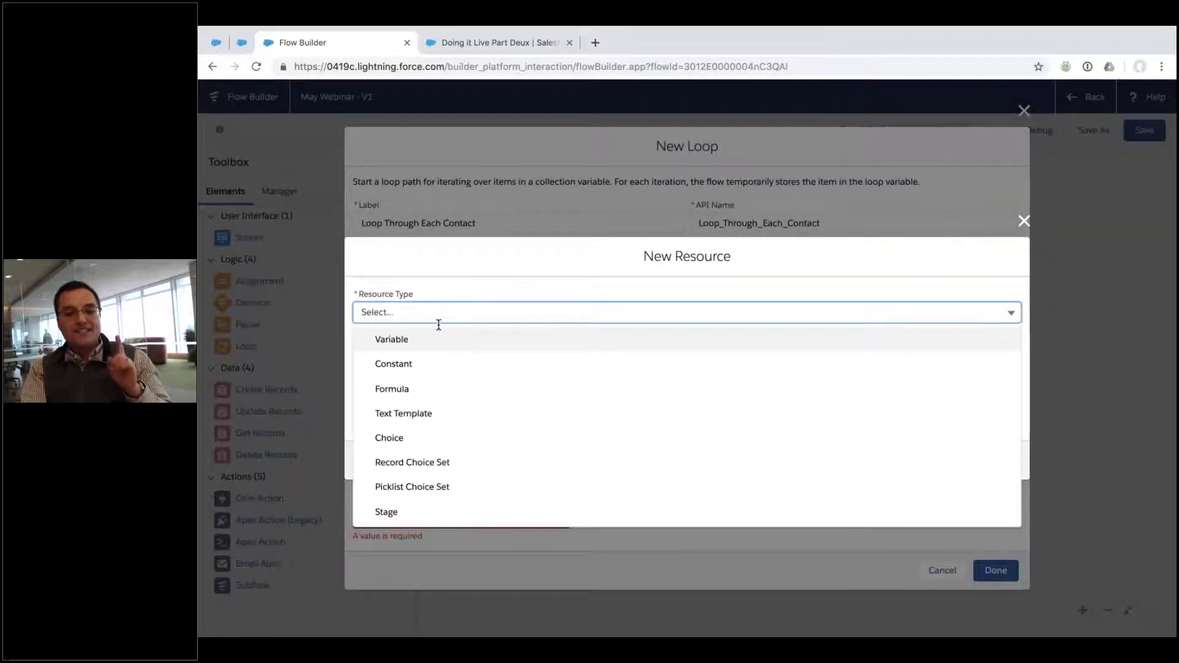
click(440, 343)
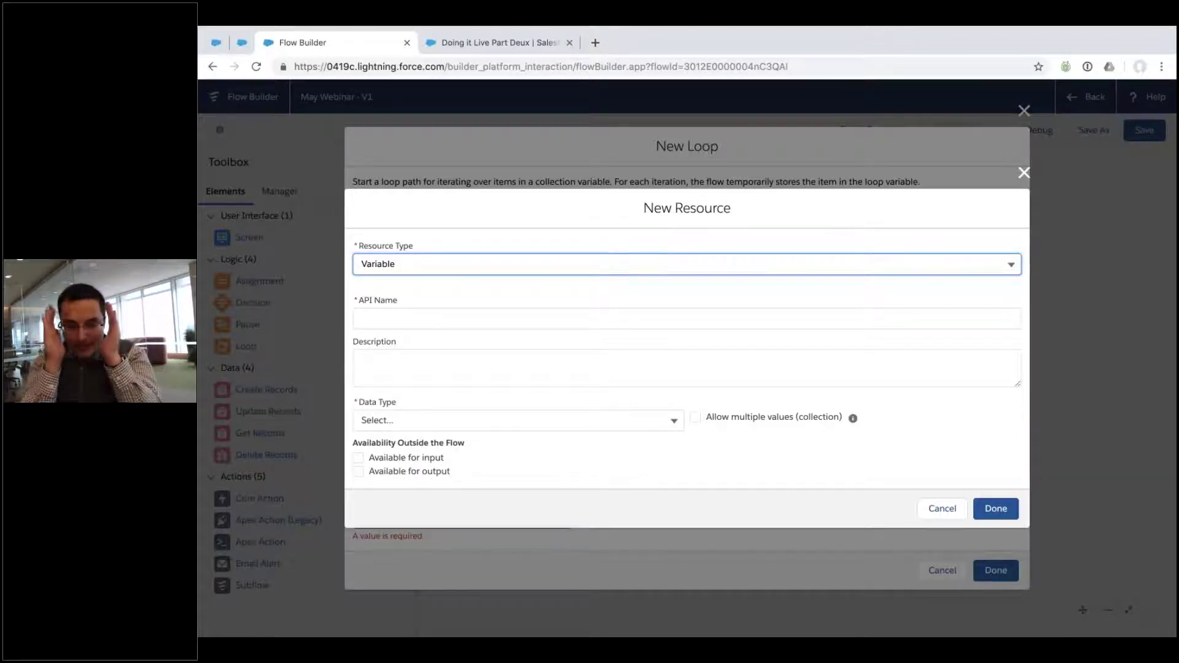
click(440, 315)
text(TheOneContact)
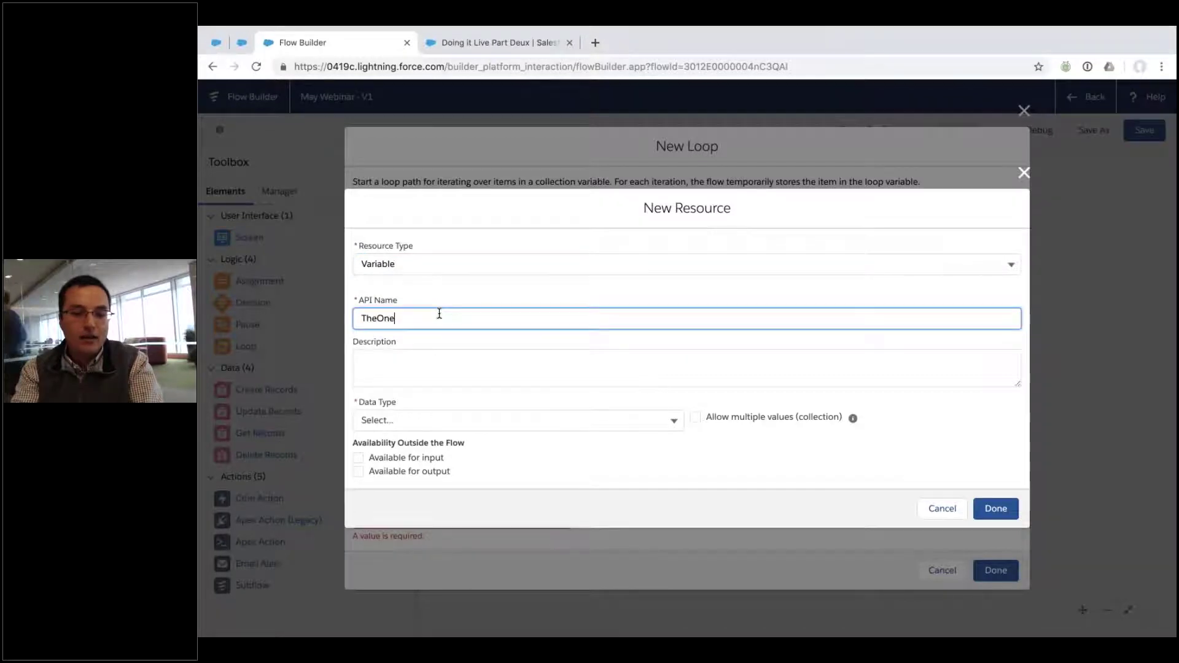
Step: Give TheOneContact the Record data type for the Contact object, and finish the resource
key(Tab)
key(Tab)
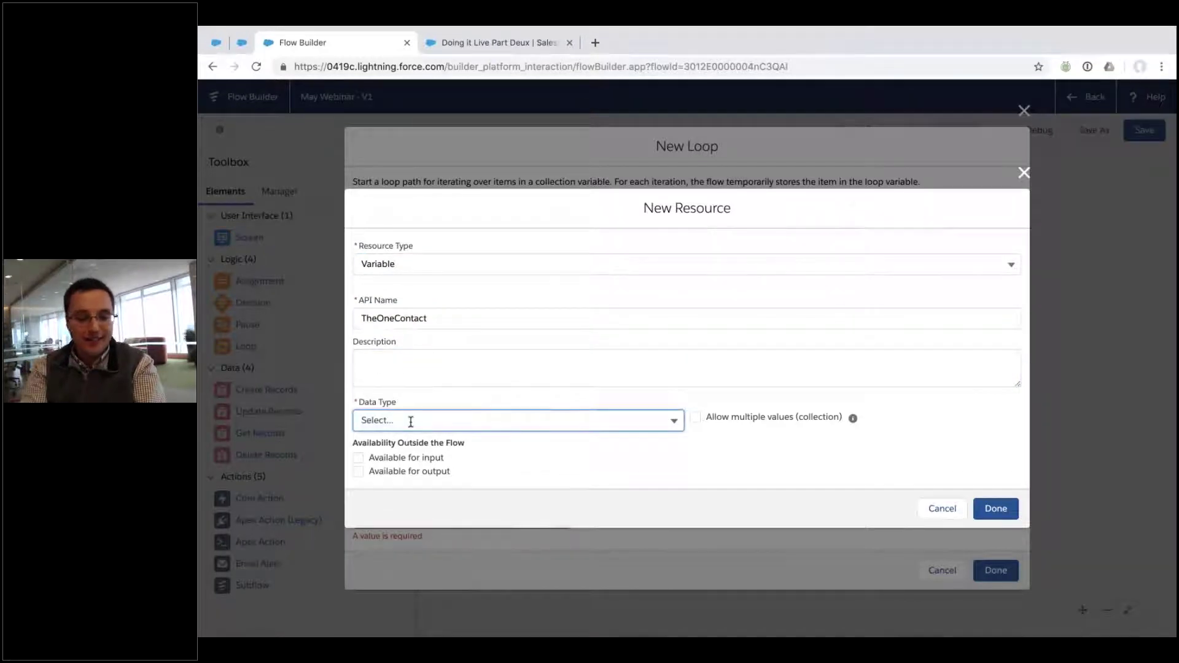
click(411, 422)
click(415, 229)
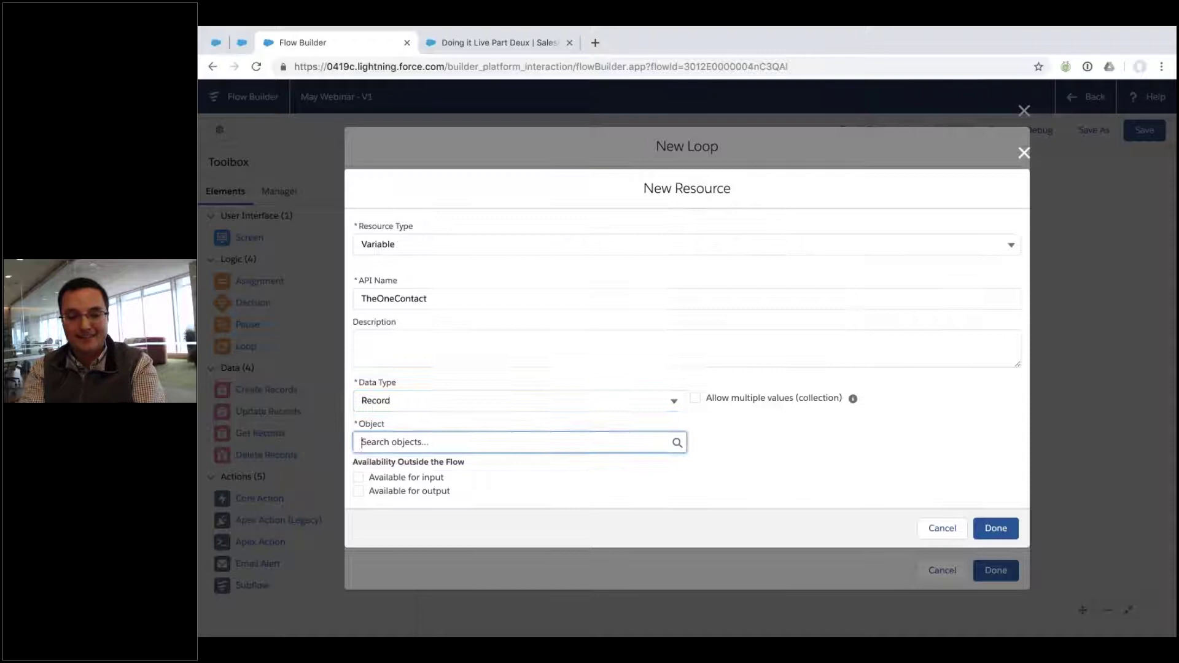
text(cont)
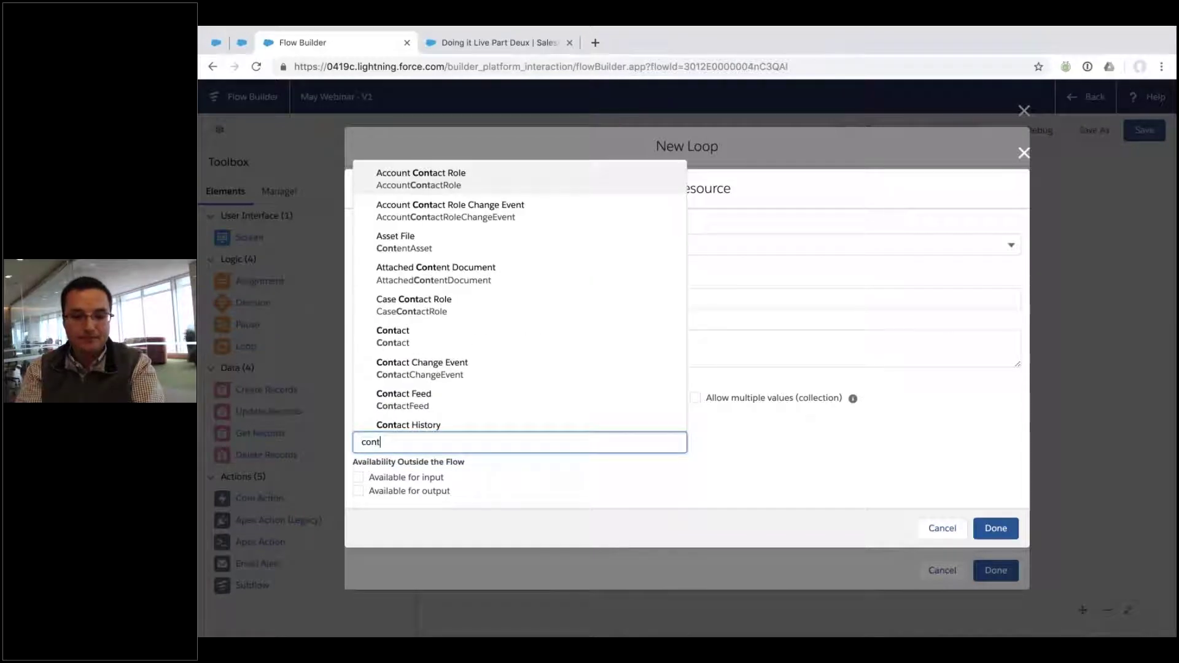
click(513, 339)
click(1007, 528)
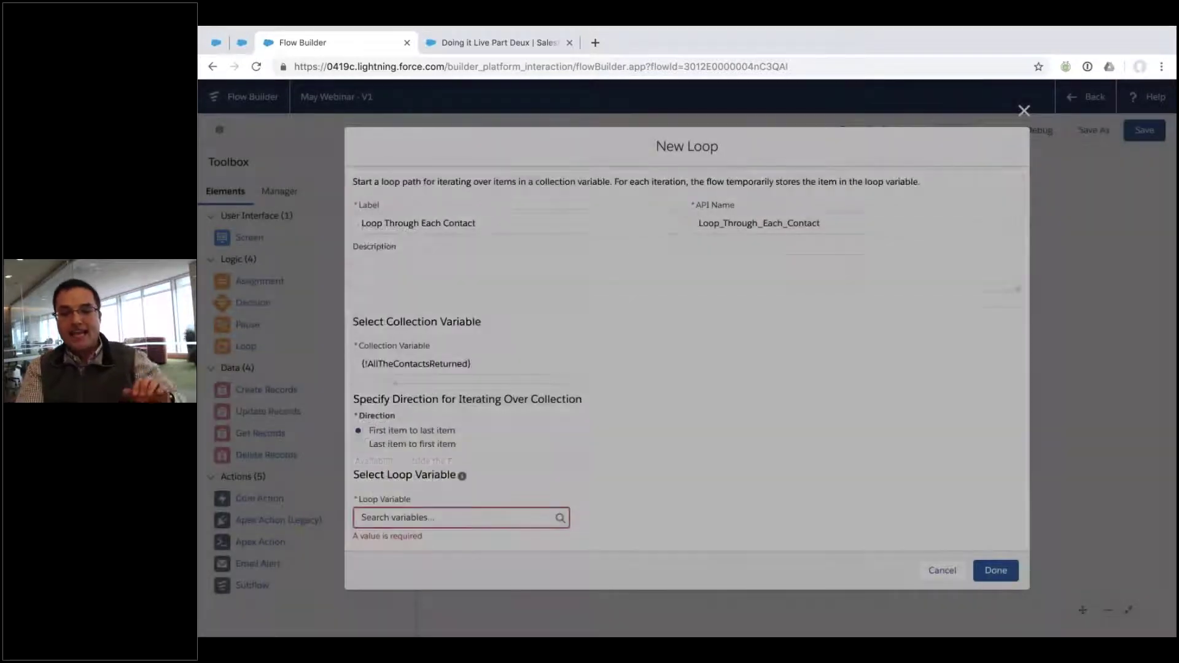
Step: Finish the loop with TheOneContact as its loop variable, then place it below GetTheContacts and connect GetTheContacts to it
click(513, 516)
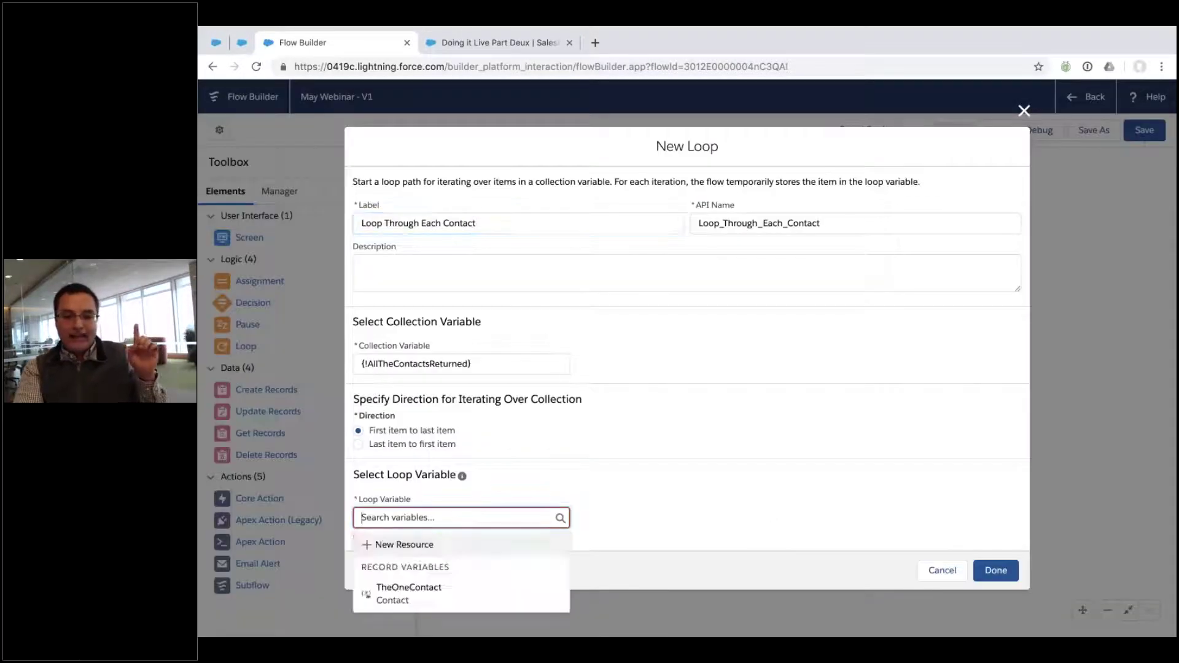
click(487, 588)
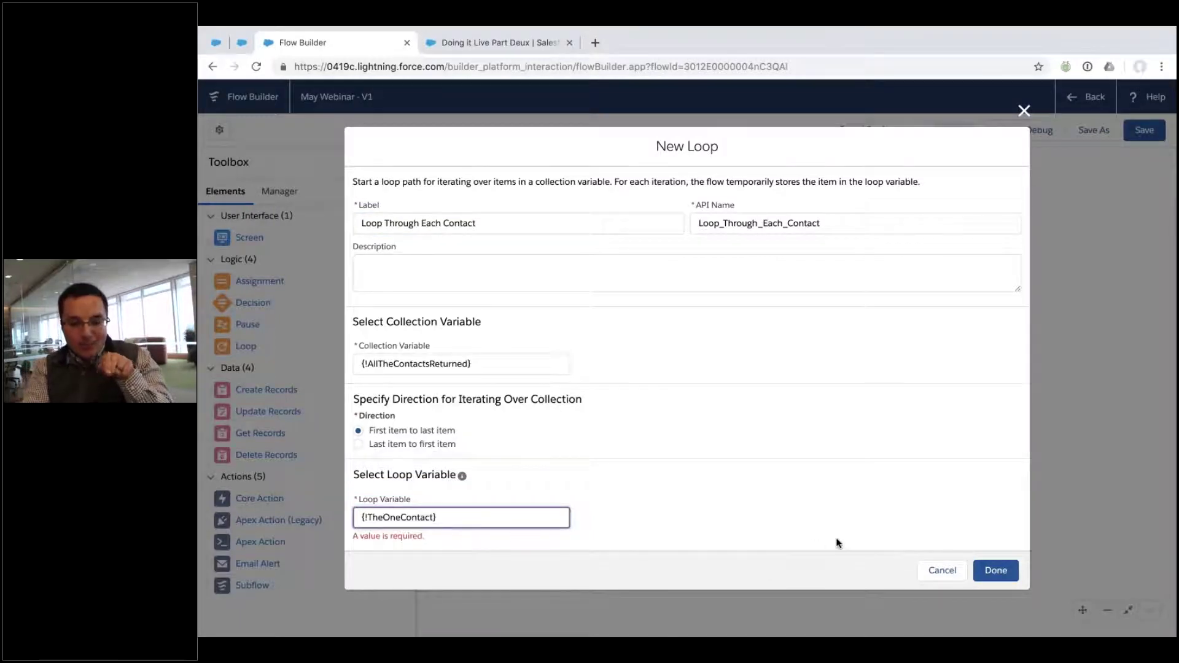
click(995, 570)
drag(728, 433, 619, 519)
drag(618, 448, 618, 519)
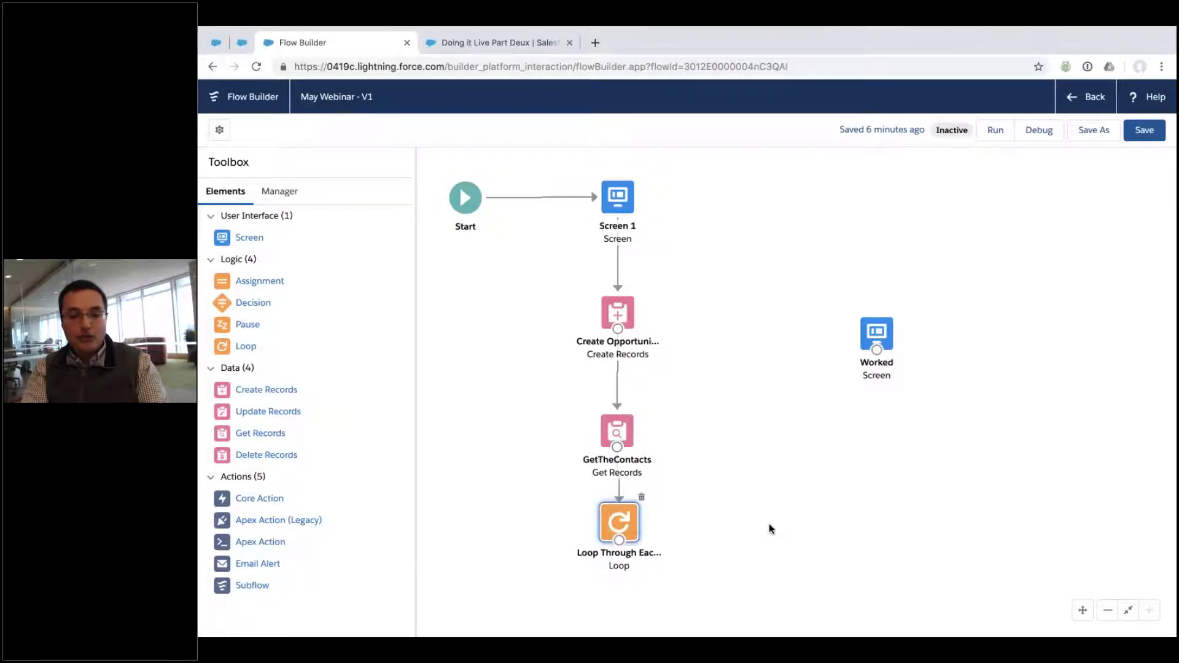
Step: Start a new variable resource named ContactRoleSingle
drag(764, 563, 746, 359)
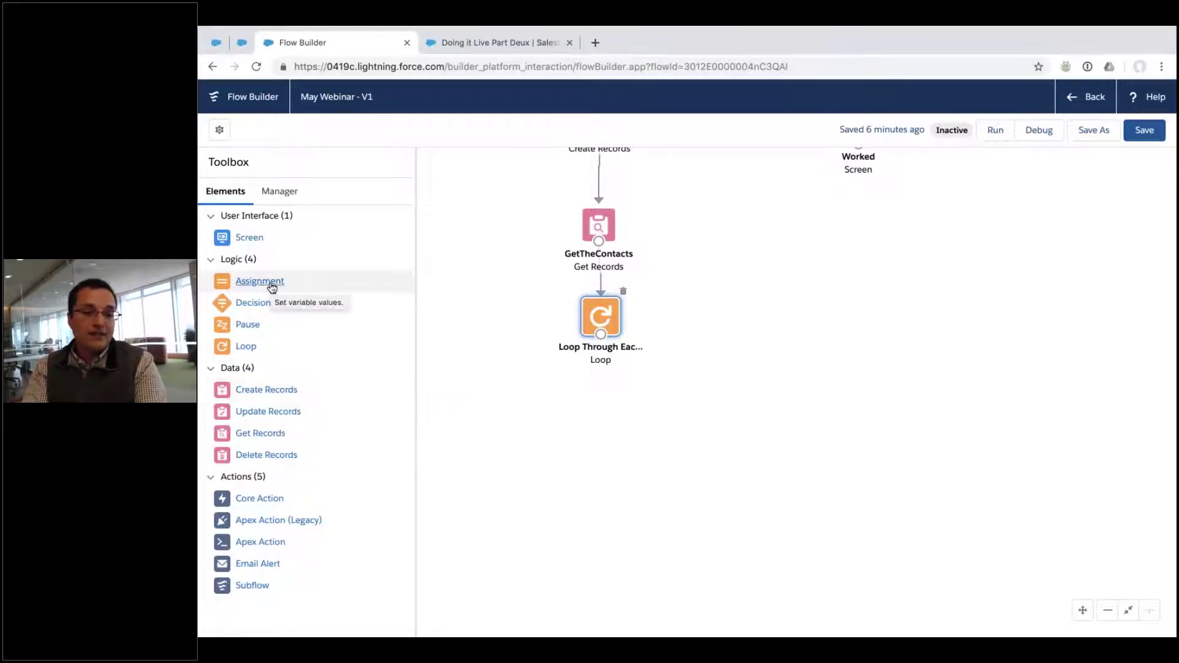
click(287, 202)
click(252, 254)
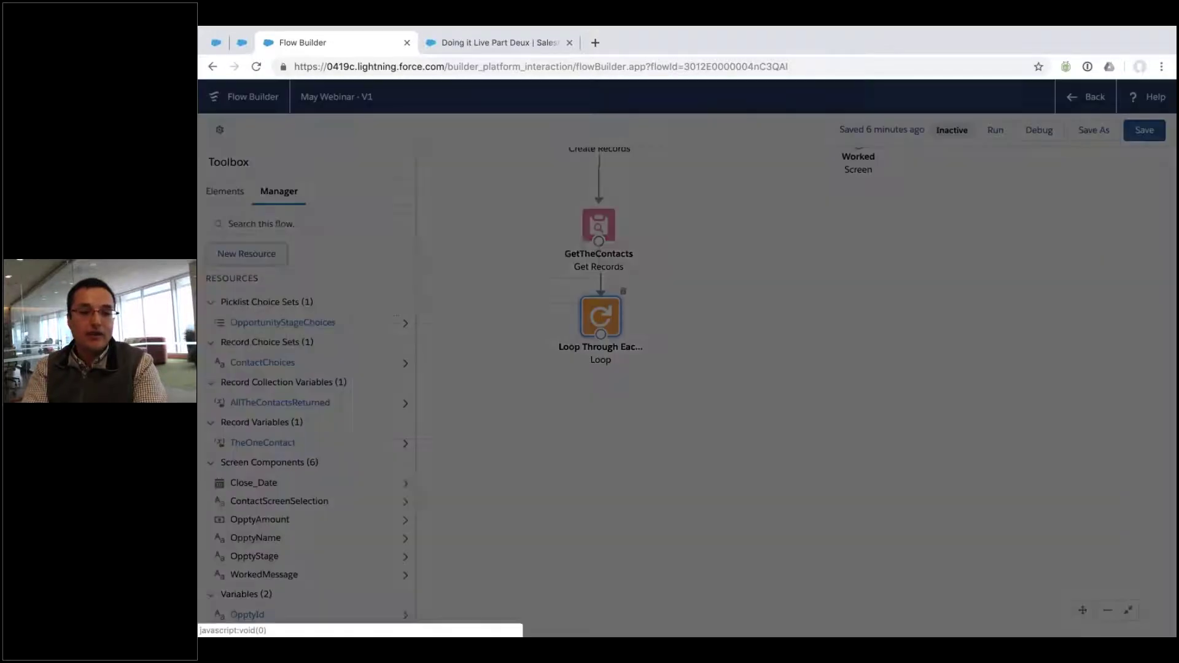
click(641, 315)
key(Down)
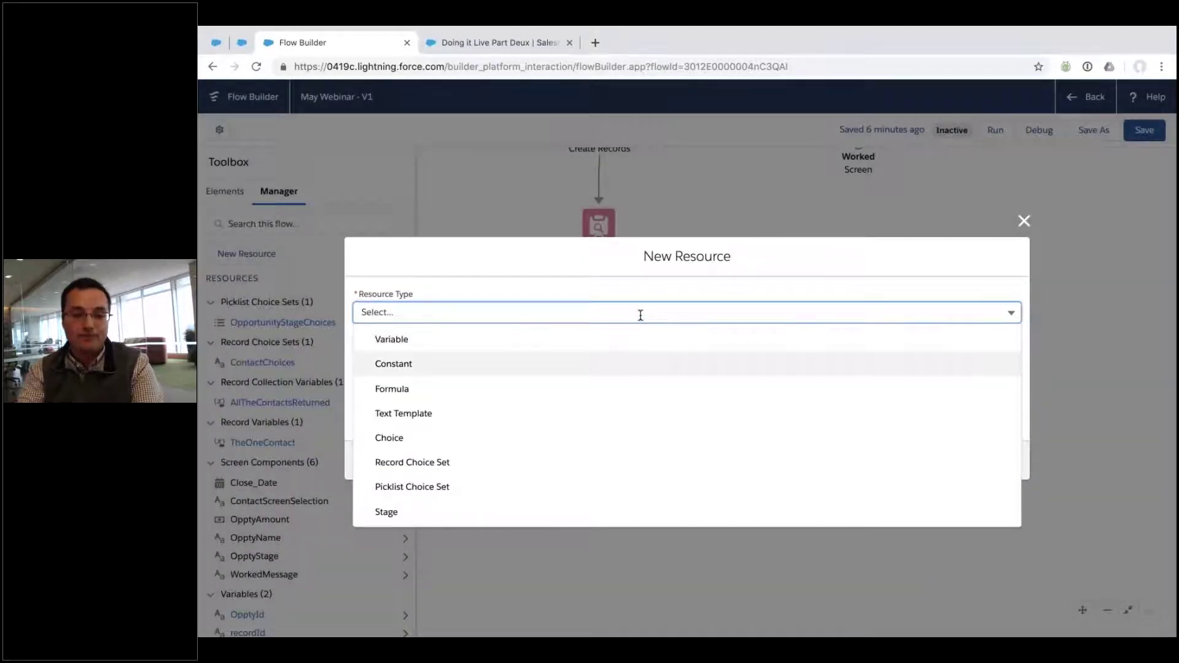
key(Up)
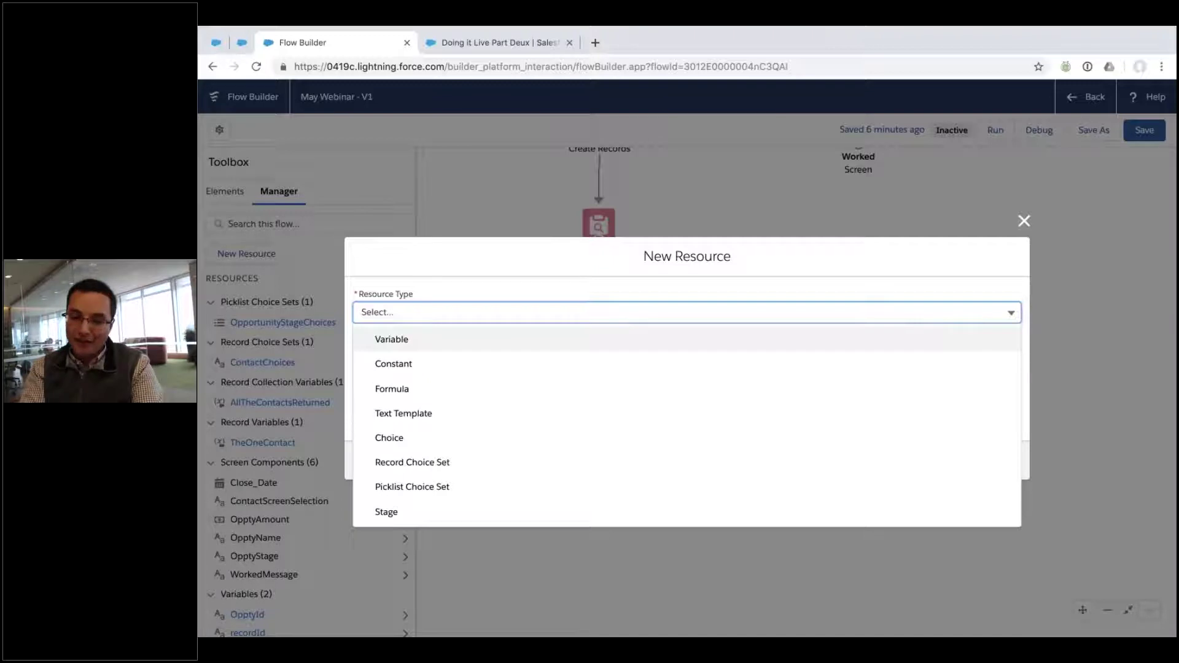
key(Return)
click(515, 321)
text(Contact)
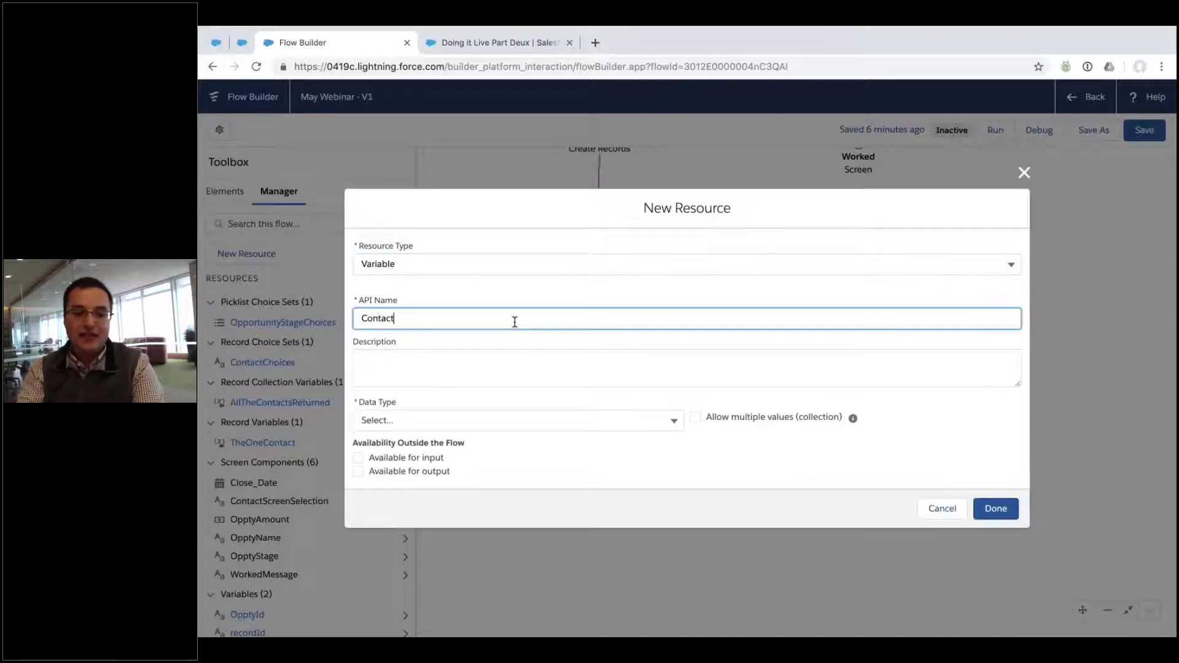
text(RoleSingle)
key(Tab)
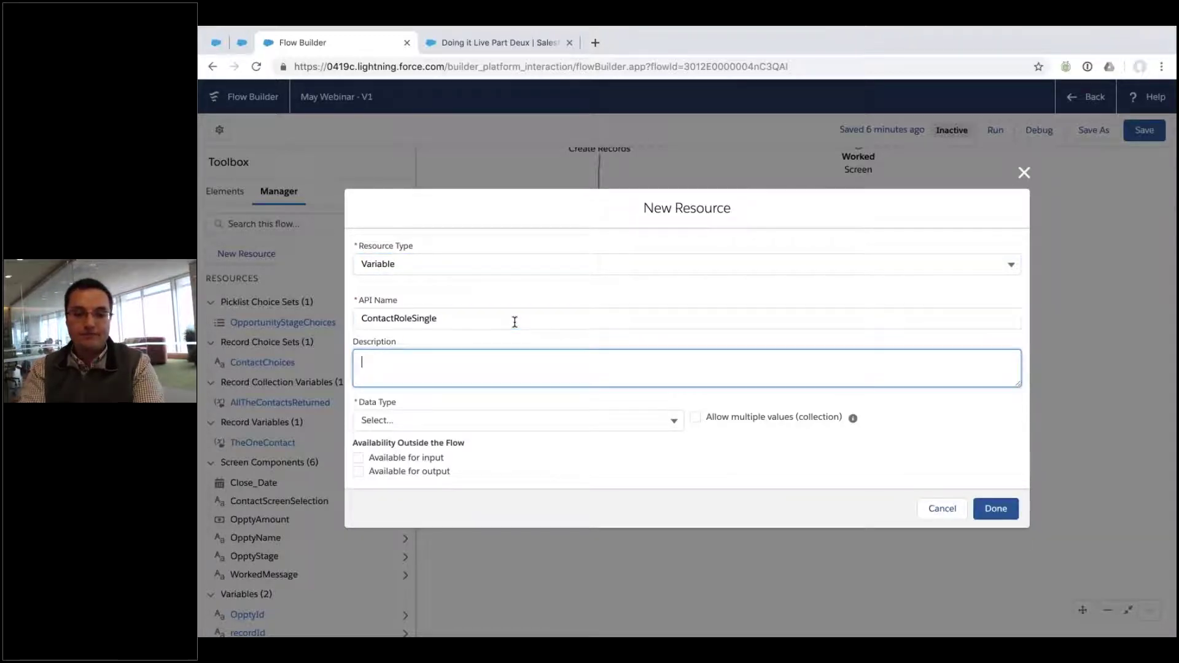
Step: Give ContactRoleSingle the Record data type for the Opportunity Contact Role object, and finish the resource
click(432, 420)
click(446, 228)
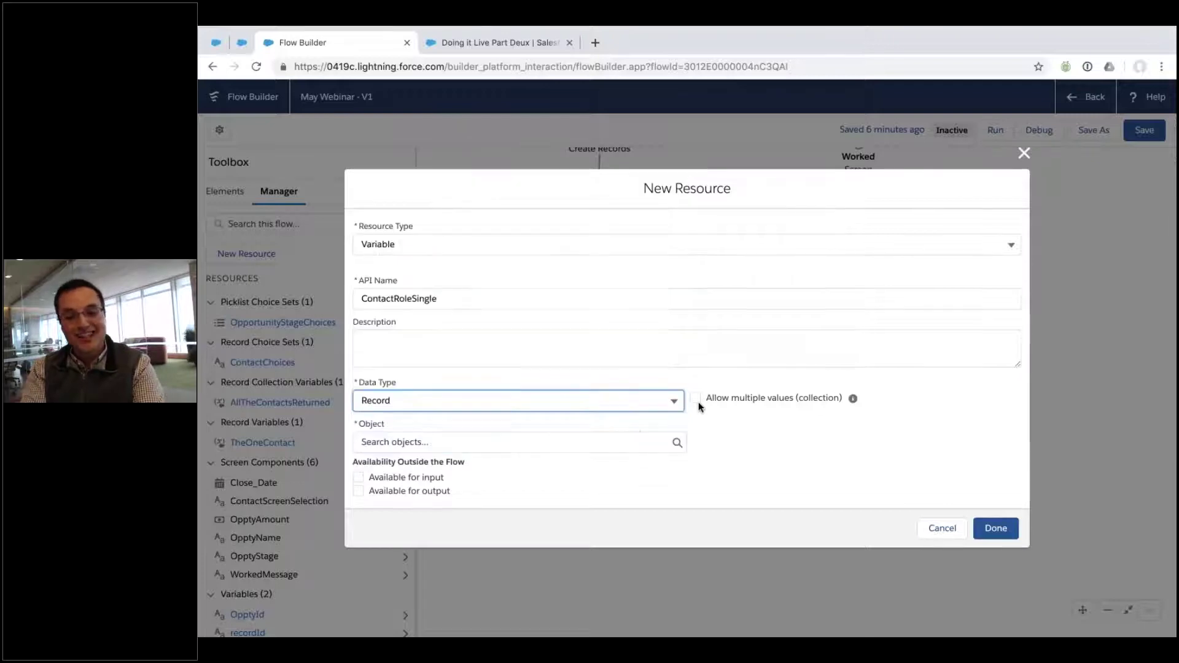
click(604, 443)
text(cont)
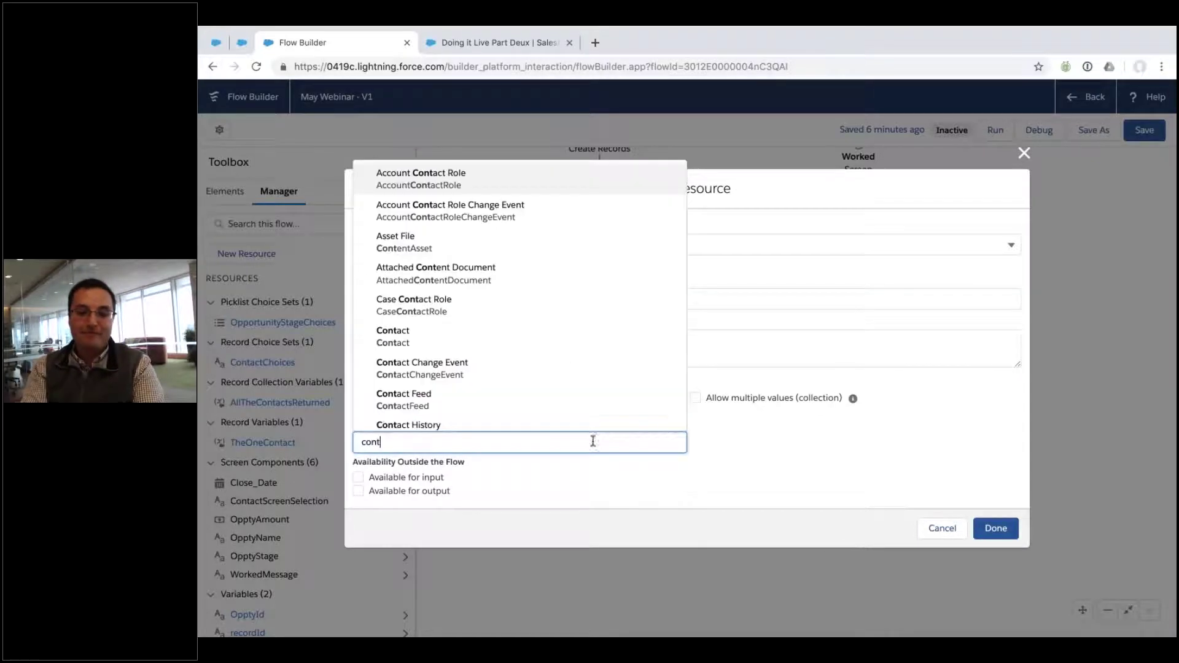
text(actr)
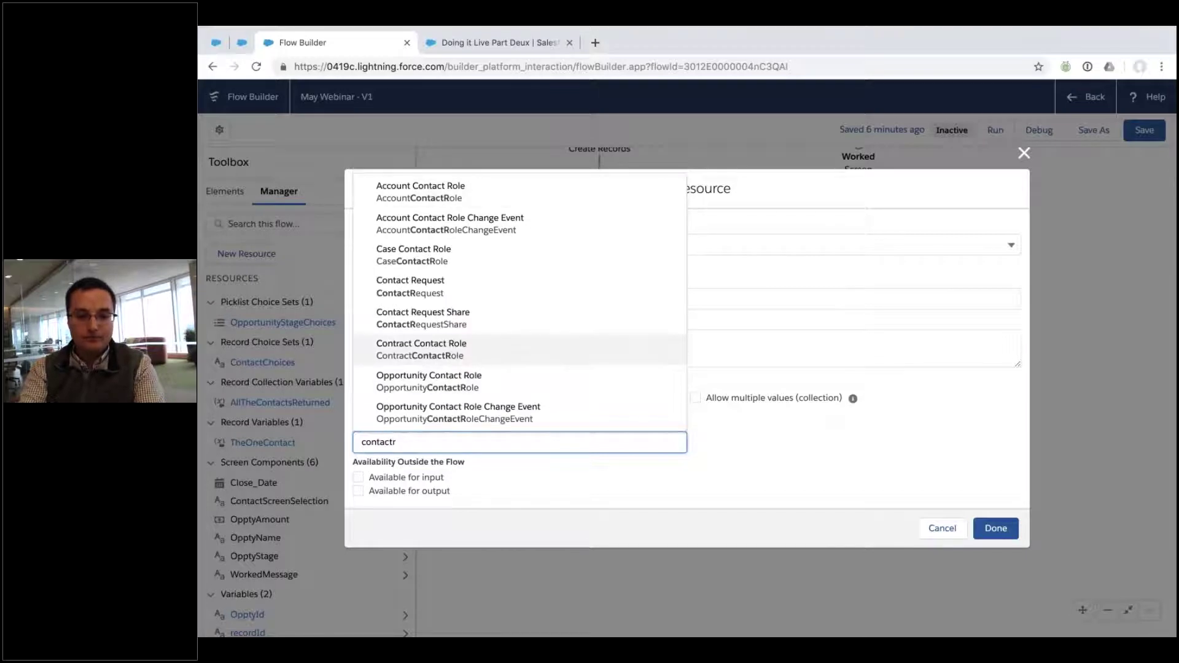
click(471, 381)
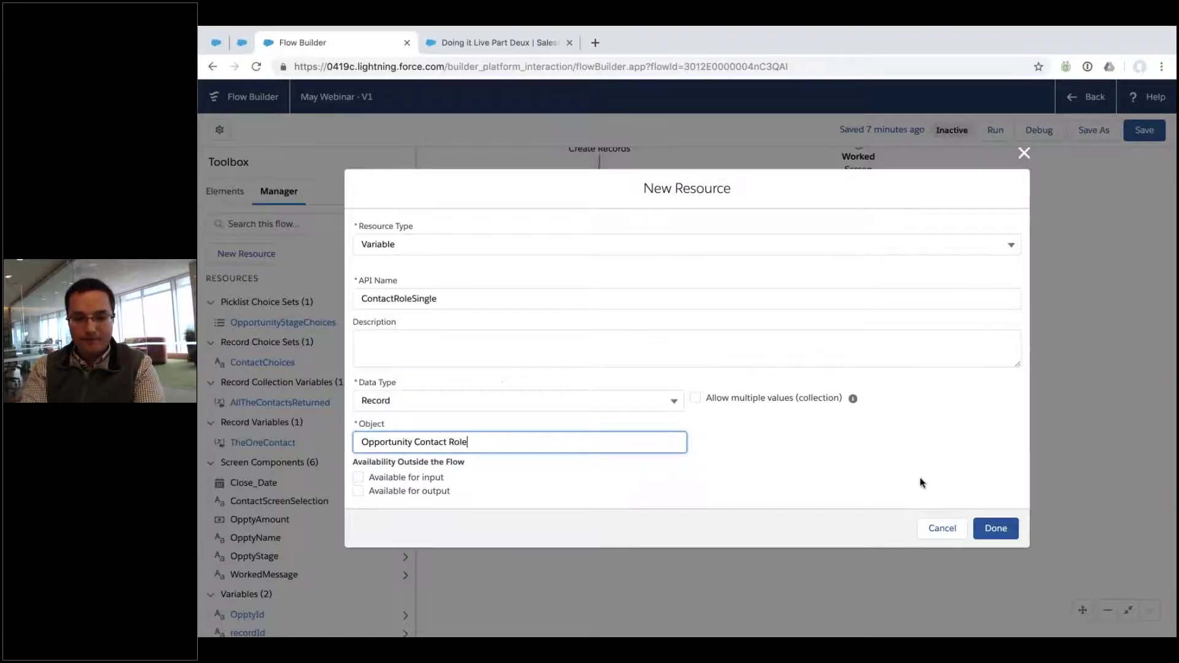
click(993, 528)
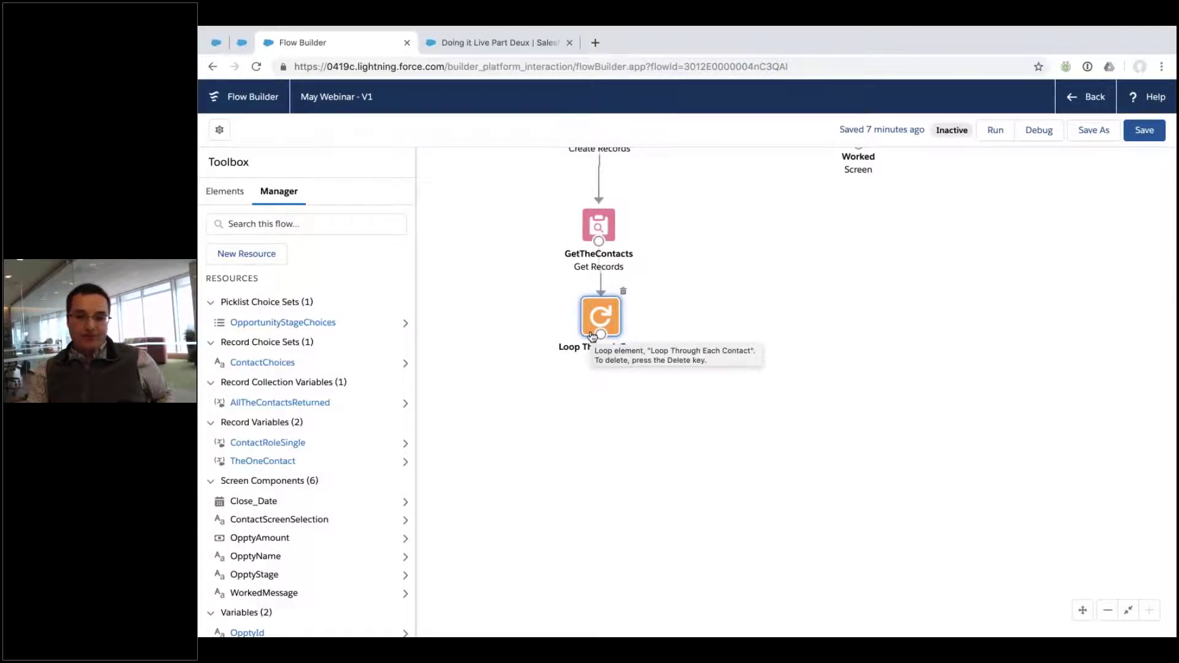
Step: Add an Assignment element beside the loop, labelled Define my contact role
click(212, 189)
drag(260, 281, 753, 356)
text(C)
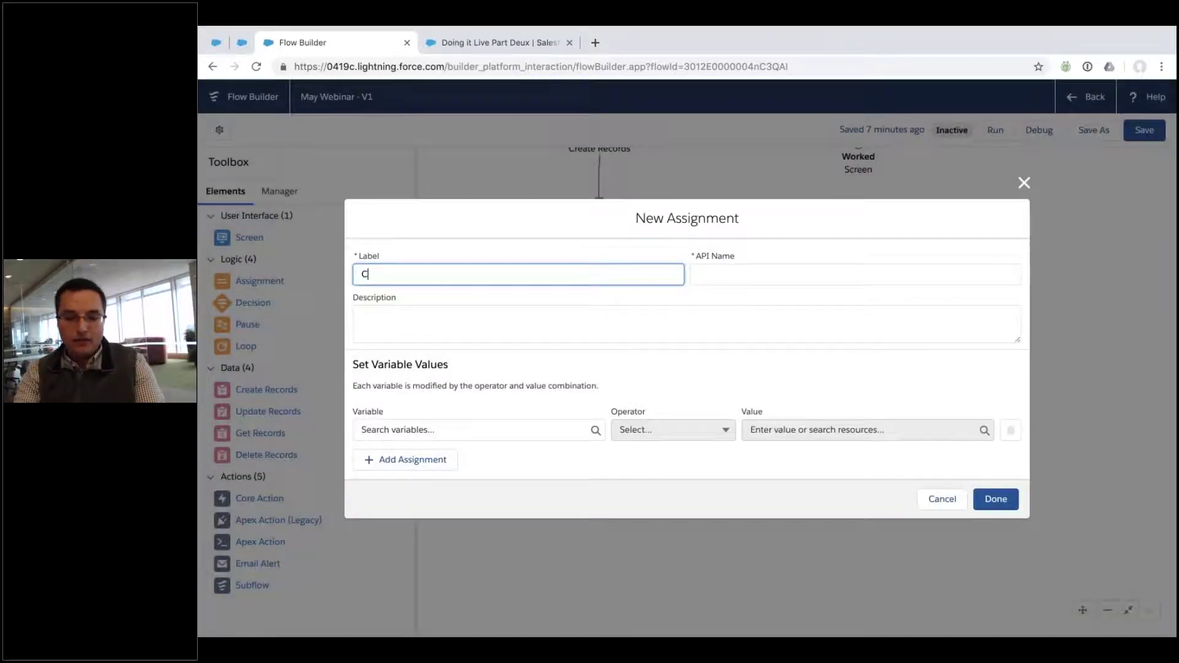
text(Define my contact role)
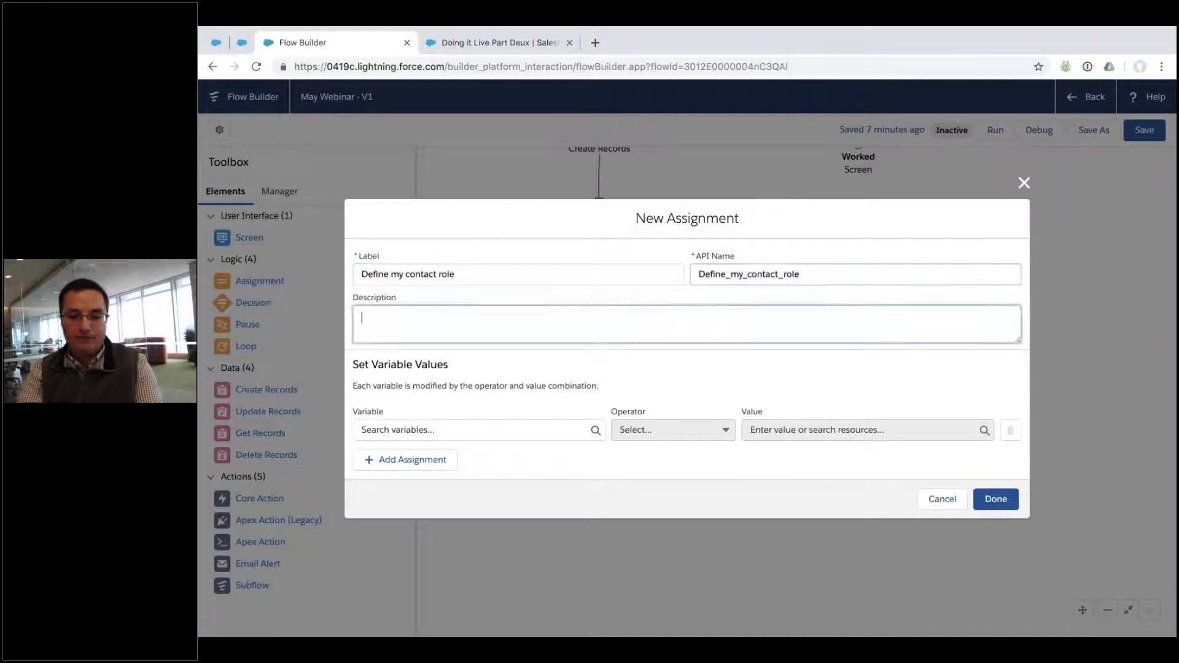
Step: Set the first assignment so that ContactRoleSingle.Id equals TheOneContact.Id
click(547, 430)
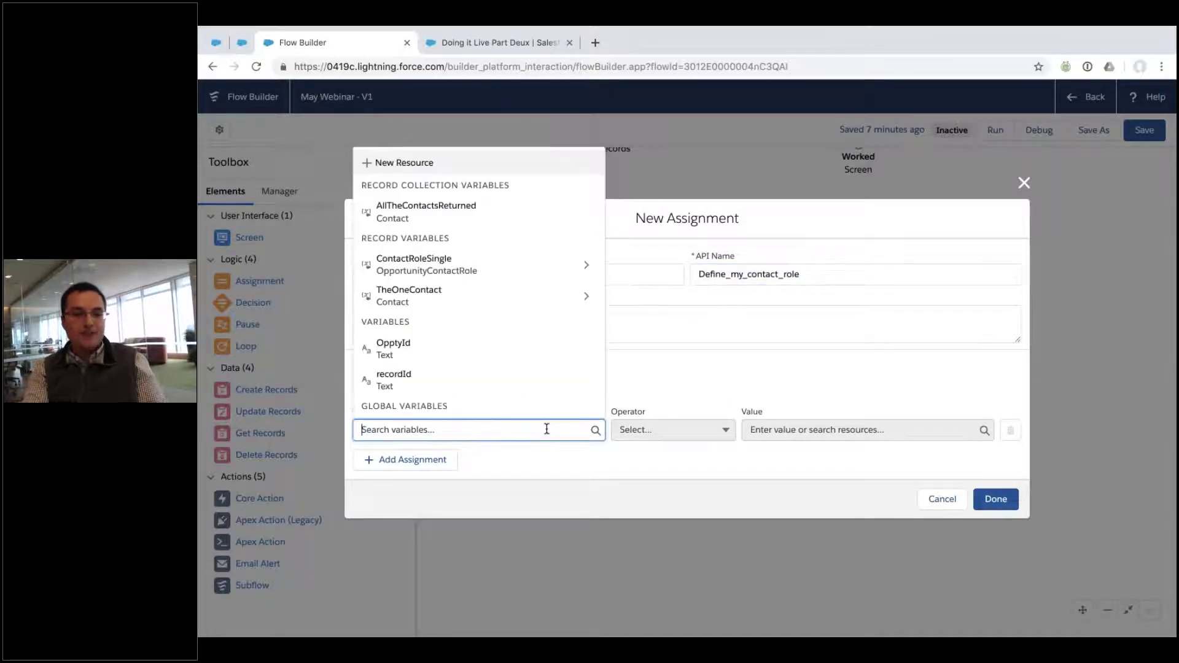
click(586, 265)
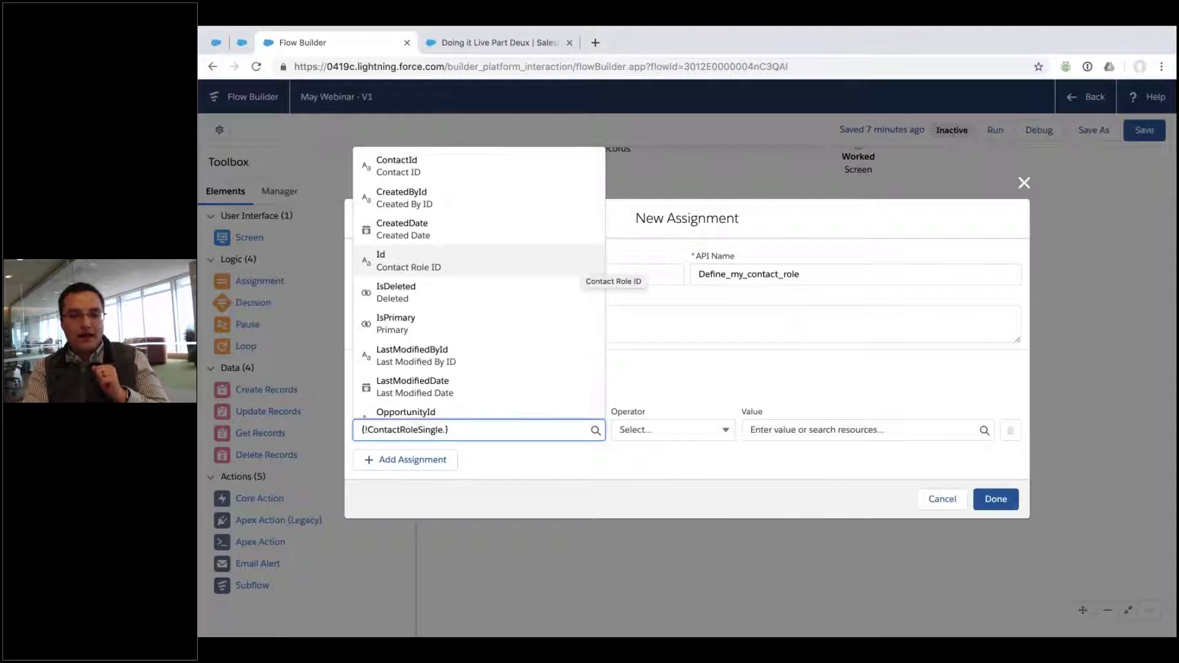
click(500, 267)
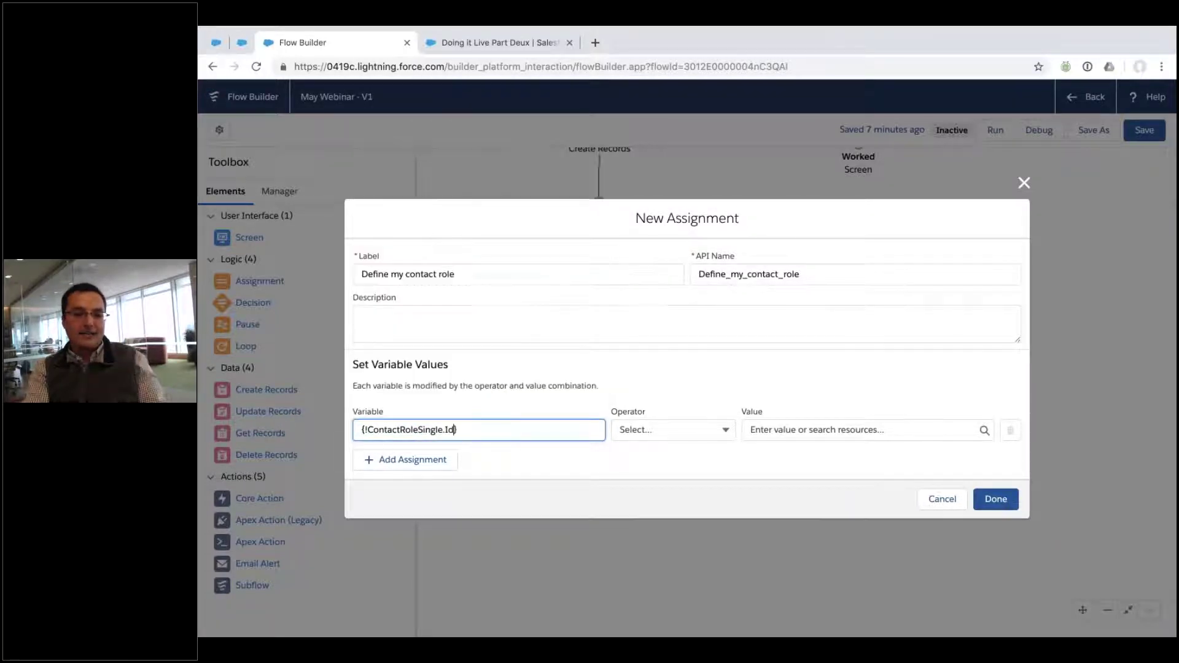
click(666, 429)
click(667, 461)
click(803, 430)
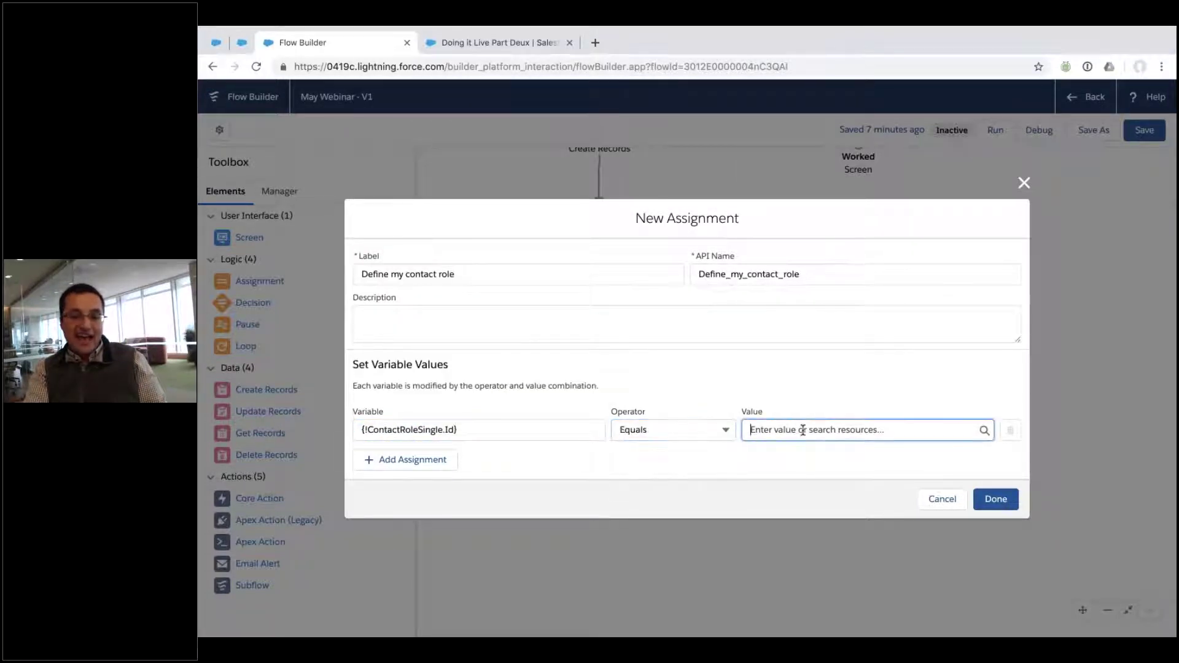
scroll(891, 259, down, 5)
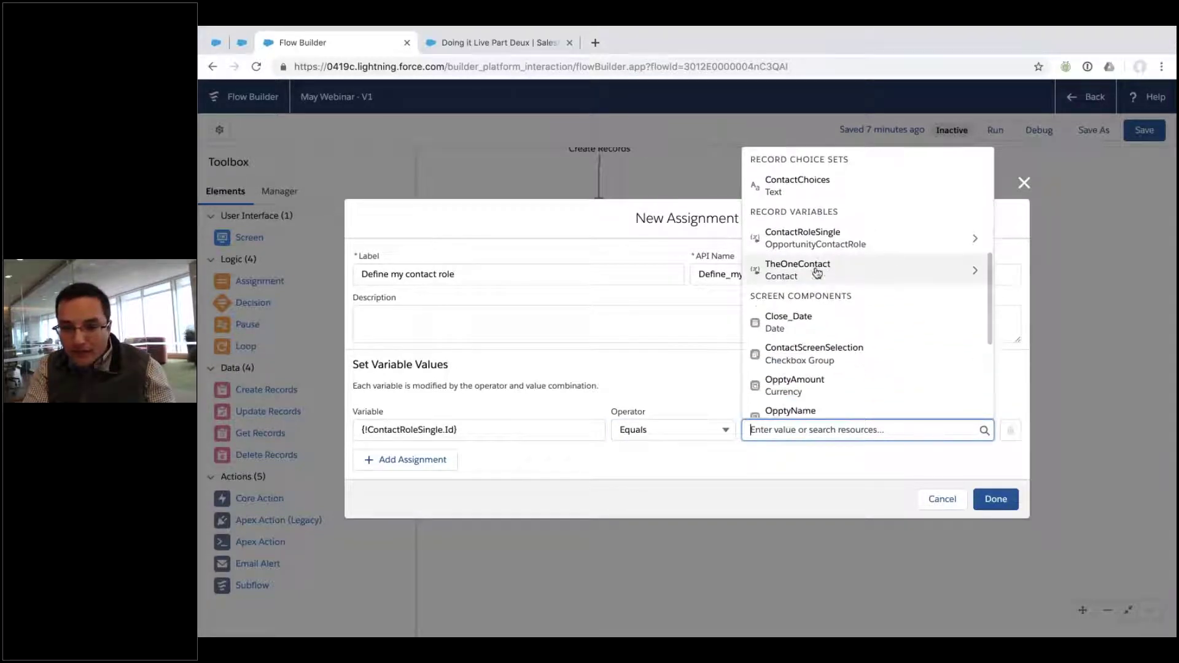
click(977, 275)
scroll(874, 210, down, 5)
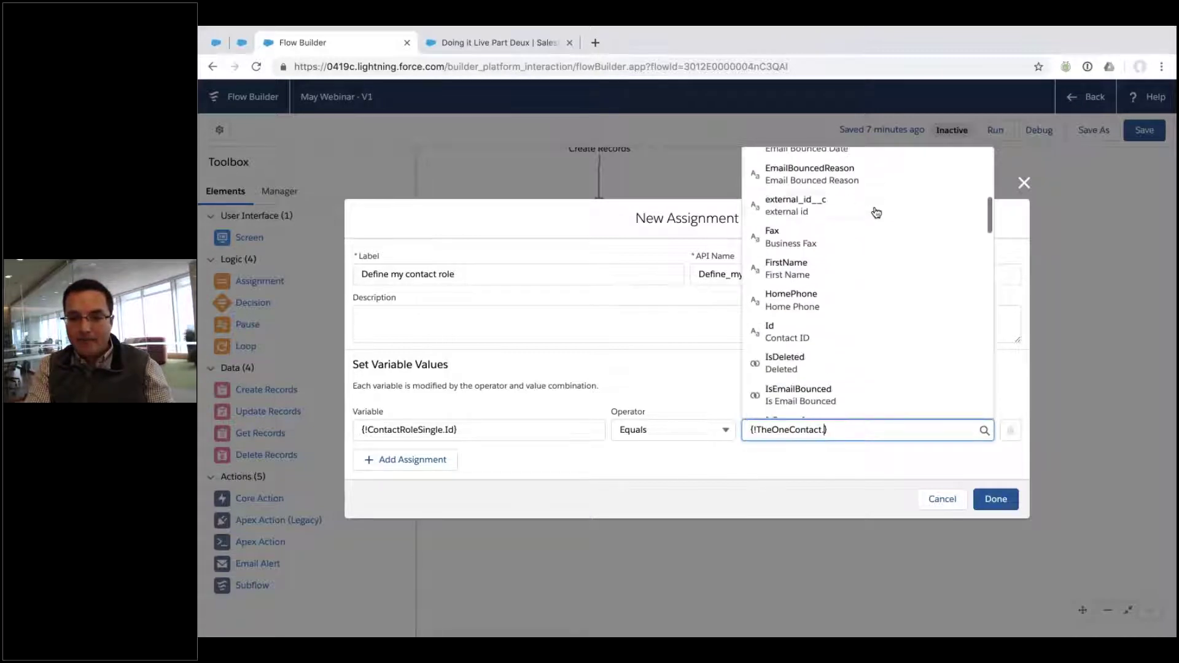
click(810, 330)
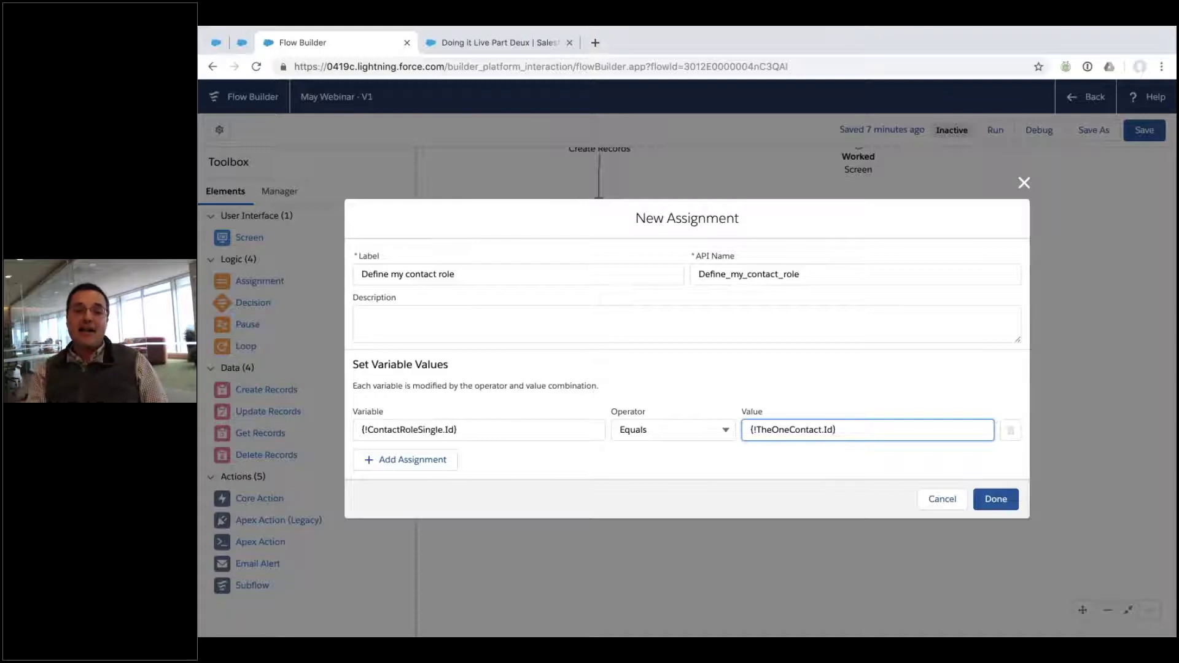
Step: Add a second assignment so that ContactRoleSingle.OpportunityId equals the OpptyId variable
click(411, 460)
click(415, 457)
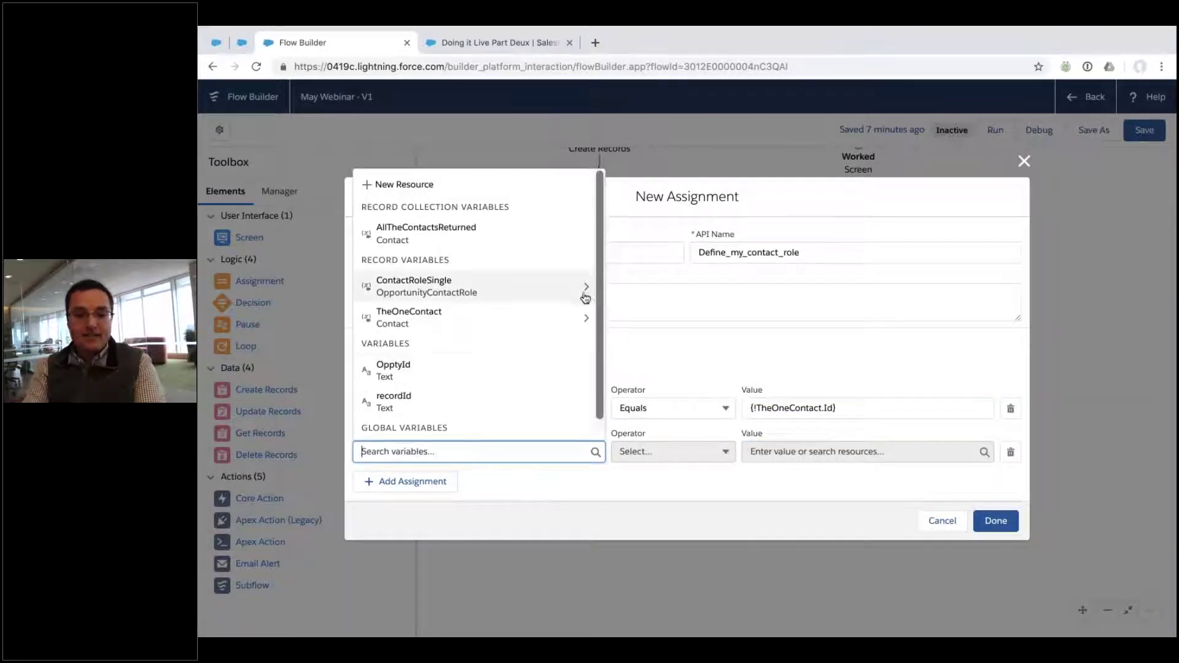
click(585, 293)
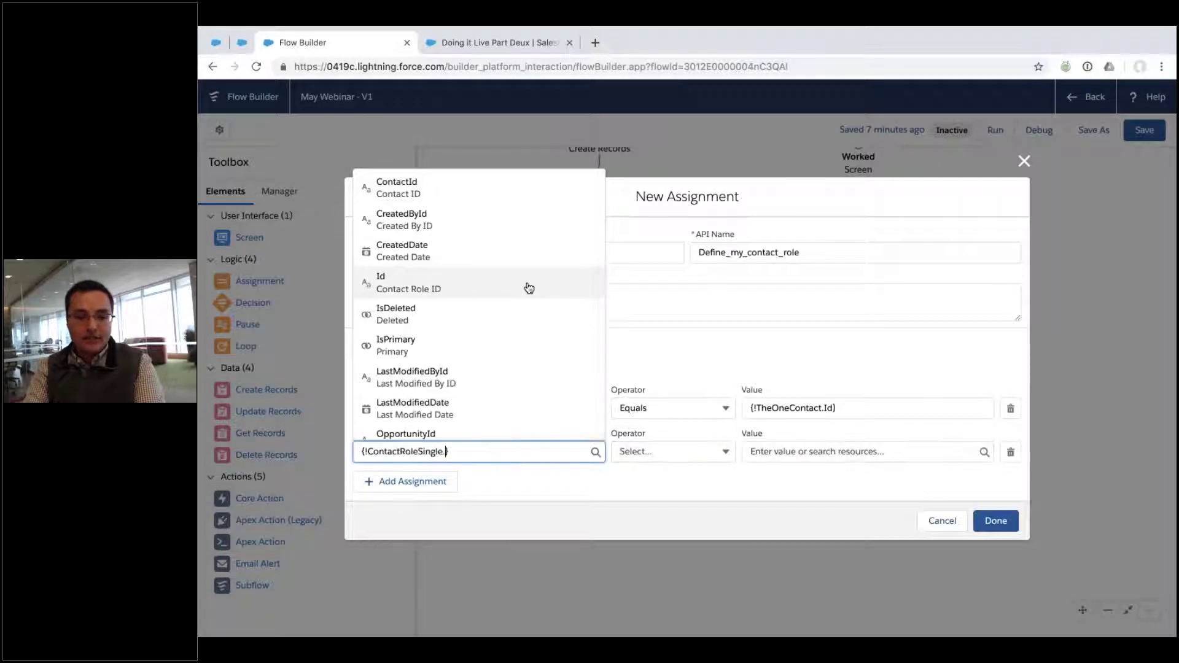
scroll(528, 288, down, 2)
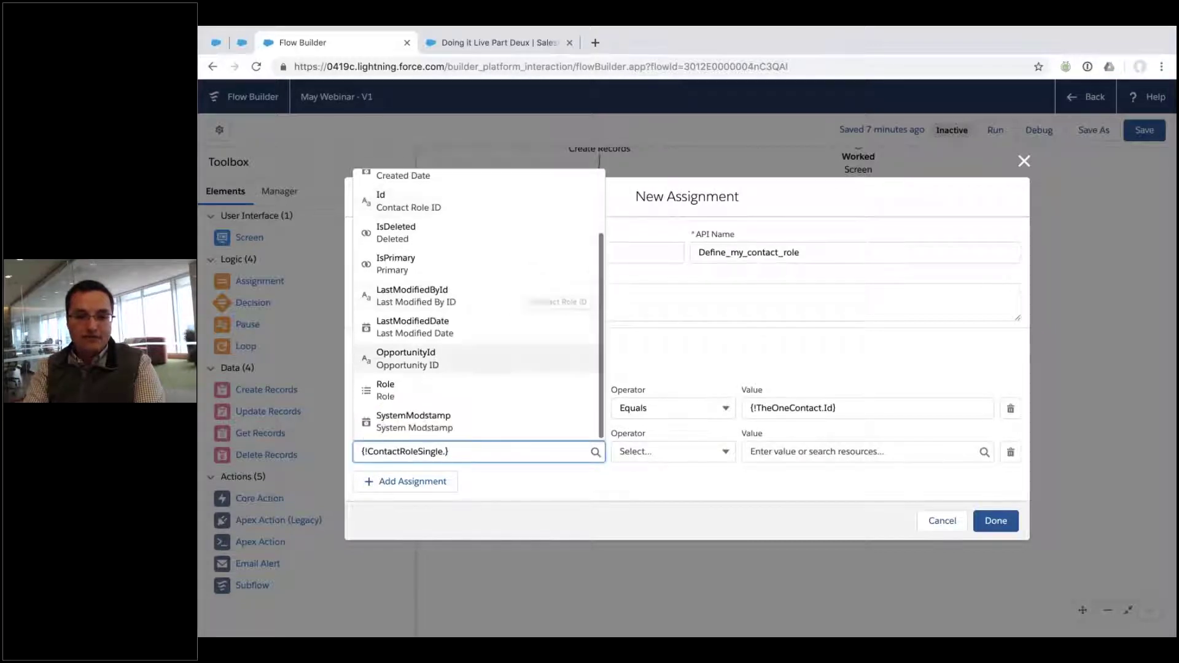
click(434, 369)
click(664, 452)
click(661, 479)
click(797, 452)
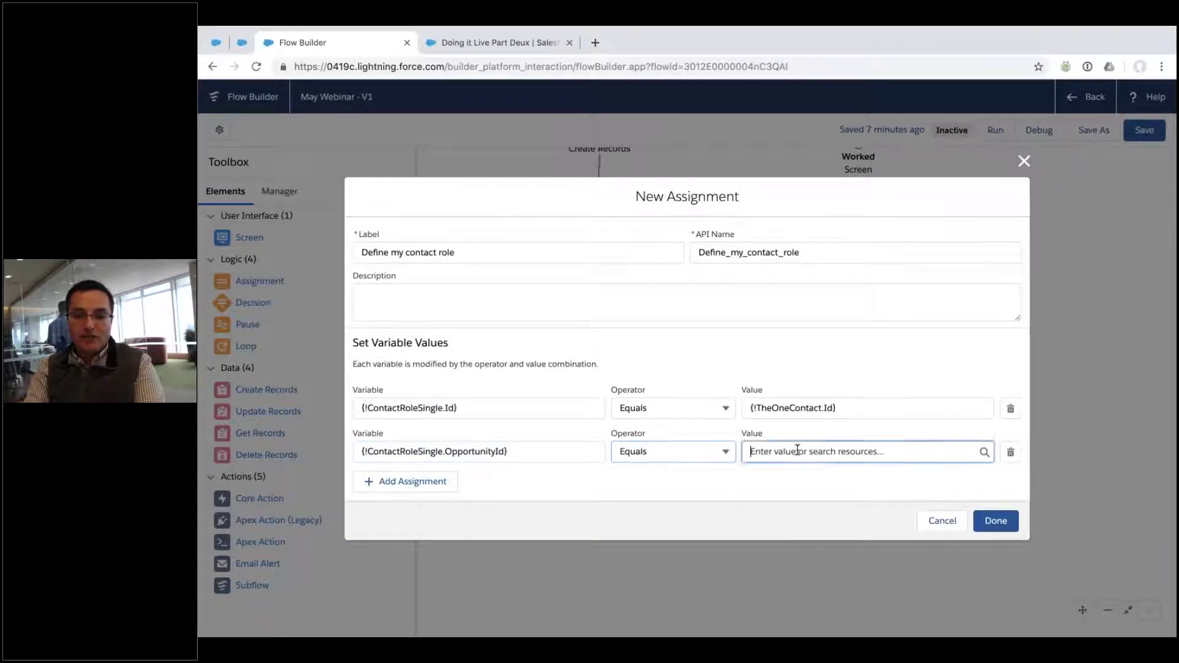
scroll(860, 310, down, 5)
scroll(799, 356, down, 4)
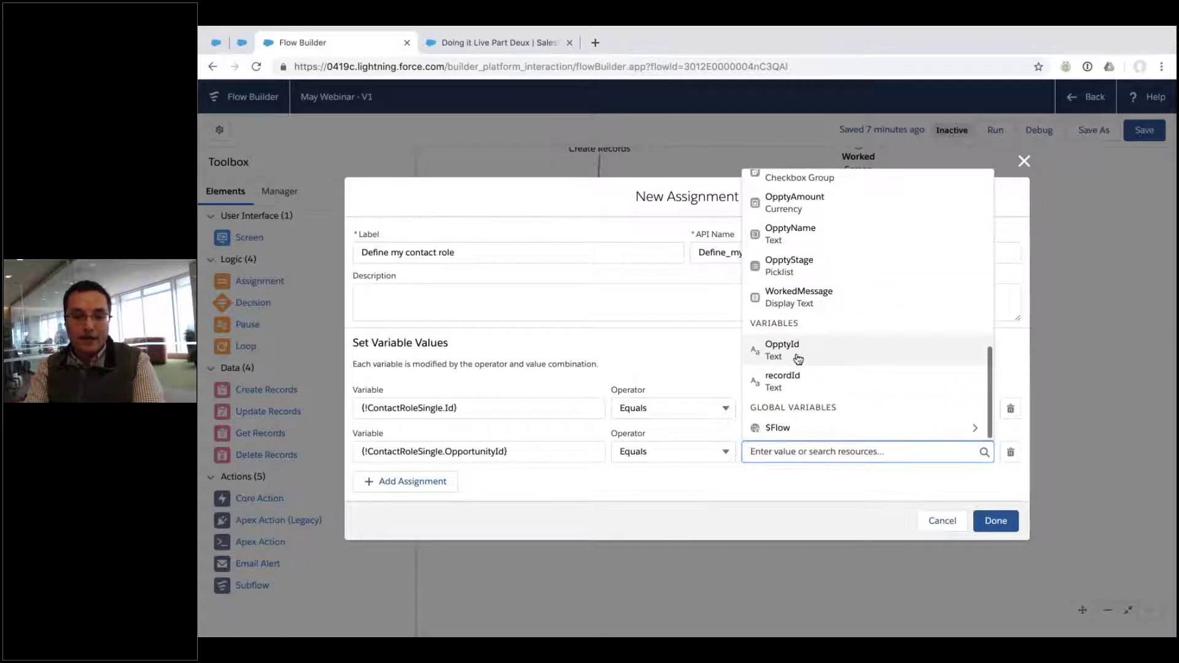
click(798, 360)
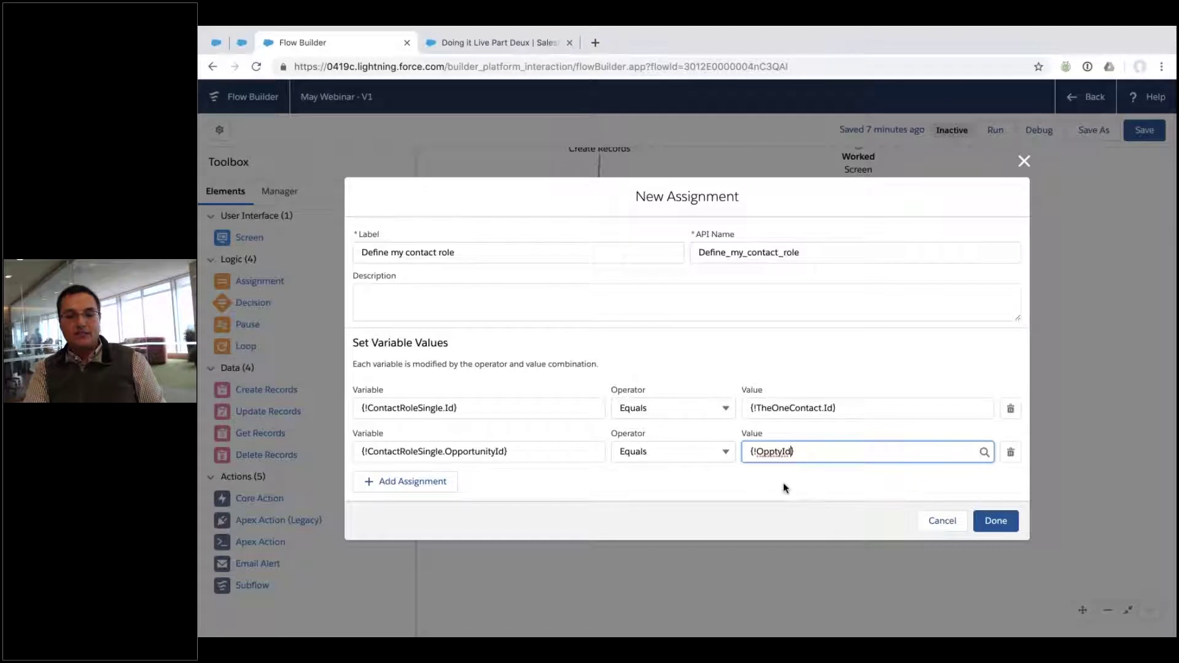
Step: Add a third assignment setting ContactRoleSingle.Role equal to Business User, then finish the element and align it beside the loop
click(437, 482)
click(458, 474)
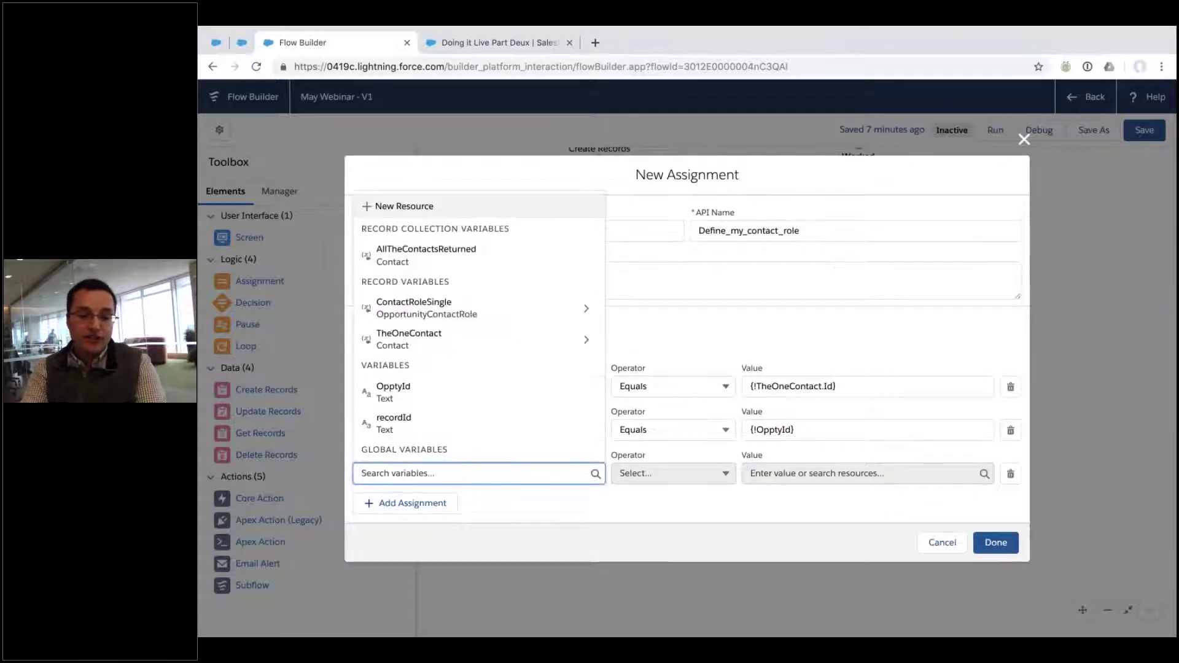
click(586, 315)
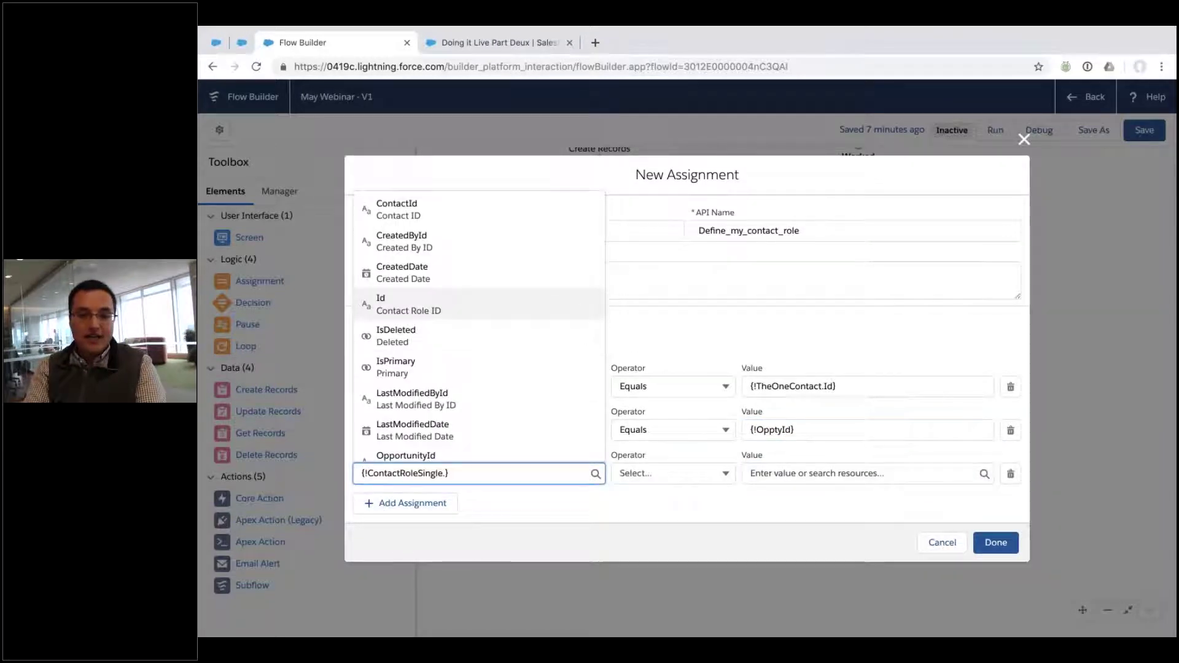
scroll(524, 304, down, 3)
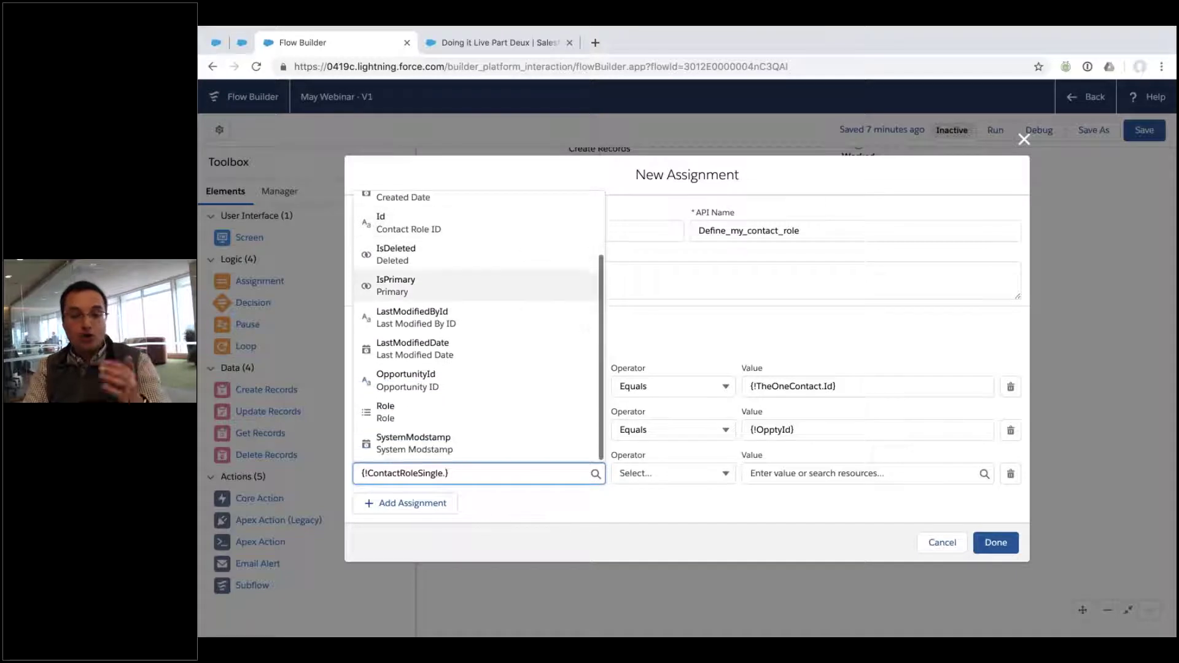
click(423, 443)
click(705, 470)
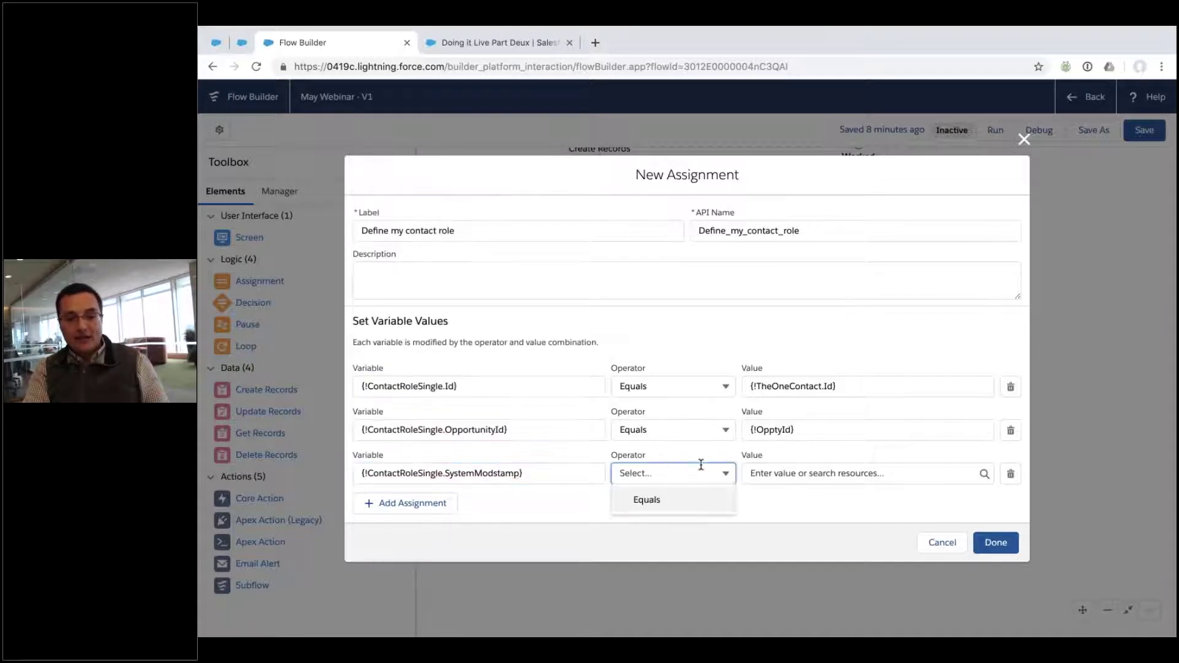
click(691, 499)
click(513, 473)
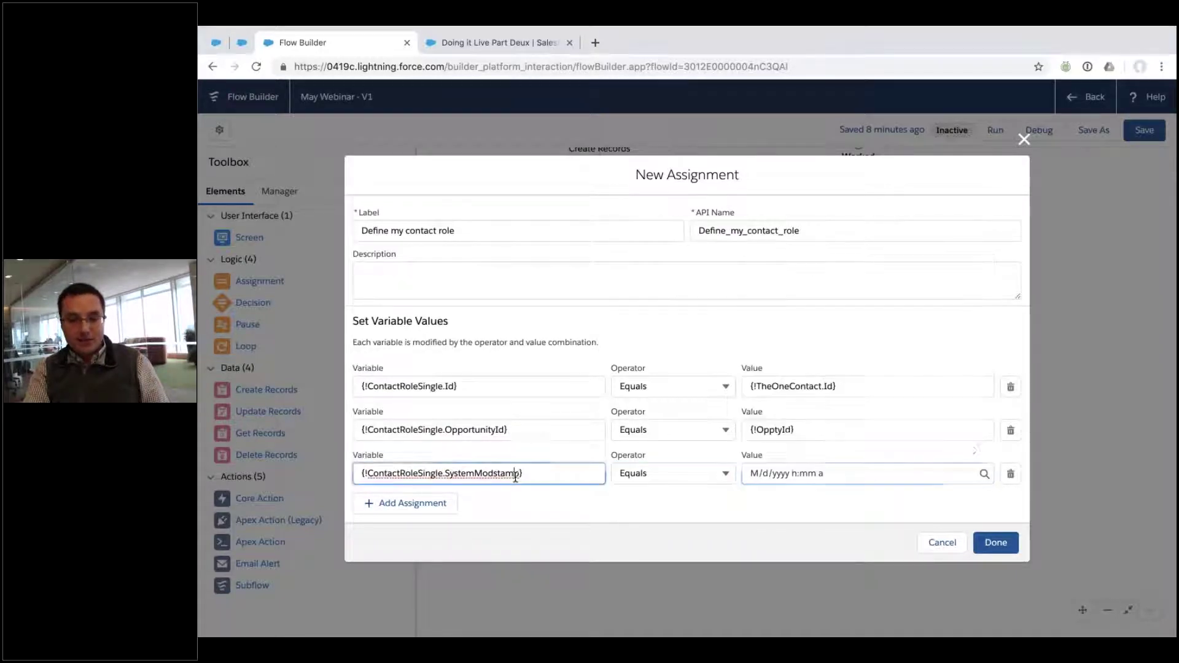
scroll(526, 324, down, 3)
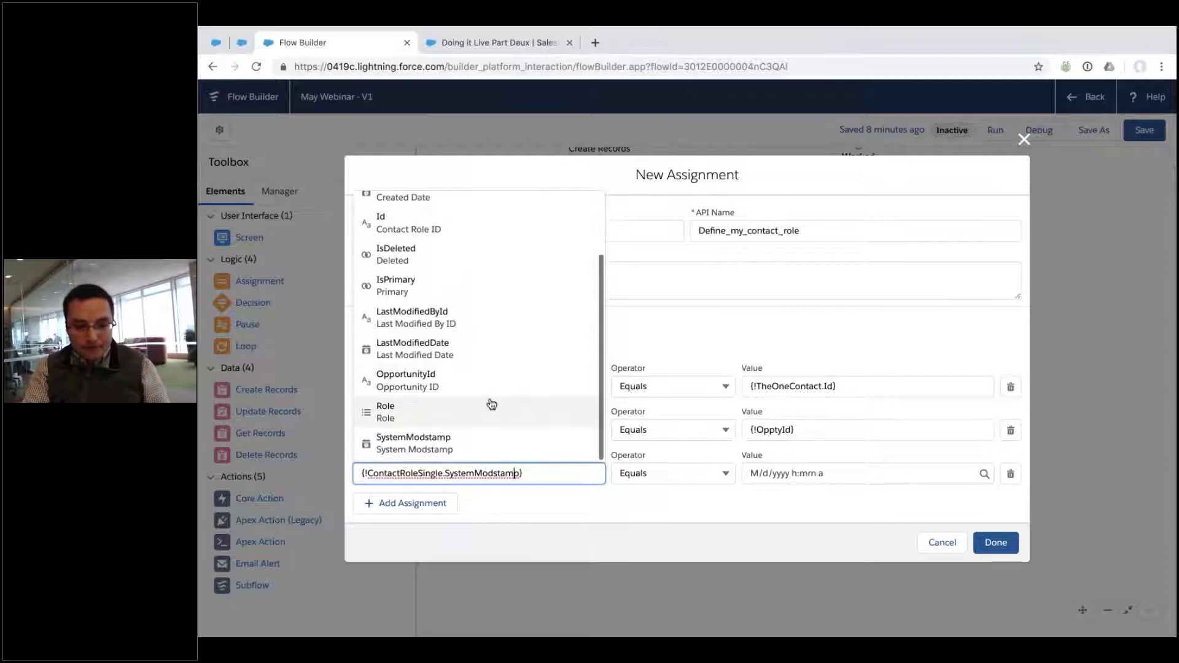
click(527, 406)
click(834, 474)
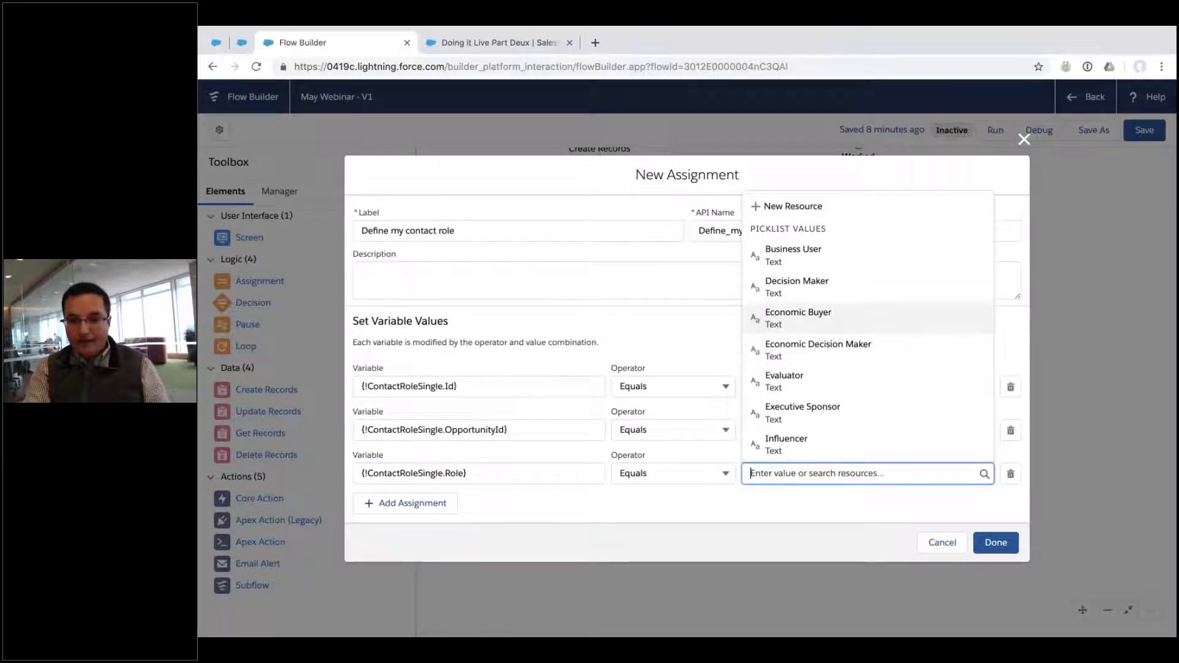
click(792, 252)
click(978, 545)
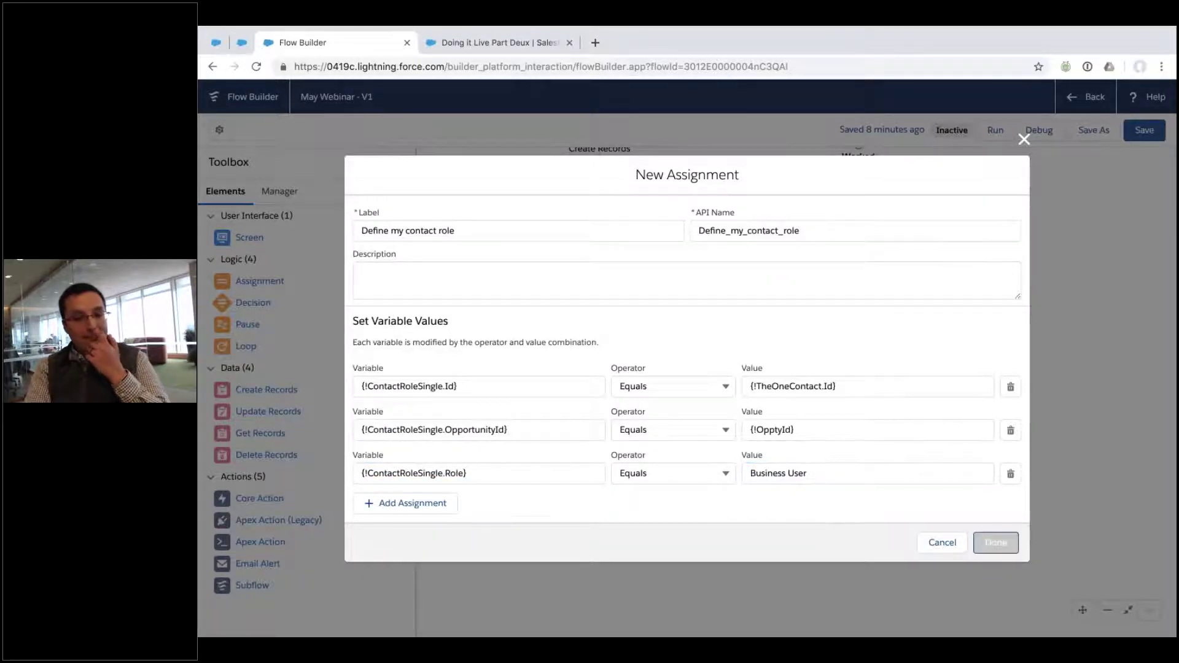
drag(770, 374, 772, 337)
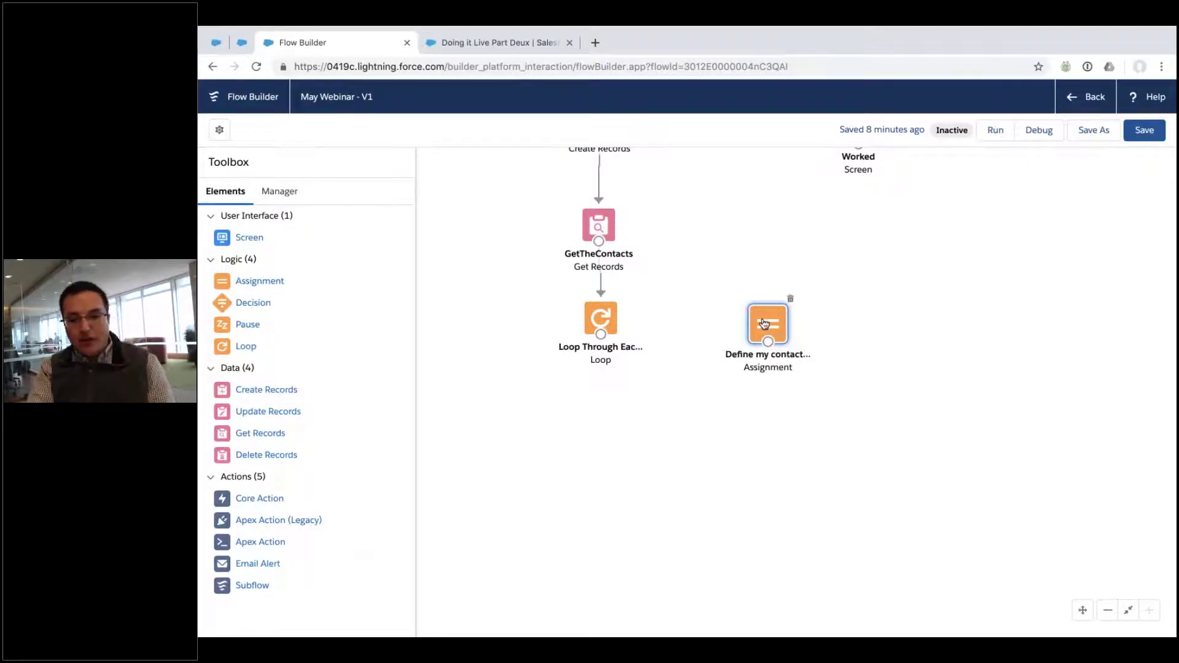
Step: Add a Decision element beside the loop, labelled Was this contact selected?, moving the contact role assignment out of the way
drag(772, 340, 809, 410)
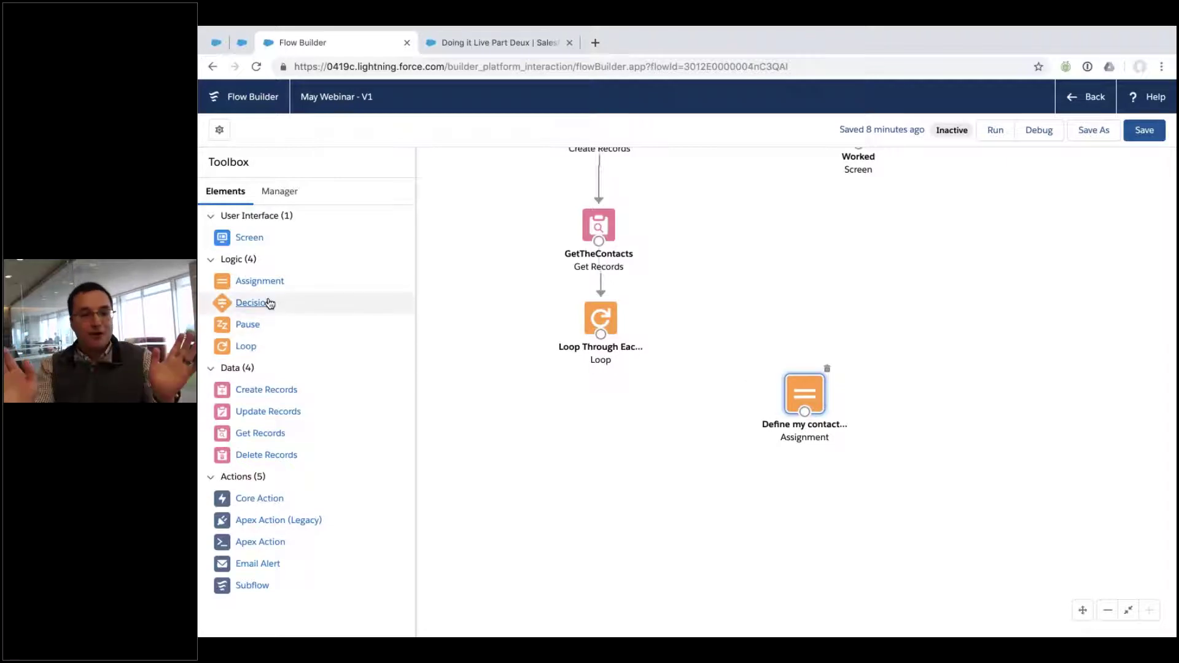
drag(270, 303, 717, 337)
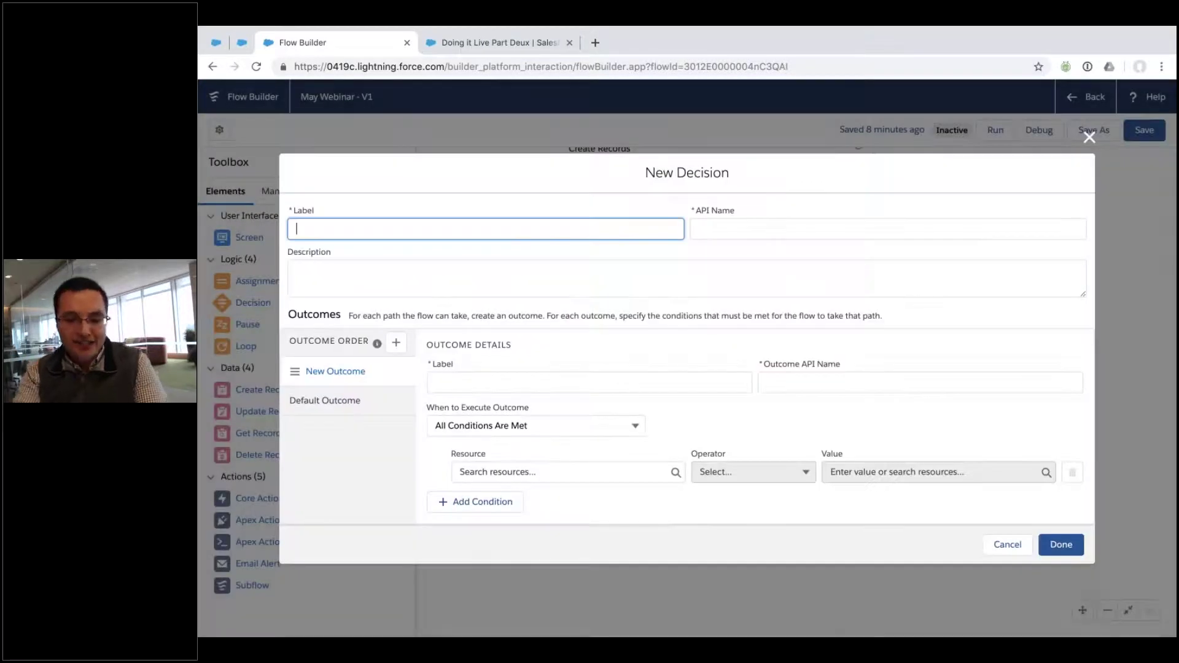
text(Was this contact selected?)
key(Tab)
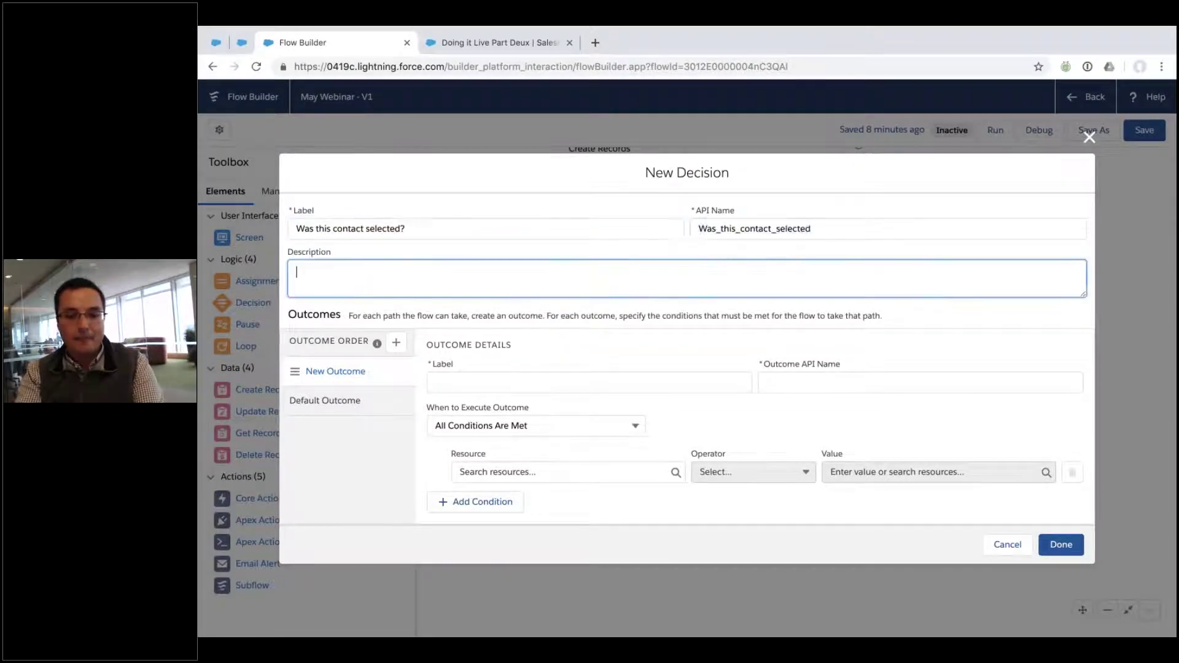
Step: Label the decision's first outcome Yes it was
click(665, 375)
text(Yes it was)
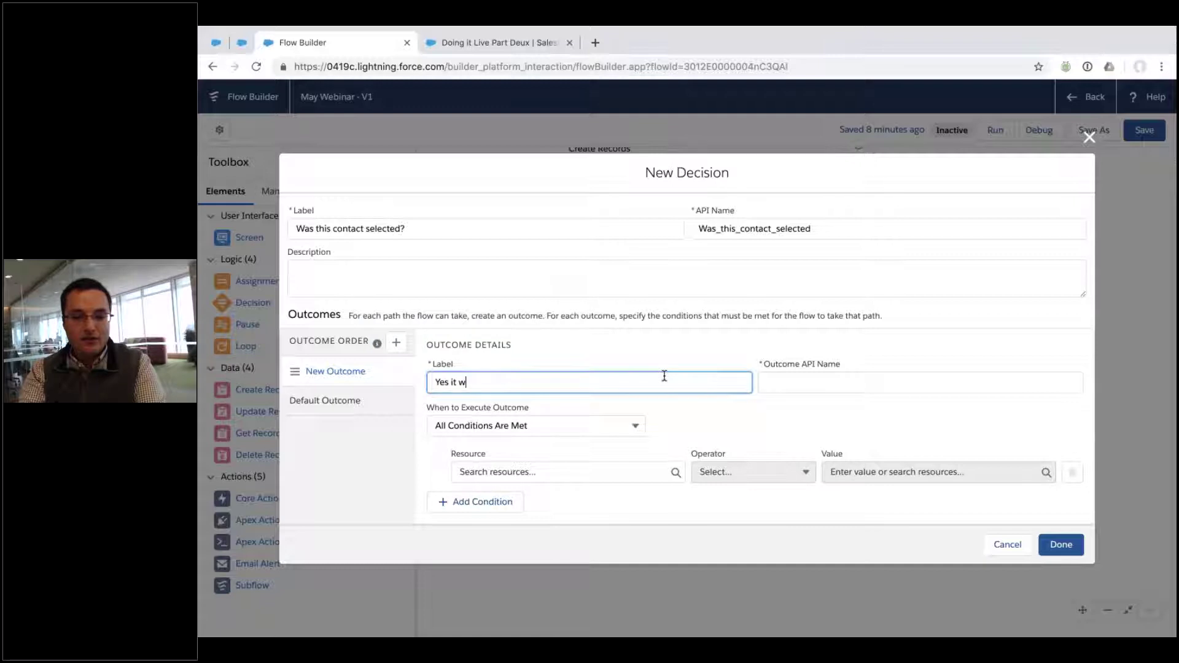
click(857, 390)
click(646, 462)
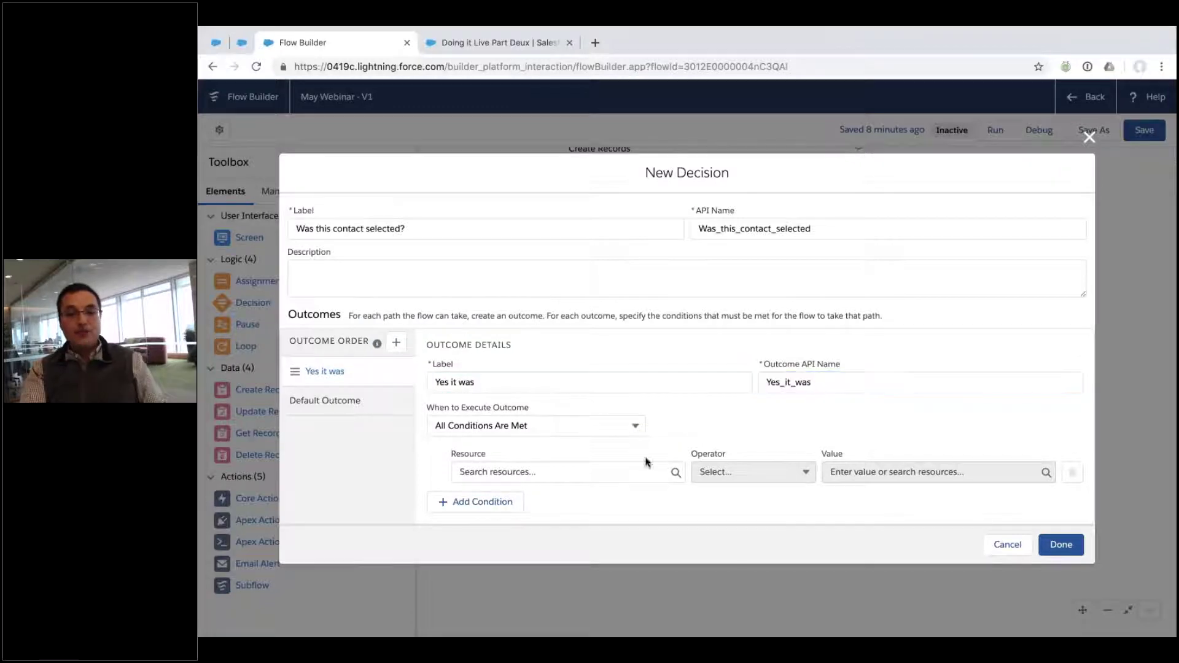
Step: Set the outcome's condition to check the ContactScreenSelection checkbox group with the Contains operator
click(616, 473)
scroll(611, 359, down, 1)
scroll(611, 359, down, 5)
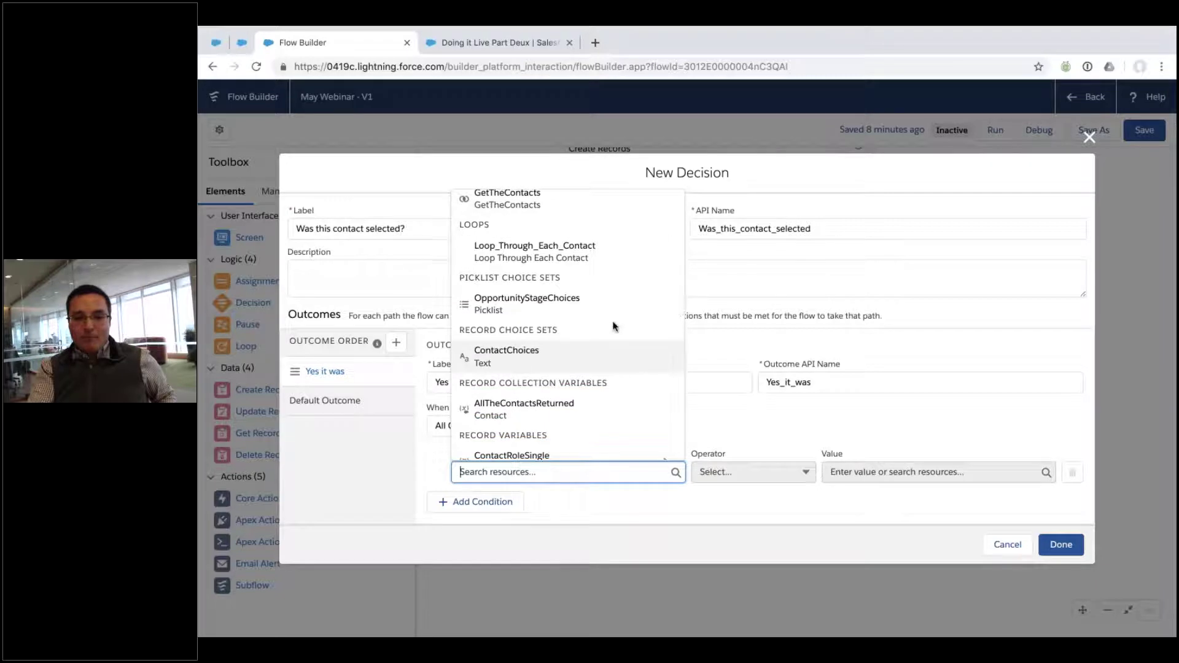
scroll(606, 301, down, 5)
scroll(605, 302, down, 6)
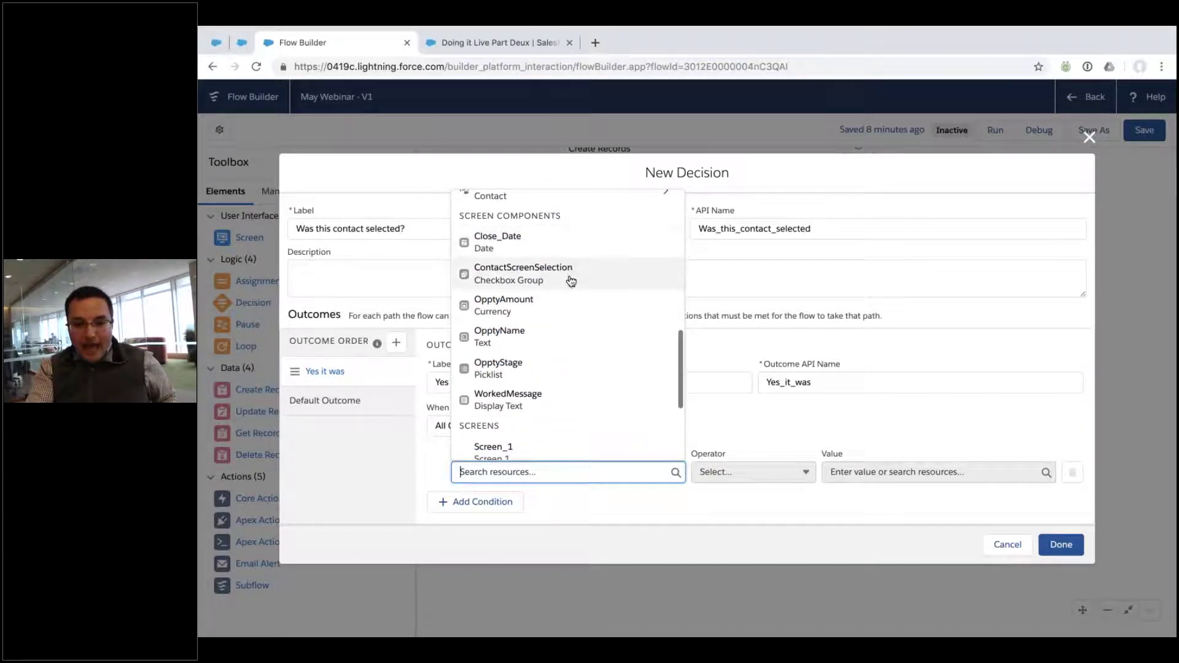
click(516, 280)
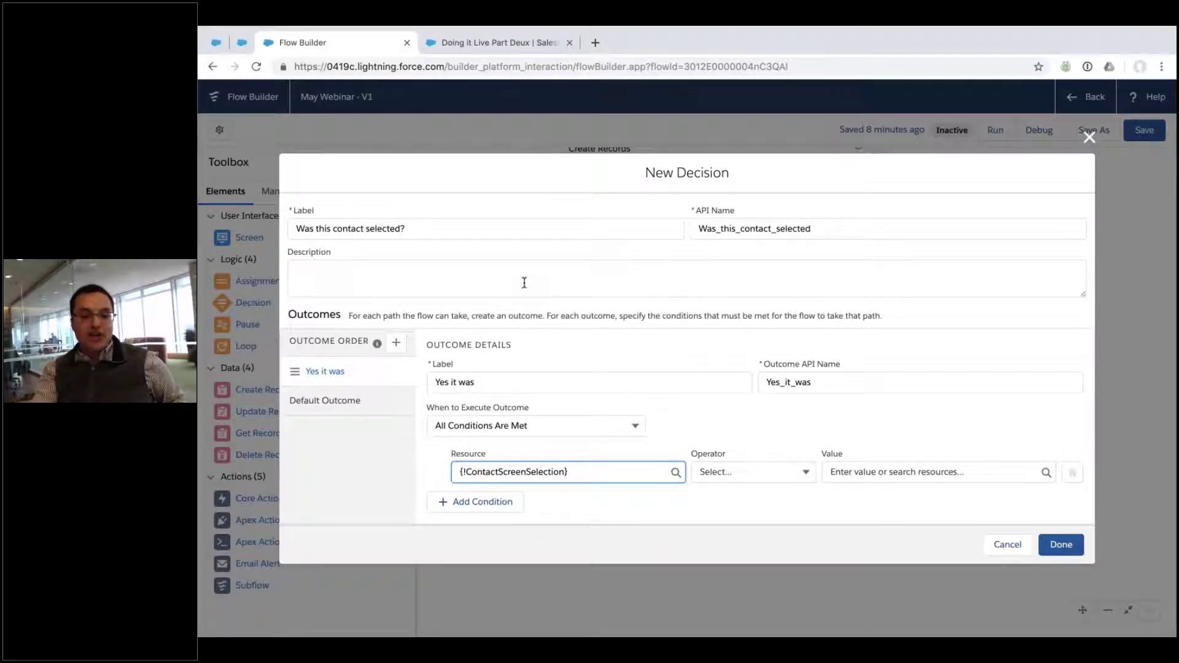
click(793, 475)
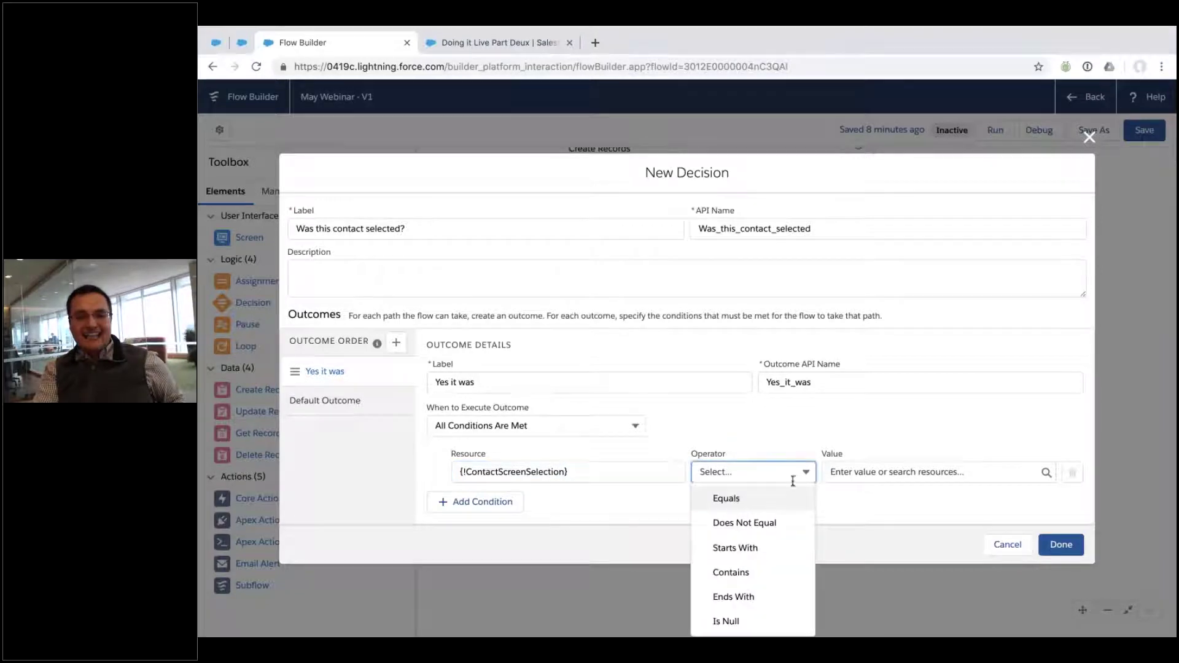
click(768, 572)
Step: Set the condition's value to TheOneContact.Id and finish the decision
click(847, 474)
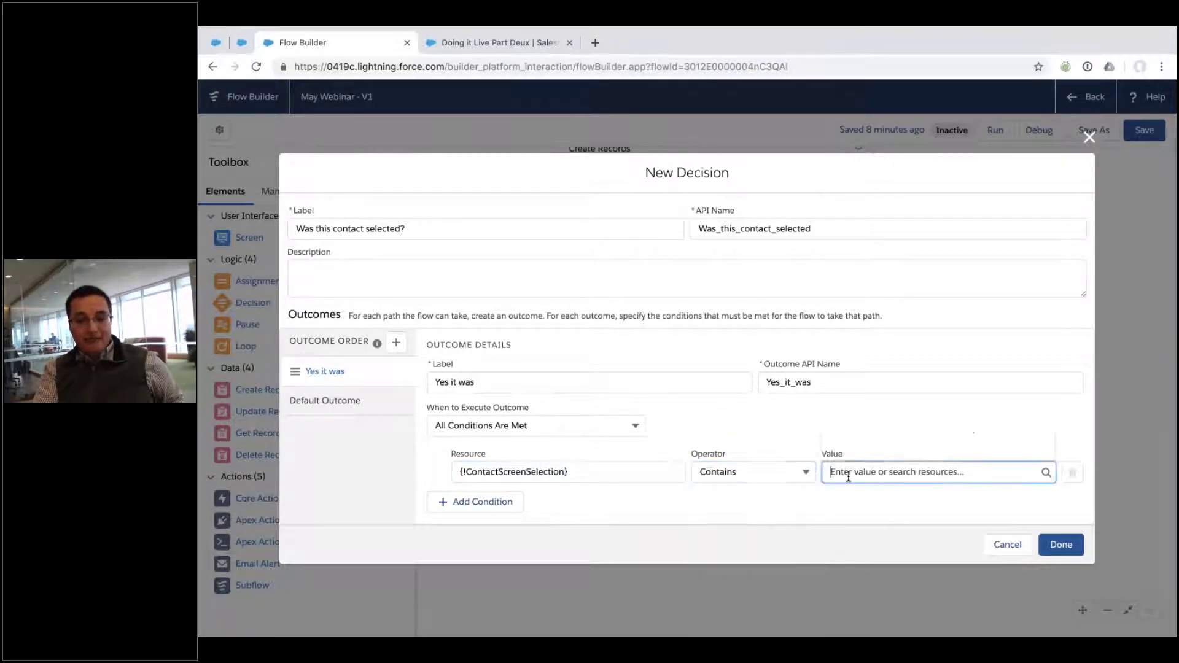
scroll(886, 286, down, 5)
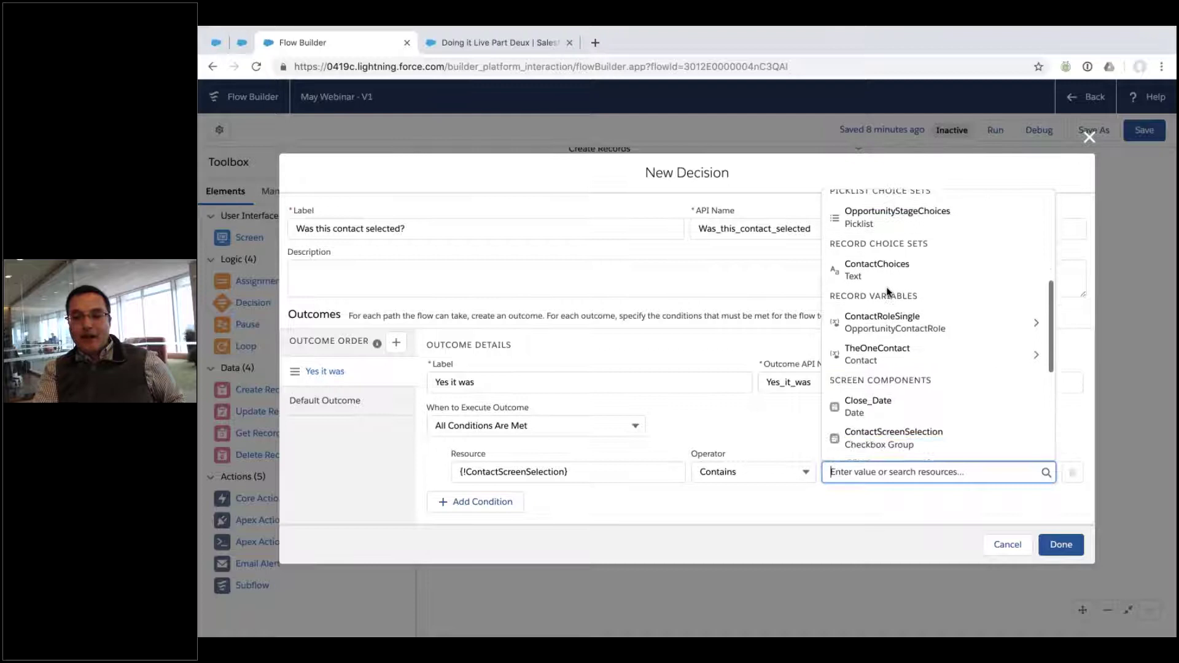
click(1035, 320)
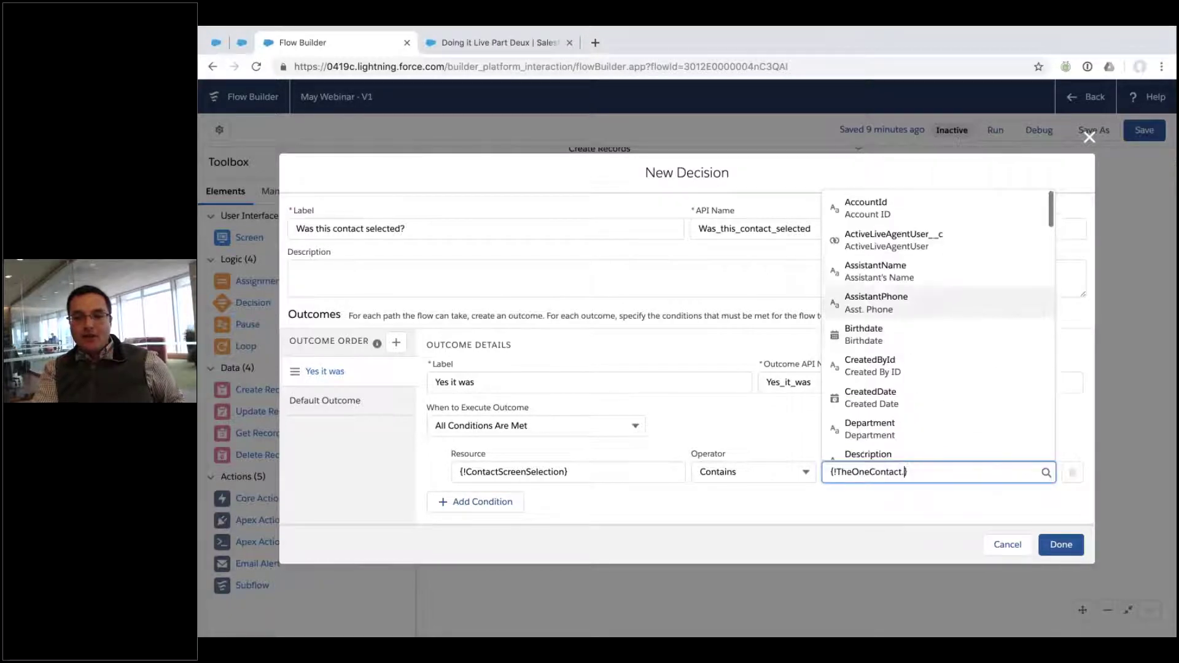
scroll(937, 275, down, 4)
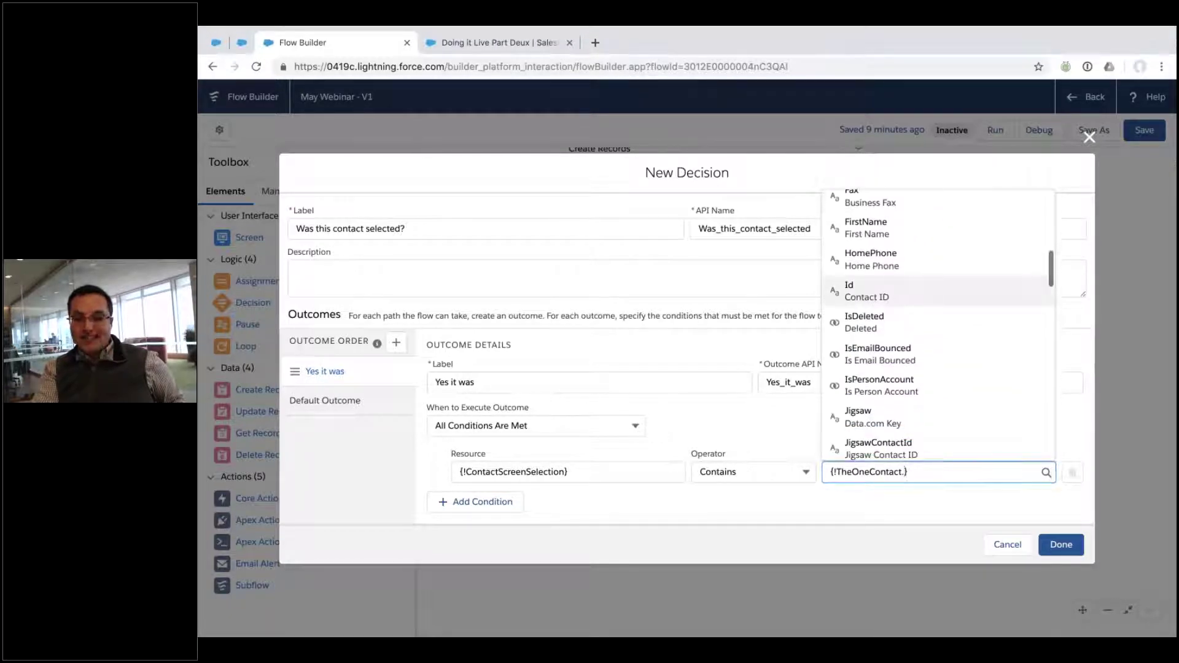
click(937, 276)
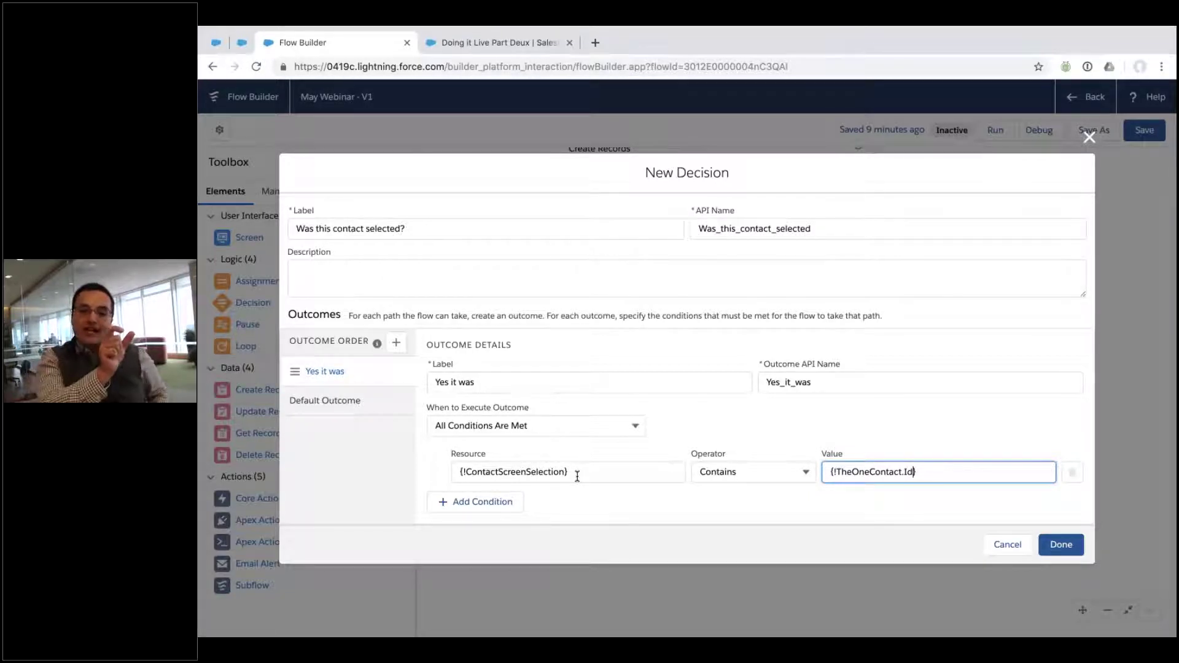
click(1062, 544)
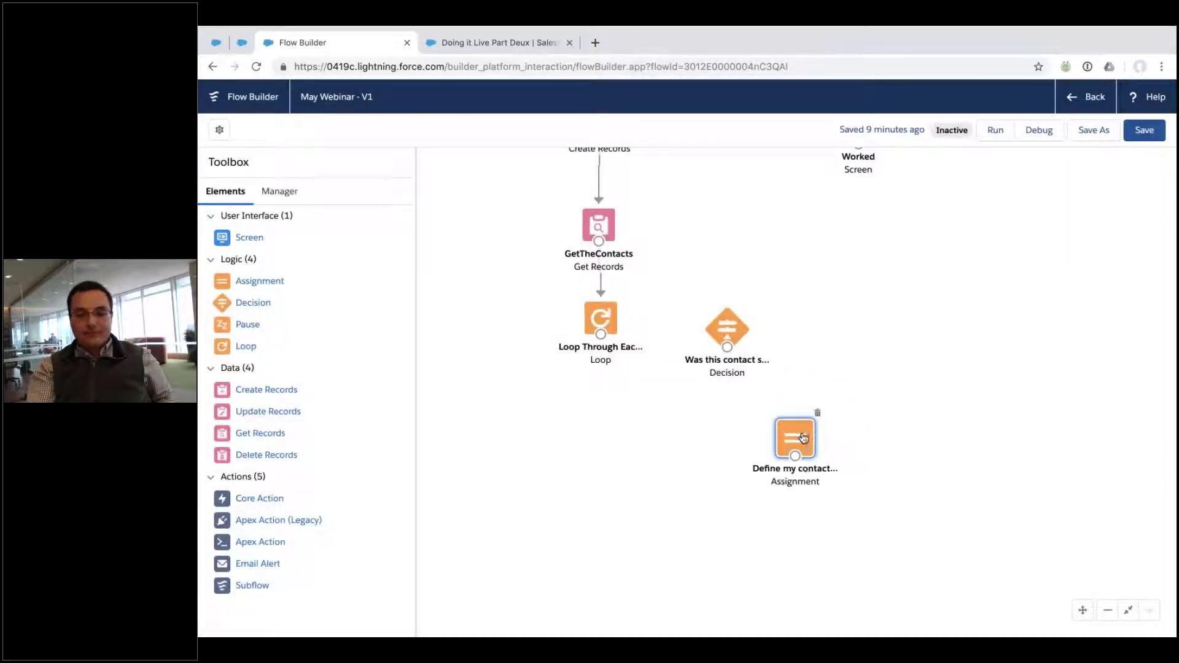
Step: Connect the decision's Yes it was outcome to Define my contact role and its default outcome back to the loop
drag(802, 437, 819, 323)
drag(730, 351, 812, 326)
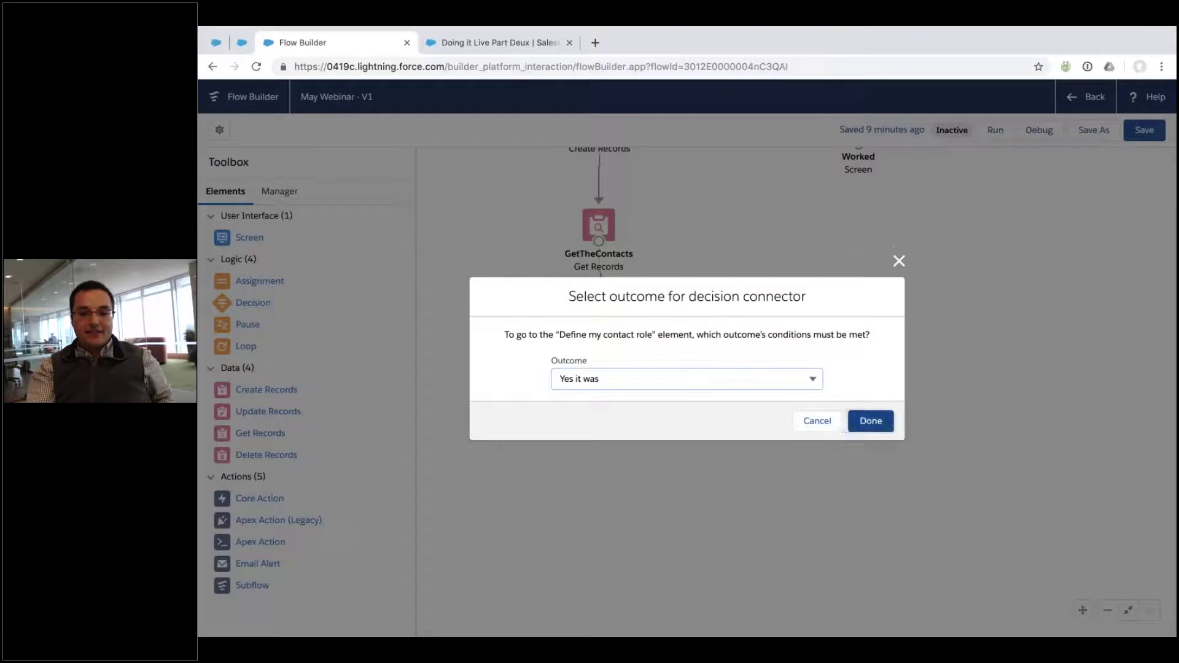
click(871, 421)
drag(726, 352, 601, 319)
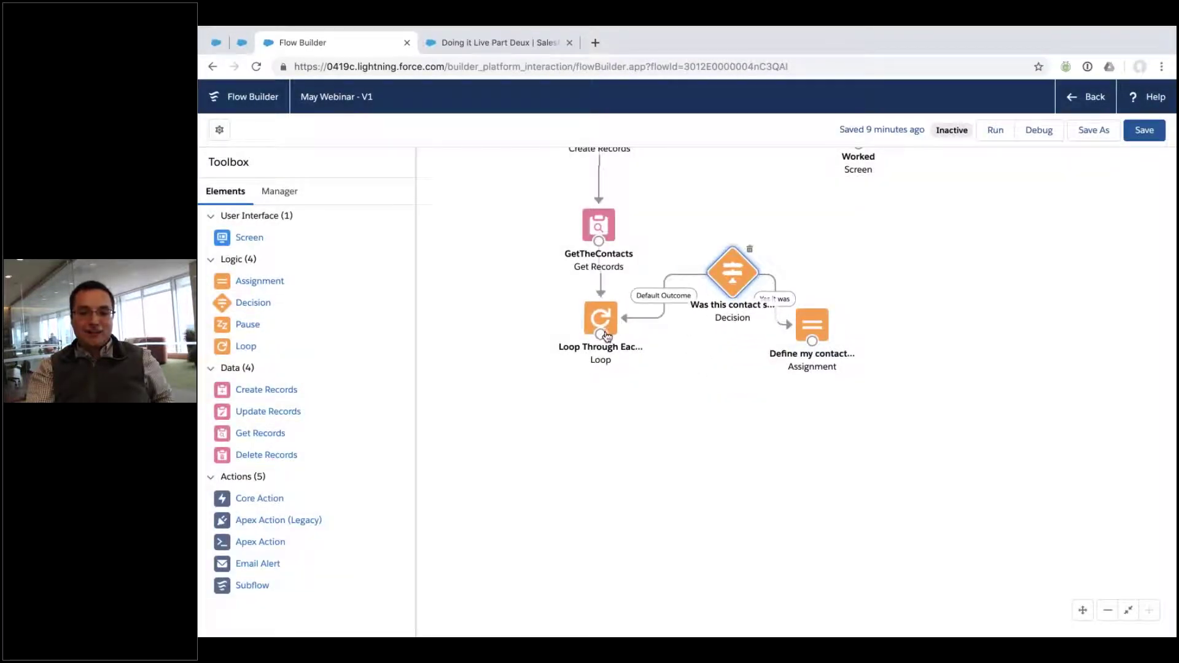
Step: Connect the loop to the decision for each item, and line up the decision beside the loop with the assignment below it
drag(812, 328, 769, 468)
drag(731, 270, 771, 350)
drag(601, 336, 772, 353)
click(871, 421)
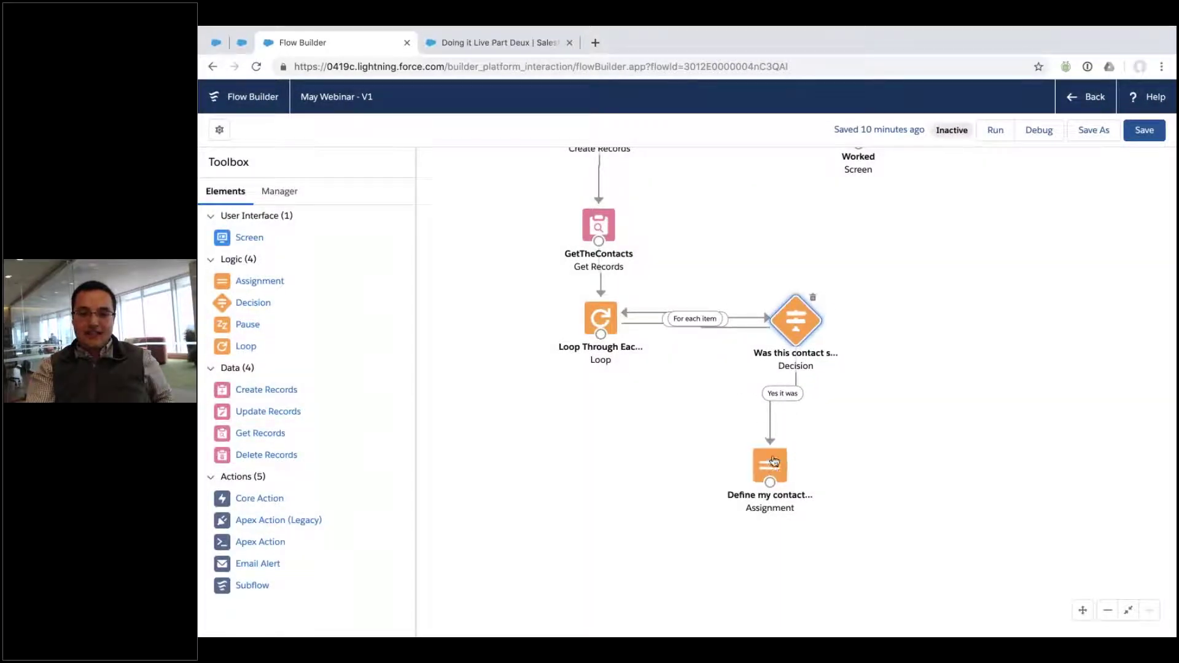
drag(774, 472, 798, 461)
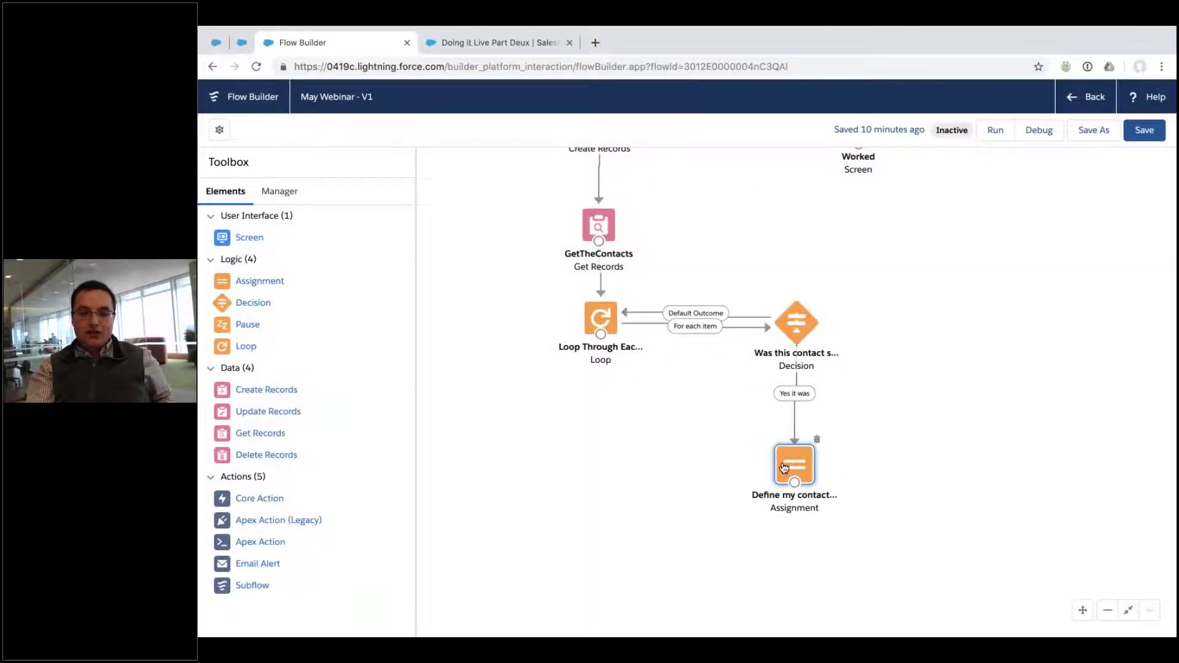
mouse_move(794, 483)
mouse_down()
mouse_move(768, 476)
mouse_move(602, 323)
mouse_up()
drag(266, 390, 672, 463)
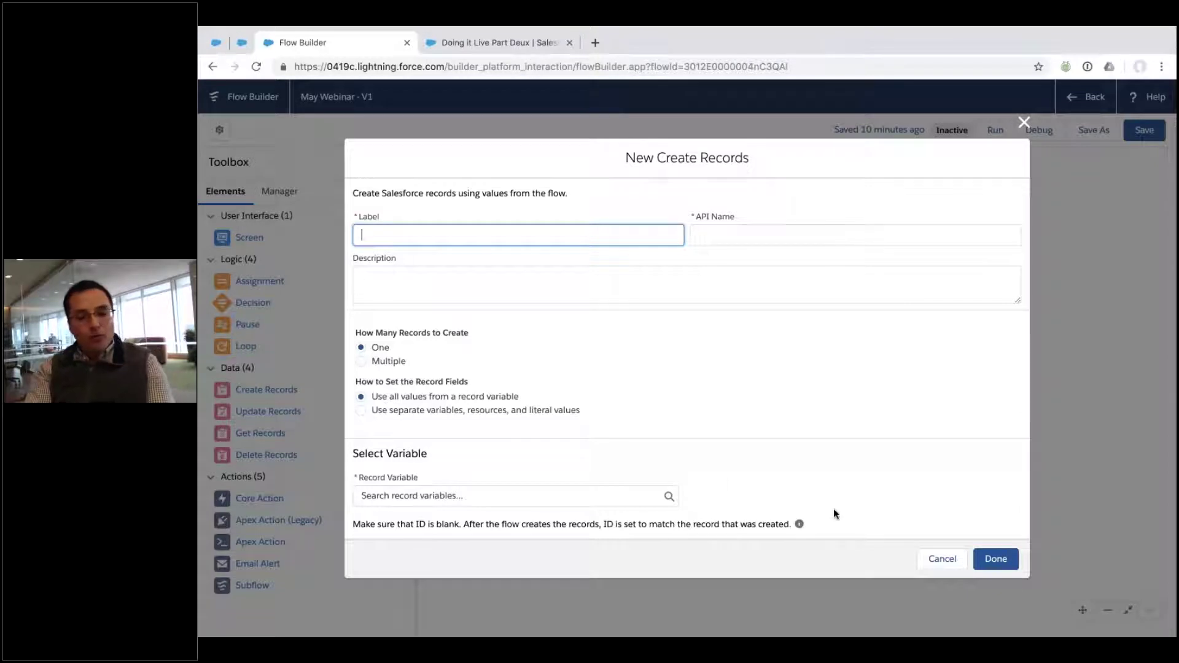
click(934, 558)
click(935, 564)
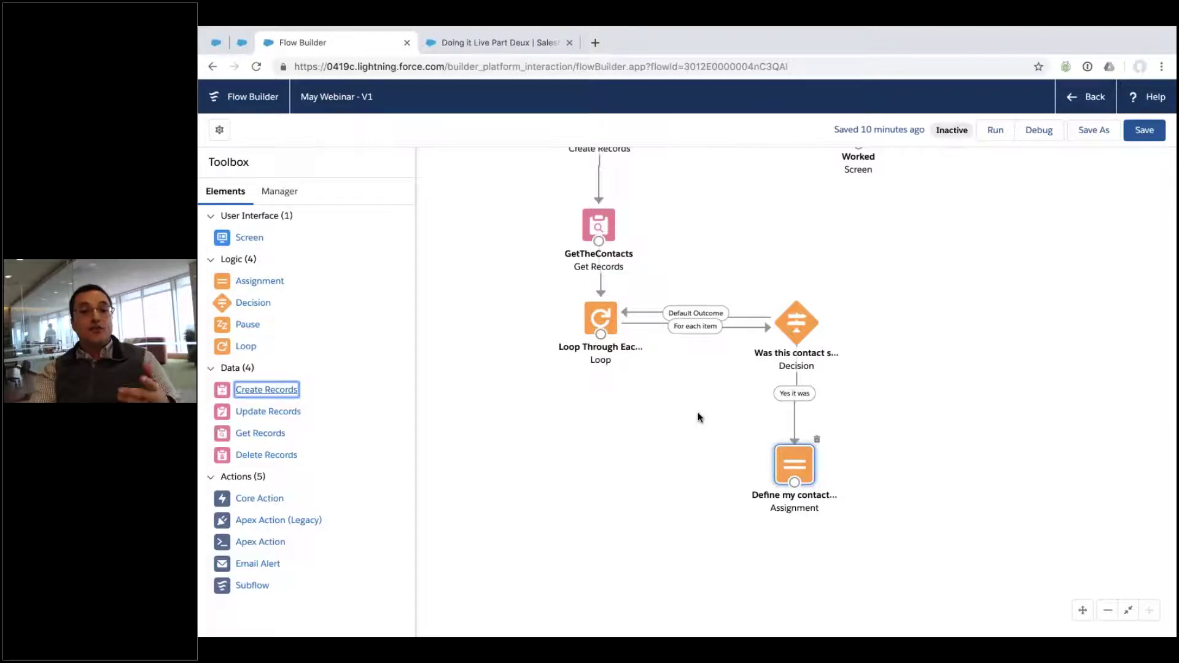
Step: Start a new variable resource named AllOfTheNewContactRoles
click(281, 191)
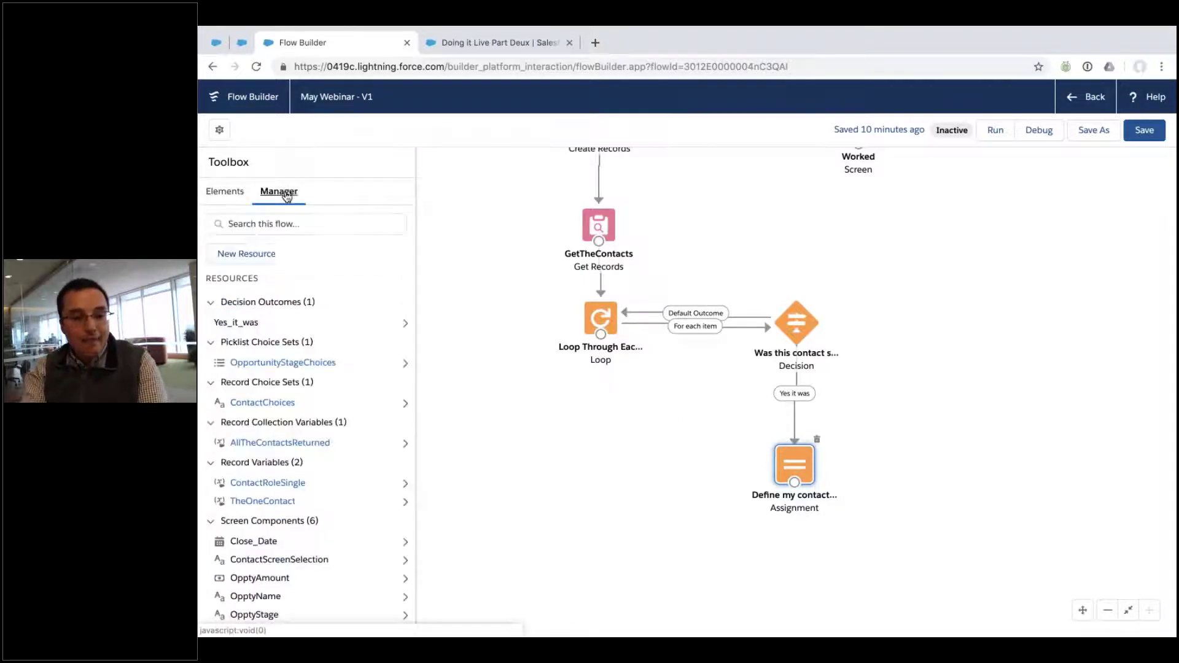
click(277, 252)
click(592, 314)
click(548, 338)
click(526, 320)
text(AllOfTheNewContactRoles)
key(Tab)
Step: Make the variable a Record collection allowing multiple values for the Opportunity Contact Role object, and finish the resource
click(512, 420)
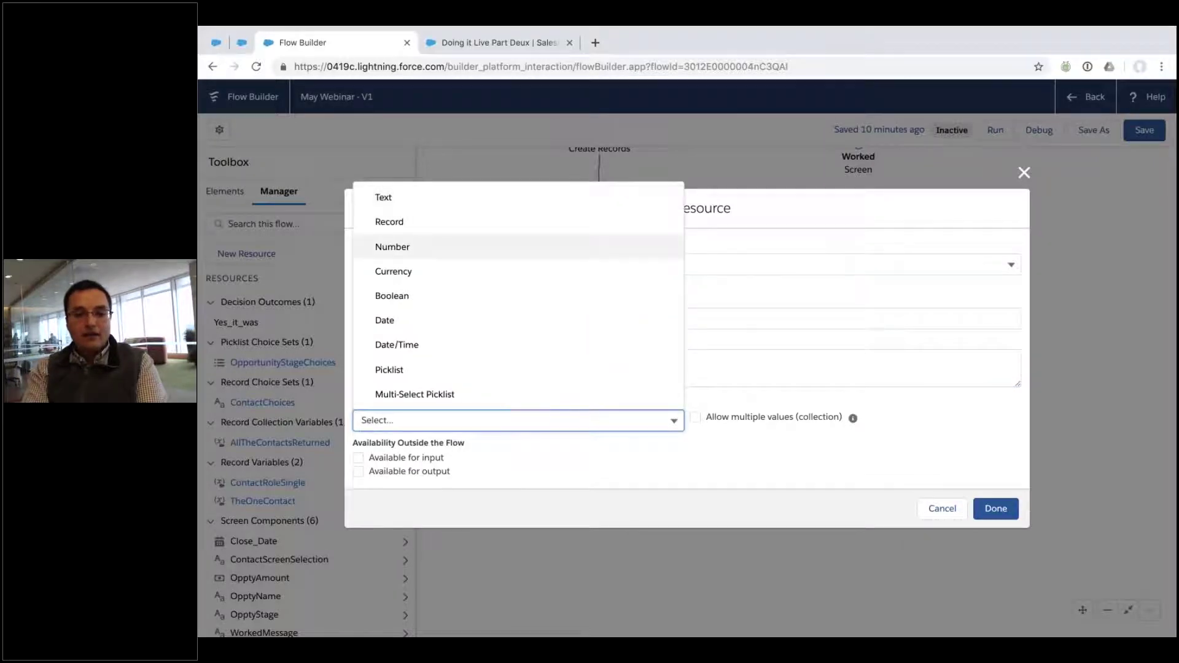
click(393, 221)
click(695, 418)
click(582, 443)
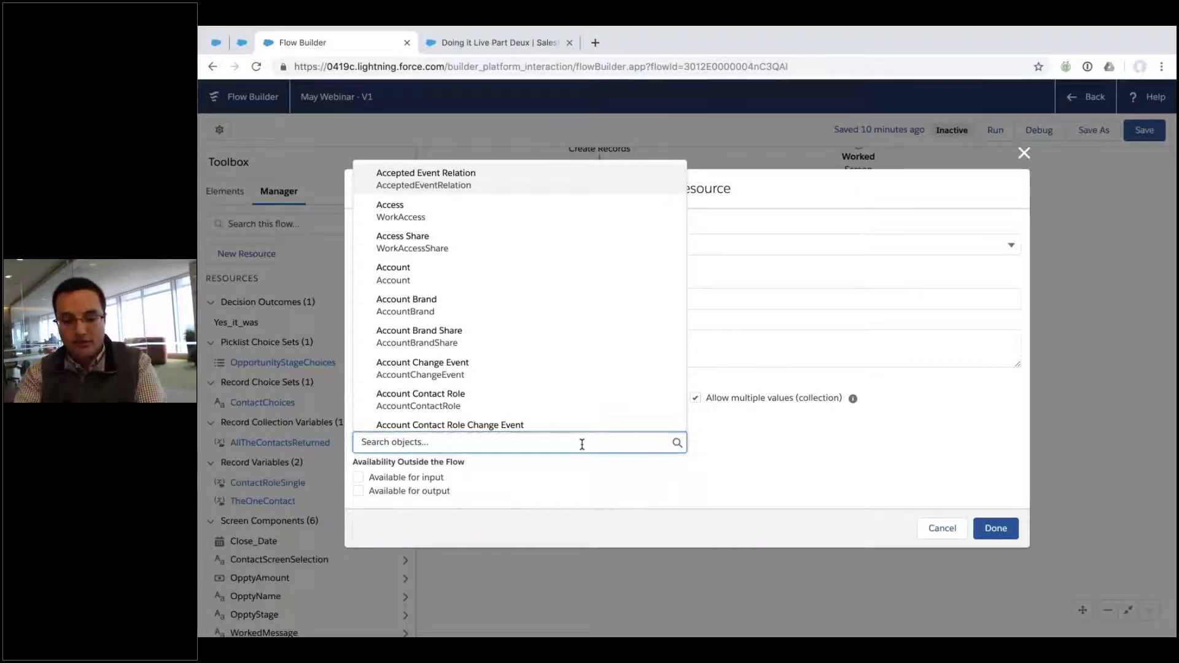
text(contac)
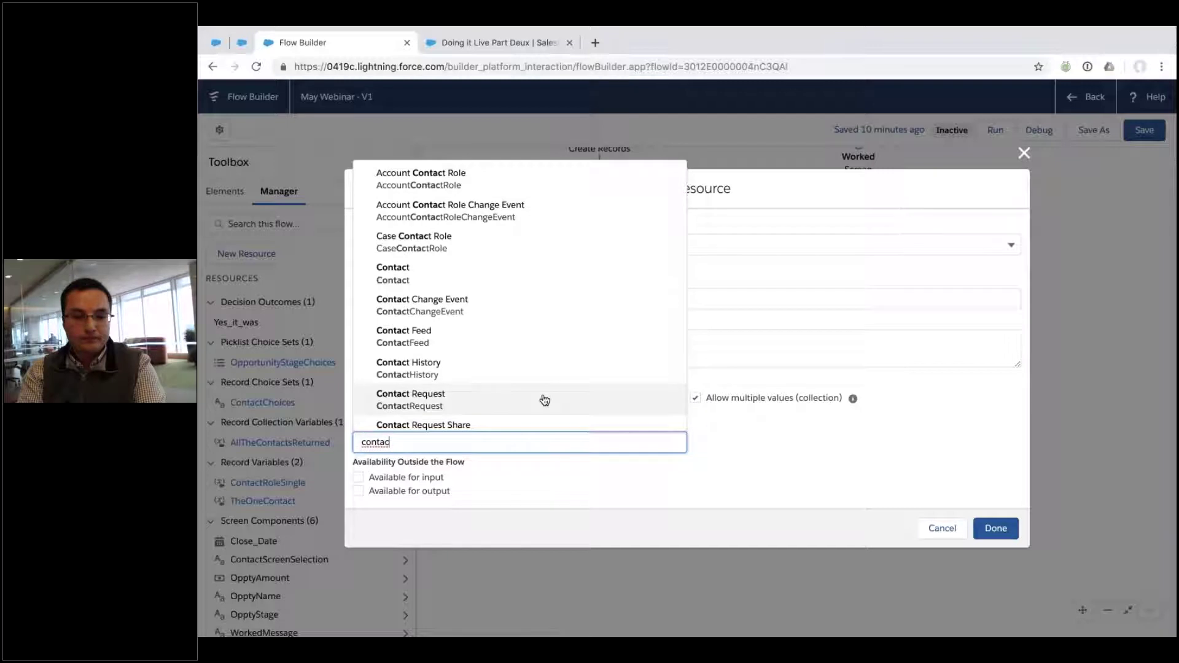
text(t r)
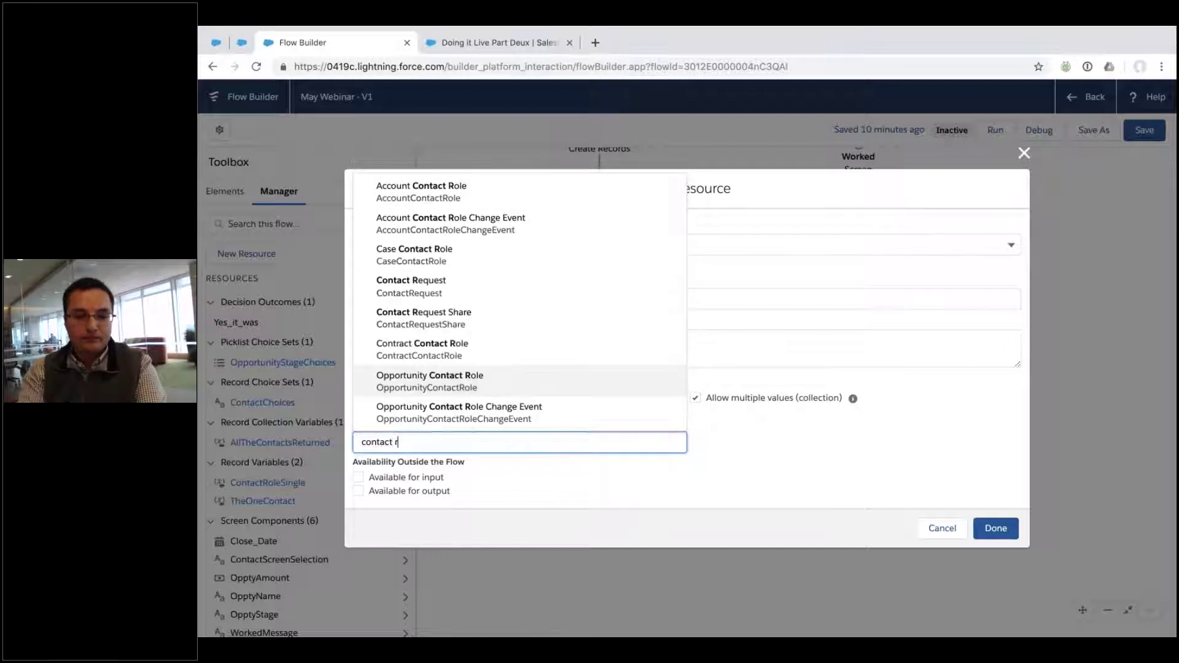
click(532, 385)
click(996, 529)
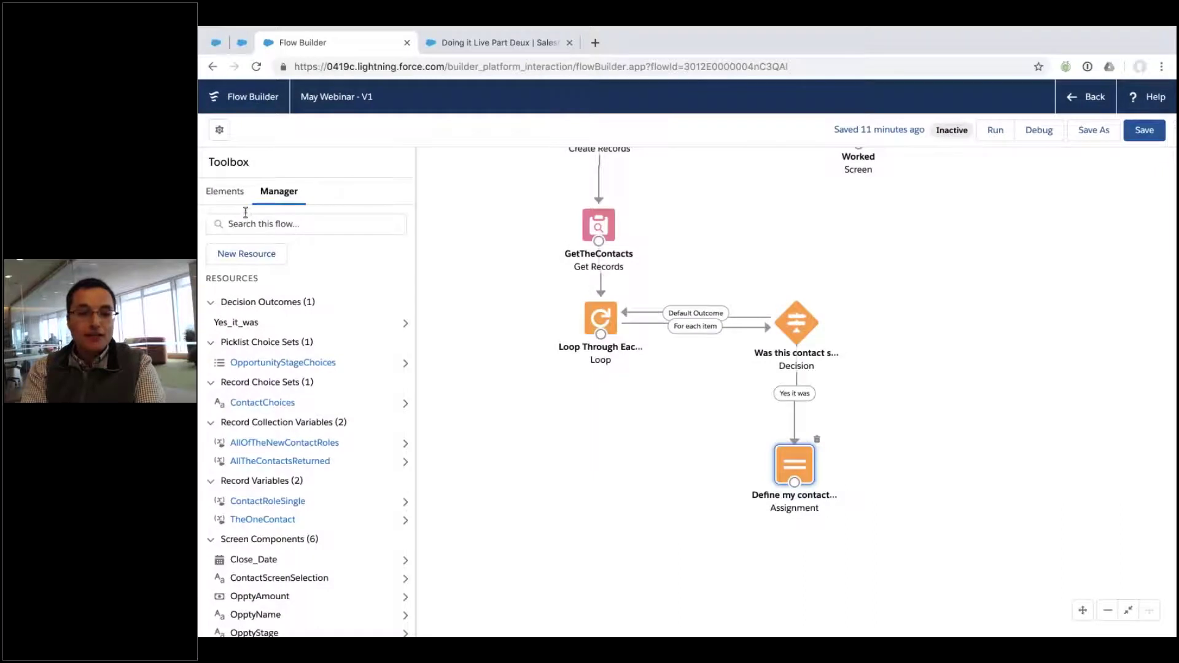
Step: Add an Assignment element labelled Add to List beside Define my contact role
click(253, 254)
click(936, 458)
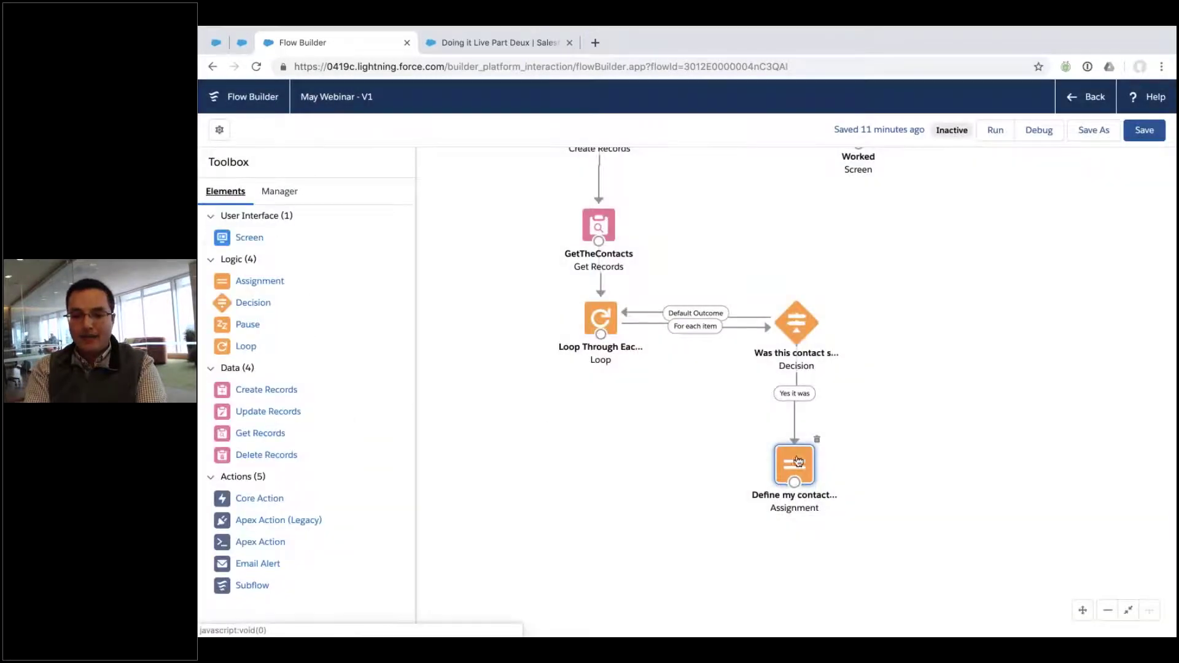
drag(259, 281, 657, 467)
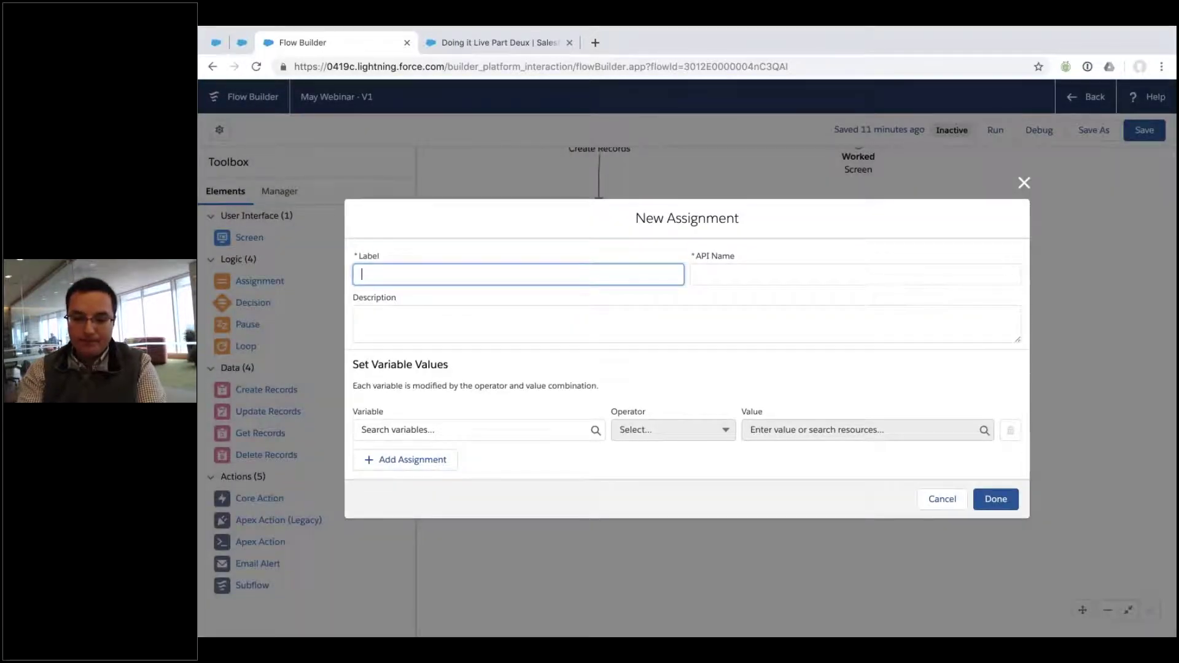
text(Add to List)
Step: Set Add to List to add ContactRoleSingle to AllOfTheNewContactRoles, and connect Define my contact role to it
click(457, 430)
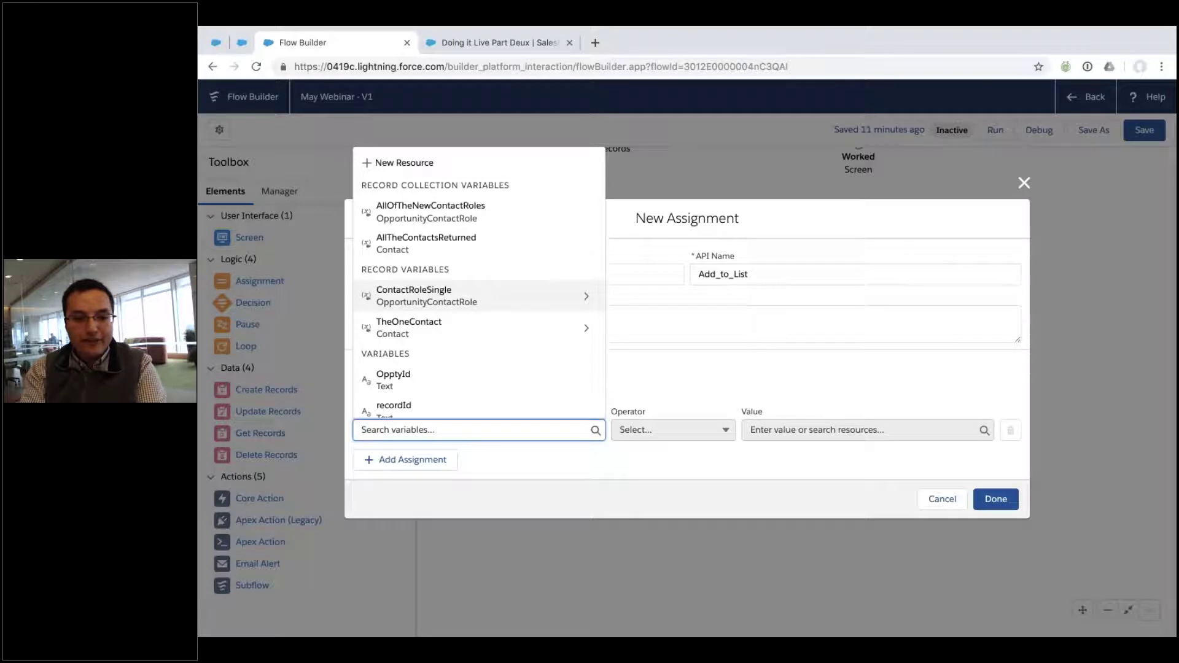
click(430, 211)
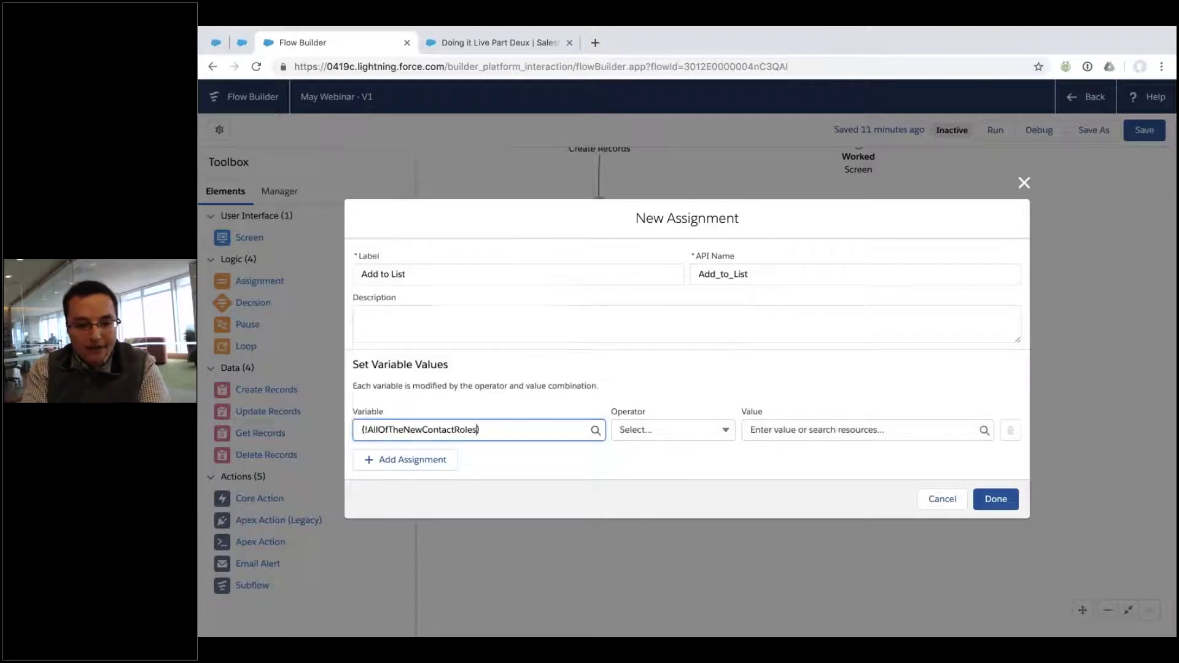
click(717, 429)
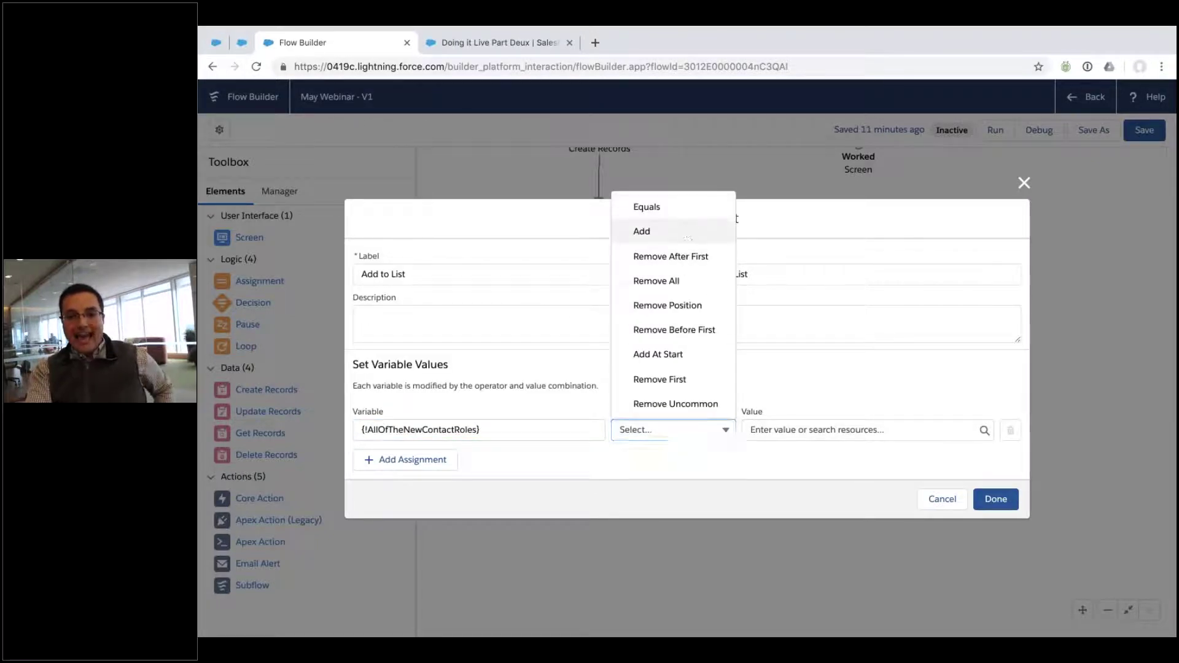
click(686, 232)
click(821, 429)
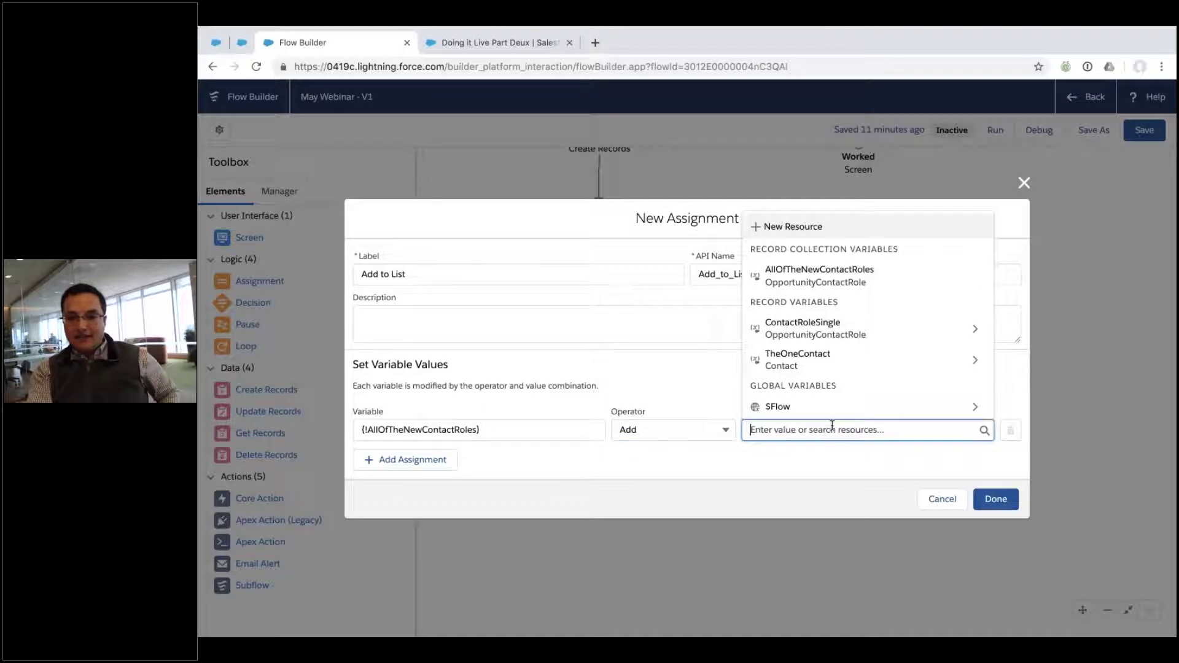
click(860, 326)
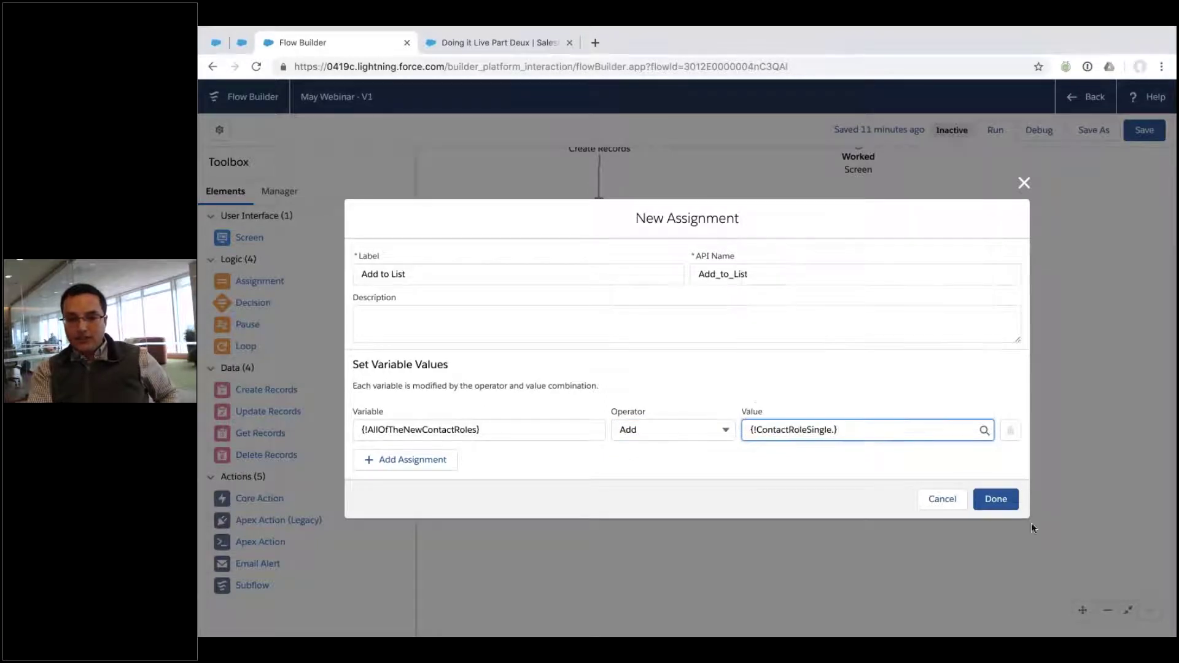
click(1001, 500)
drag(795, 483, 674, 485)
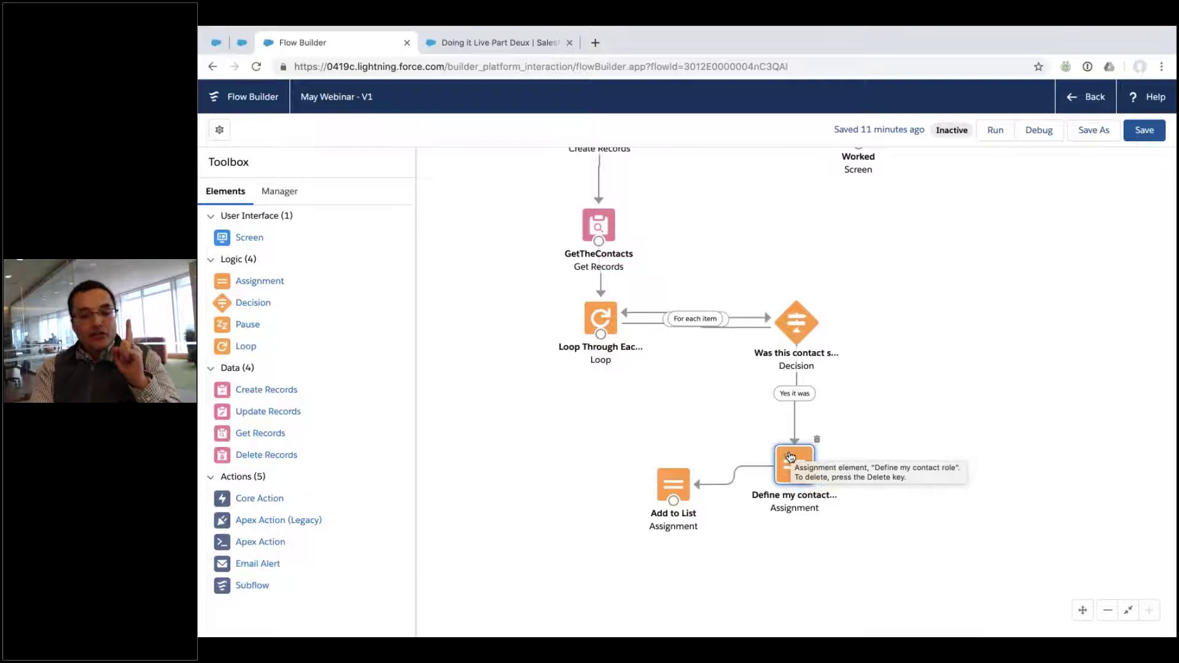
Step: Connect Add to List back to the contact loop and reposition it between the loop and Define my contact role
drag(673, 500, 605, 323)
drag(673, 494, 695, 421)
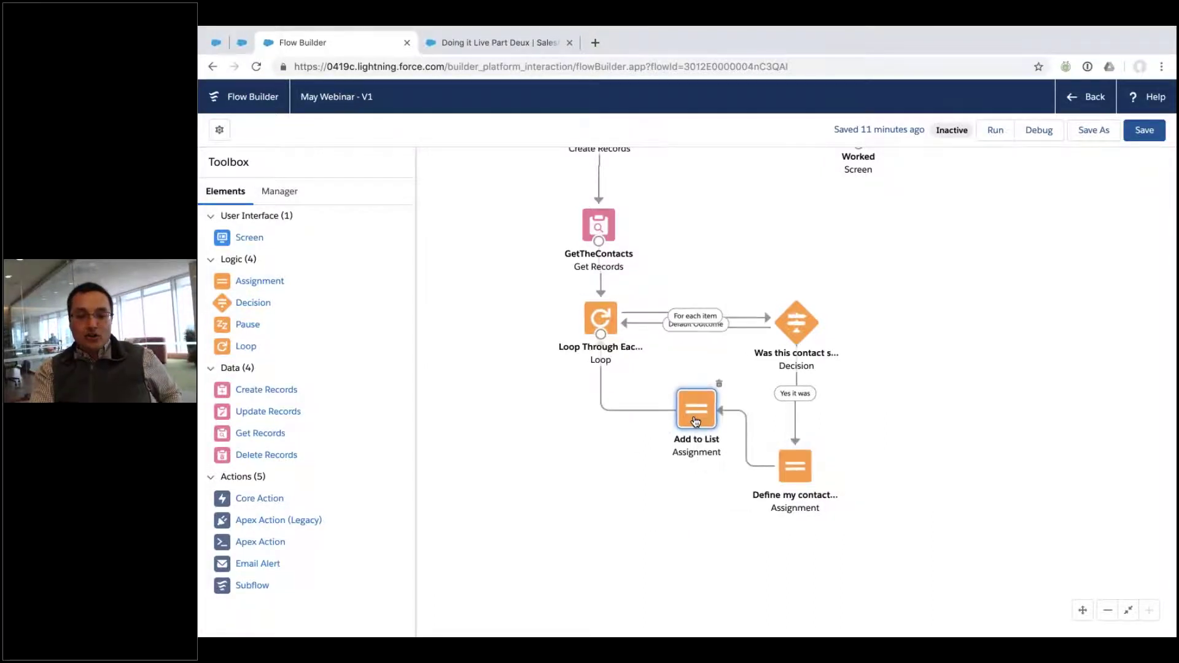
click(611, 548)
Step: Add a Create Records element below the loop labelled Actually Create Records that creates multiple records from AllOfTheNewContactRoles
drag(298, 393, 565, 474)
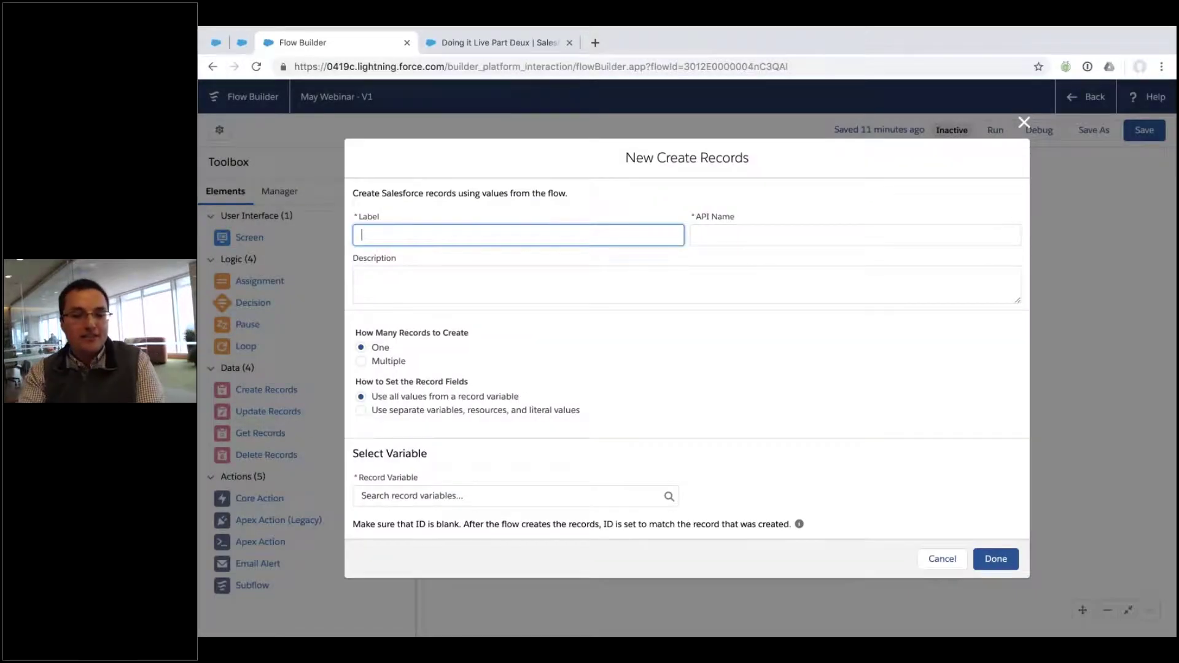
text(Actually Create Records)
click(486, 538)
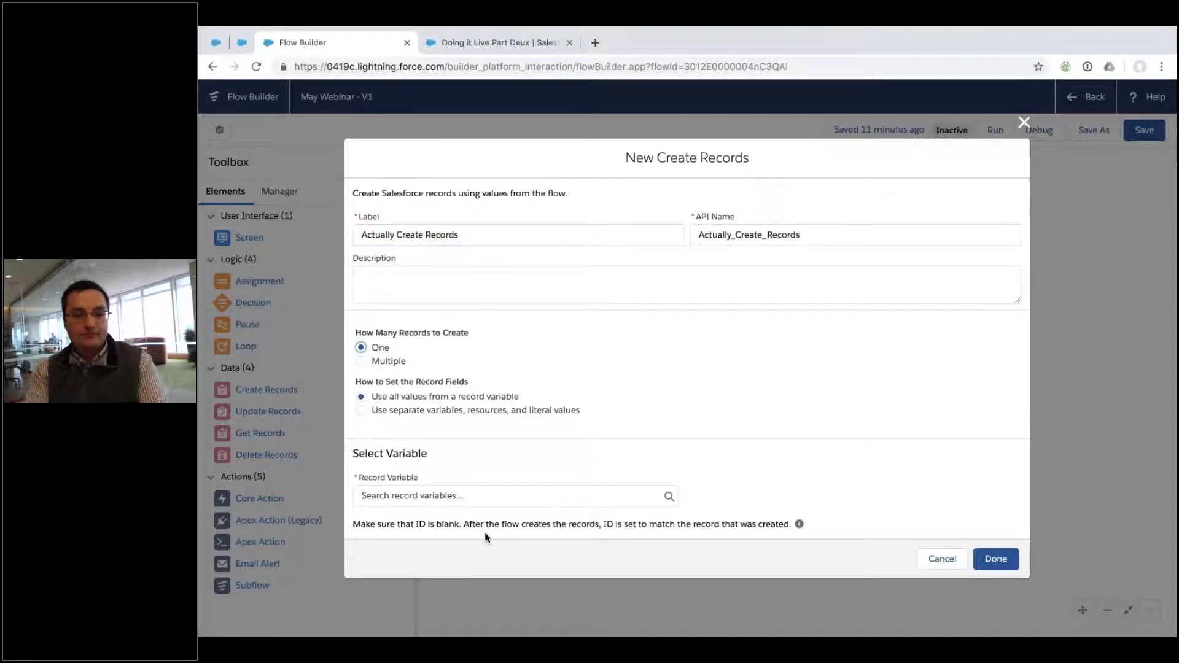
click(389, 359)
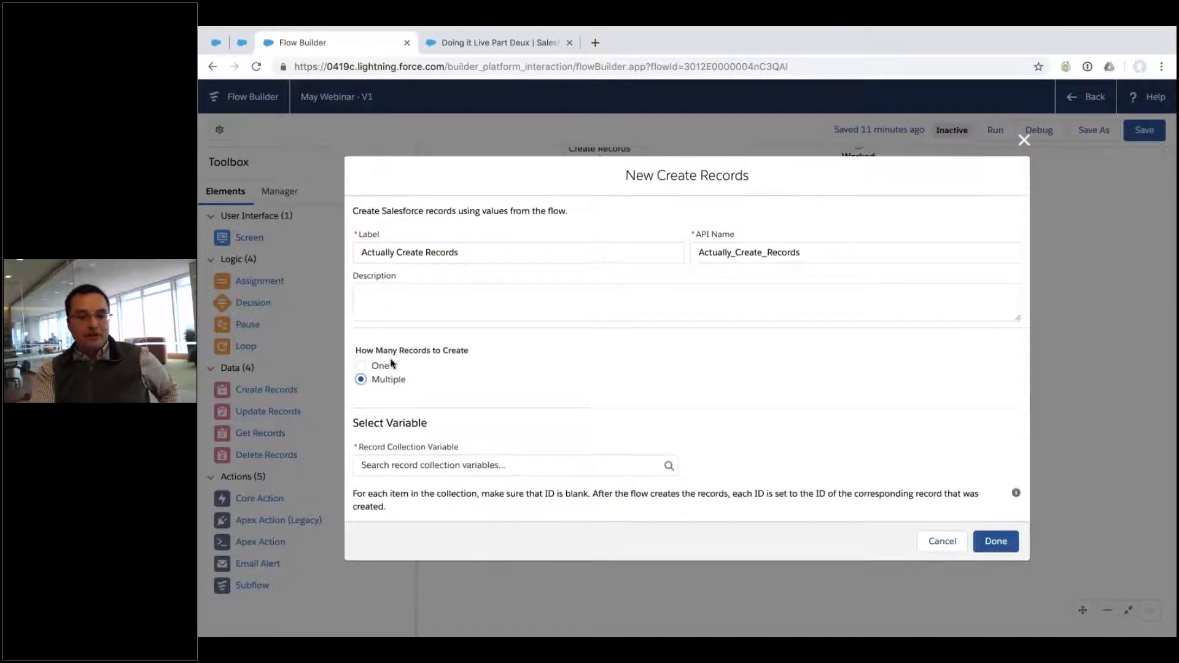
click(452, 459)
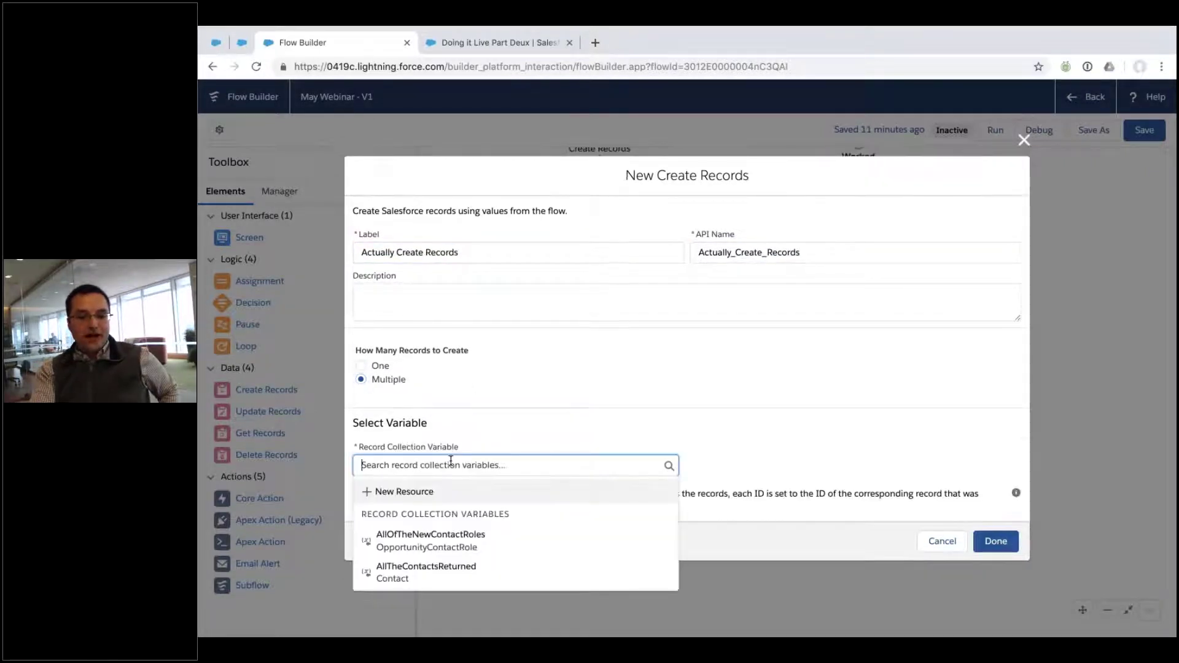
click(440, 551)
click(995, 541)
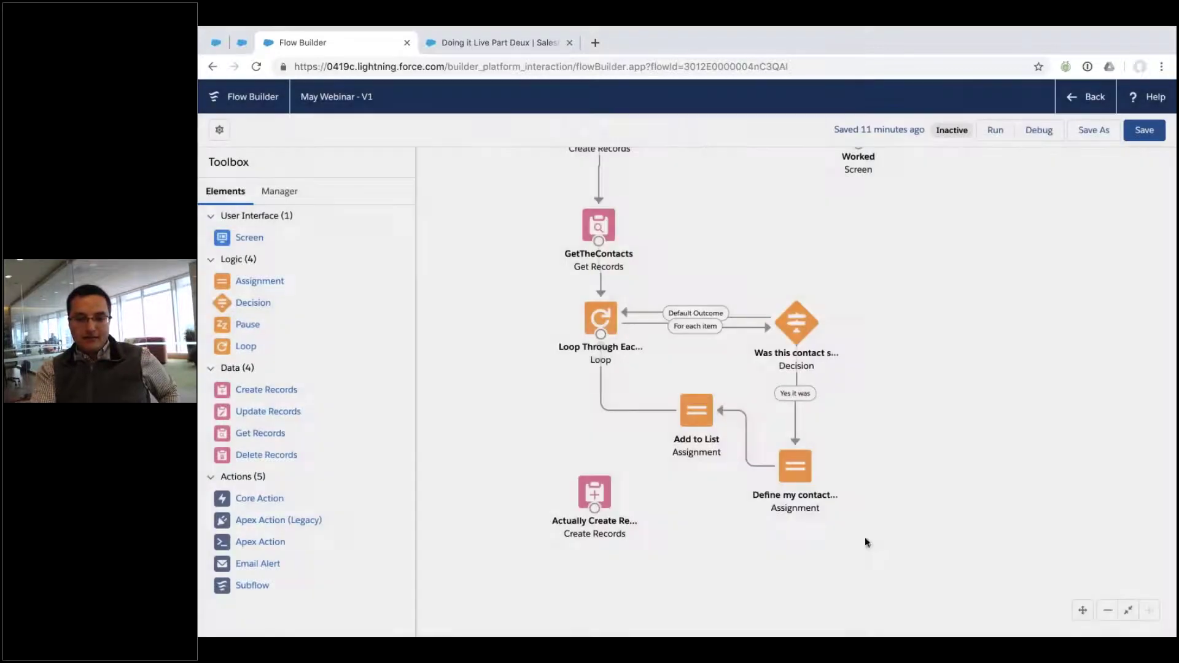
Step: Connect the loop's after-last-item path to Actually Create Records, and link that to the Worked screen moved beneath it
drag(601, 334, 594, 494)
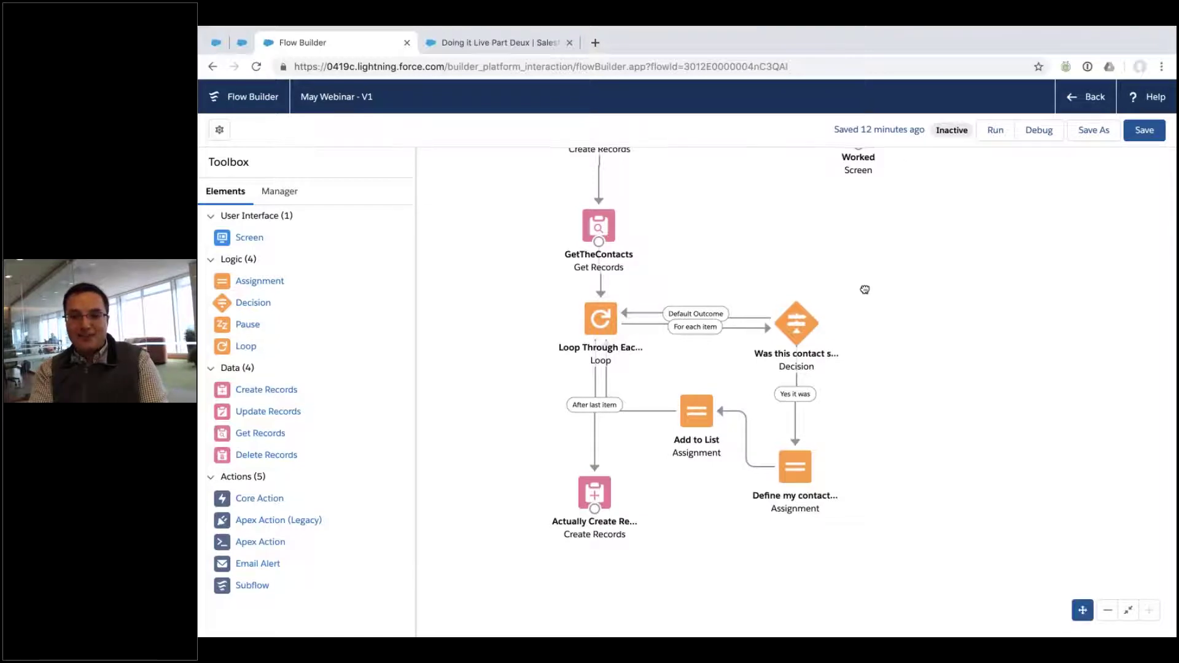
scroll(863, 285, up, 1)
drag(860, 211, 768, 480)
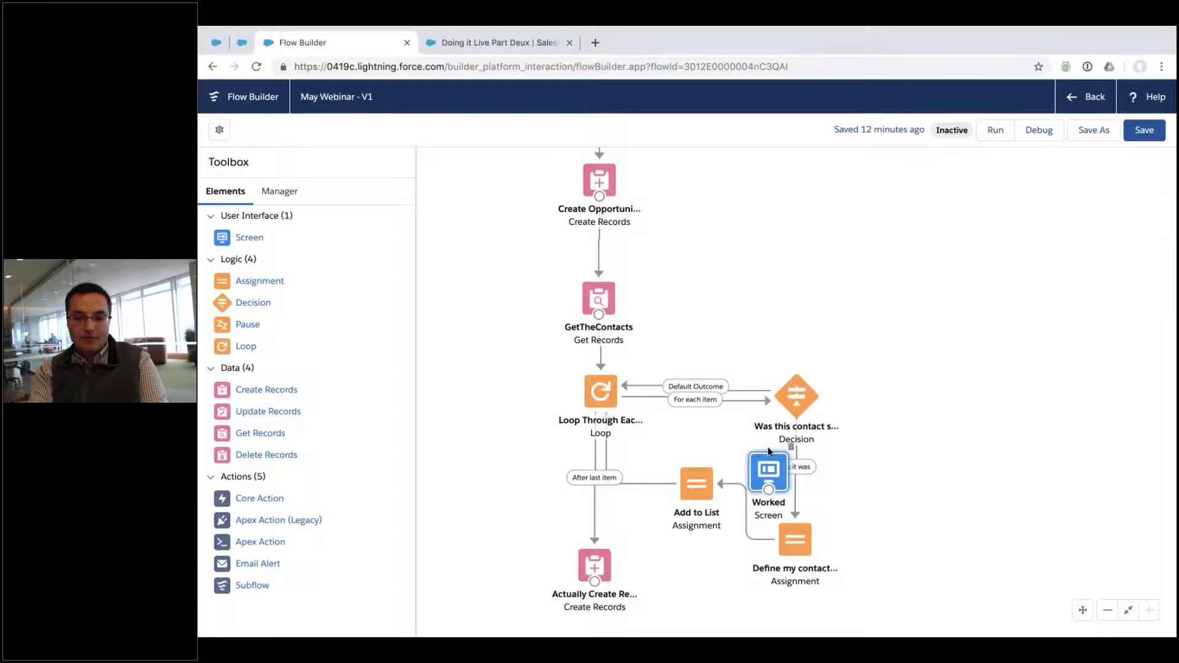
scroll(703, 531, down, 3)
drag(775, 247, 621, 494)
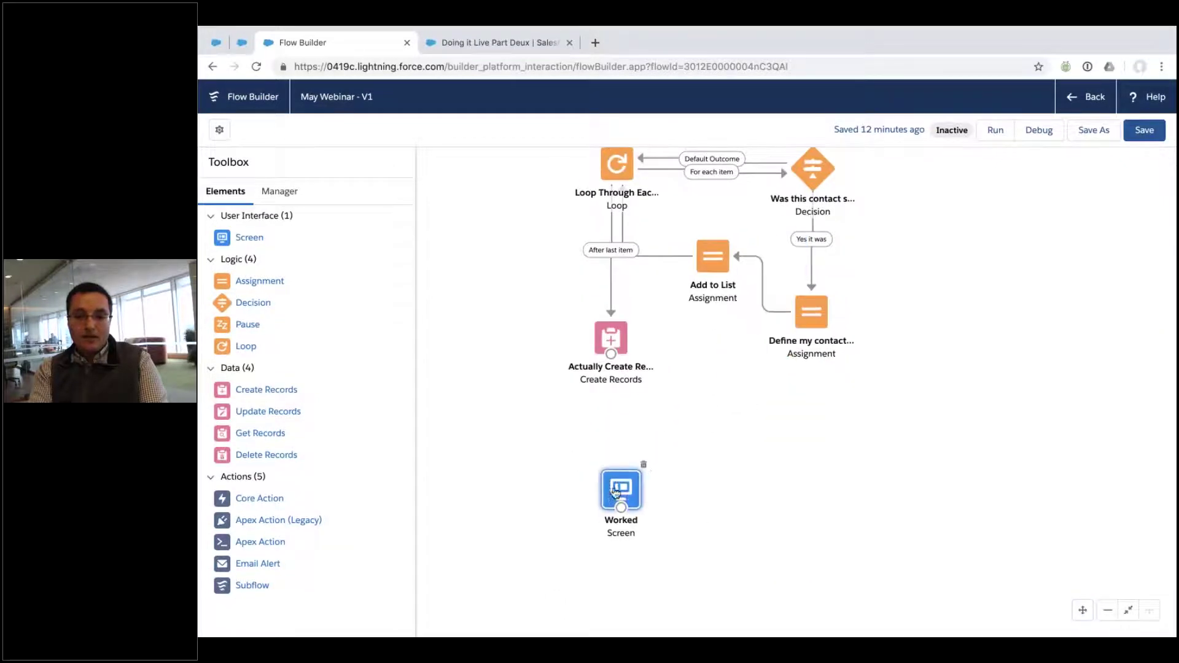
drag(611, 354, 612, 488)
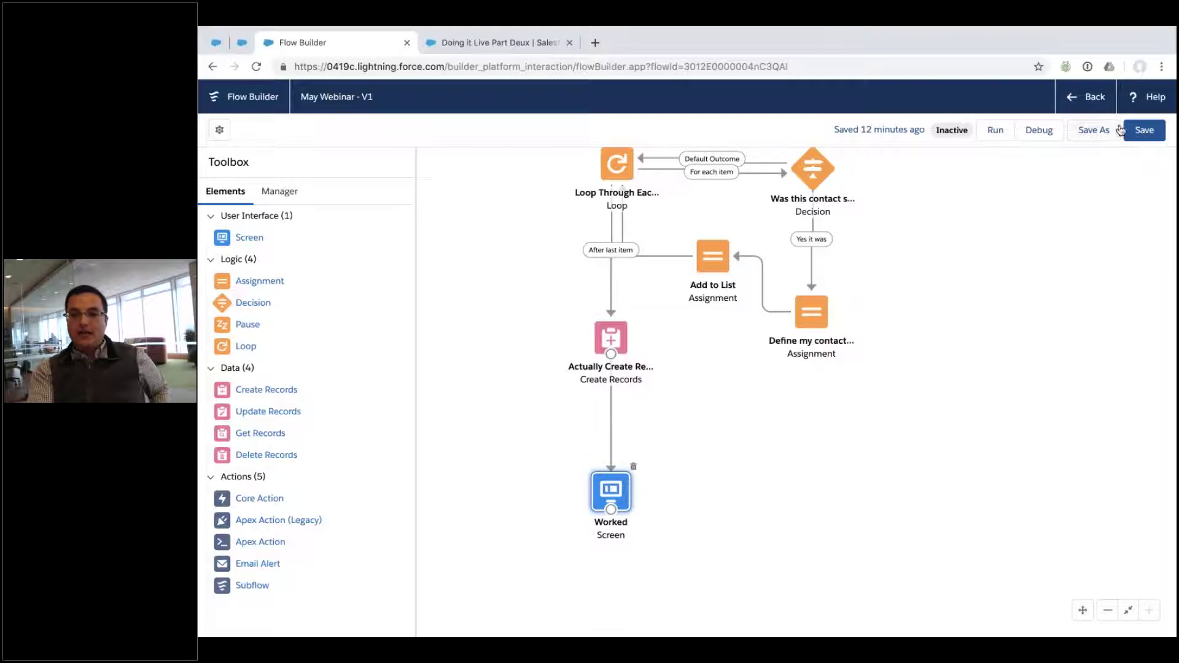
Step: Save the May Webinar flow as a new version
click(1117, 170)
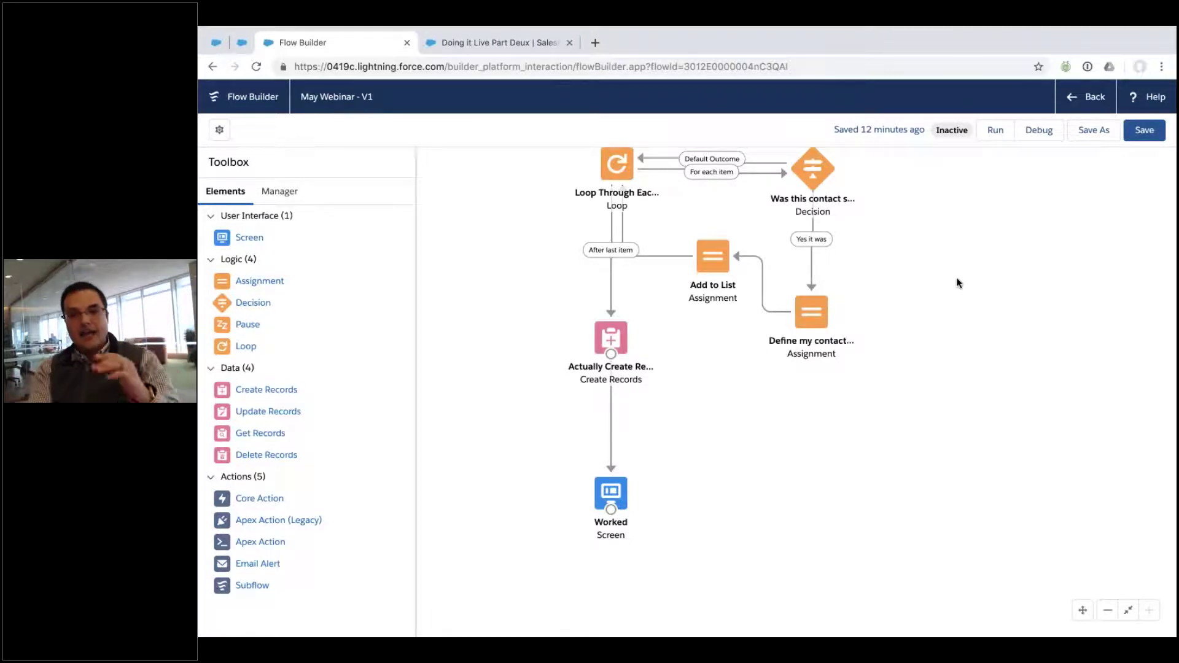
click(1095, 130)
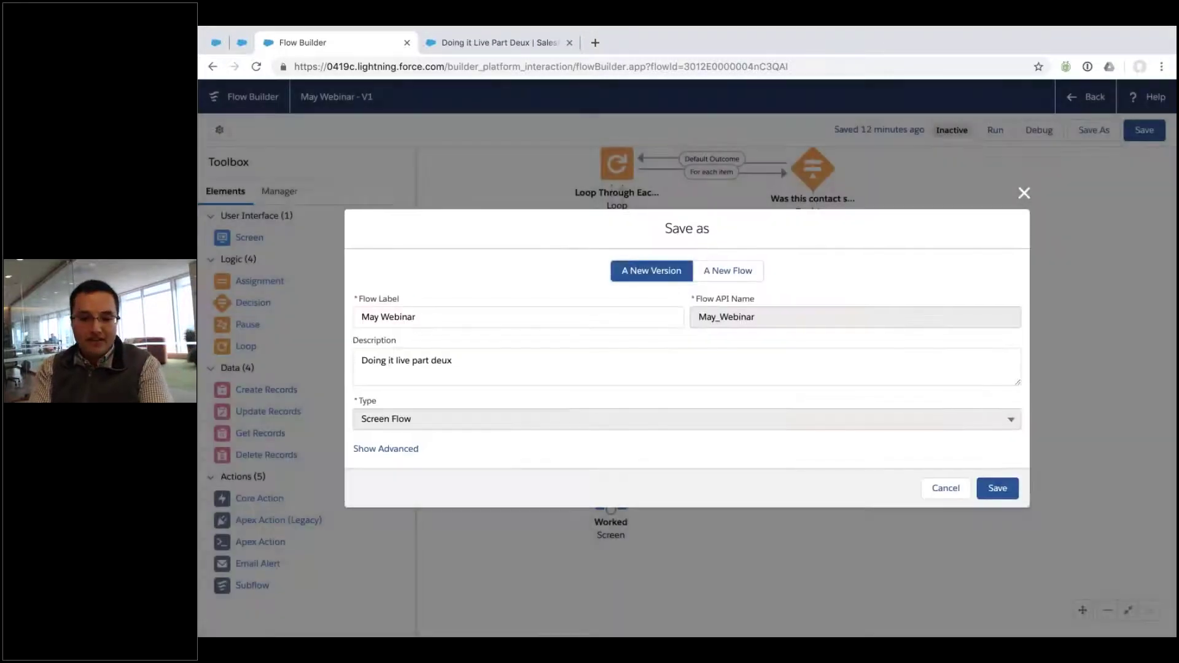
click(984, 491)
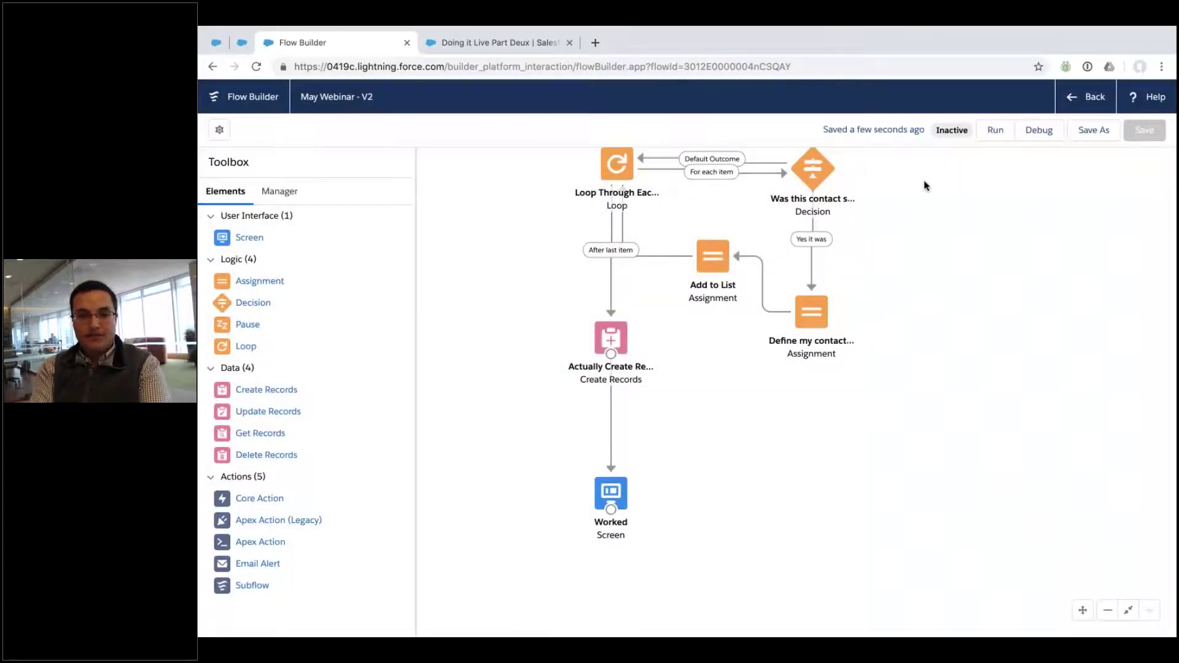
Step: Return to the Flows list in Setup and activate version 2 of the May Webinar flow
click(1081, 108)
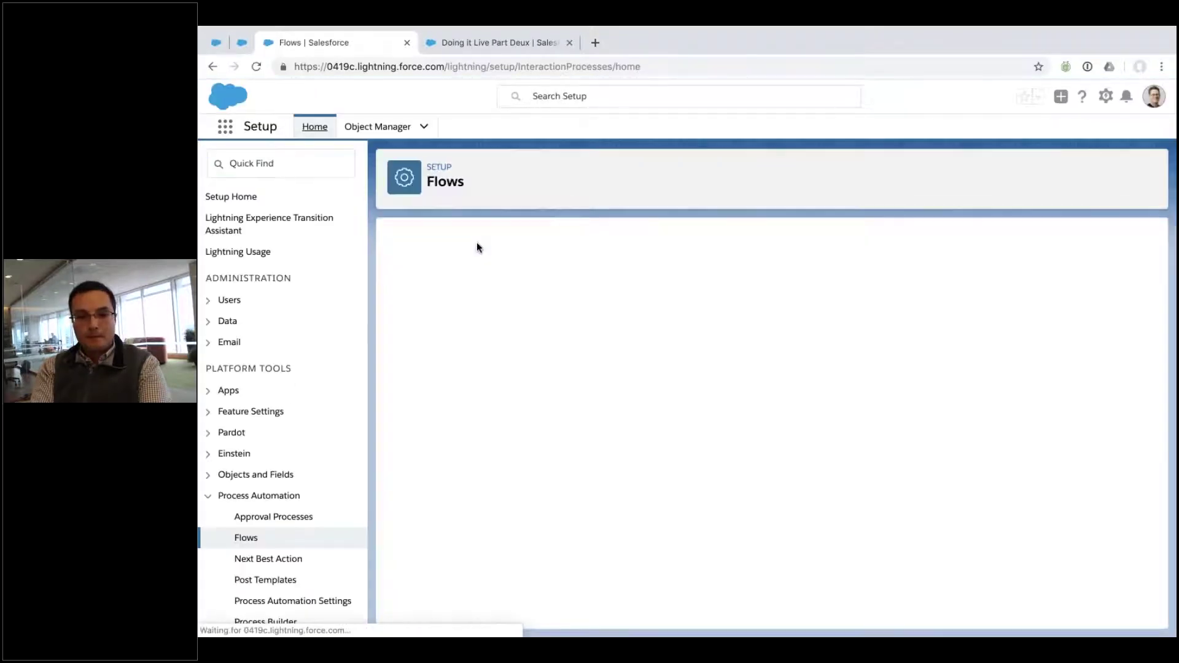
scroll(456, 462, down, 1)
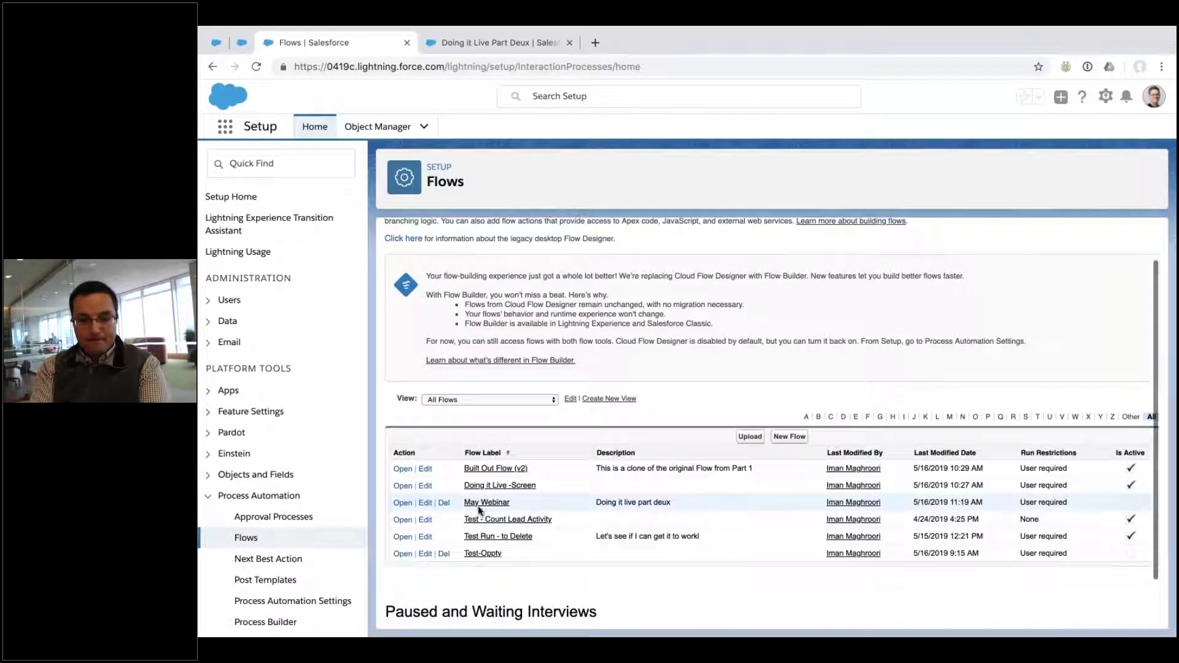
click(480, 504)
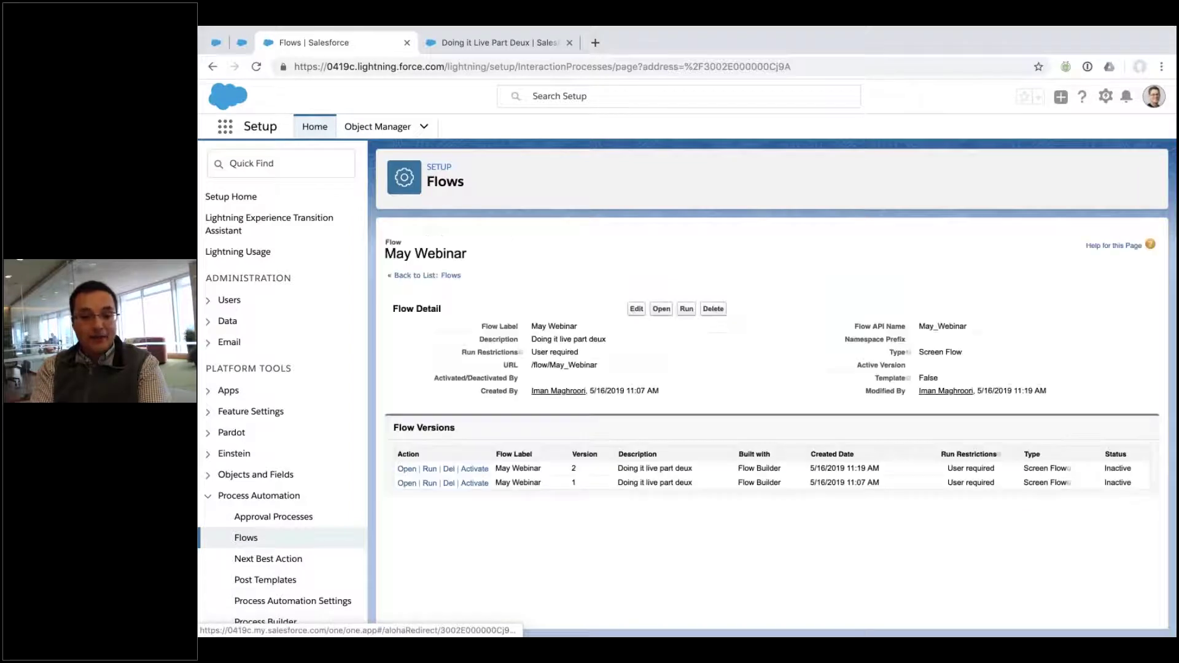
click(480, 472)
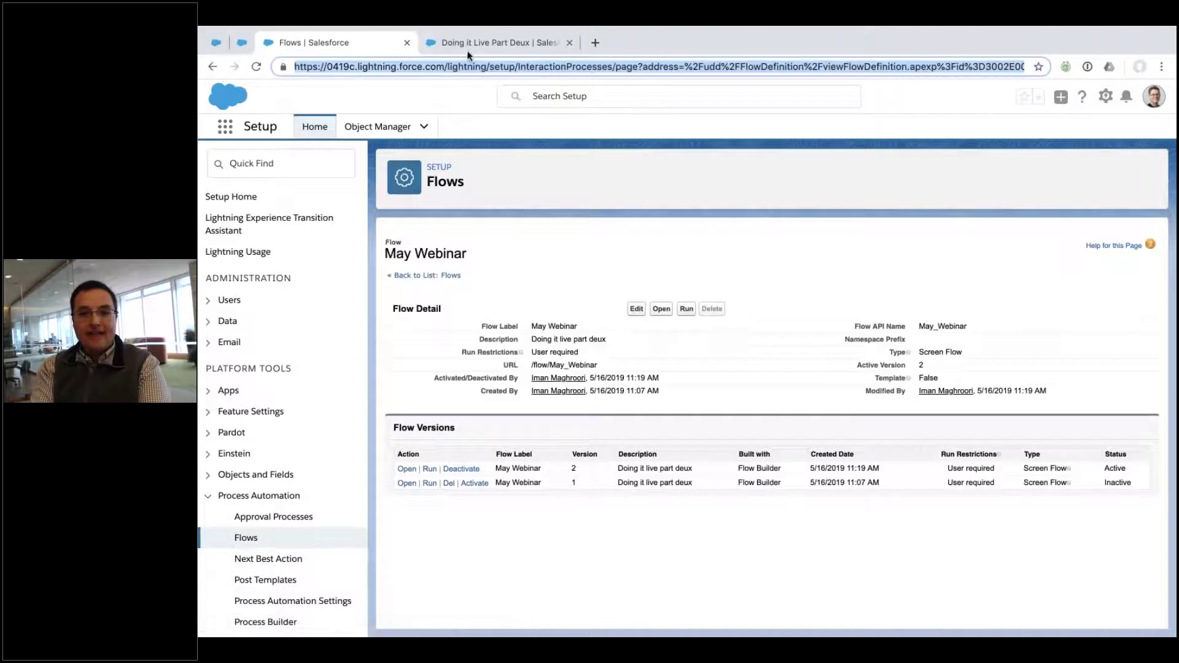
Step: Go from the Doing it Live Part Deux opportunity to the AB Partners, Inc. account and open its record page for editing
click(468, 54)
click(262, 233)
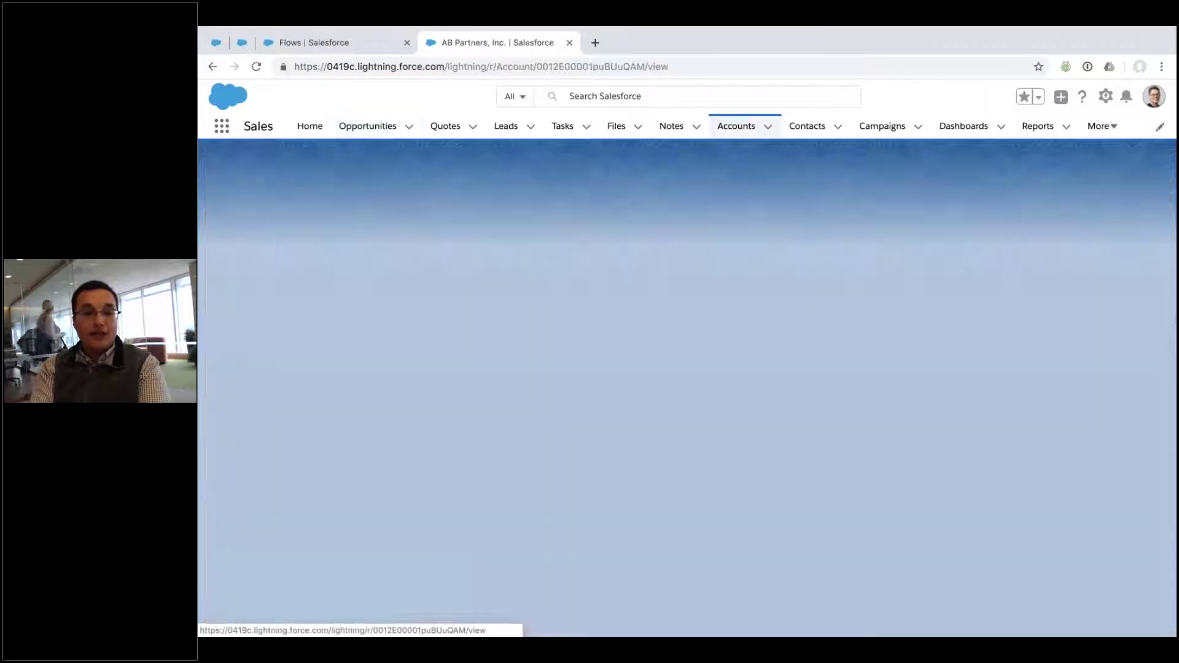
click(1106, 96)
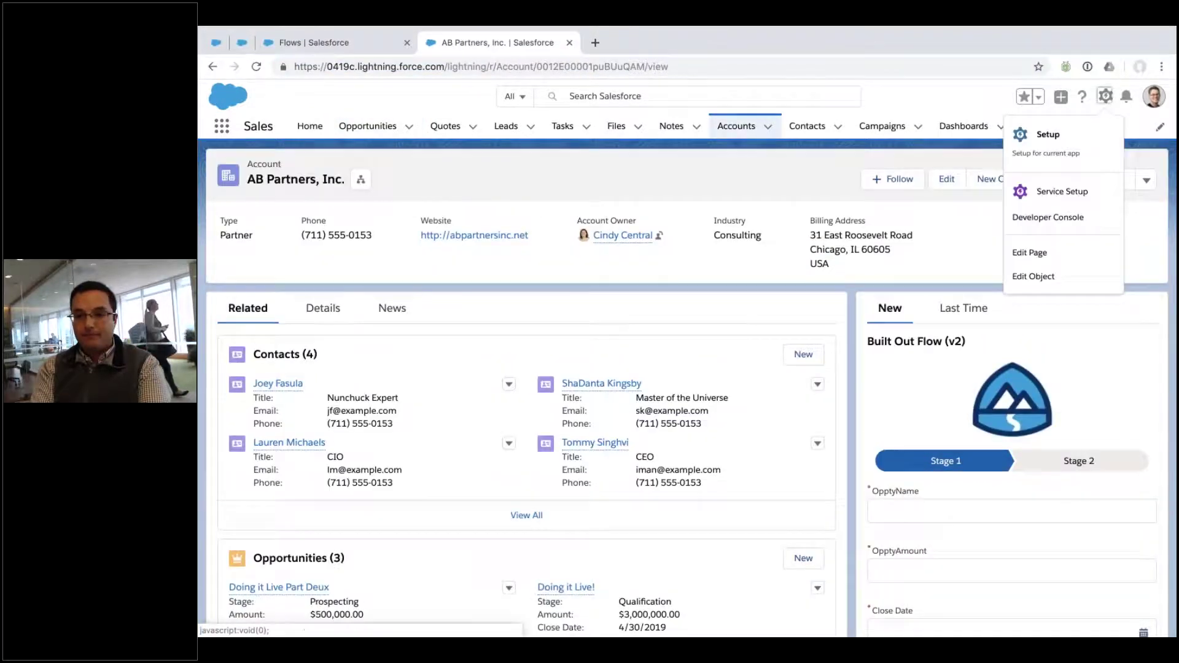
click(1029, 265)
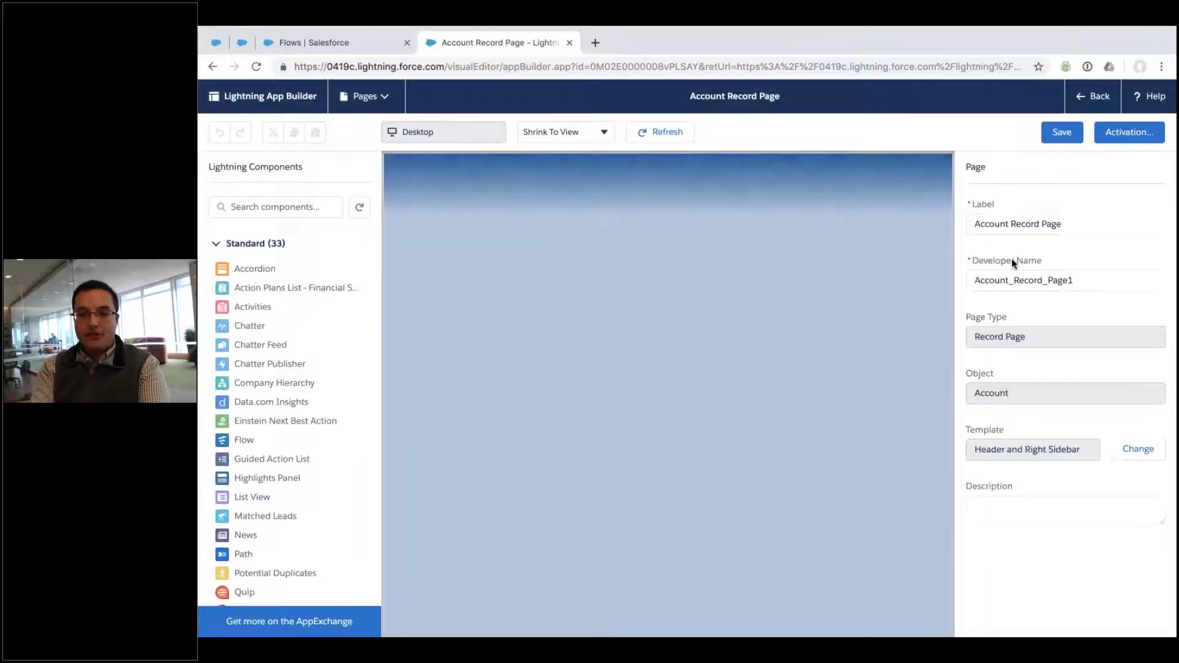
Step: Add a custom tab labelled Live to the sidebar tab set containing New and Last Time, and display its empty content
click(864, 269)
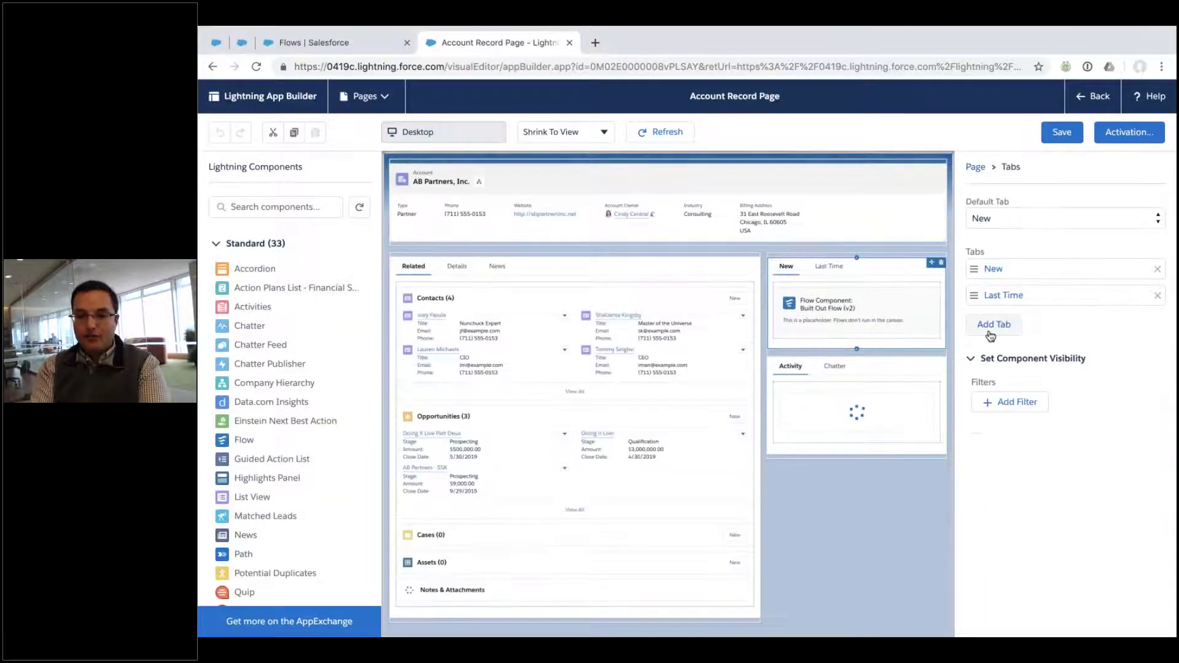
click(991, 323)
click(992, 330)
click(928, 317)
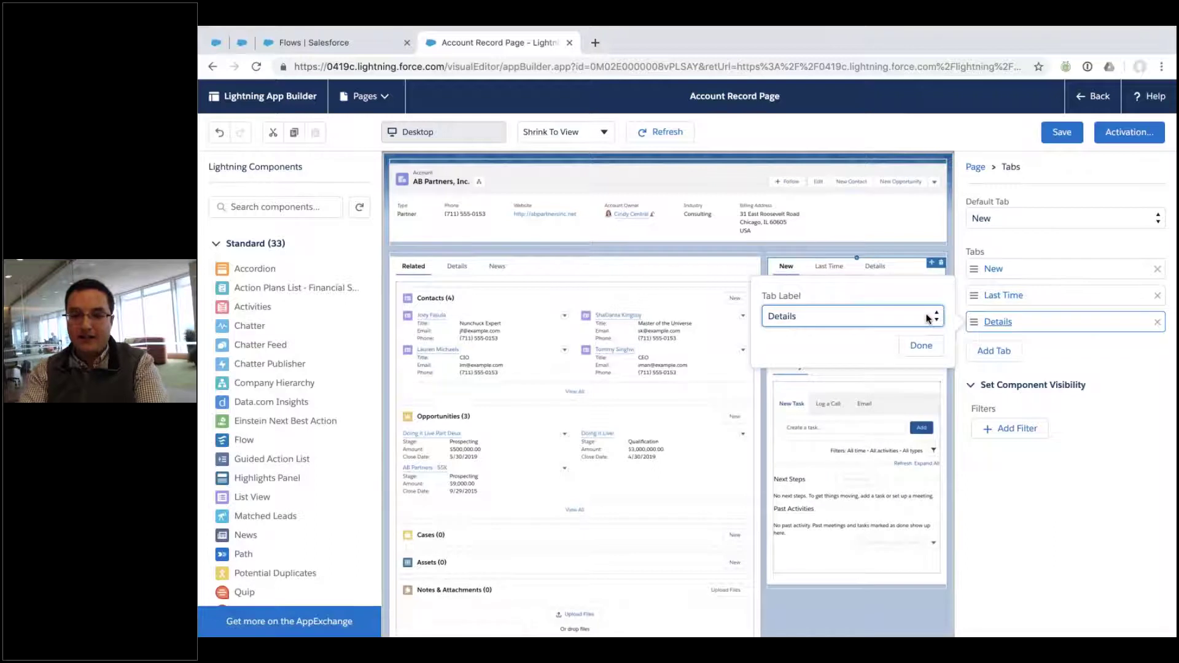
click(872, 218)
text(Live)
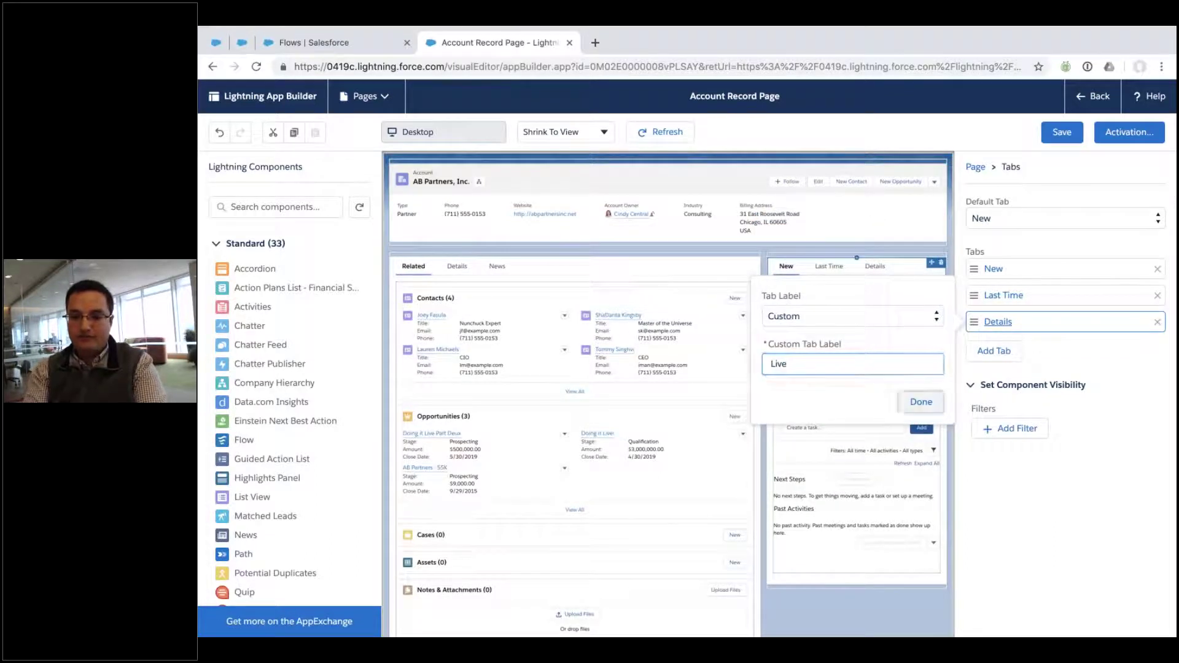
key(Return)
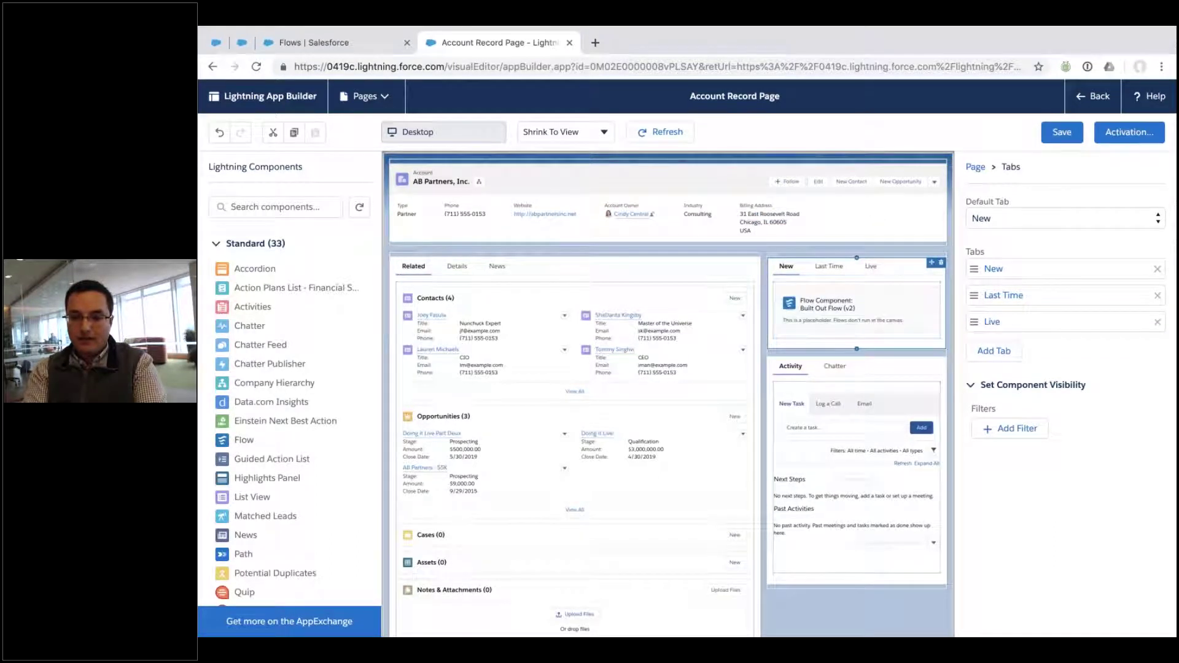
click(871, 268)
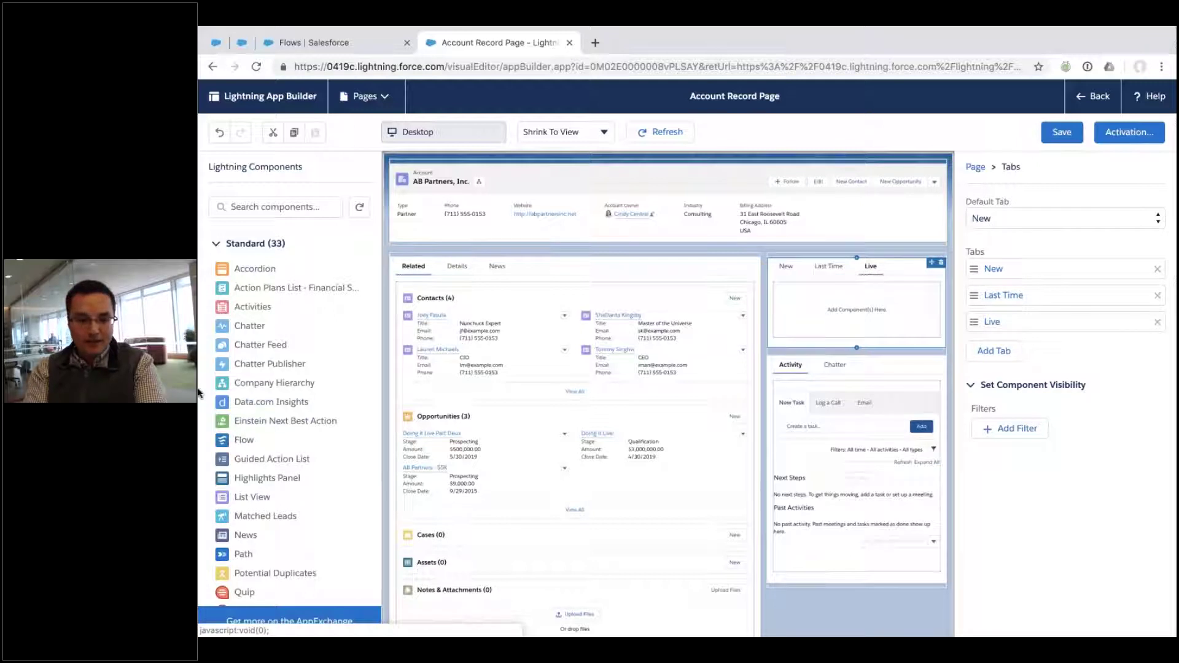
Step: Add a Flow component running May Webinar to the Live tab, pass the record ID into recordId, save, and return to the account
drag(244, 440, 856, 310)
click(993, 283)
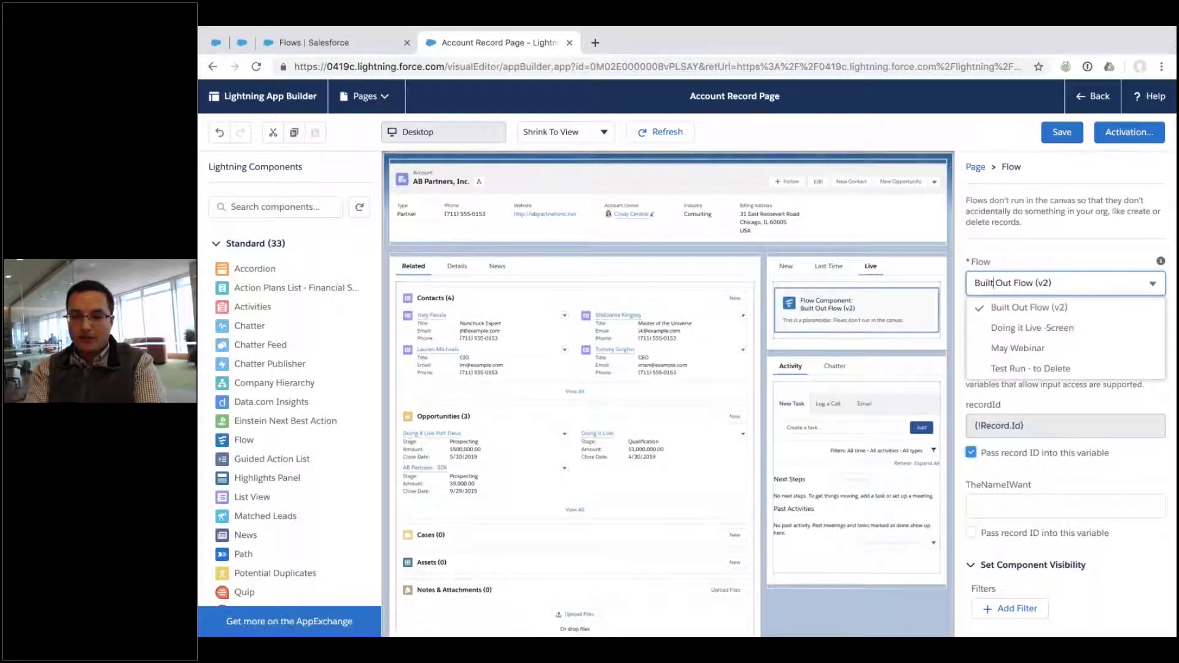
click(1013, 348)
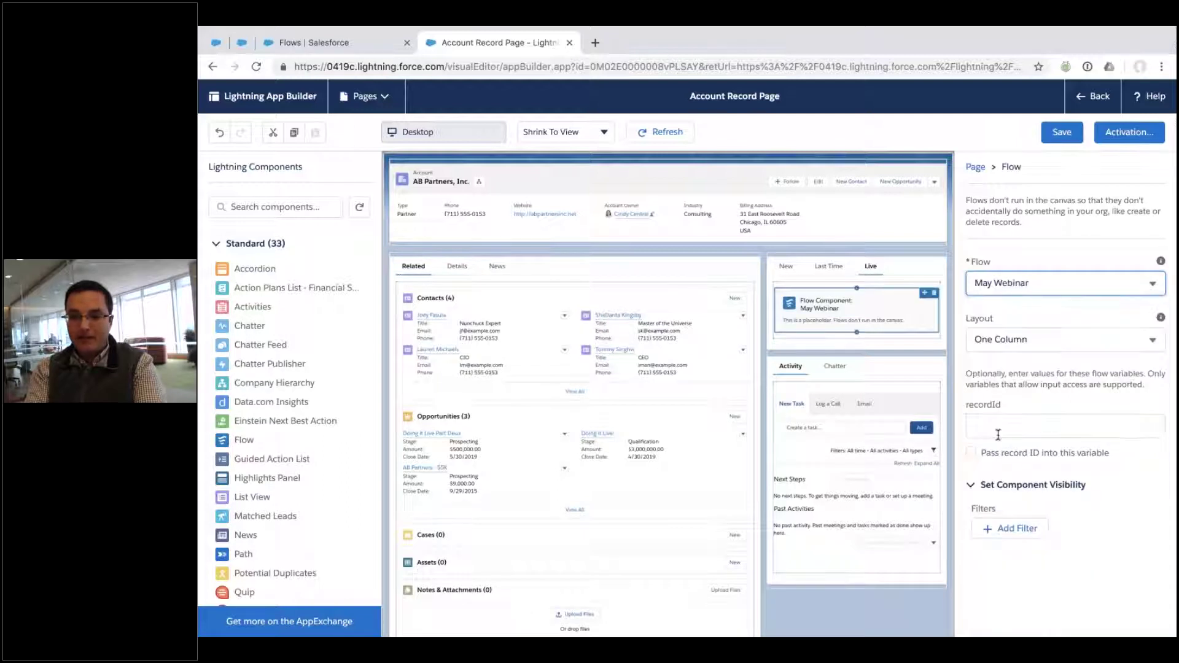
click(972, 453)
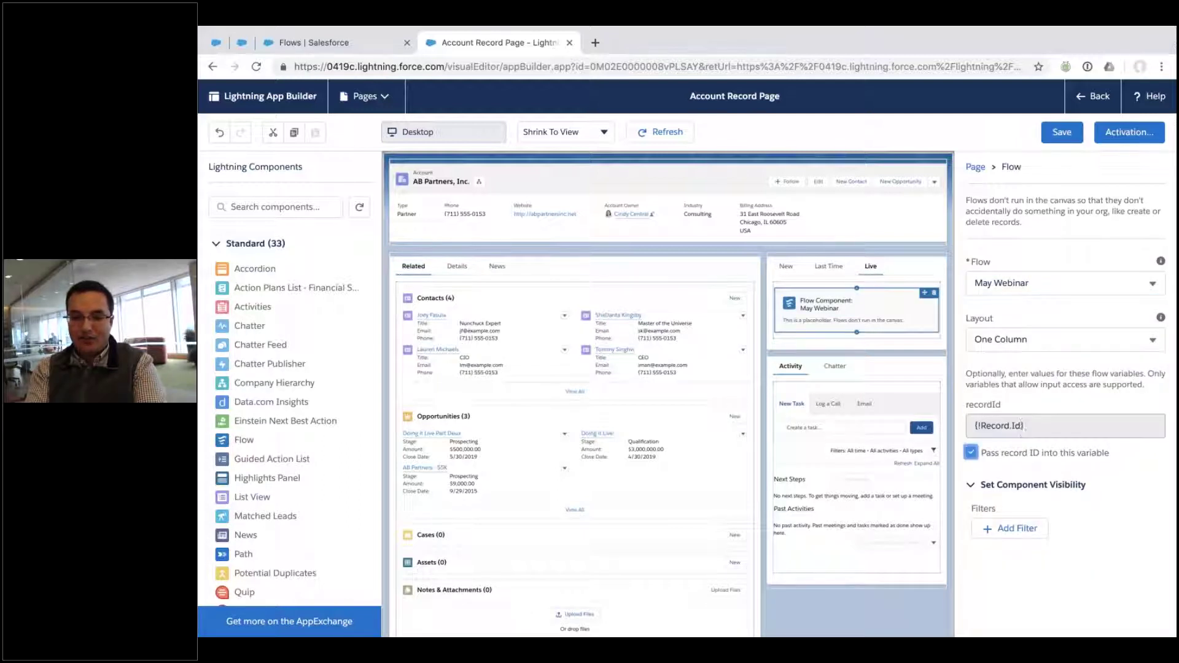
click(1062, 132)
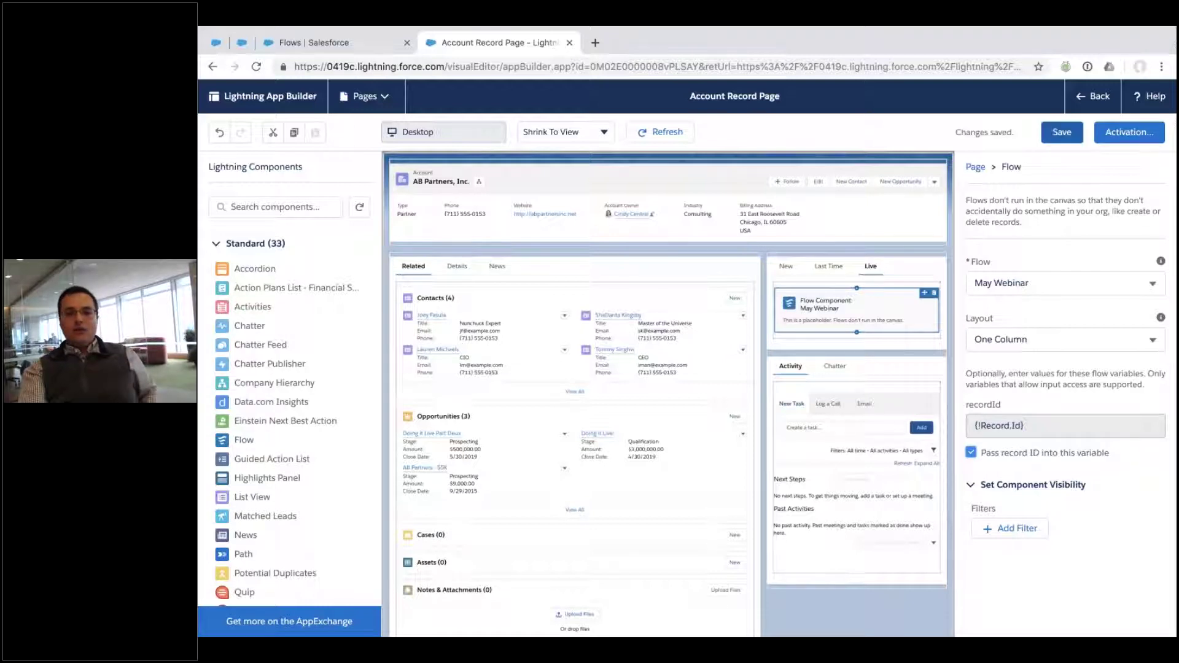
click(1089, 97)
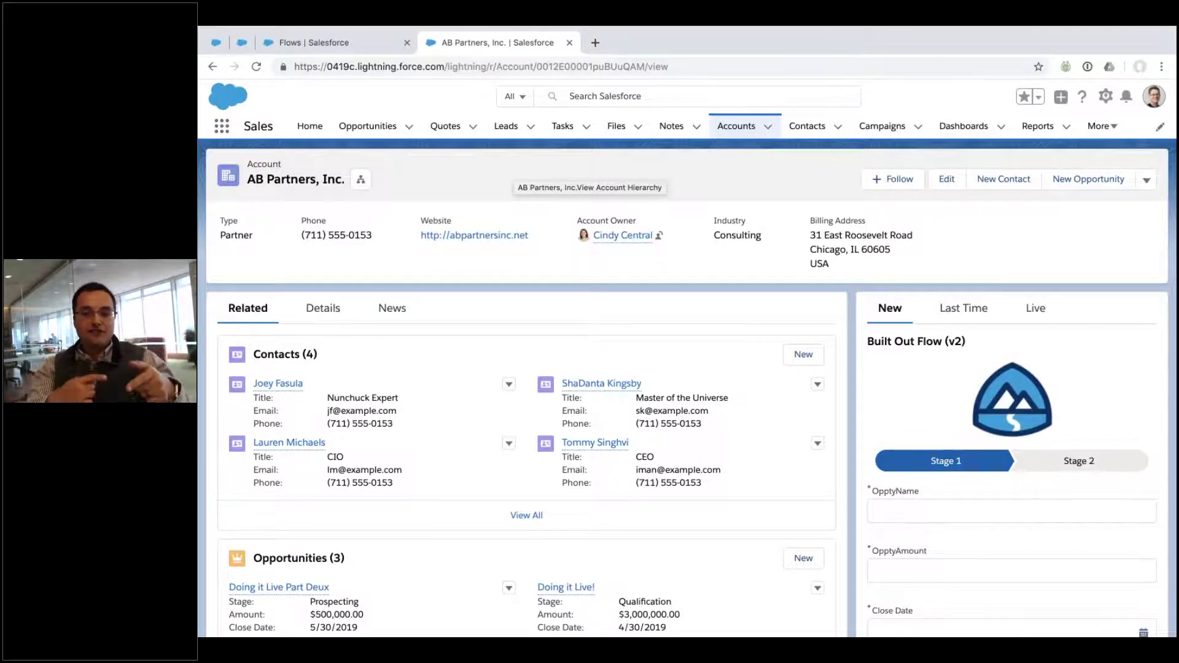
Step: In the Live tab's May Webinar flow, enter opportunity name May Webinar and amount 5,000, and choose a close date
click(1036, 308)
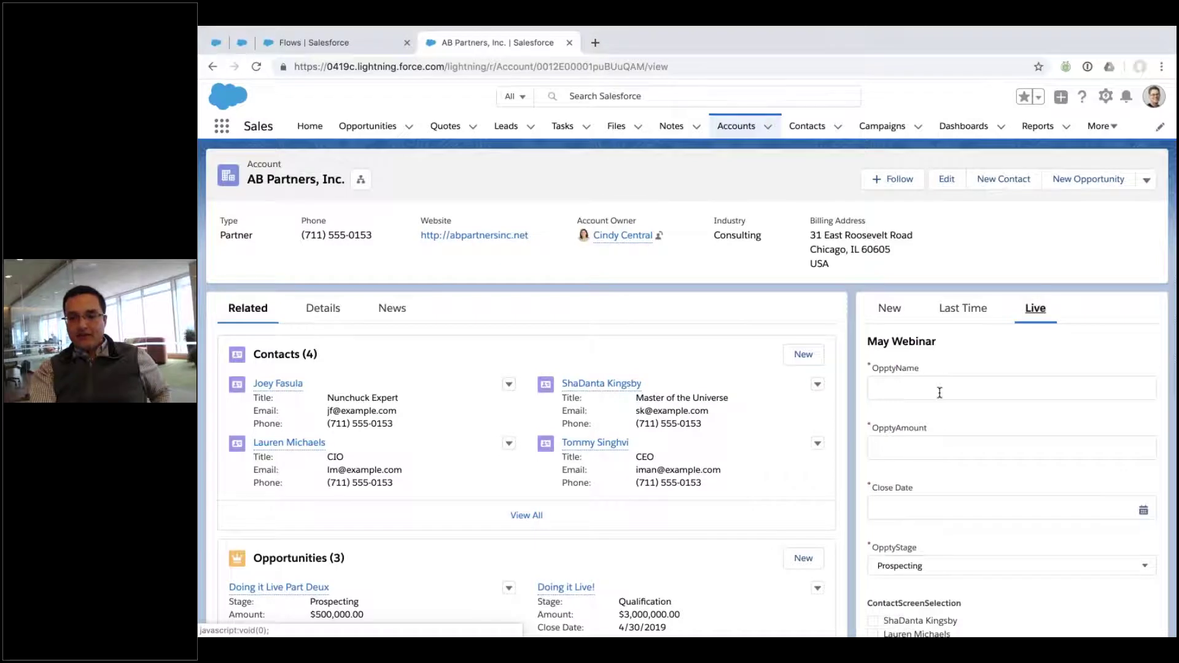
scroll(940, 393, down, 3)
click(903, 309)
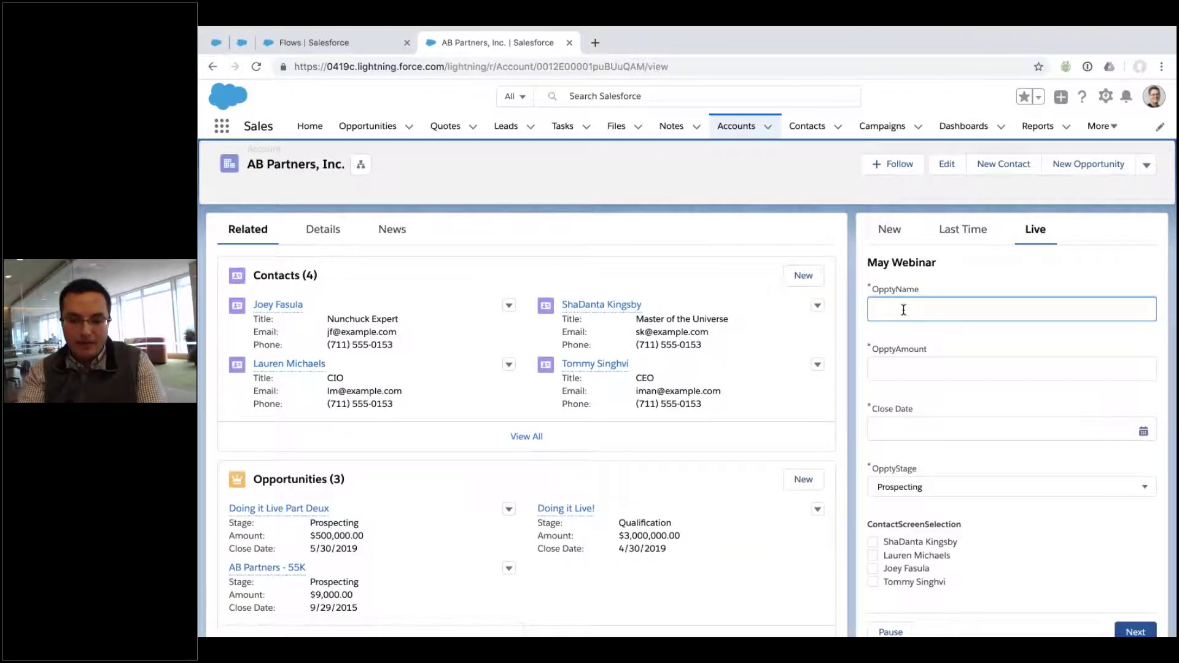
text(May Webinar)
key(Tab)
text(5,000)
key(Tab)
click(992, 437)
click(991, 614)
Step: Choose the opportunity stage and contacts in the May Webinar flow, and submit the screen
click(925, 488)
click(958, 518)
scroll(966, 532, down, 1)
click(933, 511)
click(935, 495)
click(1137, 548)
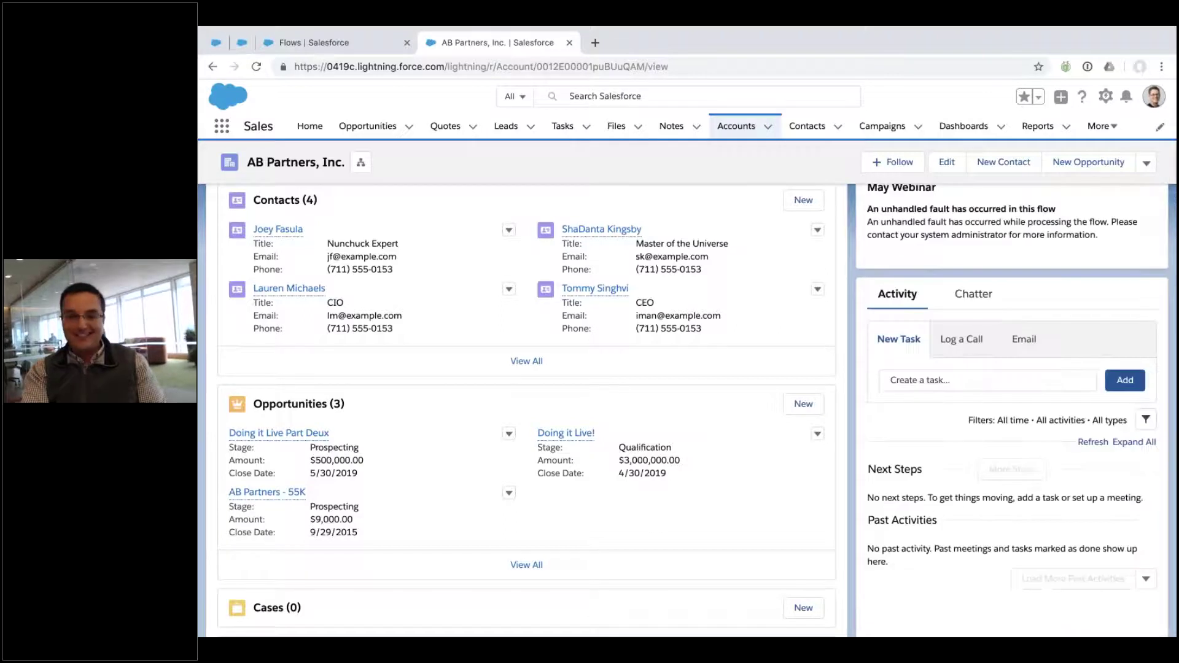
Step: Open version 2 of the May Webinar flow in Flow Builder from the Flows setup page
scroll(949, 242, up, 1)
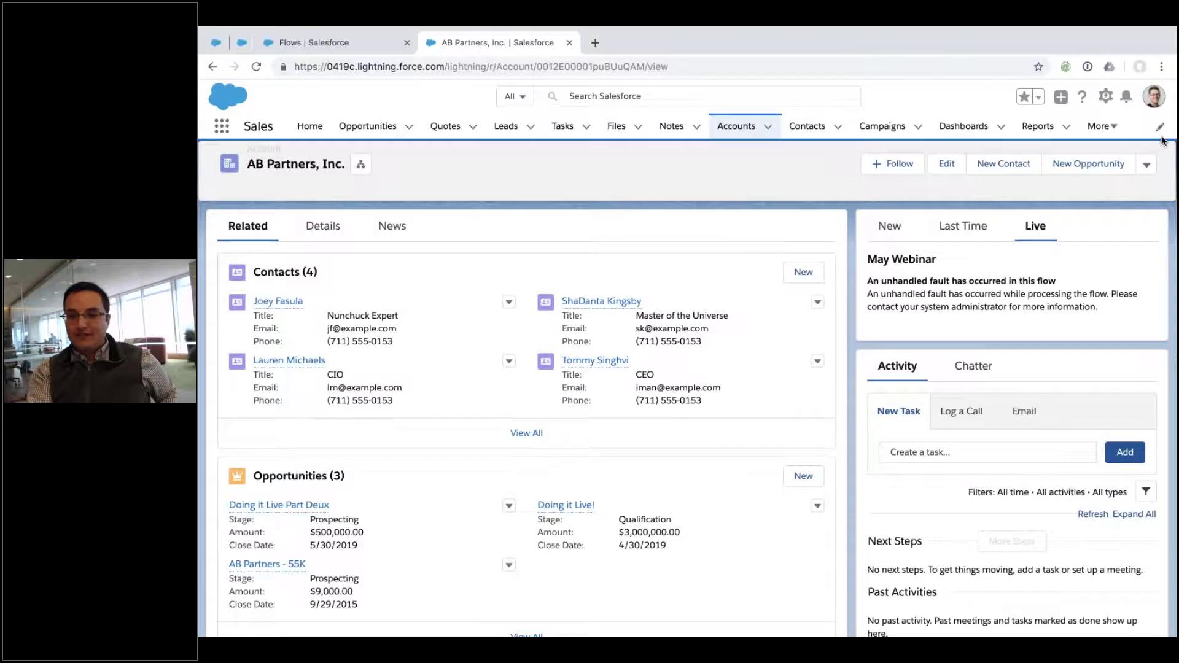
key(ctrl+shift+Tab)
click(402, 468)
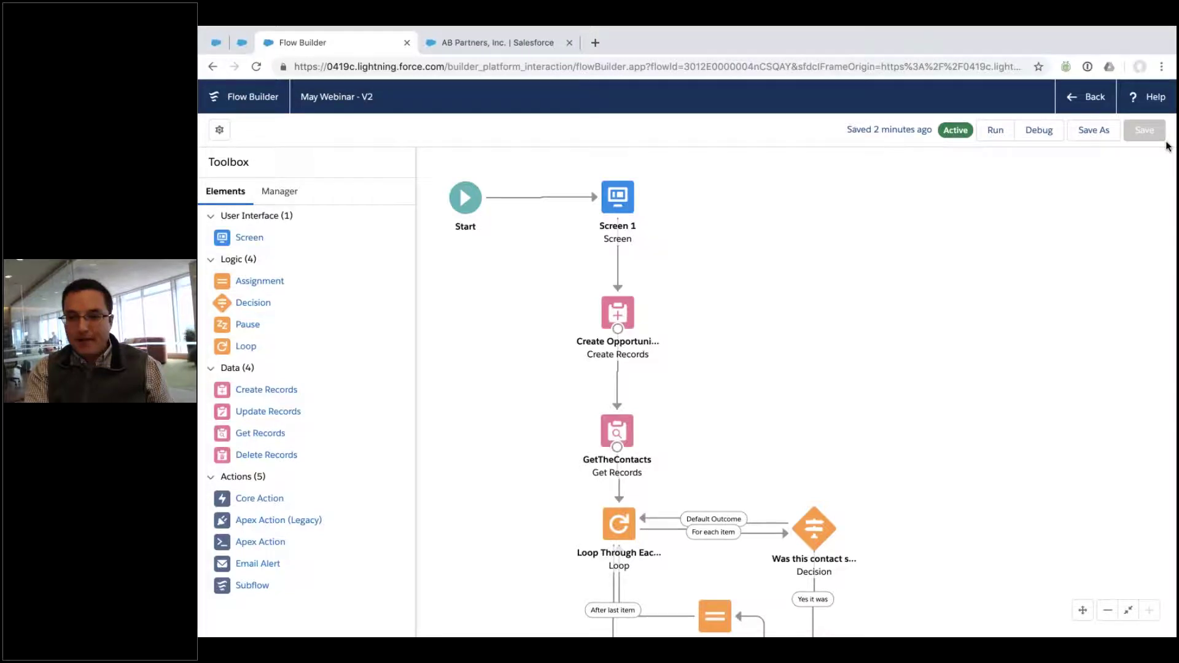
Step: Switch to Gmail, read the error email for the May_Webinar flow, and return to Flow Builder
key(super+grave)
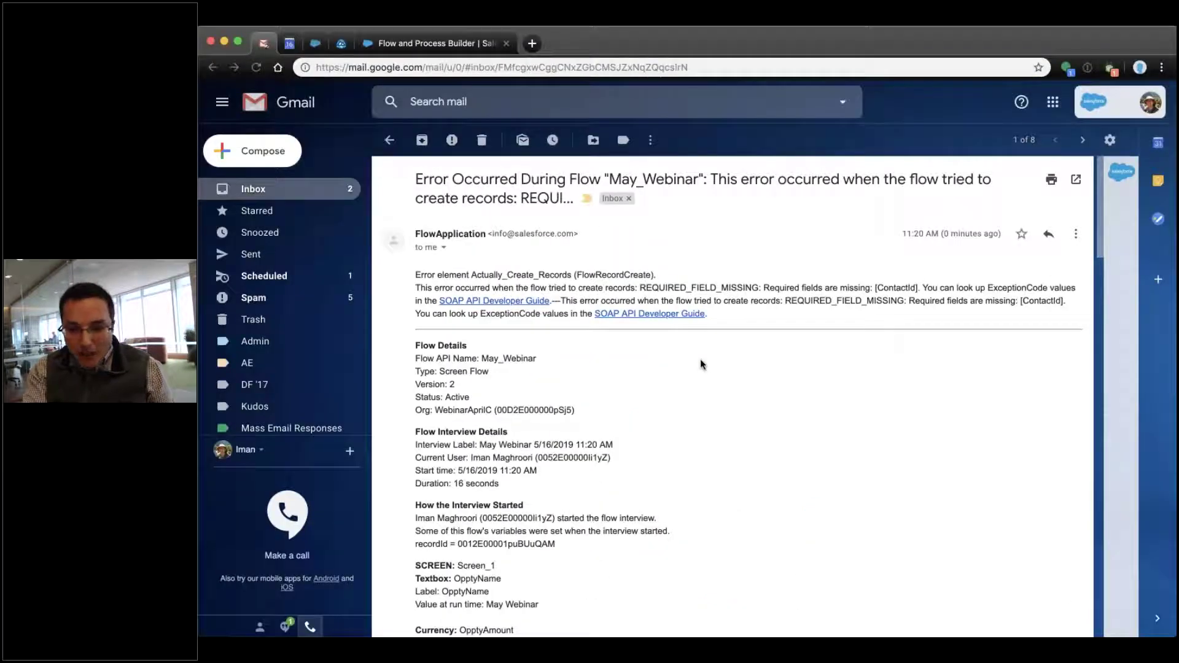
drag(670, 289, 753, 282)
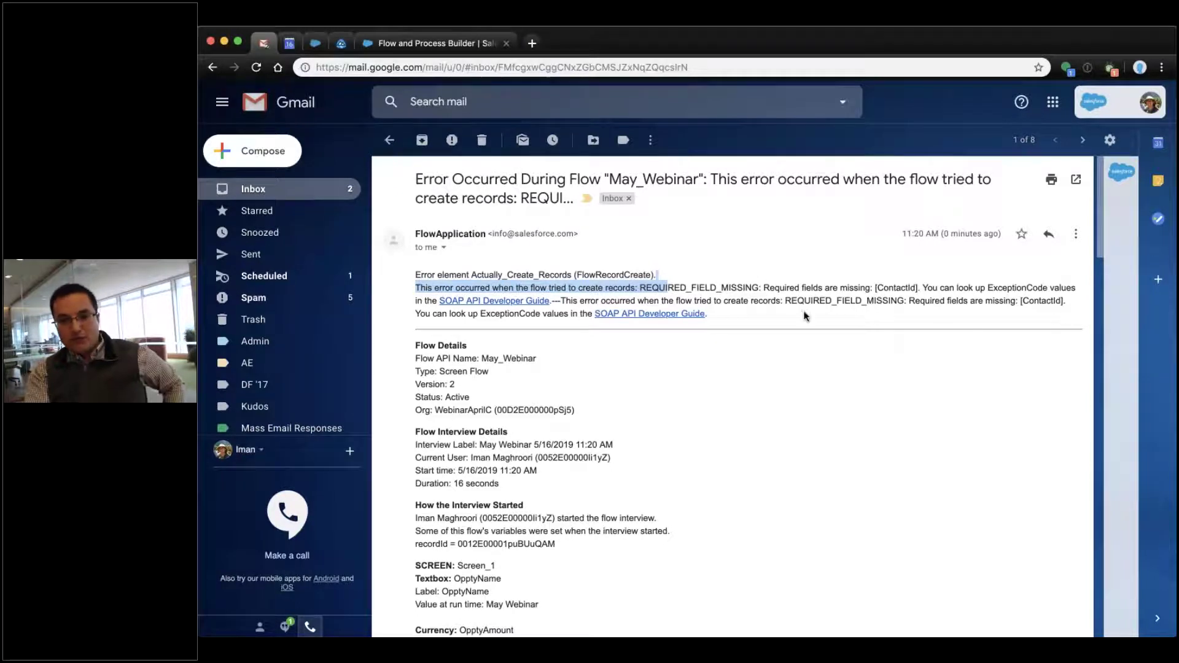
click(225, 42)
key(ctrl+Up)
click(672, 30)
key(ctrl+Up)
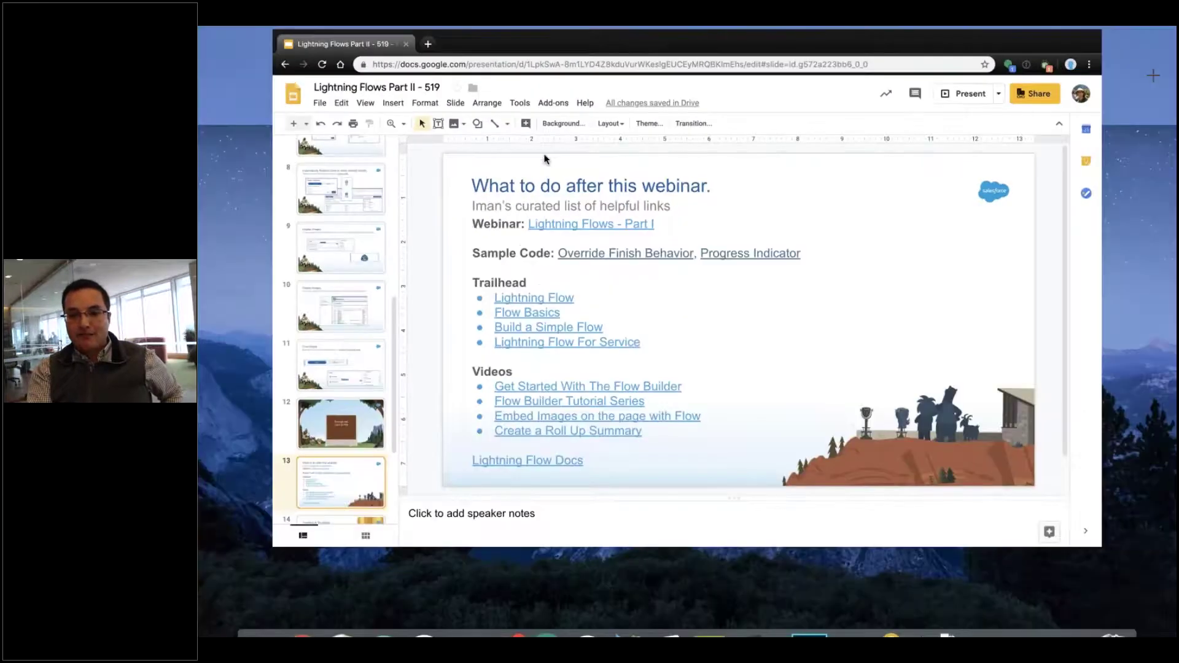
click(792, 101)
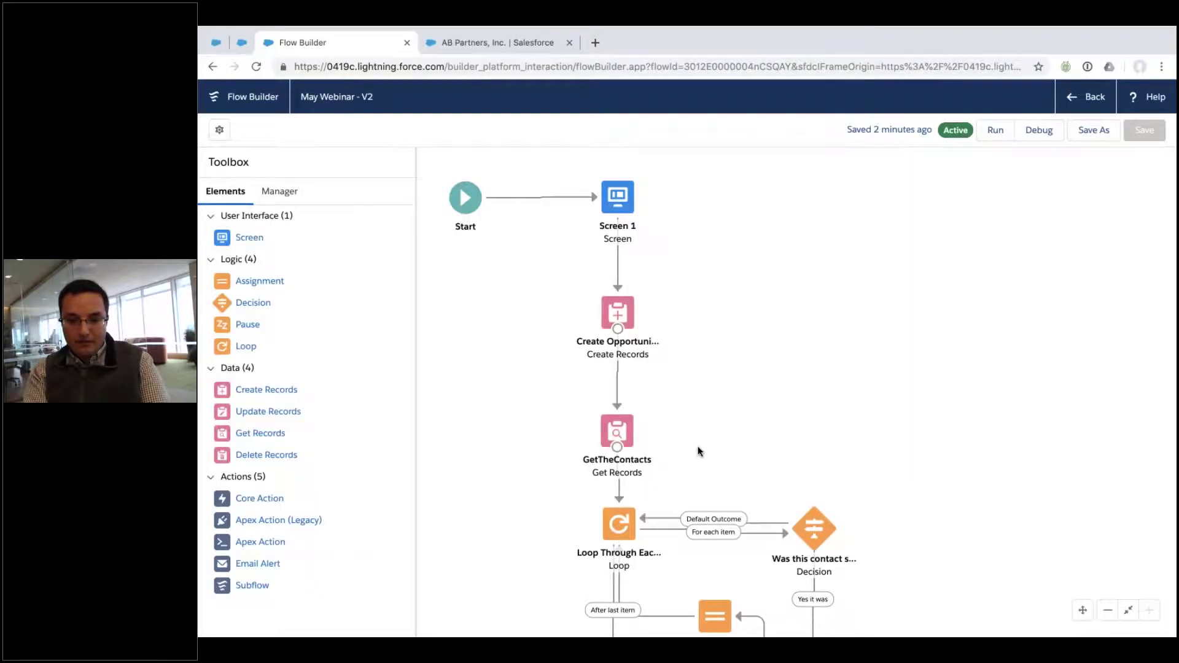
Step: In the Define my contact role assignment, replace the {!ContactRoleSingle.Id} variable with {!ContactRoleSingle.ContactId} and accept the edit
drag(692, 387, 692, 240)
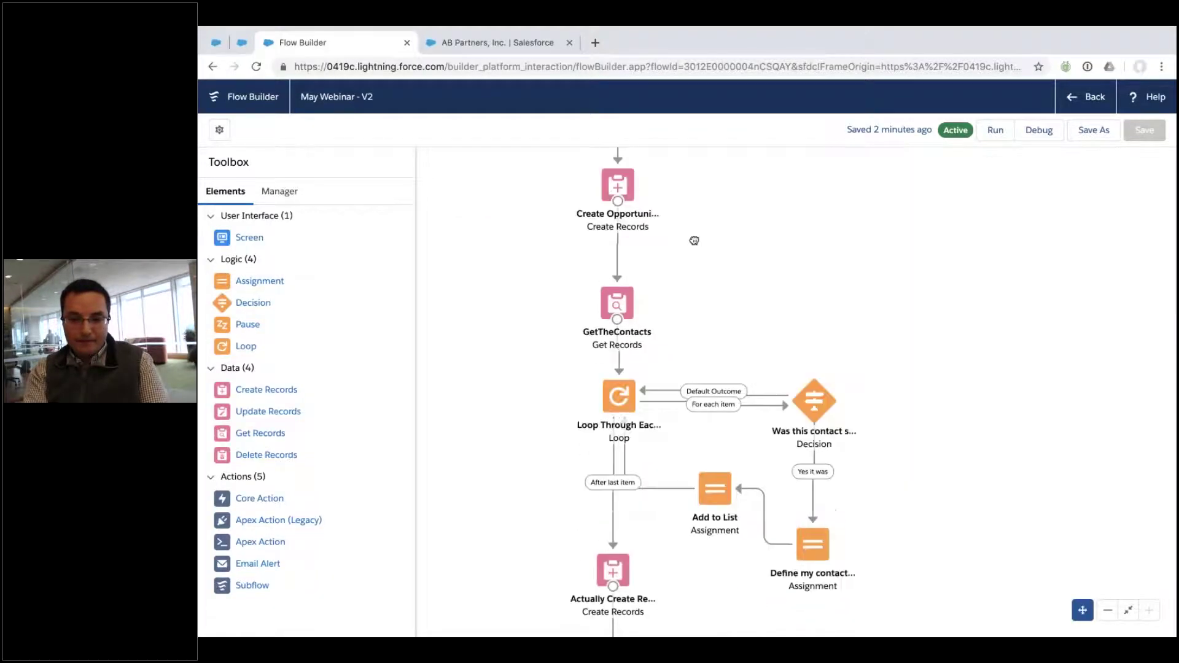
drag(565, 547, 536, 345)
drag(739, 315, 735, 250)
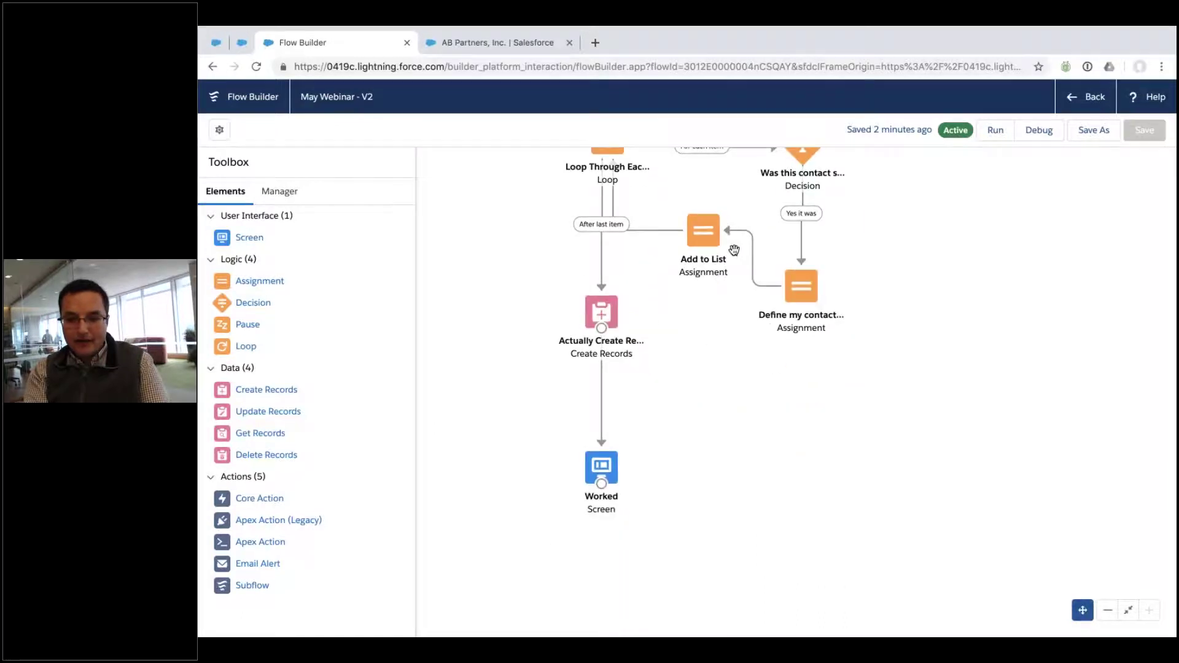
double_click(801, 285)
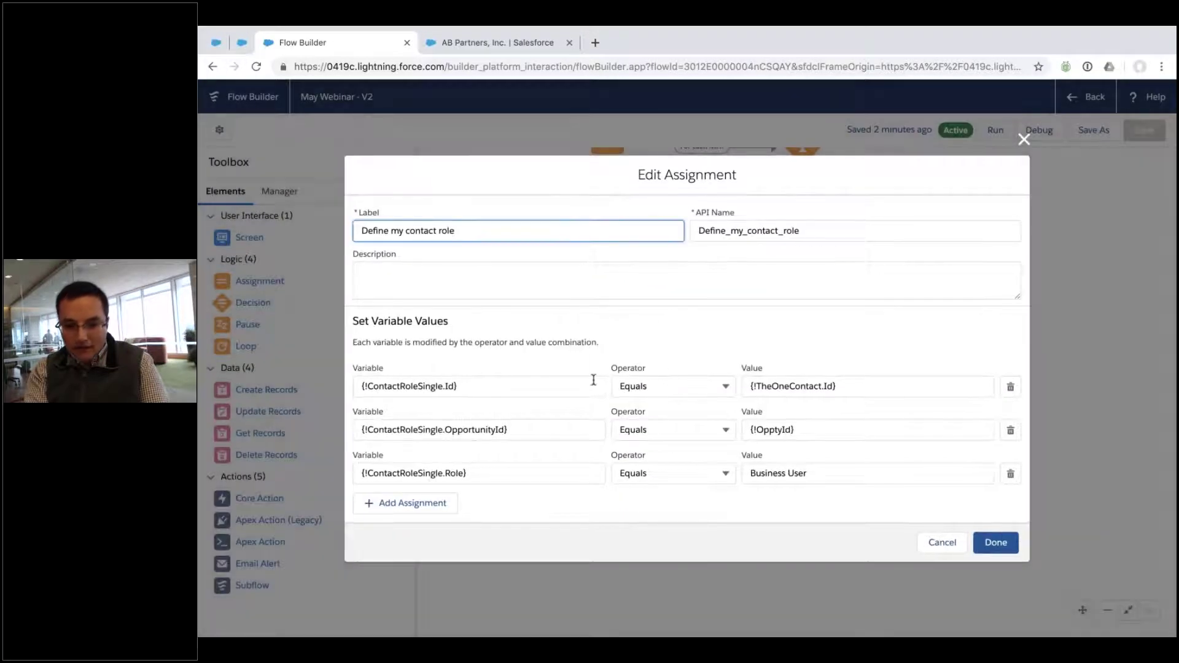
click(865, 384)
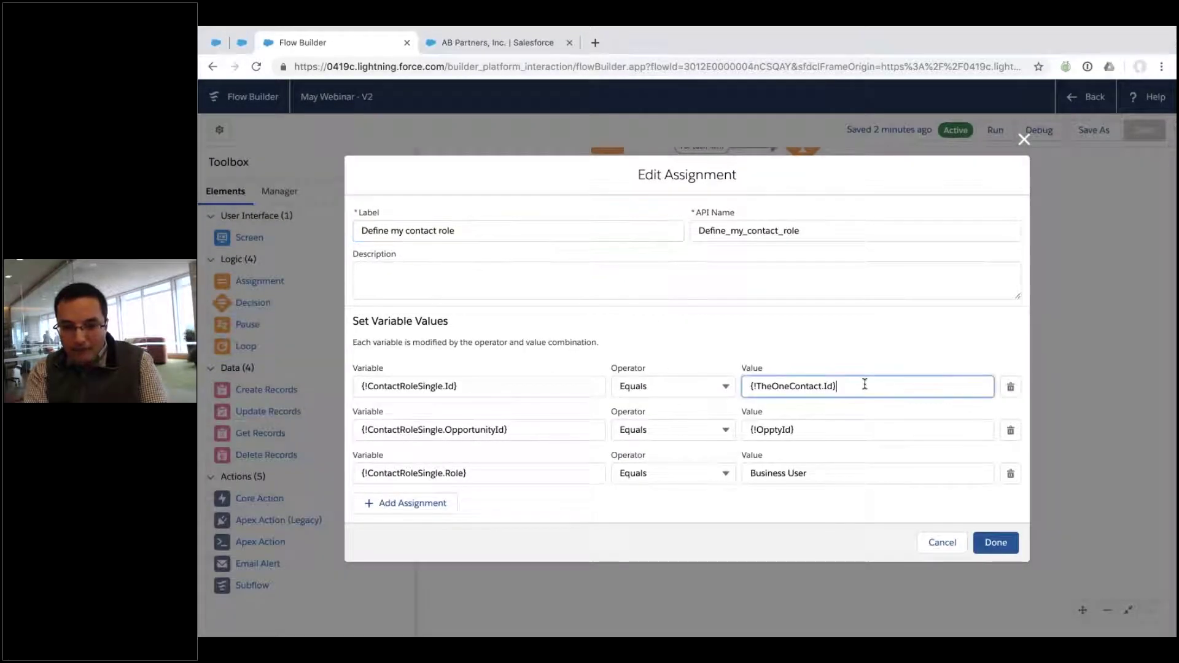
click(801, 516)
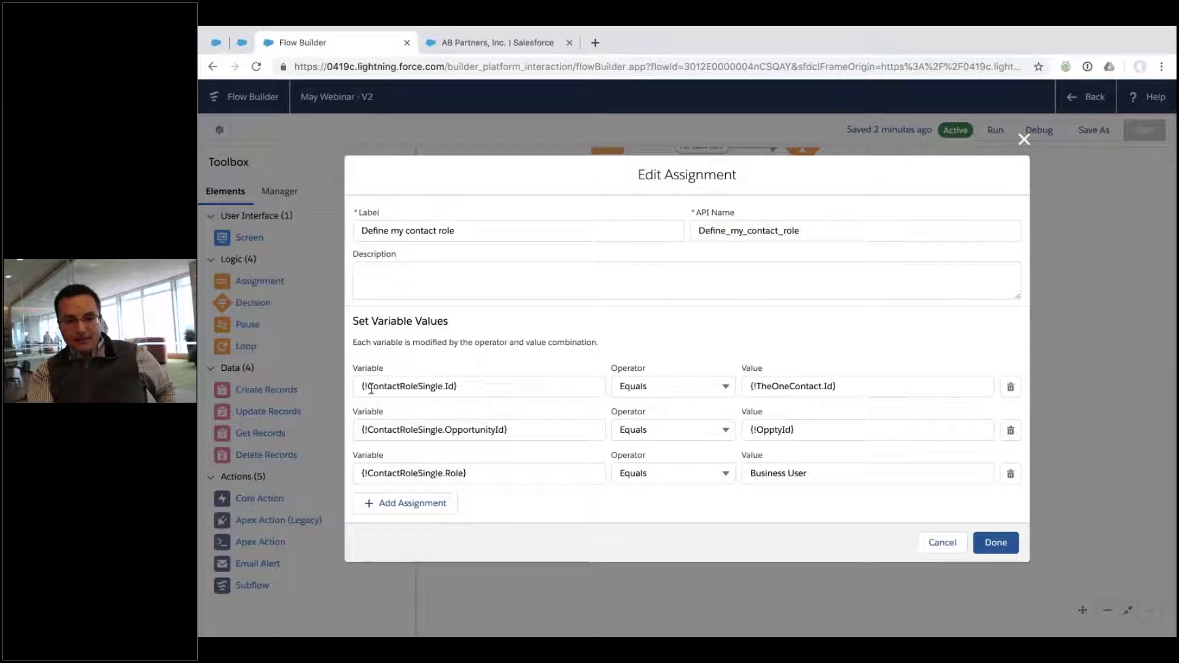
click(488, 381)
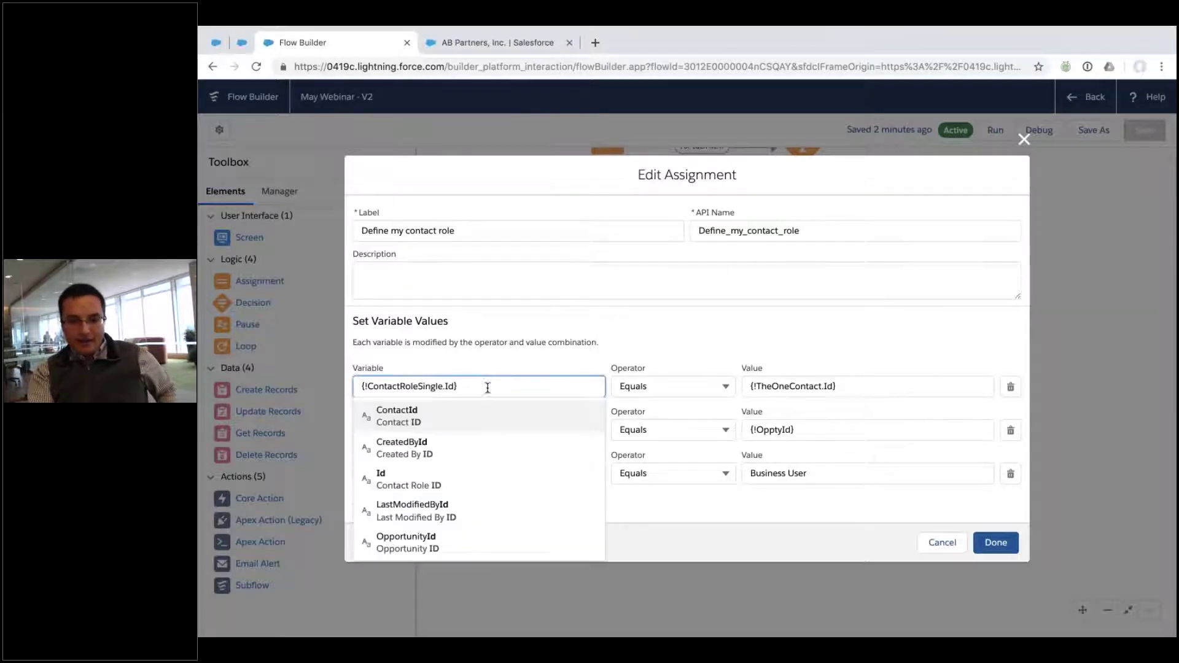
key(Return)
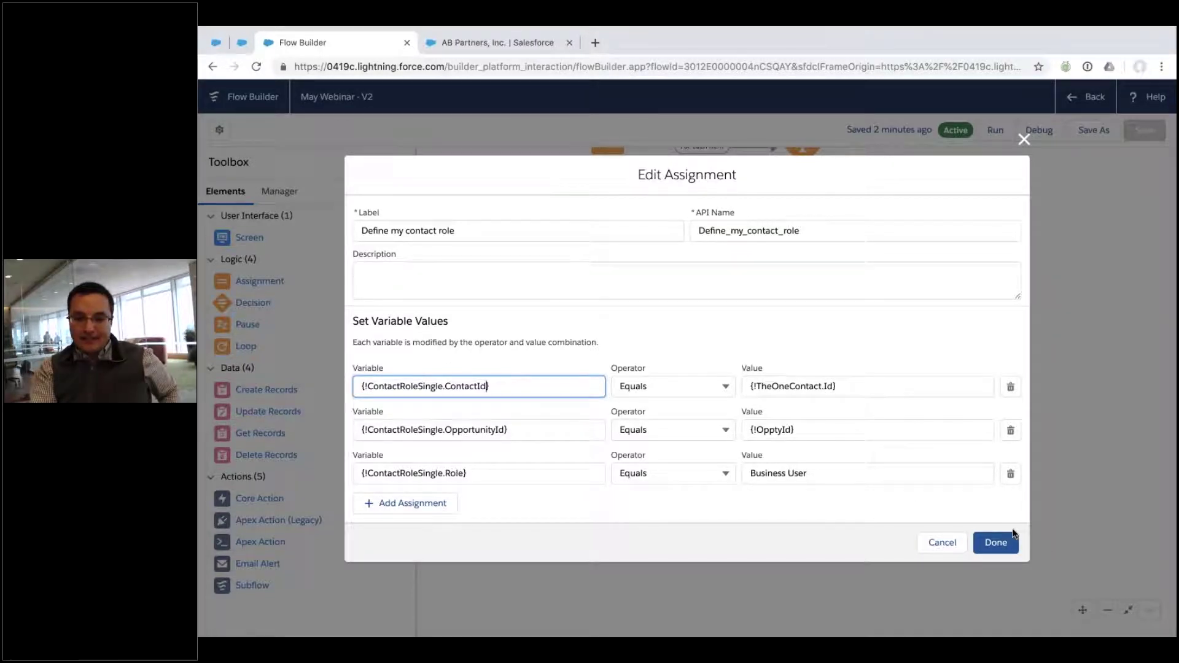
click(996, 542)
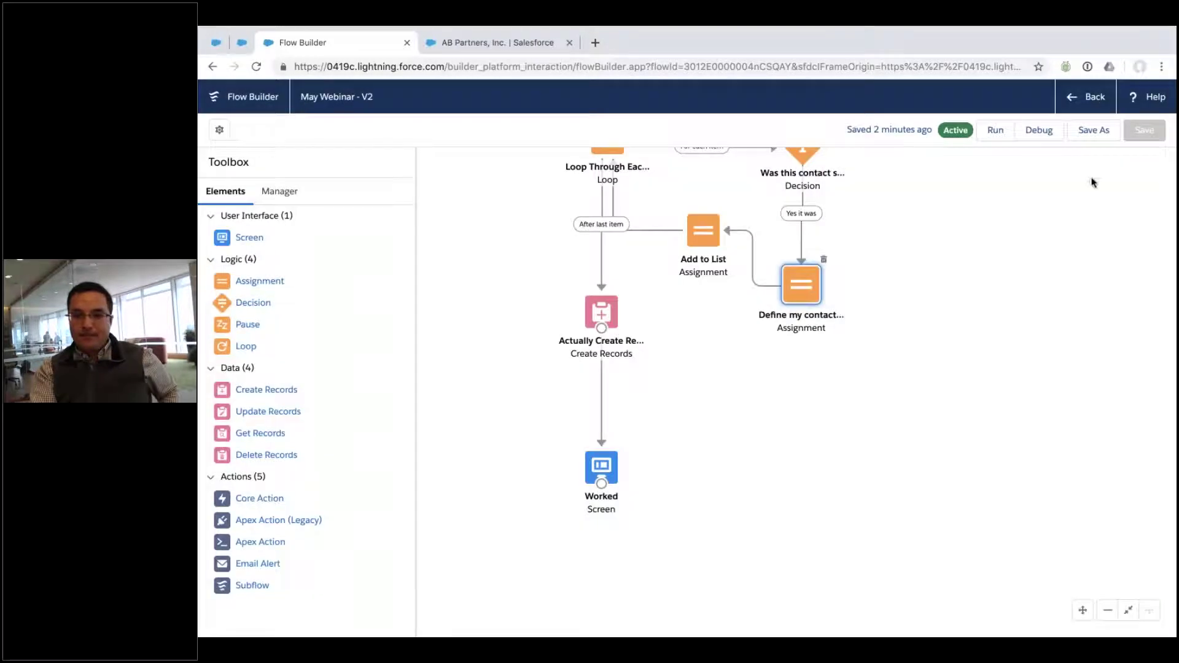
Step: Save the May Webinar flow as a new version and activate version 3 from its Flows setup detail page
click(1094, 129)
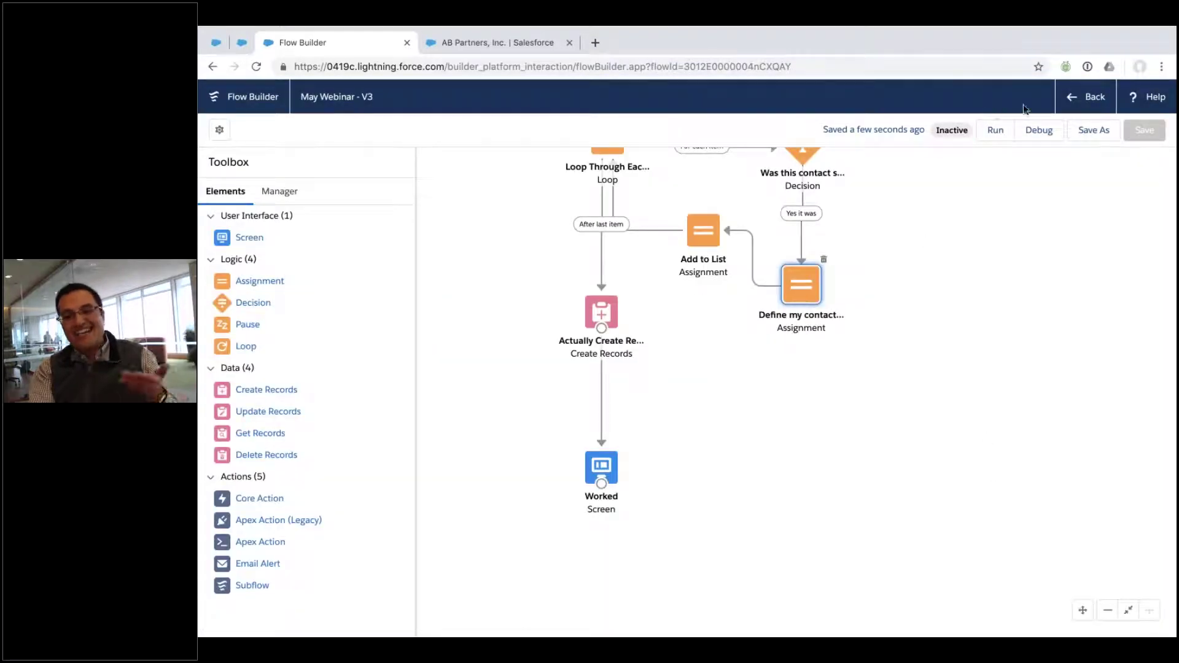
click(1085, 98)
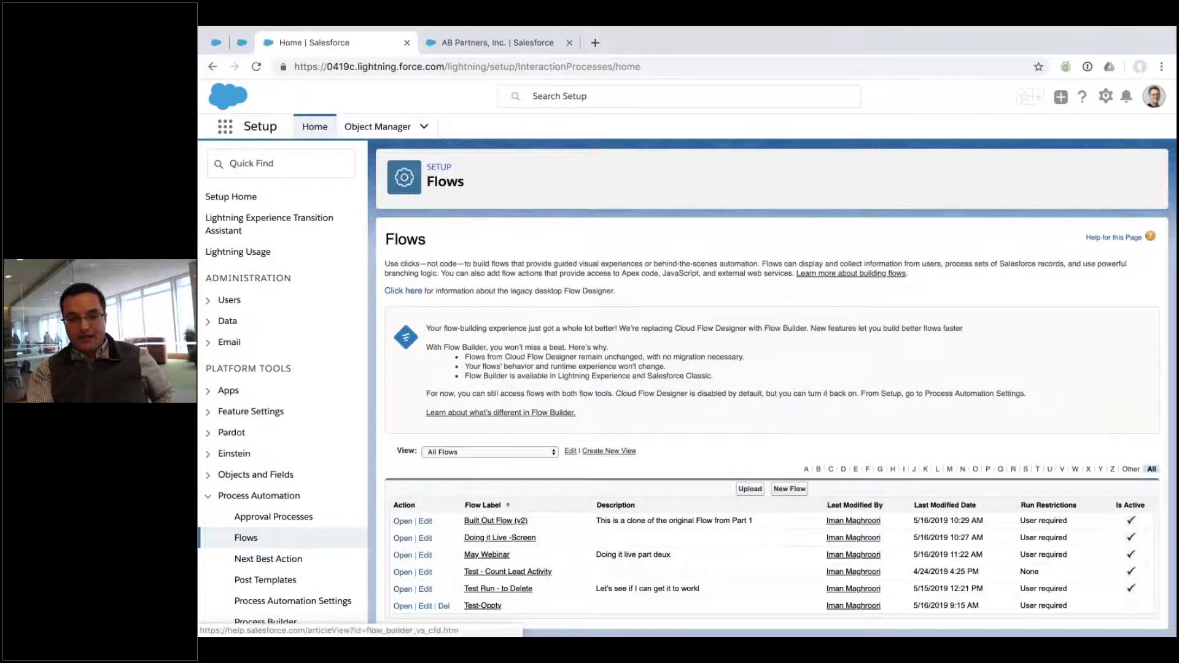
click(481, 556)
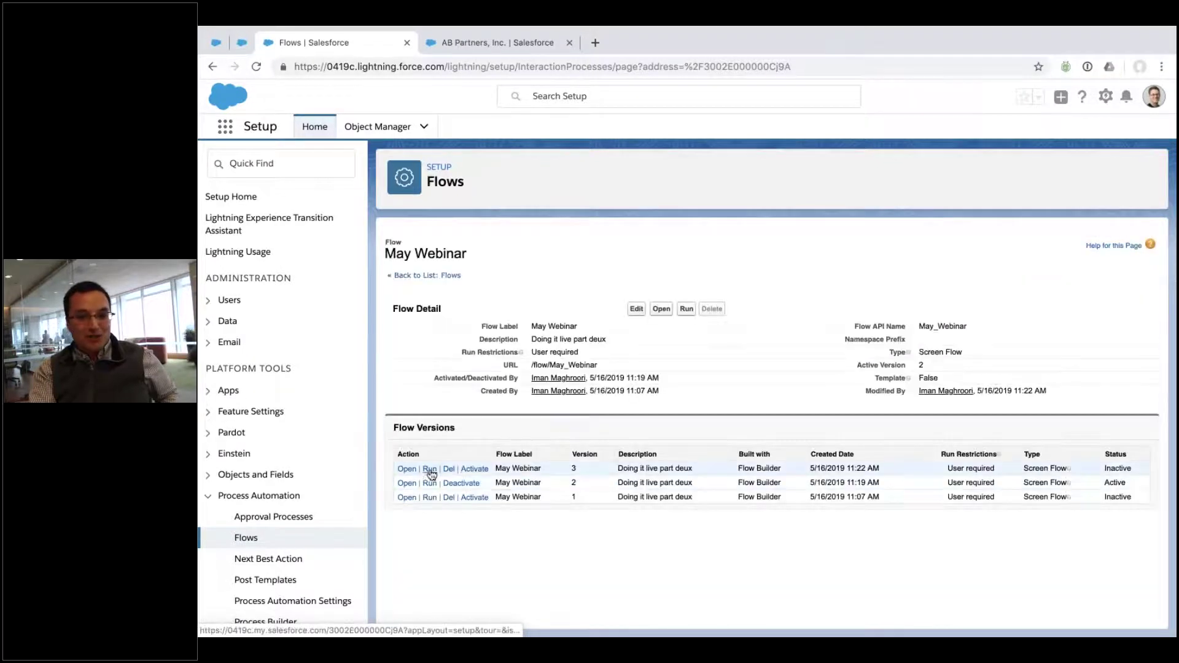
click(475, 469)
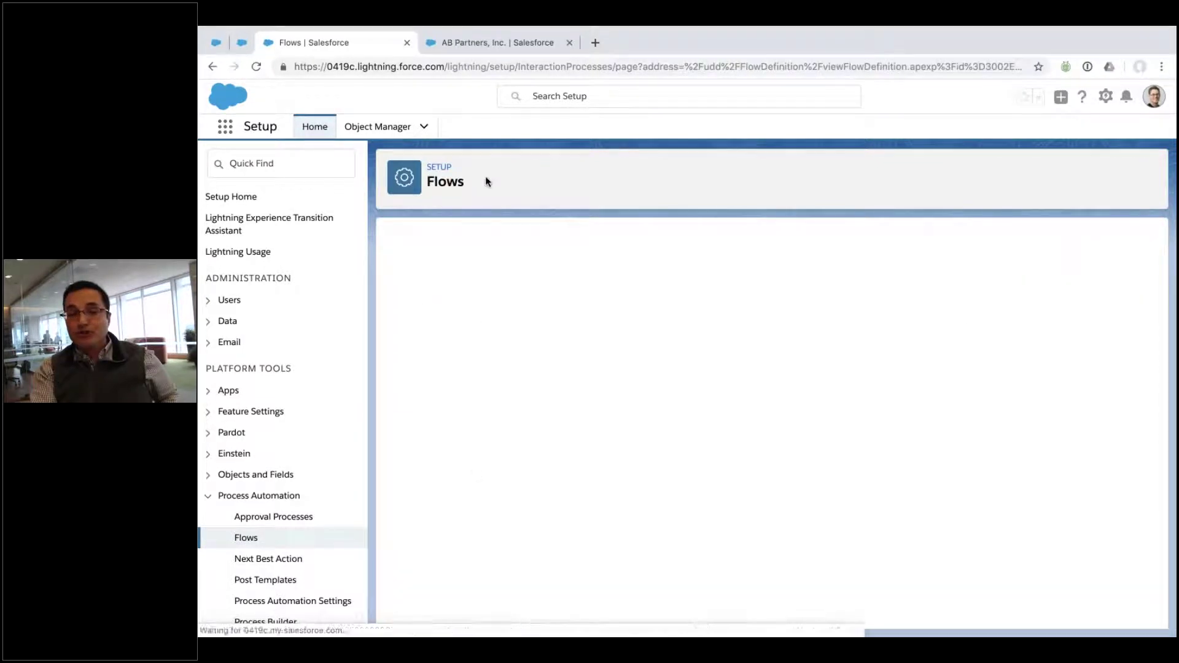
Step: Reload the AB Partners, Inc. account page and show the May Webinar flow in the Live tab
click(498, 43)
click(256, 66)
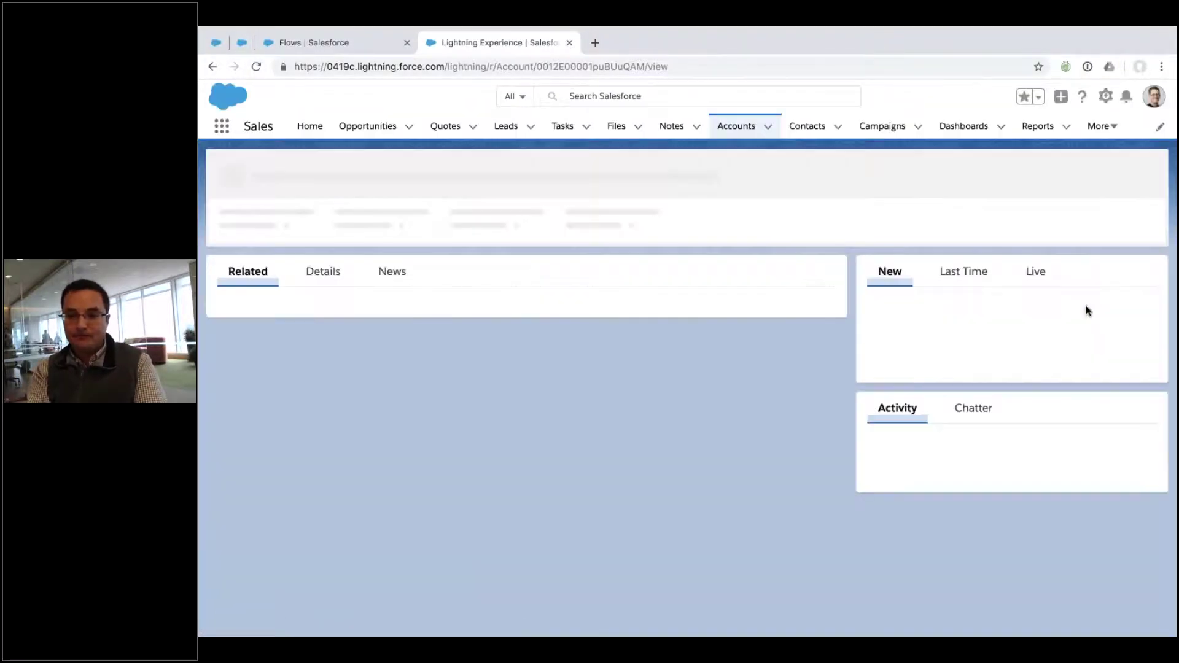
click(1035, 308)
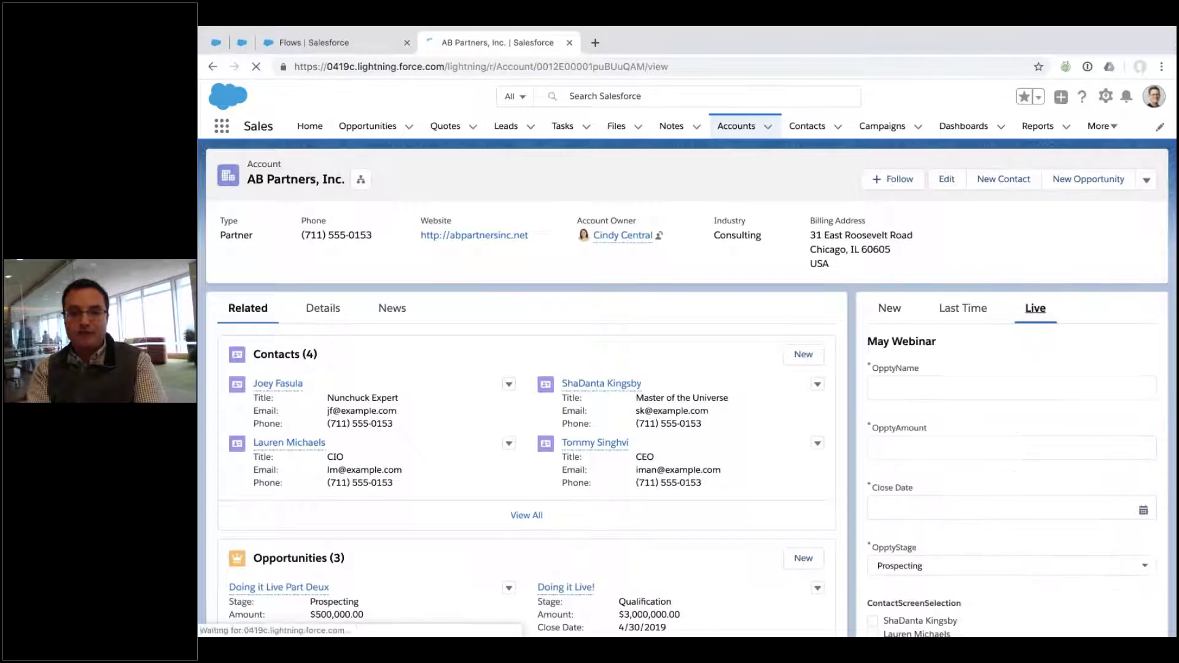
click(257, 66)
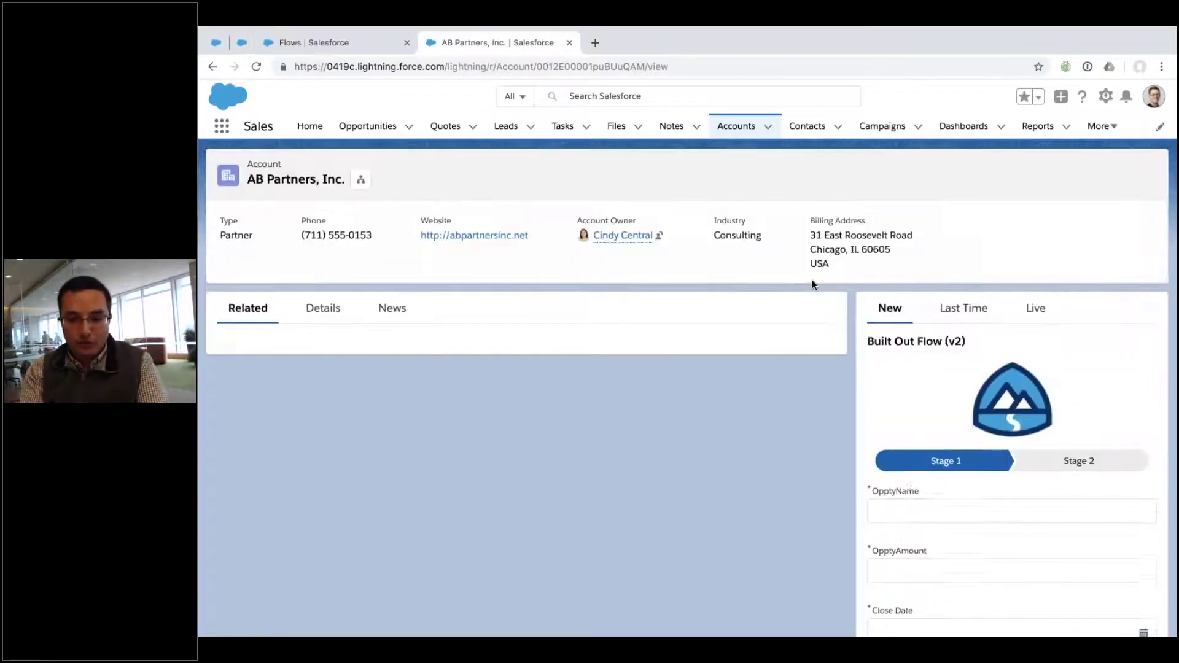
click(1035, 222)
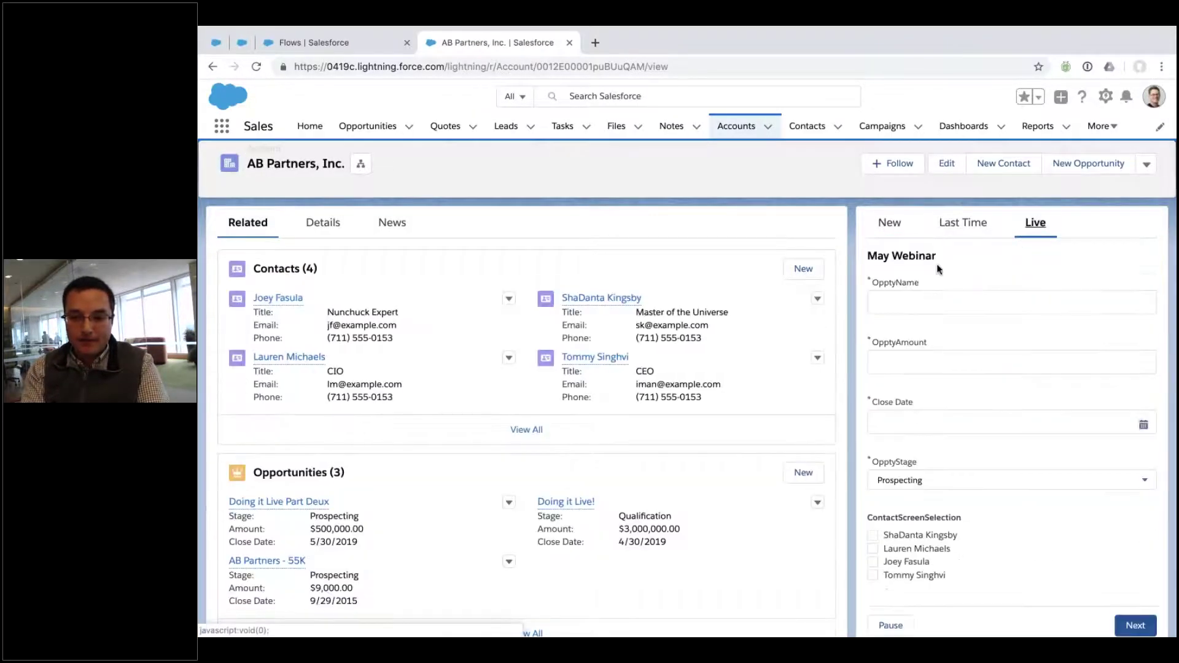
Step: Submit the May Webinar flow with opportunity name A, amount 300,000, close date 5/30/2019, and the first and third contacts selected
text(A)
click(910, 363)
text(300,000)
key(Tab)
click(927, 420)
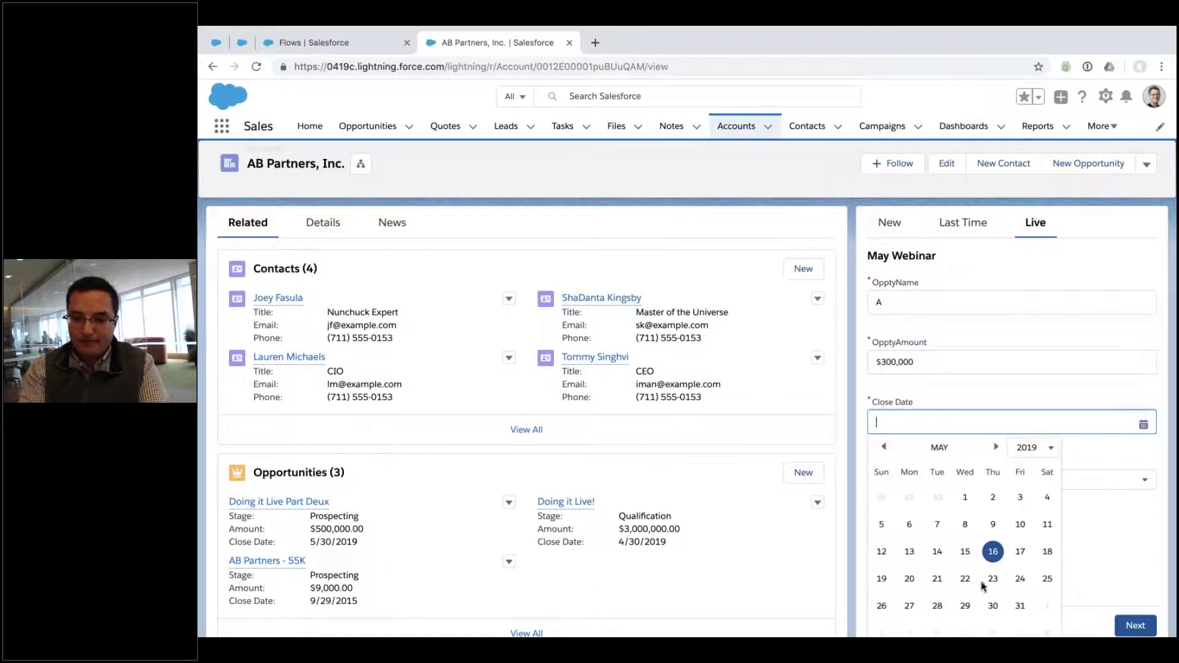
click(992, 606)
click(873, 517)
click(873, 543)
click(1136, 608)
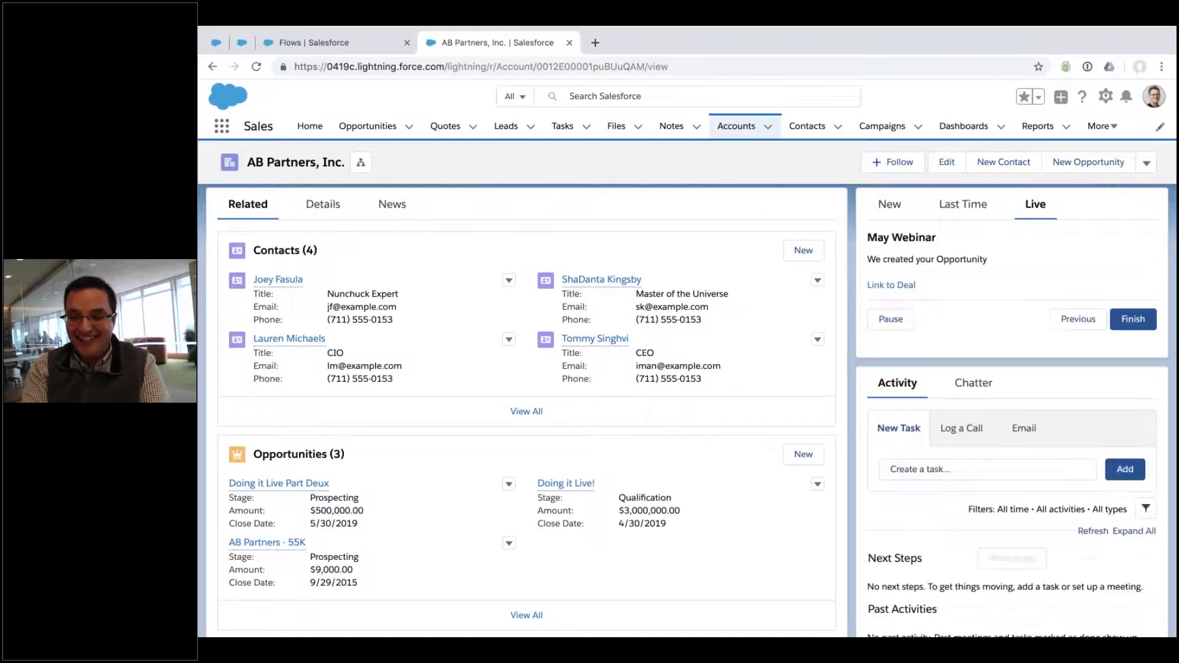
Step: Open the opportunity A from the flow's deal link and delete it
click(900, 286)
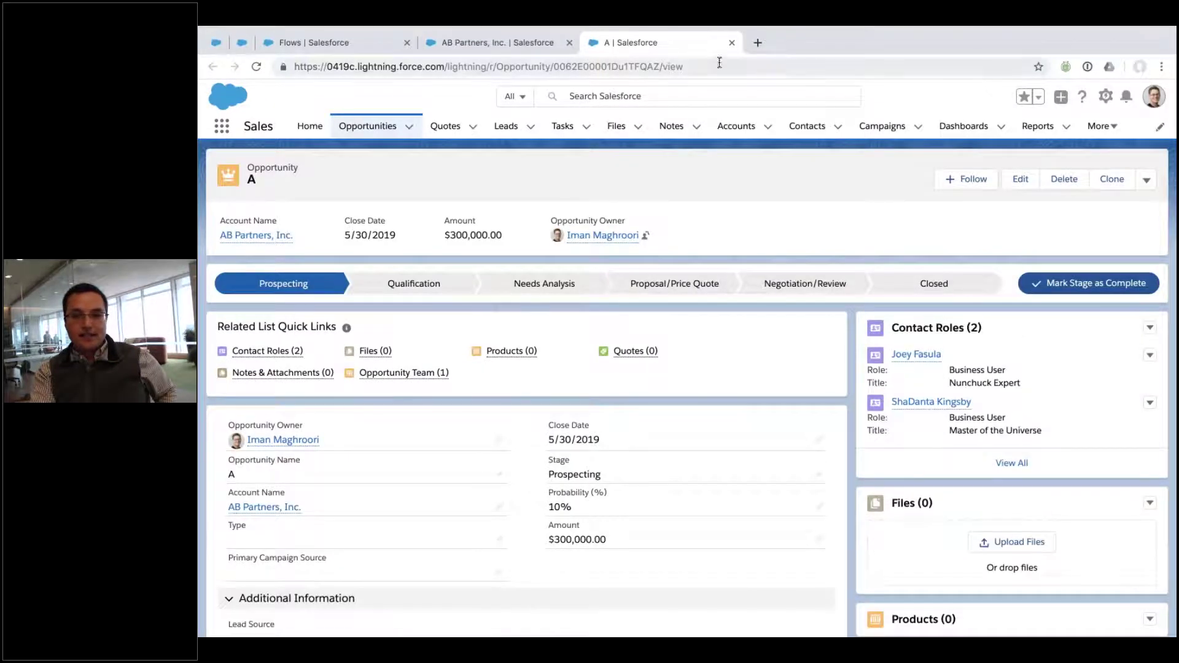
click(1065, 182)
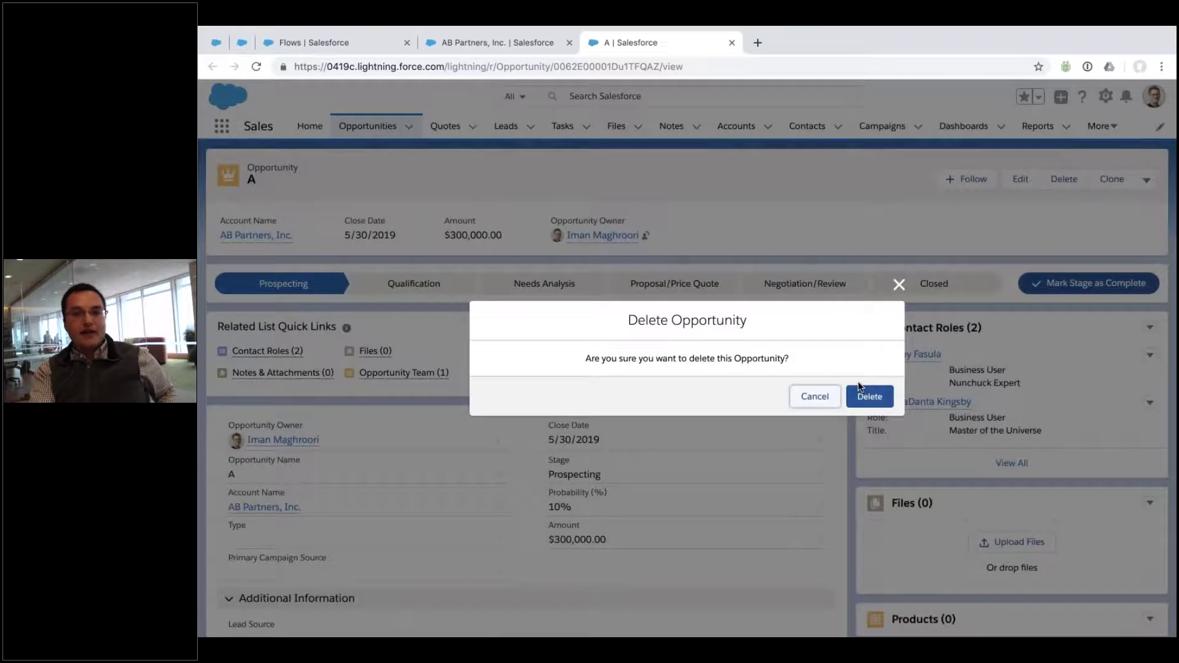
click(862, 393)
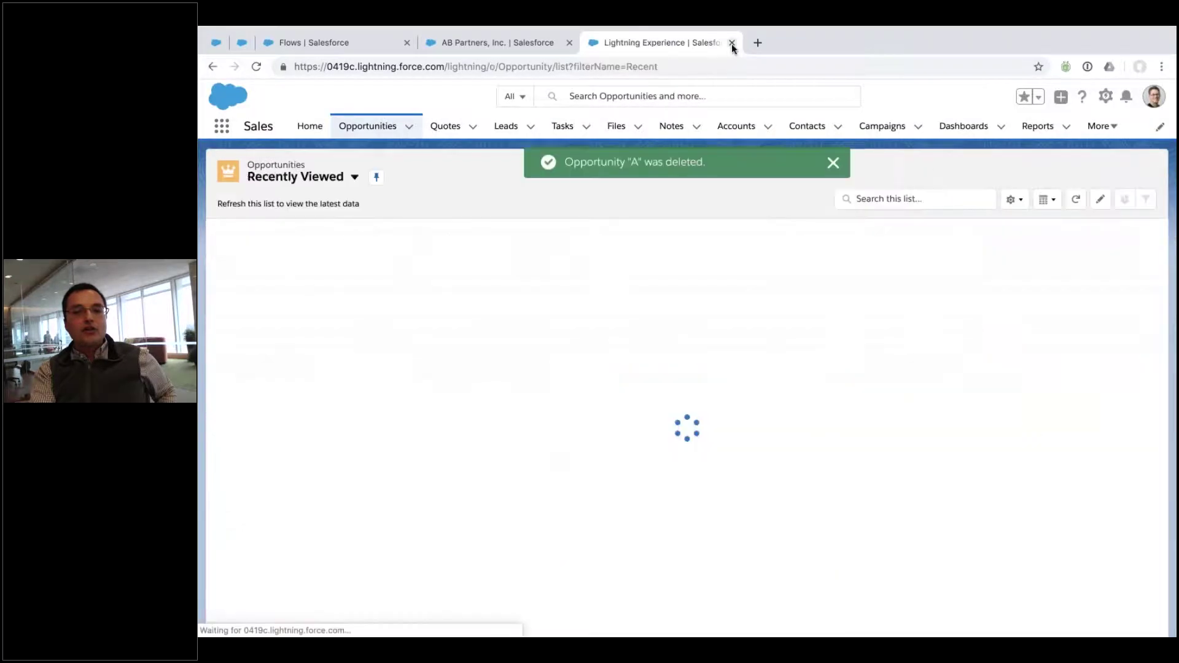
Step: Close the deleted opportunity's browser tab and open the Developer Console from the AB Partners, Inc. account page
click(731, 43)
click(1104, 97)
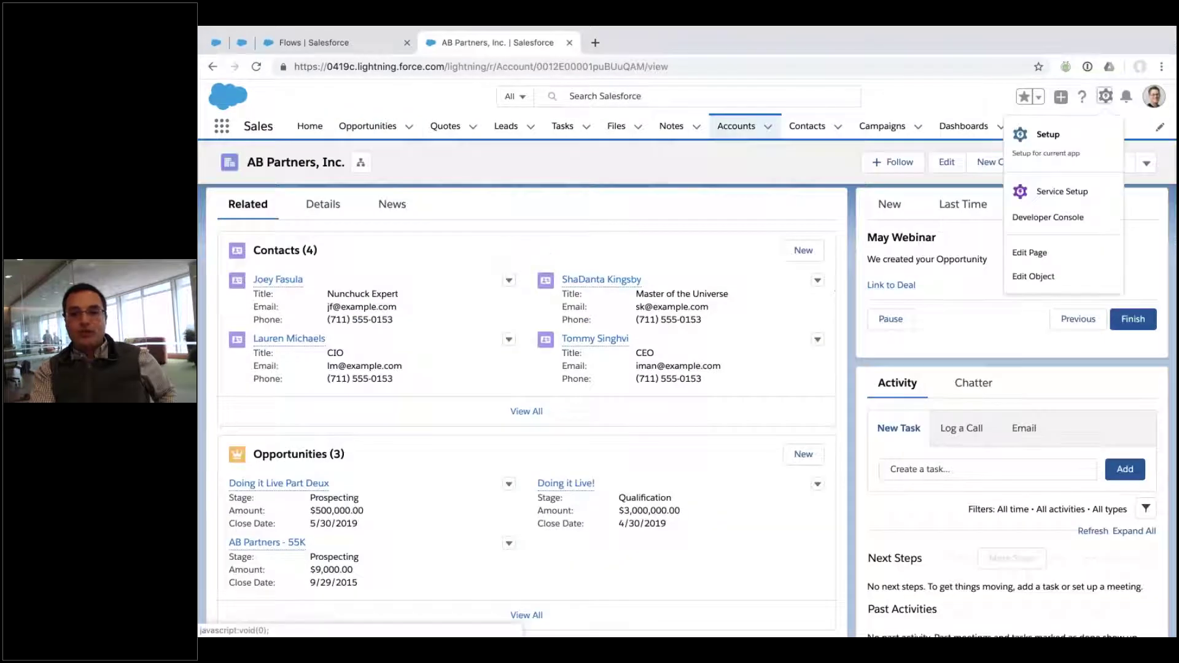
click(1047, 218)
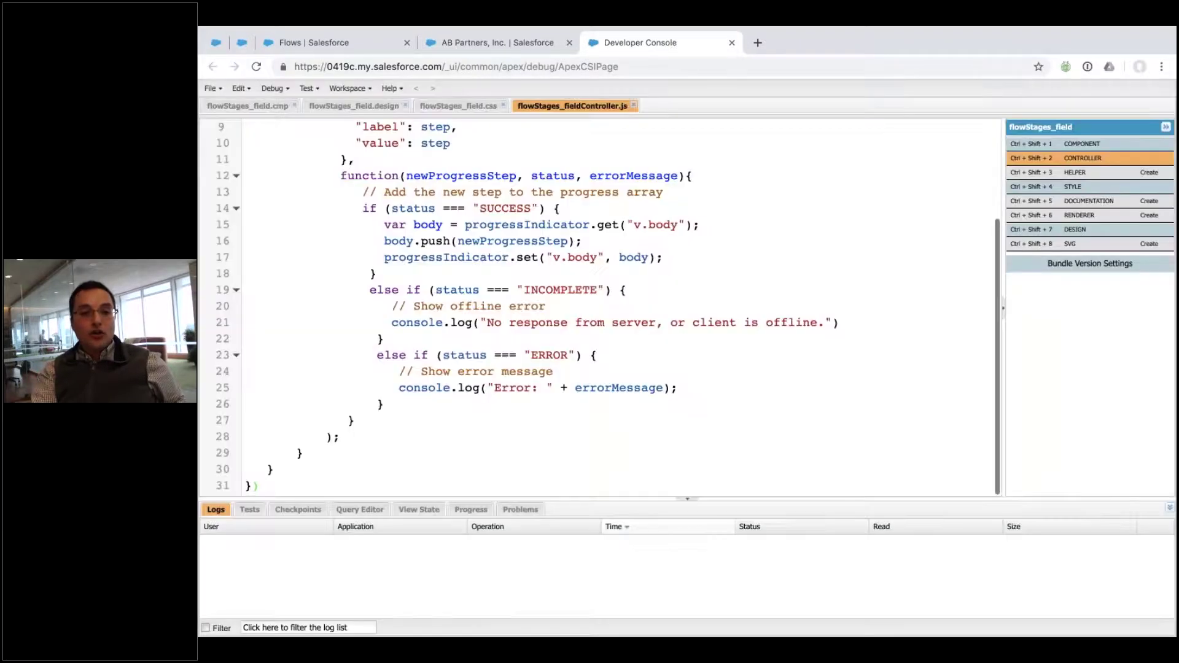
Step: Create a Lightning component bundle named Instruction and add a controller to it
click(213, 90)
mouse_move(232, 107)
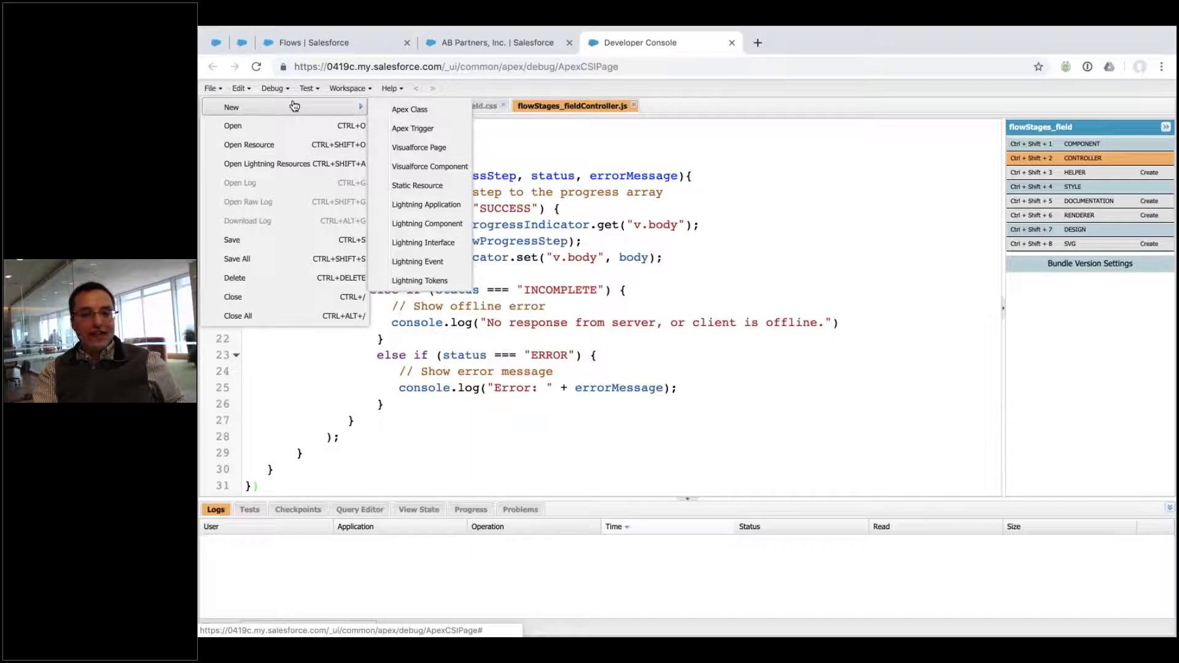
click(427, 223)
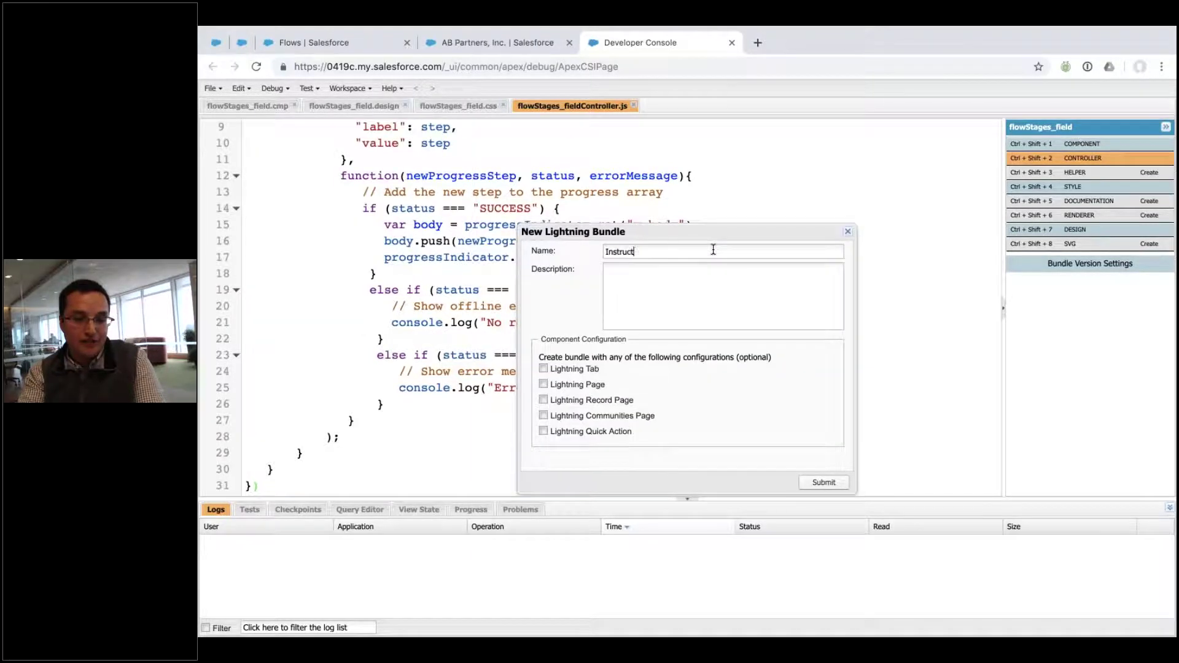
click(823, 483)
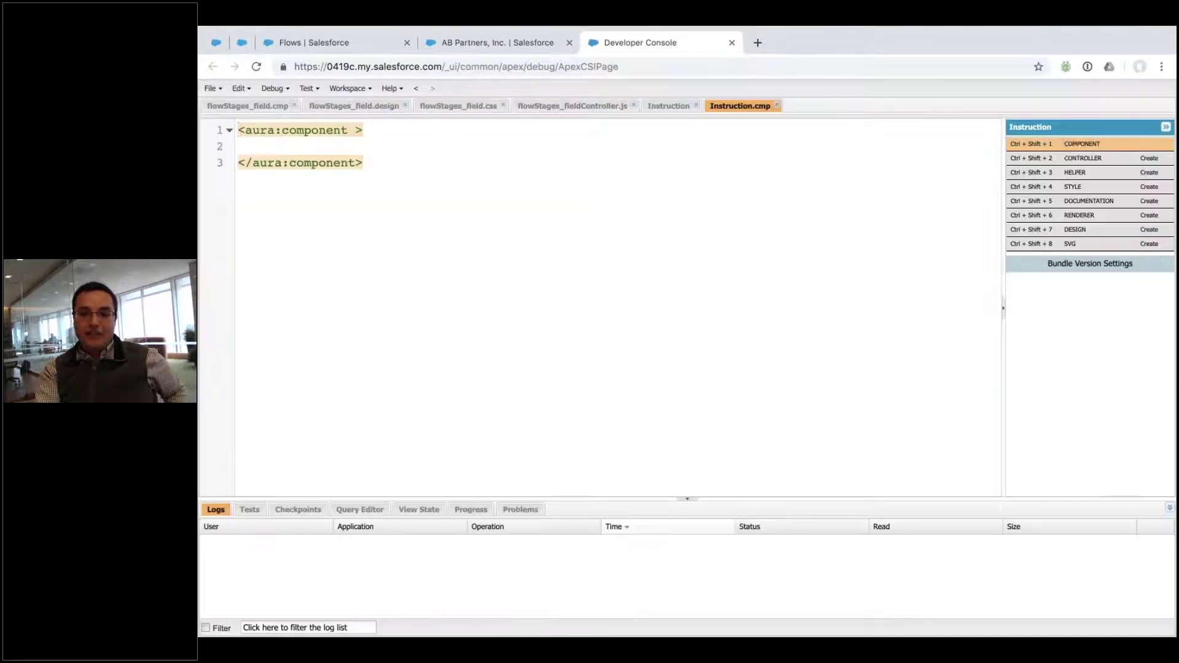
click(1087, 161)
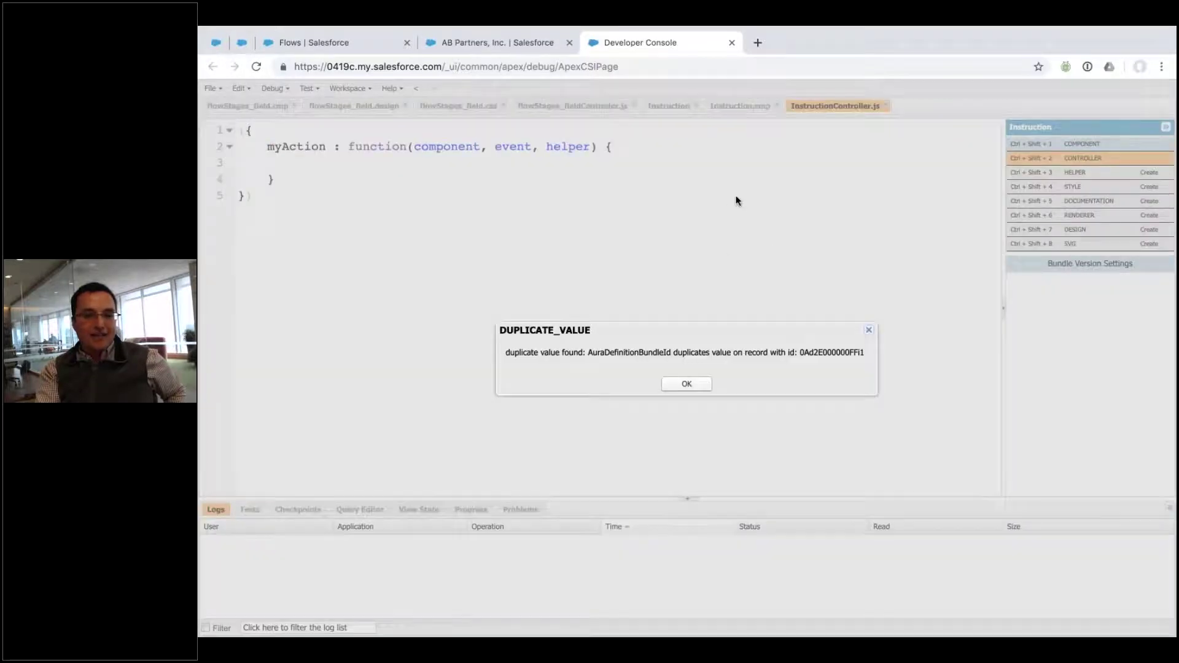
Step: Close the Developer Console and open version 3 of the May Webinar flow in Flow Builder
click(731, 42)
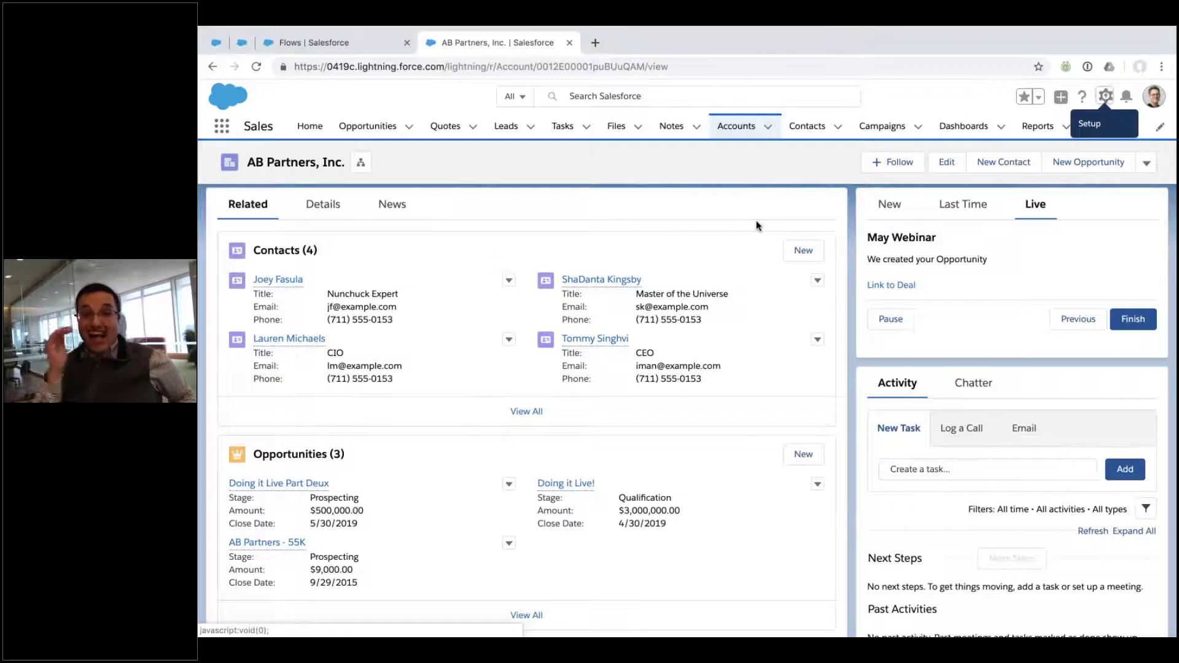
click(326, 41)
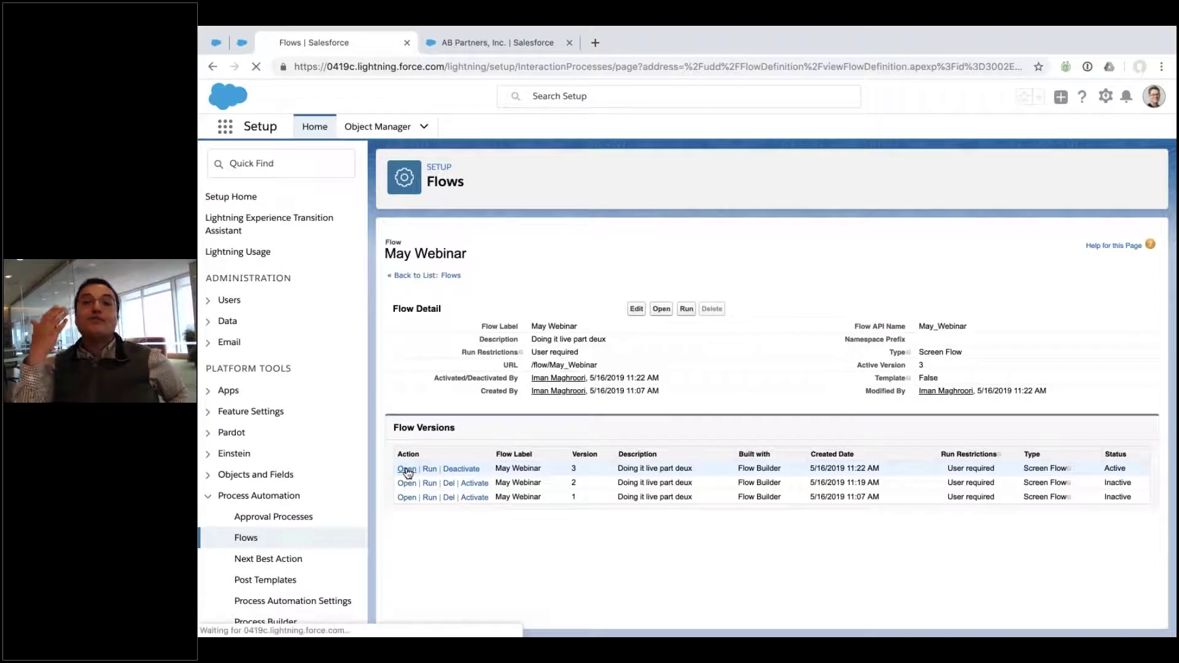
click(407, 469)
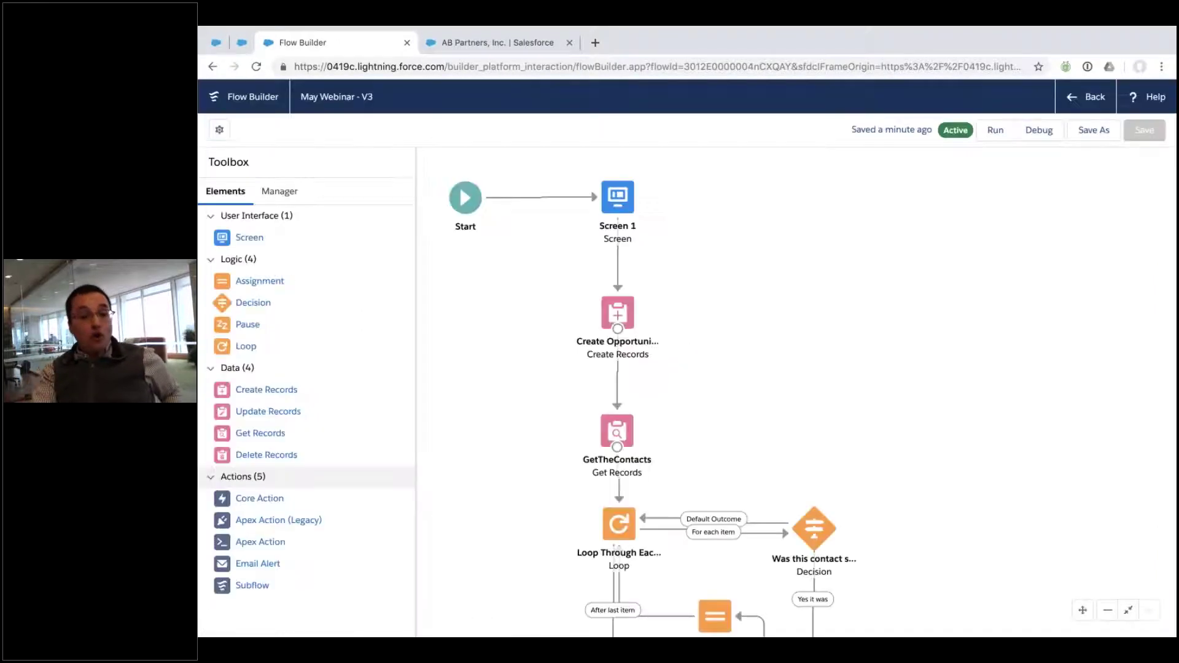
Step: Switch to the Lightning Flows Part II presentation in Google Slides and open its Override Finish Behavior sample code link
key(ctrl+Up)
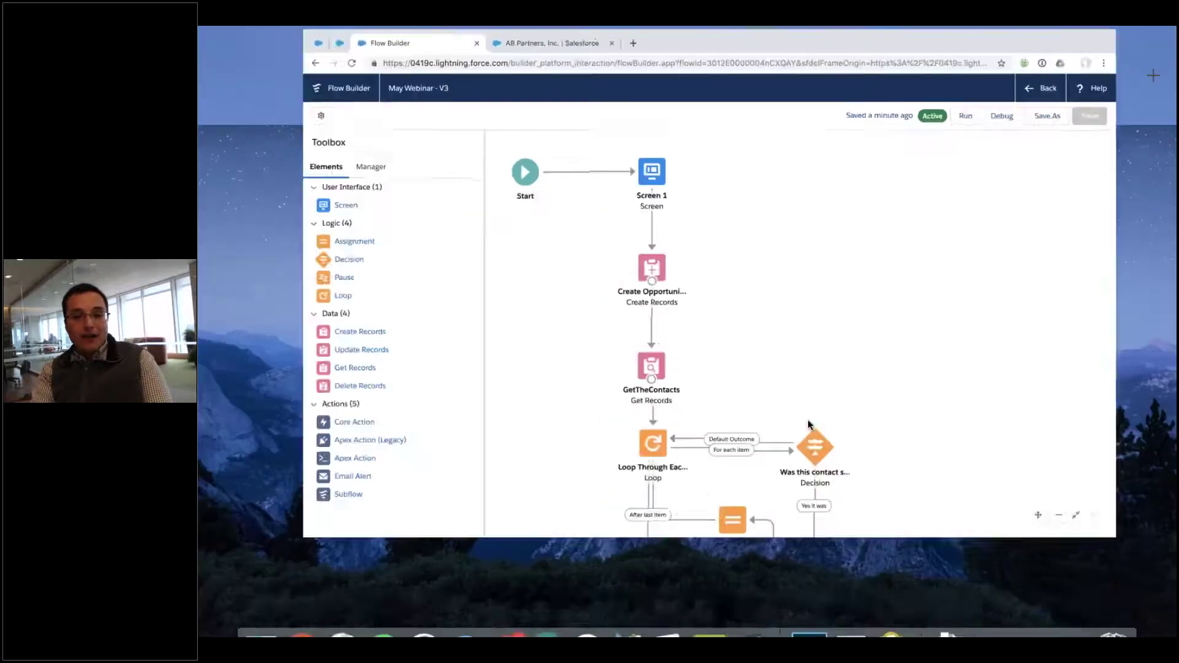
click(687, 73)
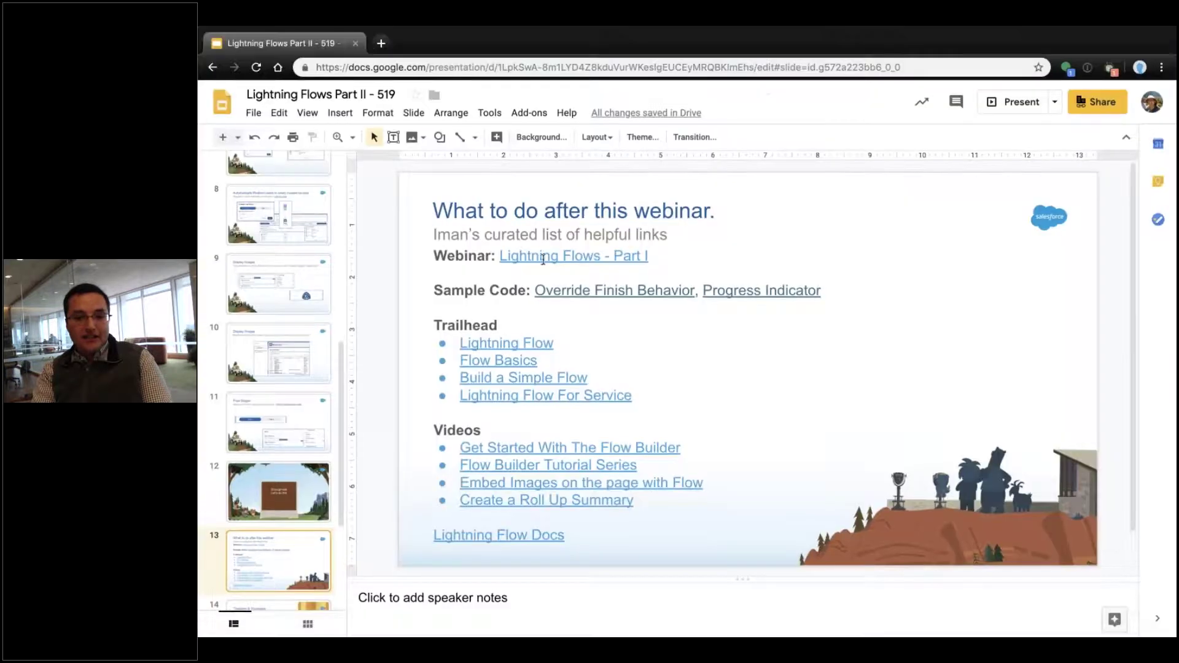
click(591, 291)
click(608, 317)
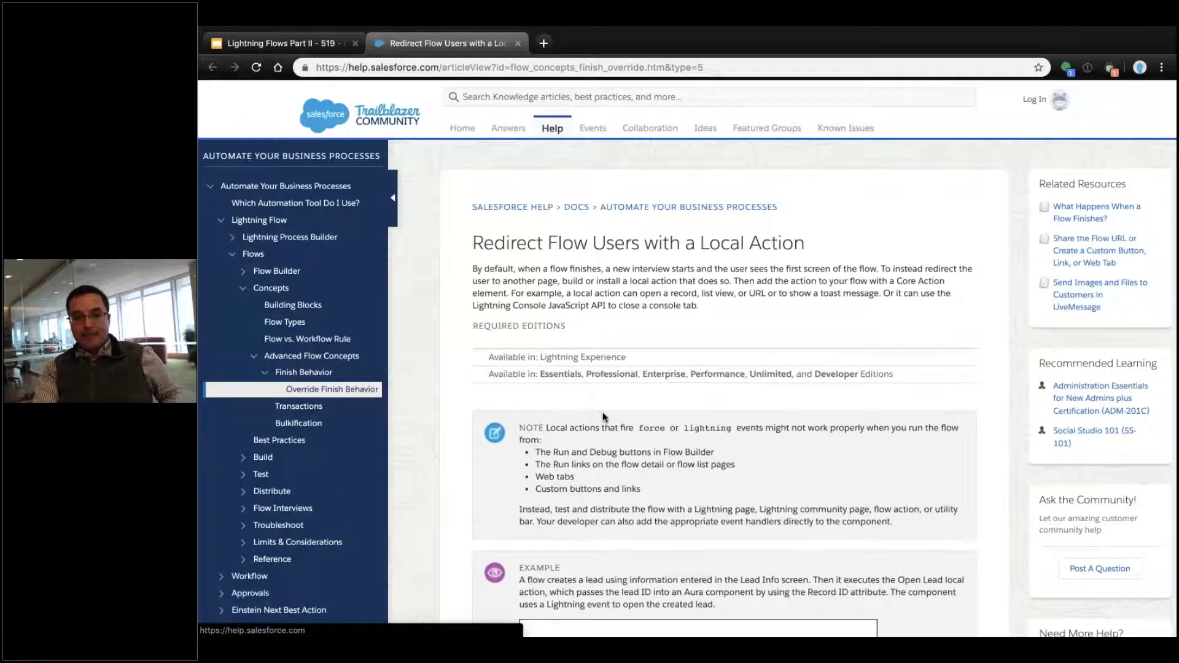
Step: Examine the component markup, design resource and client-side controller code in the Redirect Flow Users with a Local Action article
scroll(603, 418, down, 5)
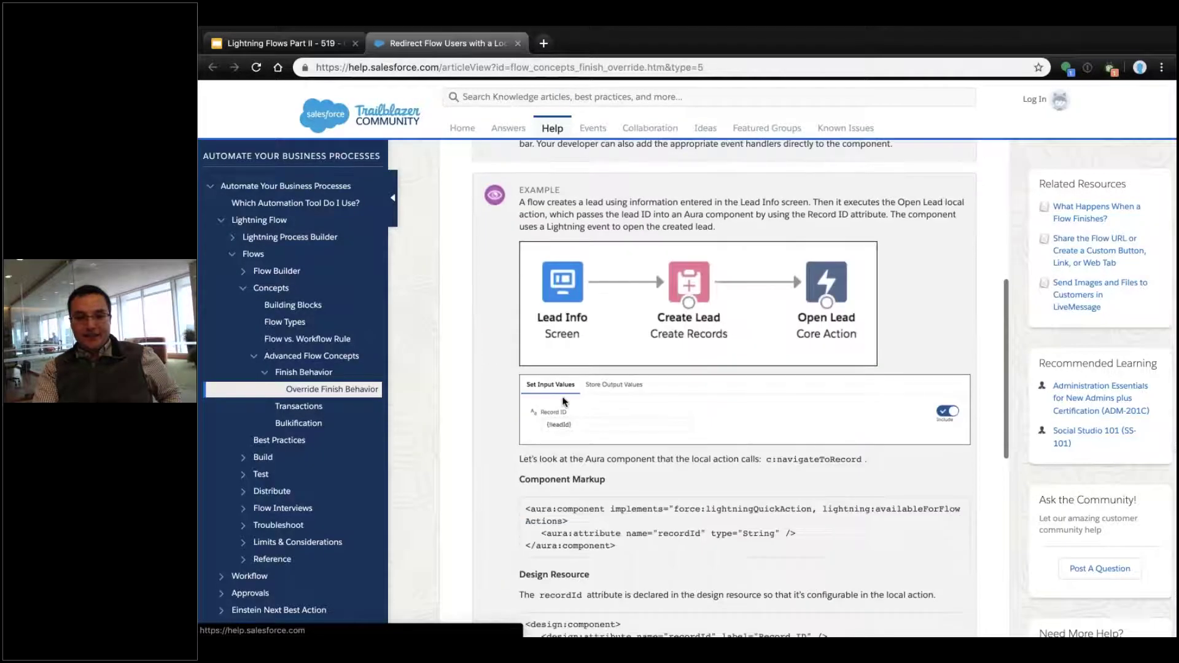
scroll(614, 430, down, 2)
drag(617, 450, 526, 408)
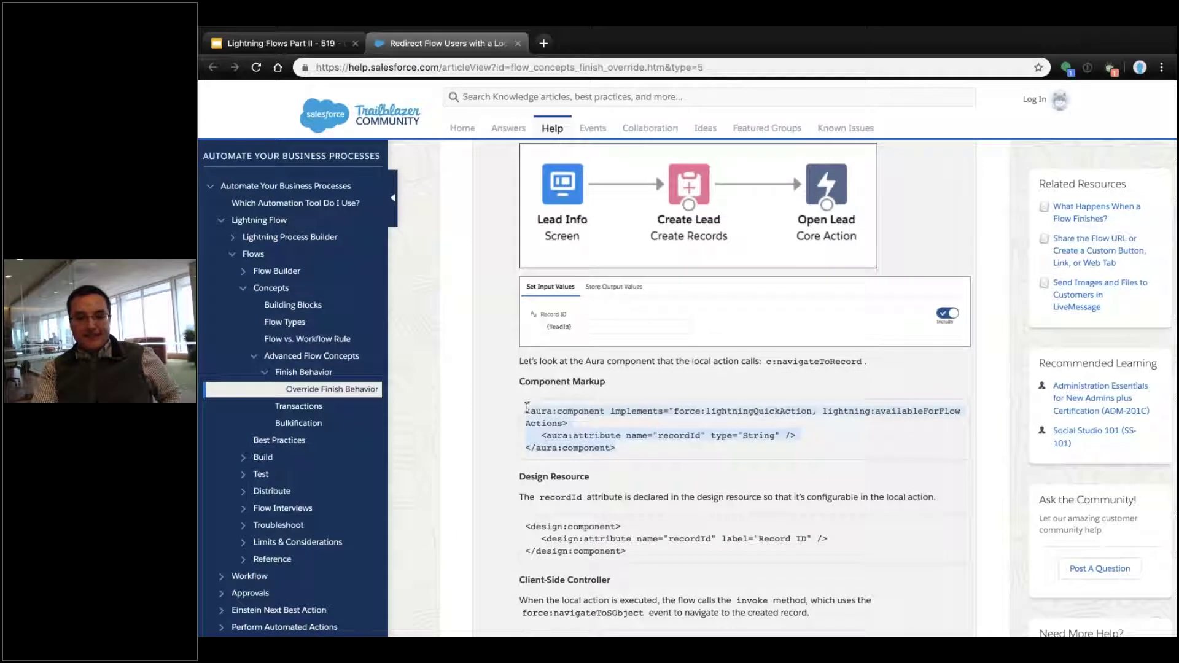
scroll(570, 473, down, 1)
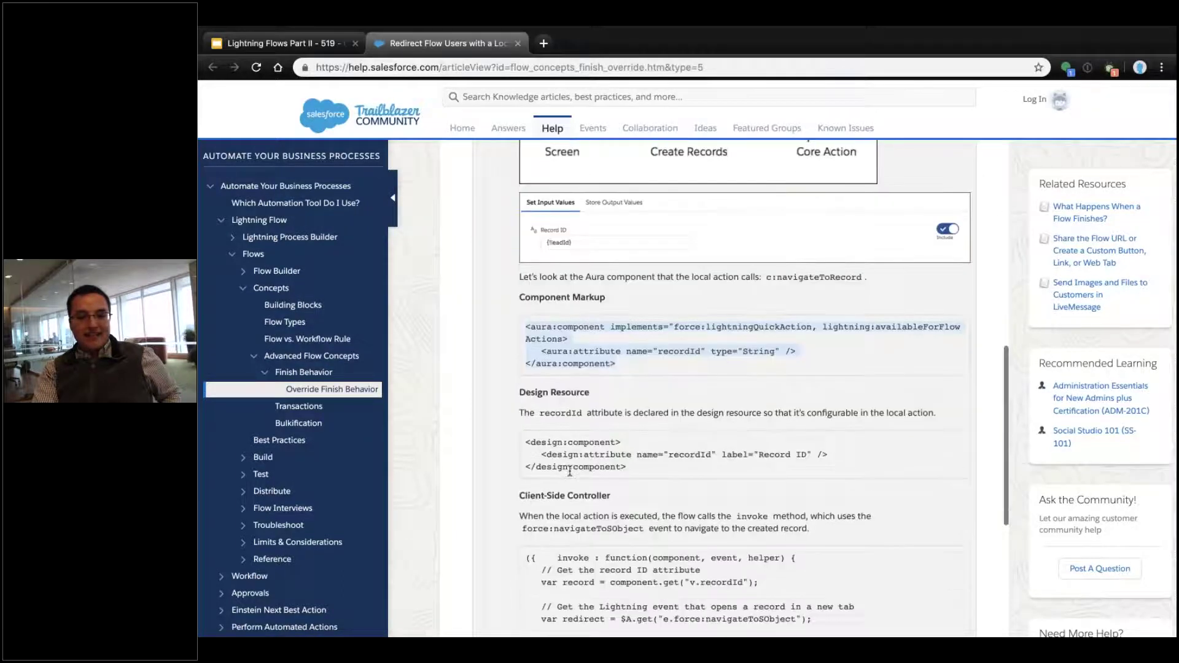
scroll(570, 472, down, 5)
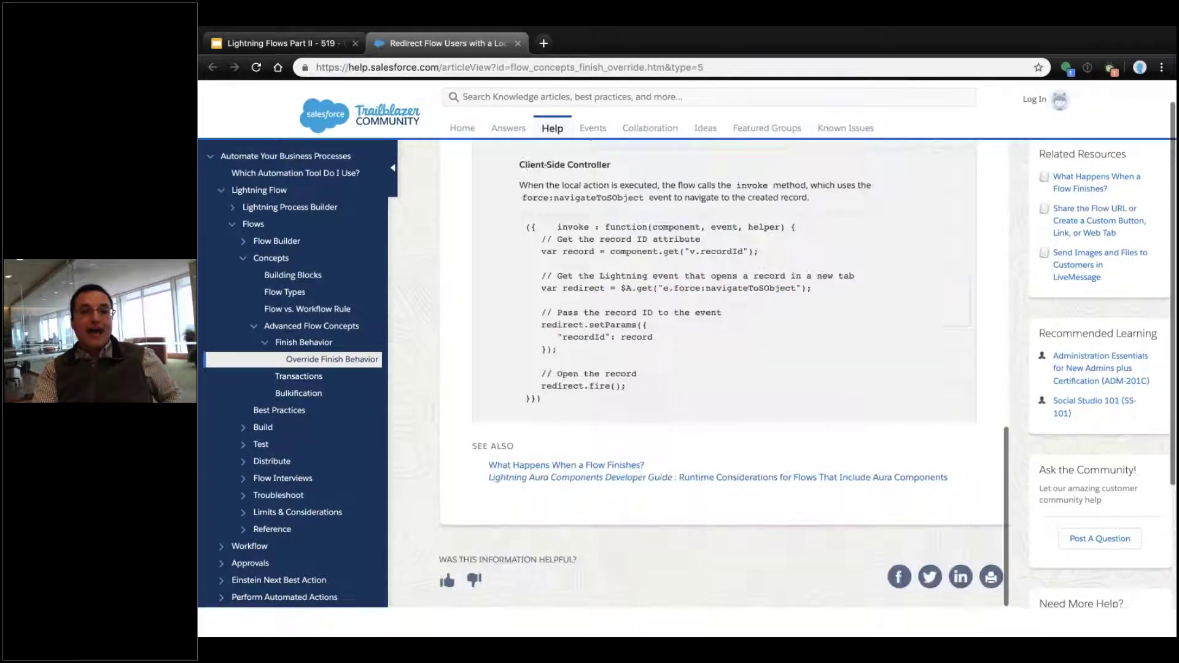
Step: Return to the May Webinar flow in Flow Builder and add a NavigateToRecord core action below the Worked screen
click(280, 49)
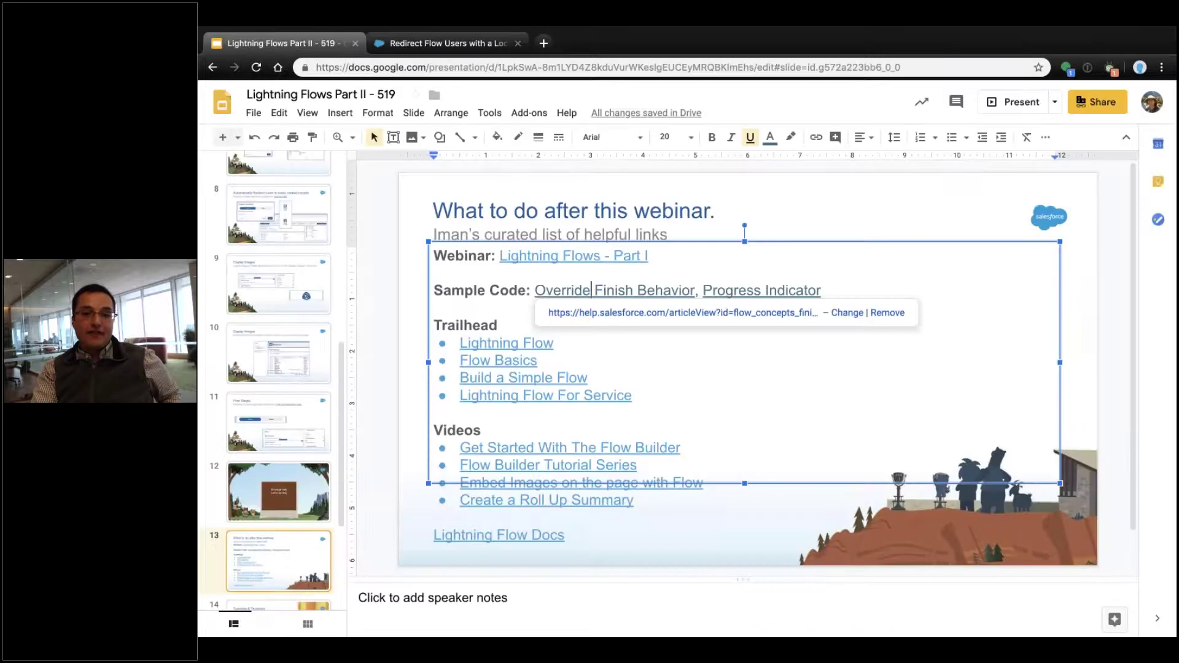
key(ctrl+Up)
click(789, 89)
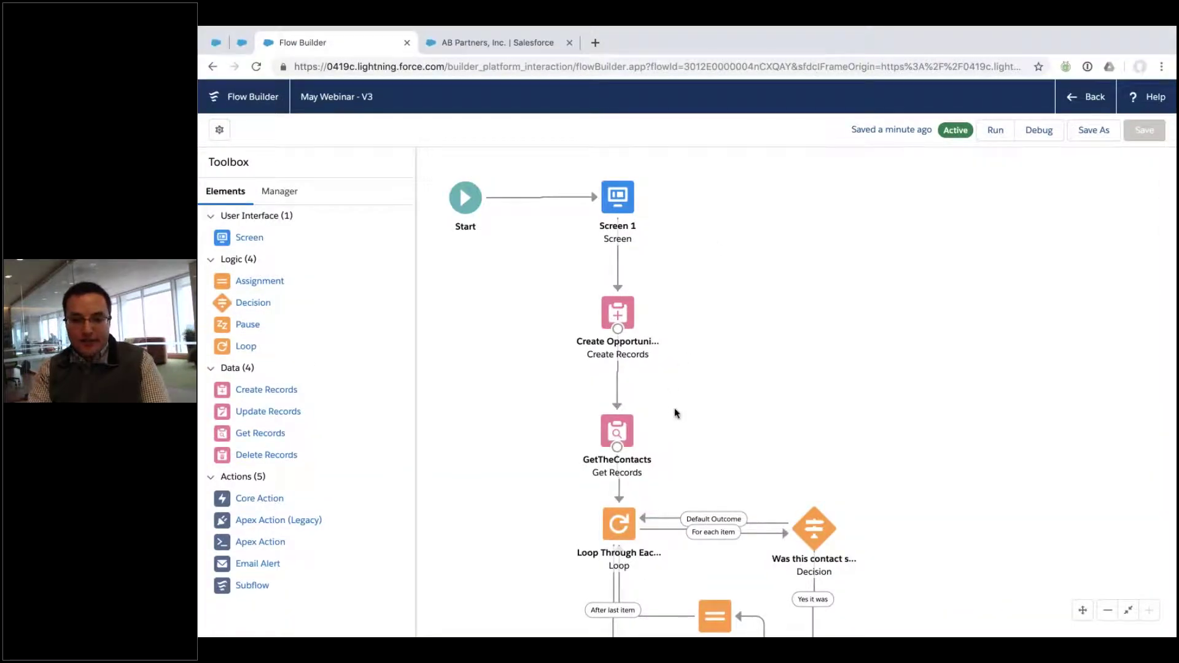
scroll(561, 413, down, 3)
scroll(560, 414, down, 4)
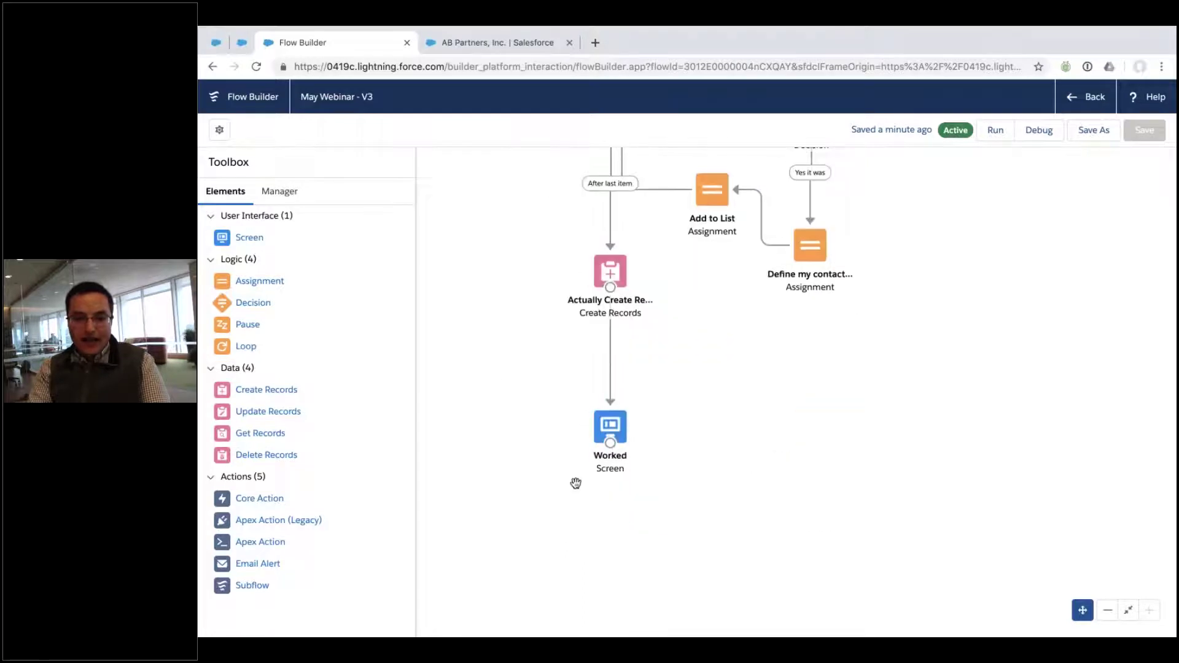
scroll(573, 485, down, 3)
drag(252, 498, 601, 435)
click(662, 287)
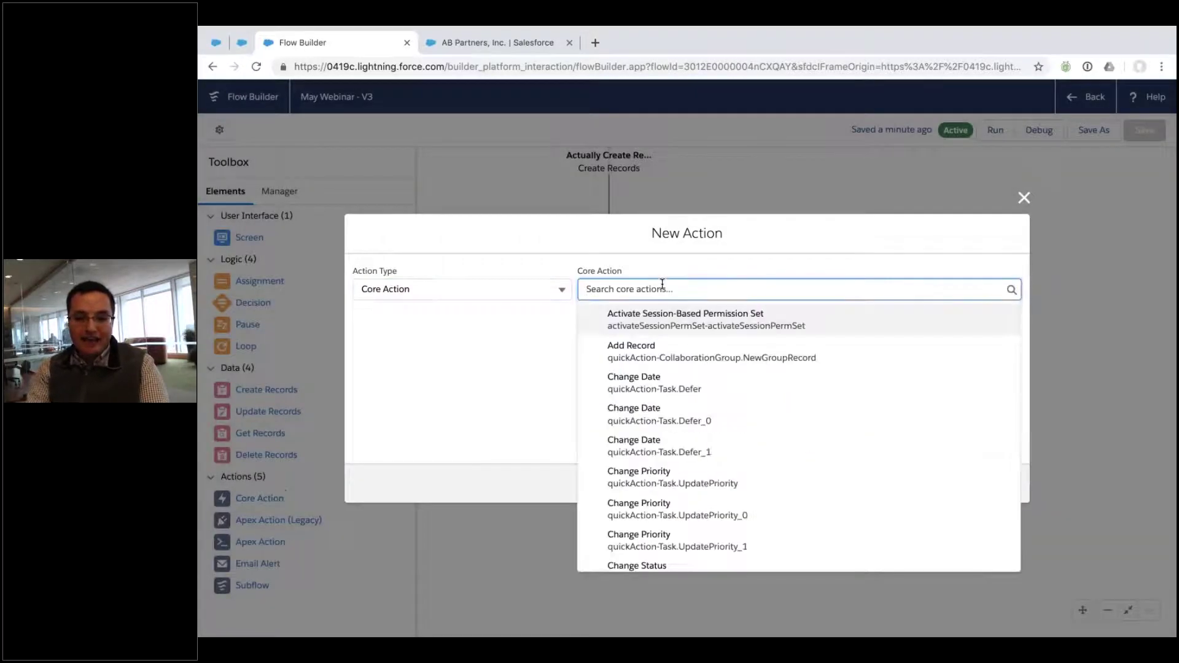
text(nav)
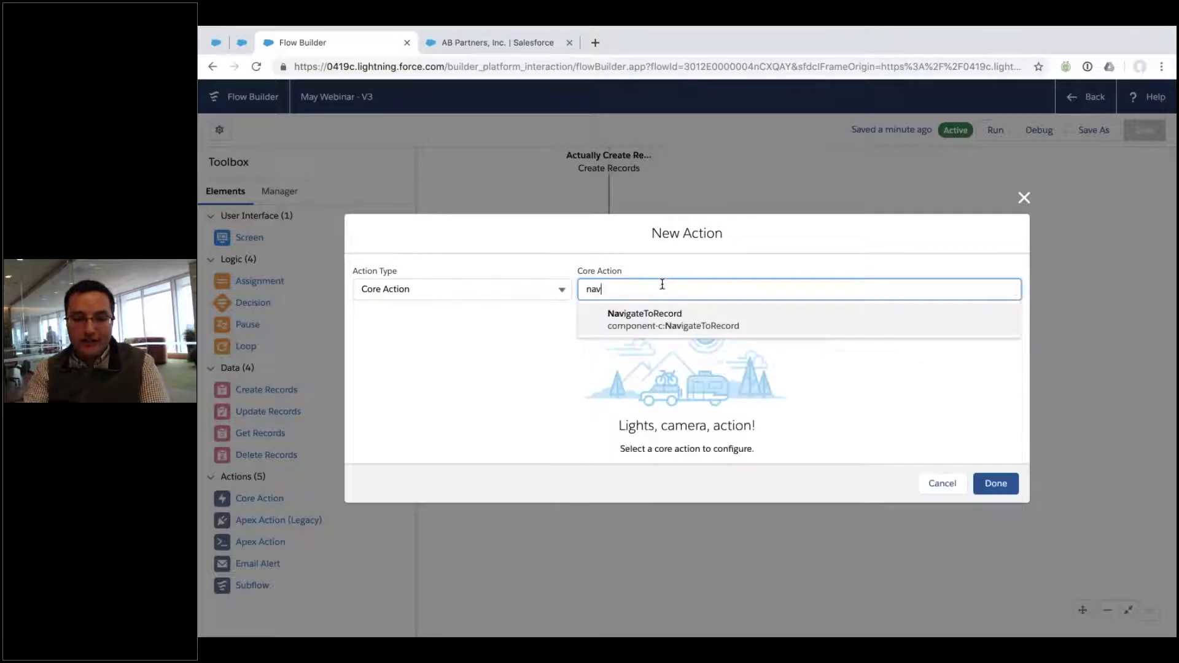
click(677, 333)
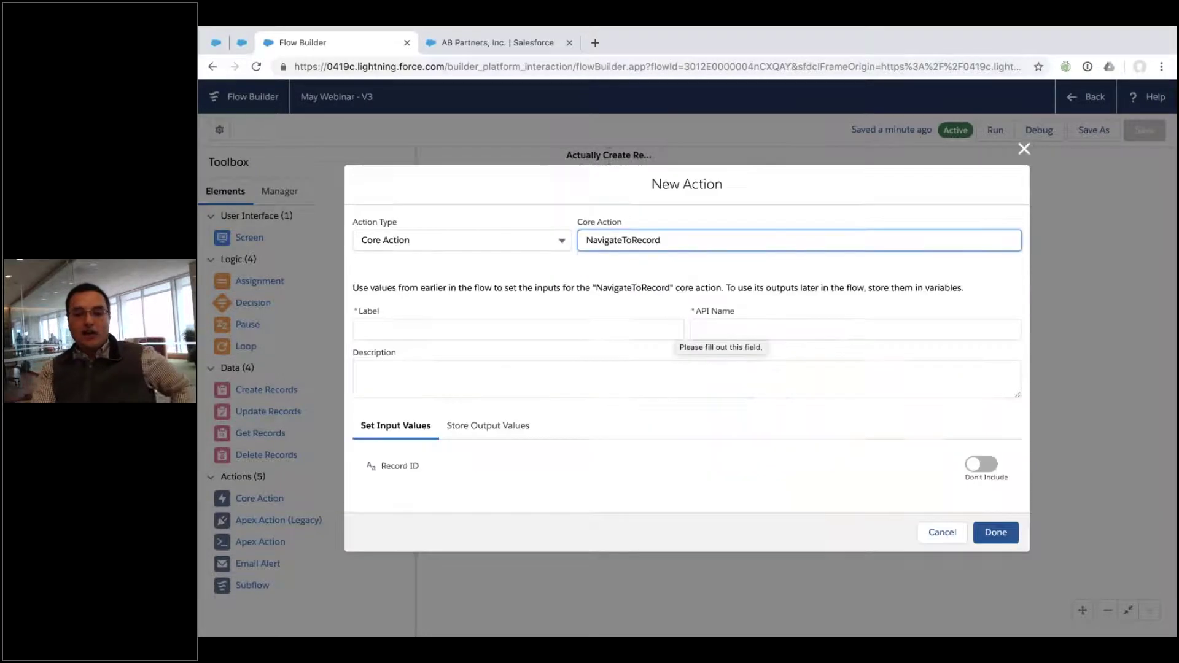
Step: Set both the label and the API name of the new core action to RedirectUser
click(579, 323)
text(RedirectUser)
key(Tab)
key(Tab)
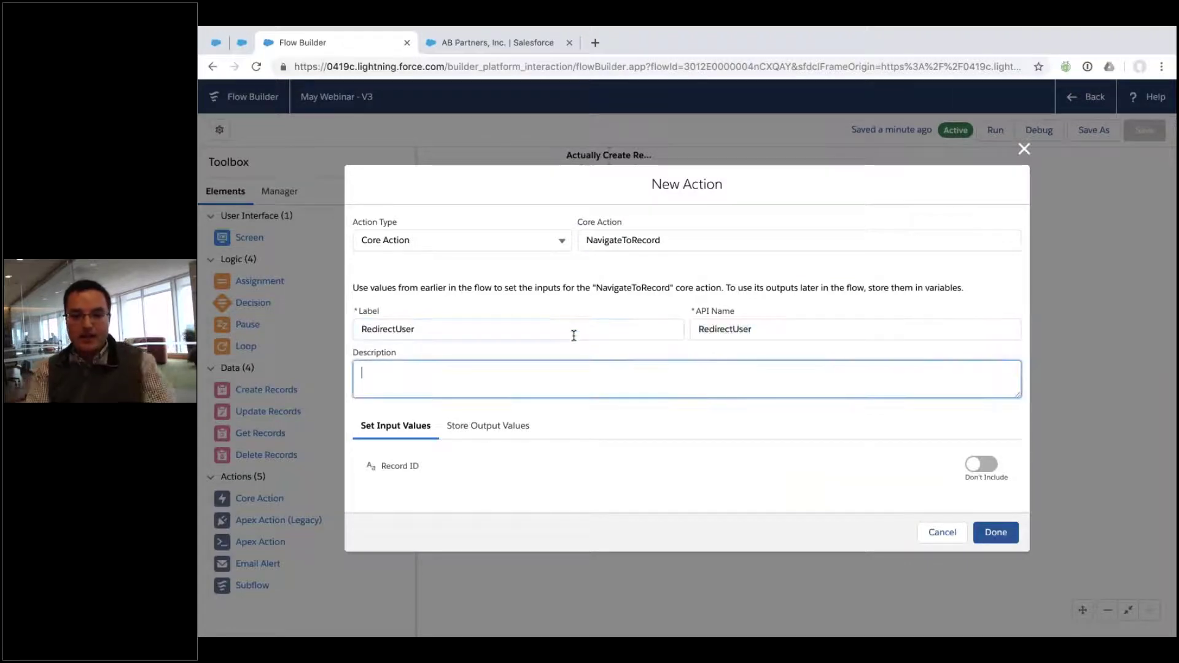
Step: Include {!OpptyId} as the action's Record ID input, finish the action, and connect the Worked screen to RedirectUser
click(968, 465)
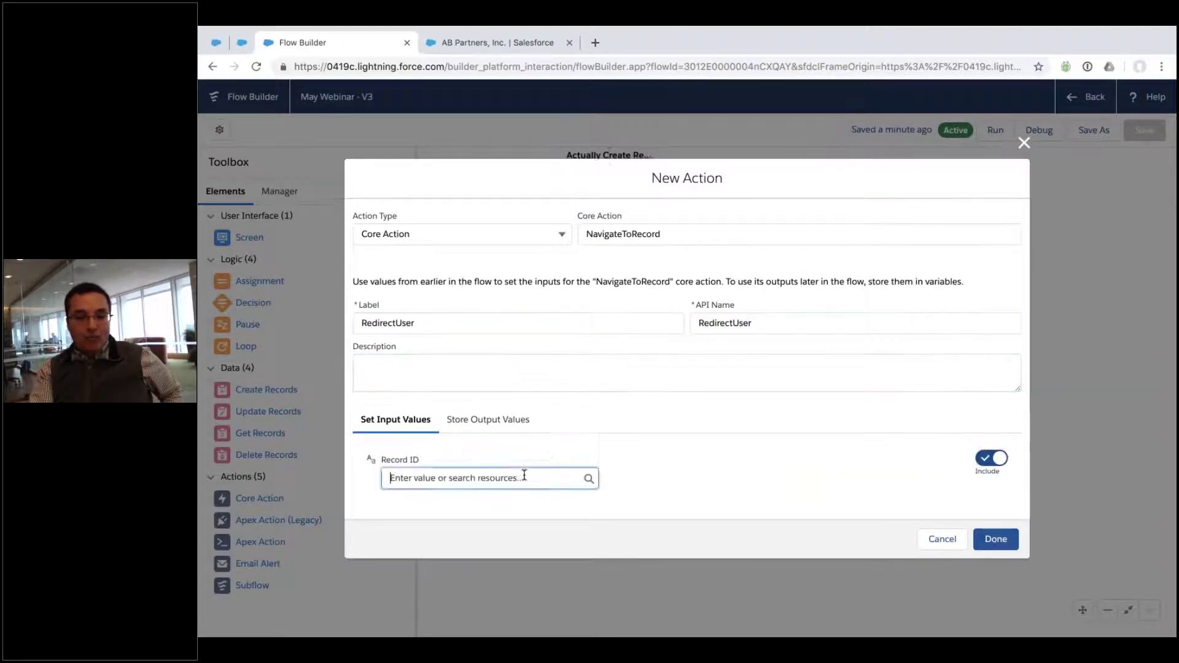
click(524, 477)
scroll(485, 458, down, 10)
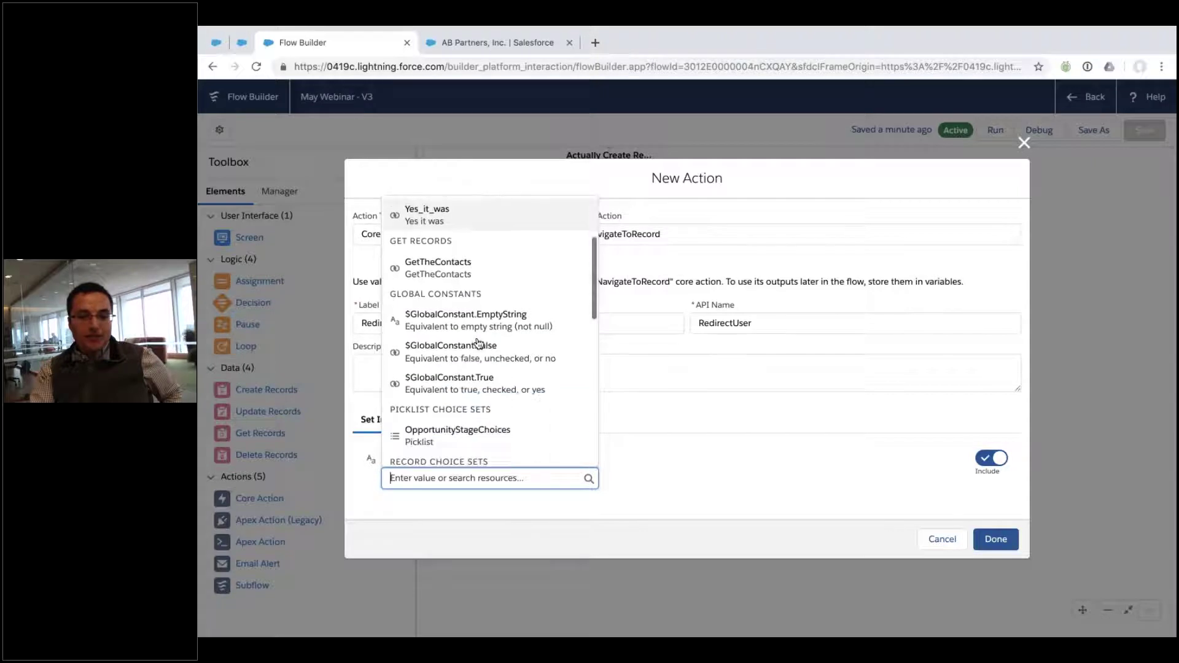
scroll(465, 379, down, 5)
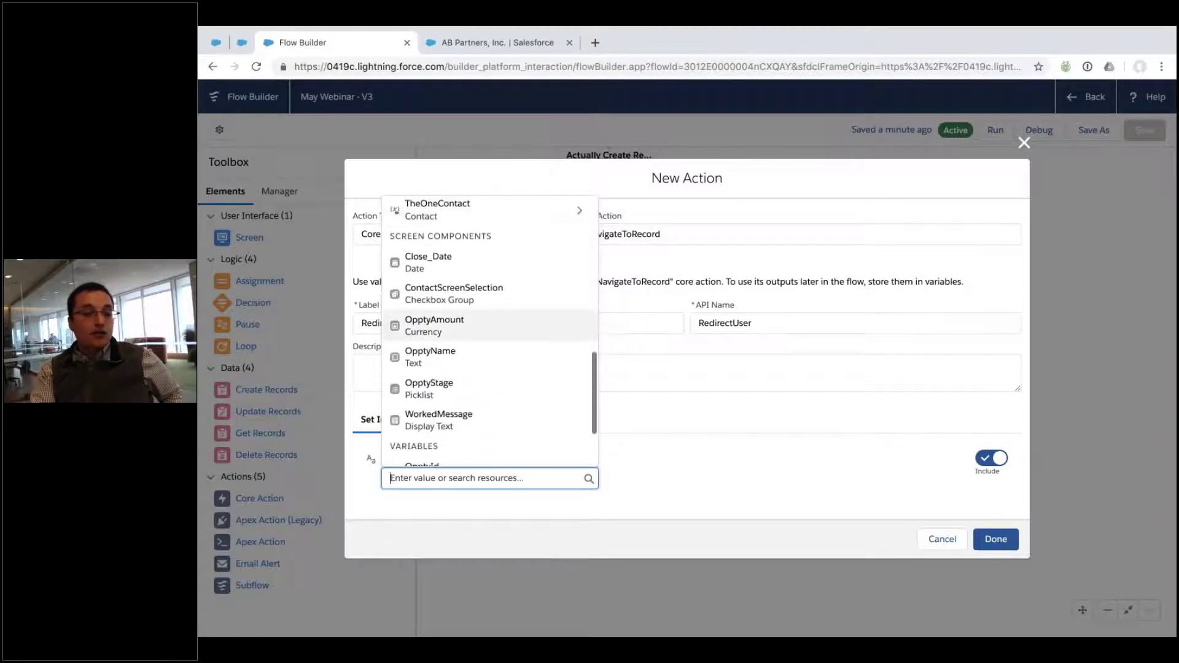
click(465, 379)
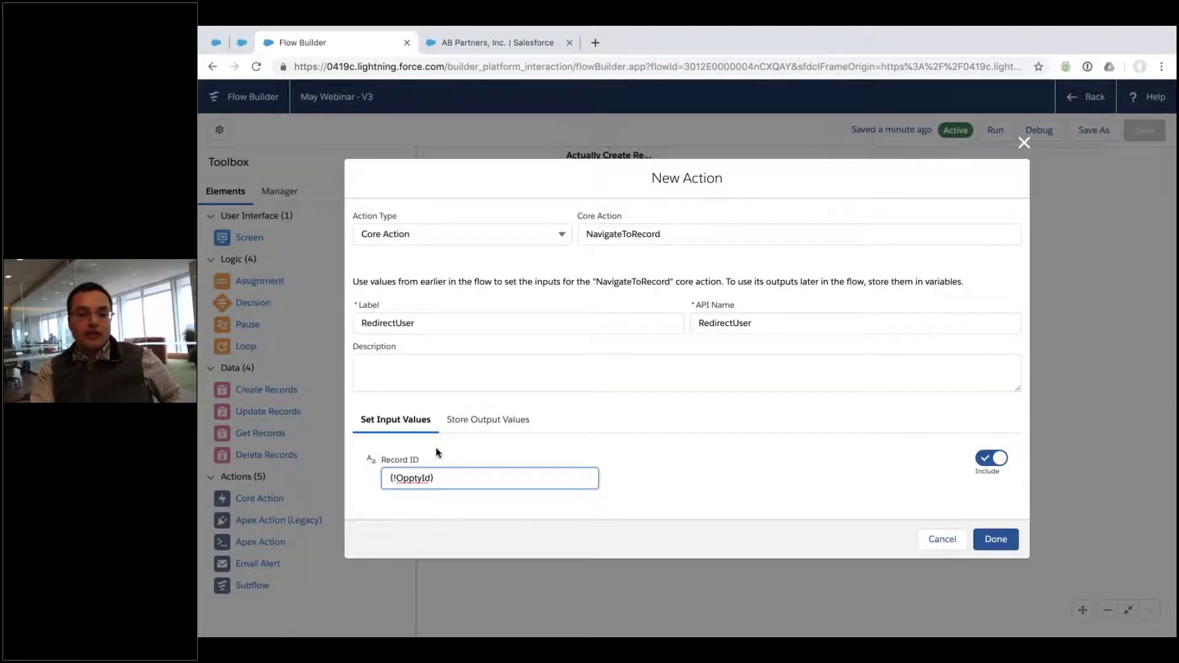
click(994, 539)
drag(609, 298, 609, 433)
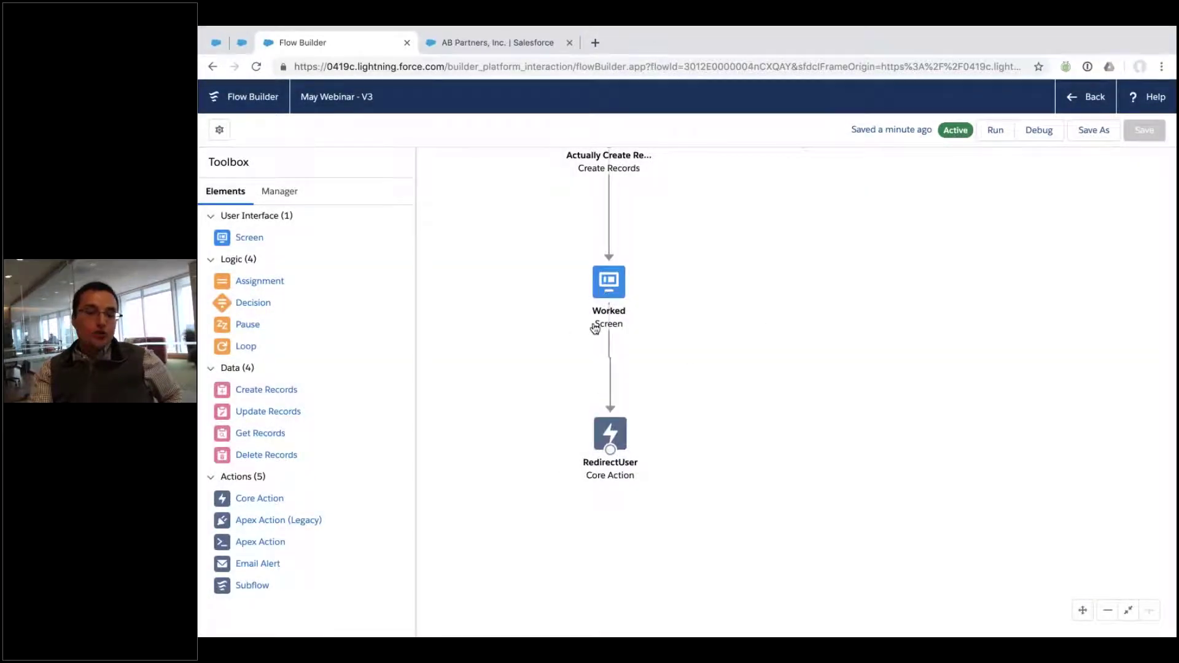
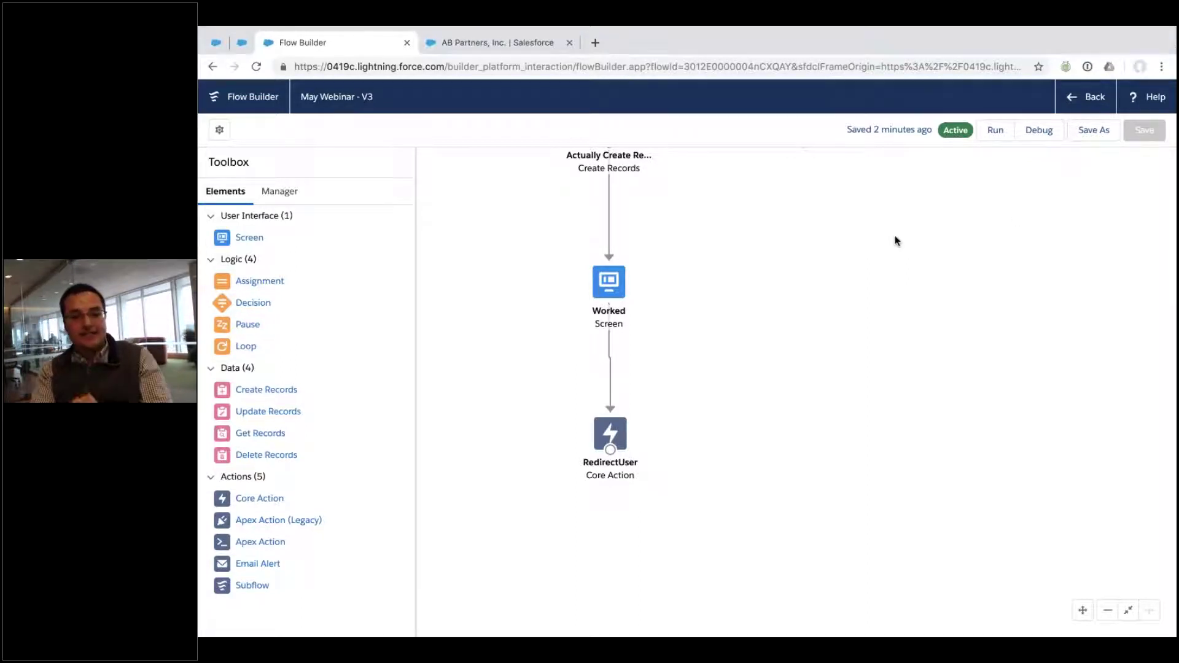
Step: Show Built Out Flow (v2) on the AB Partners, Inc. account page and inspect its stage progress indicator
click(491, 42)
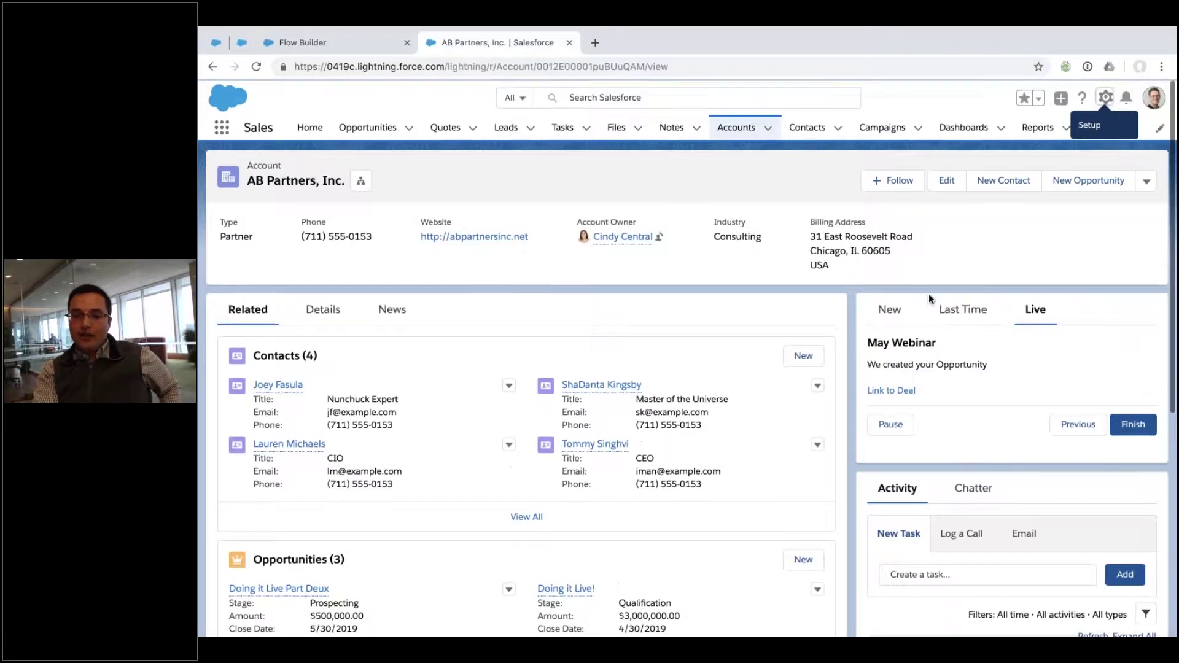
scroll(986, 346, down, 2)
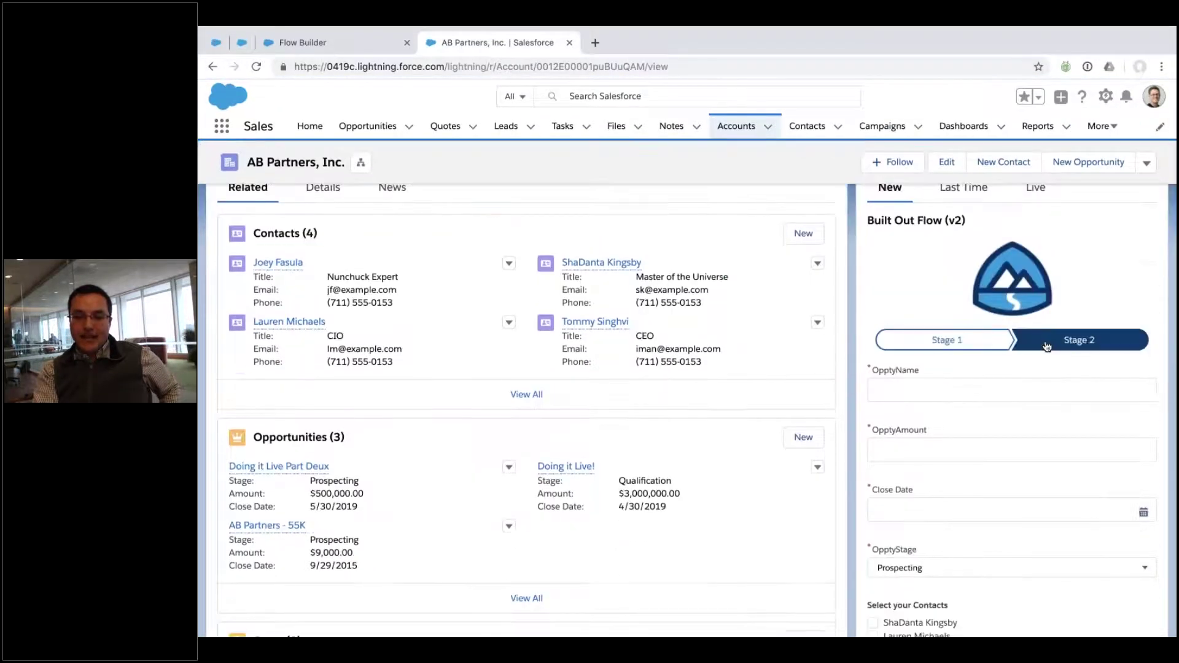
click(1057, 340)
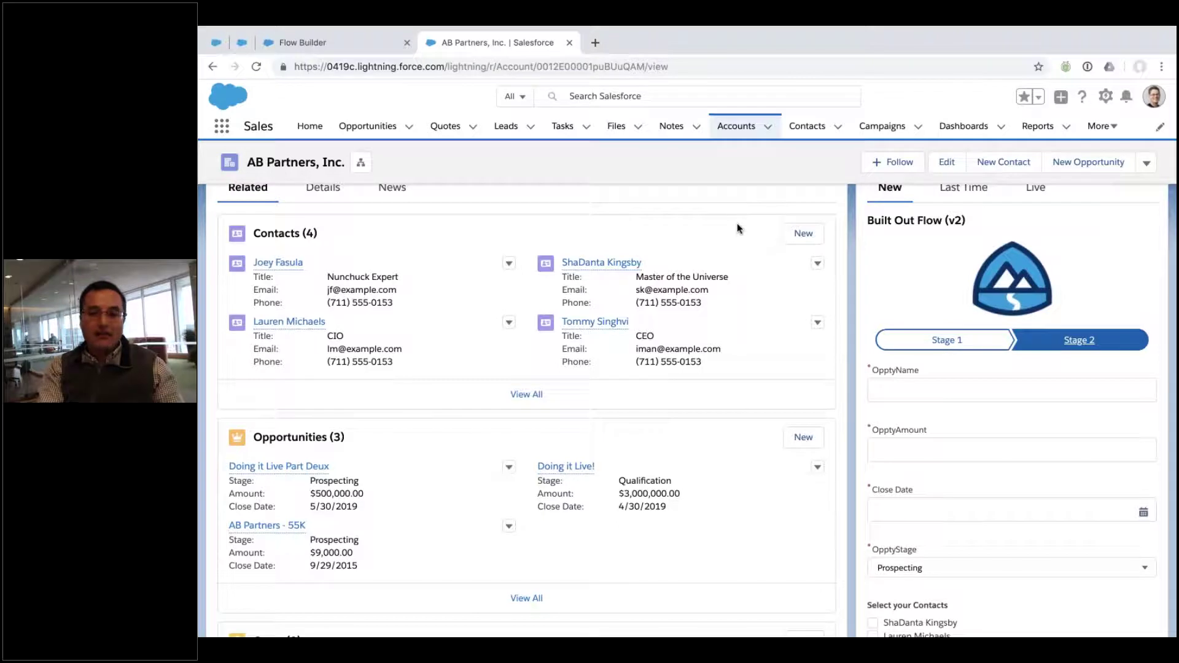
Step: Return to the May Webinar flow in Flow Builder and start a new resource of type Stage
click(302, 40)
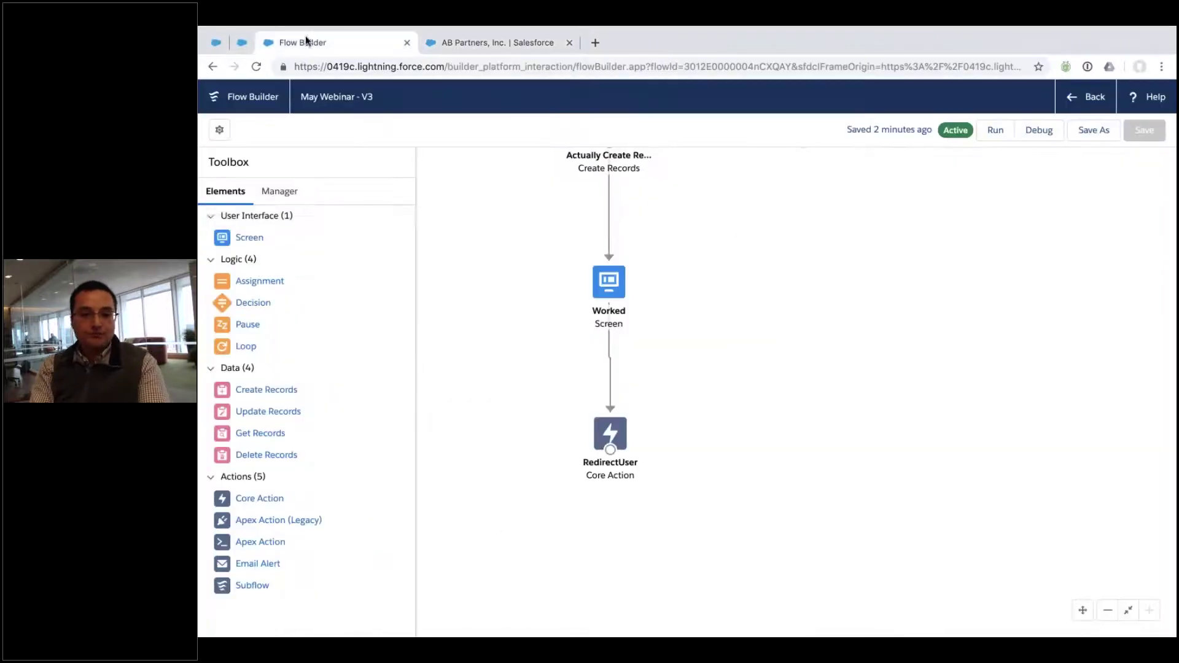
click(288, 196)
click(253, 255)
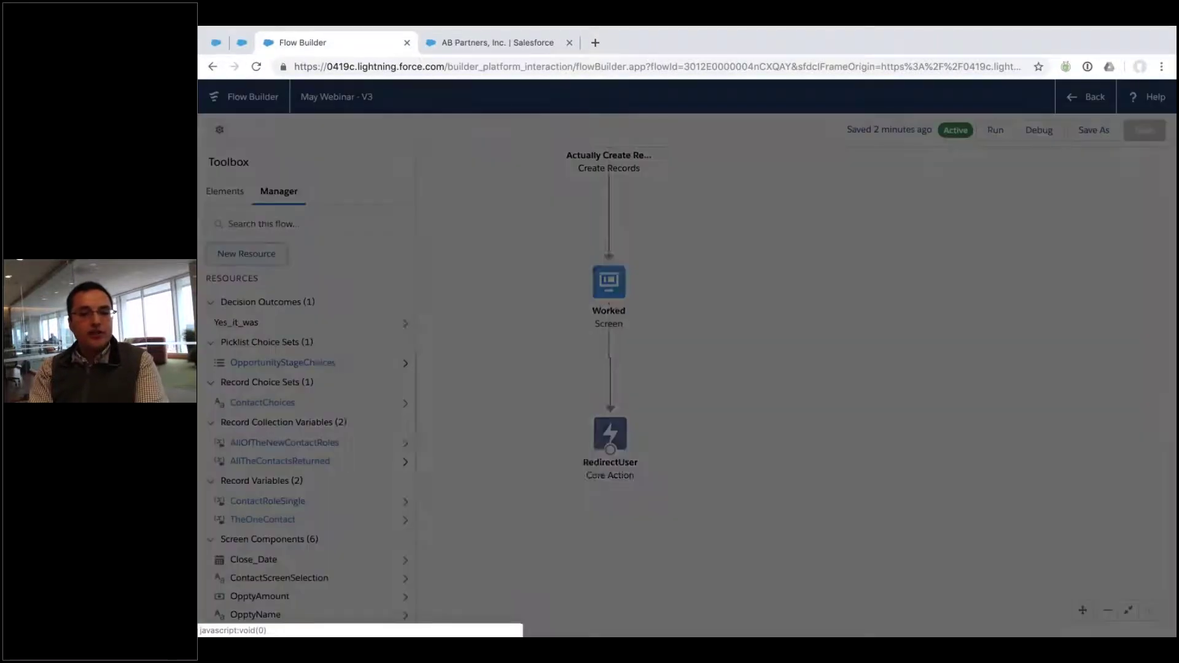
click(413, 314)
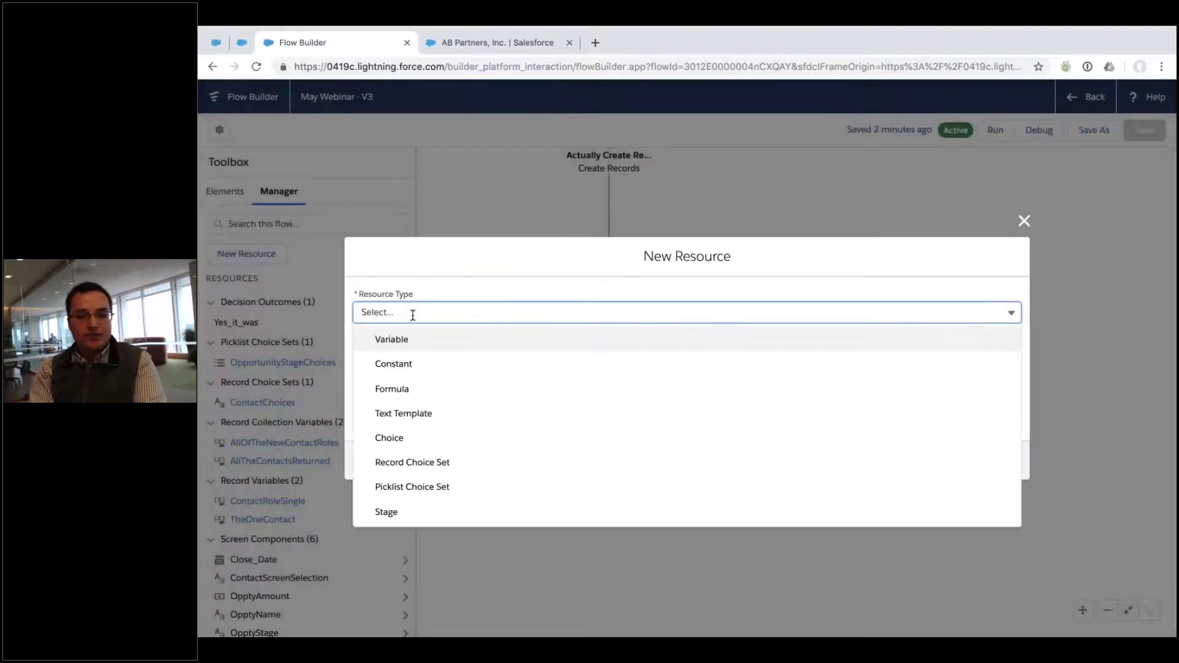
click(408, 516)
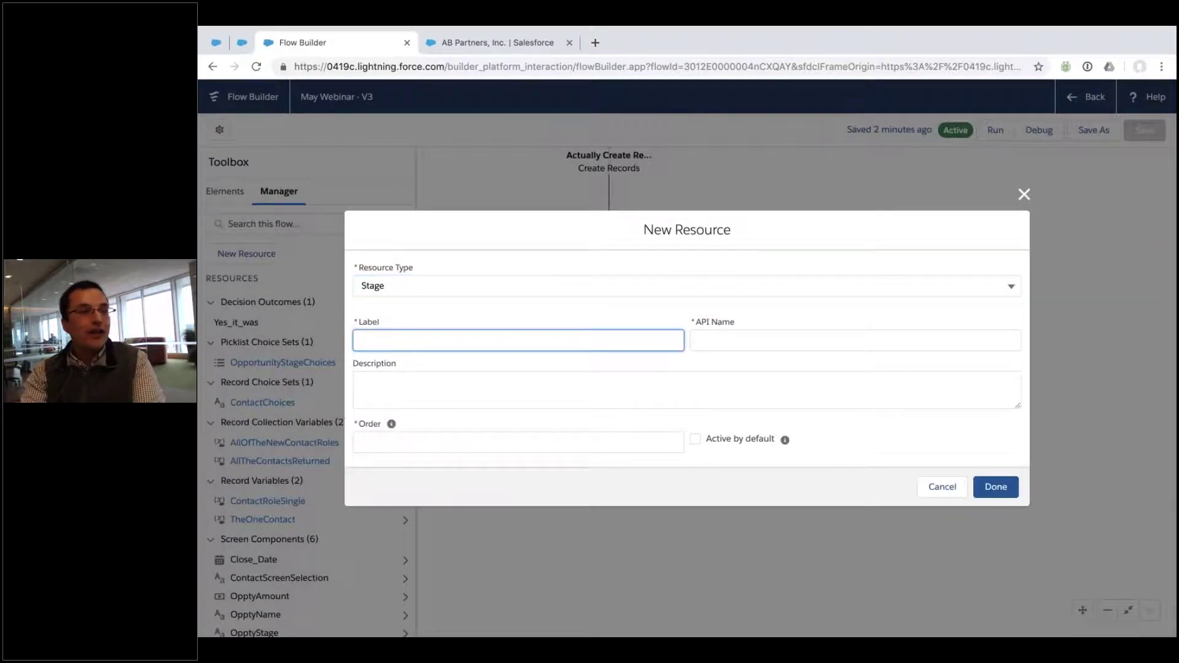
Step: Label the stage with the first contact's first name, set its order to 1, make it active by default, and finish the resource
text(ShaDanta)
key(Tab)
key(Tab)
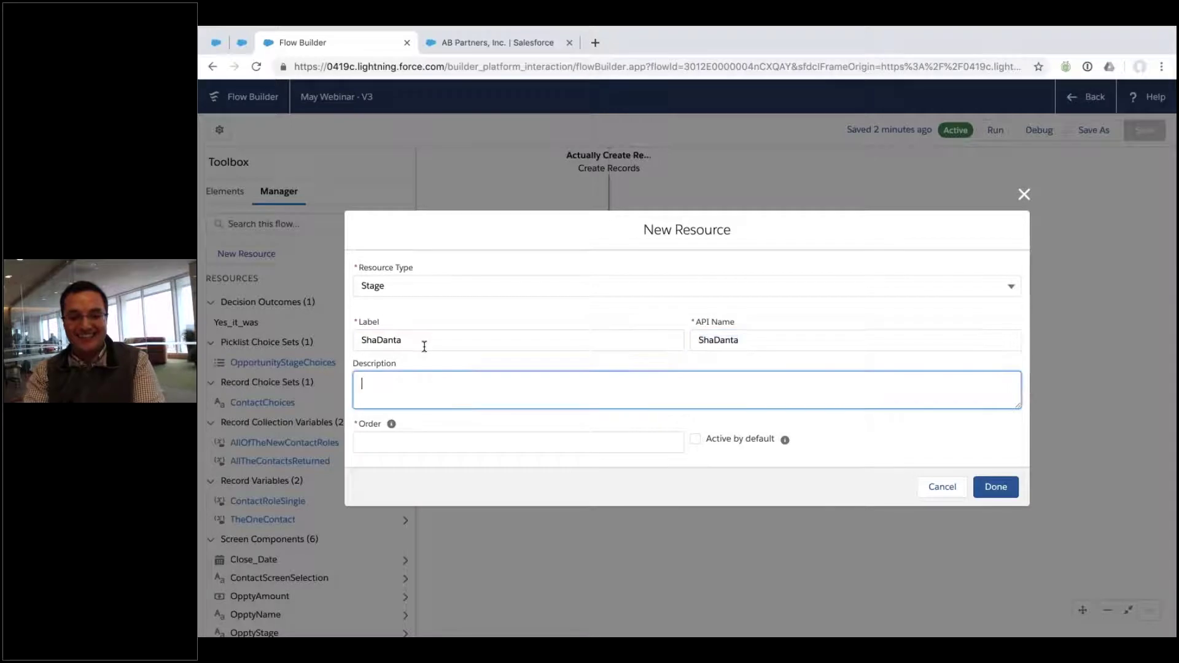
click(421, 437)
text(1)
click(695, 439)
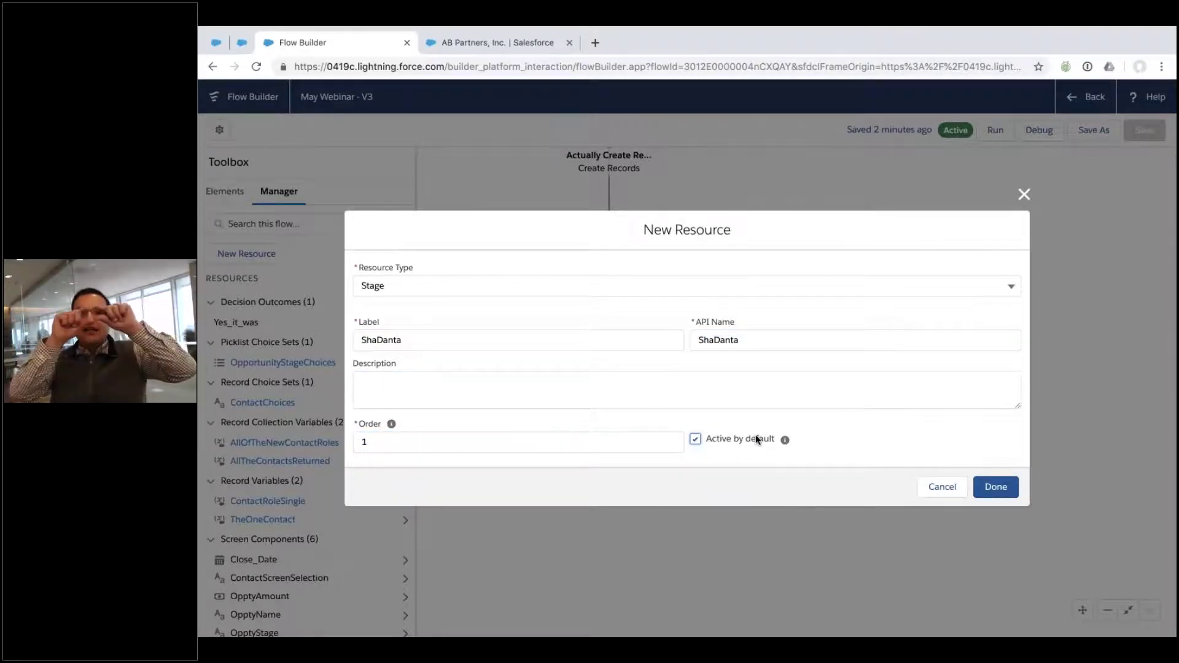
click(495, 42)
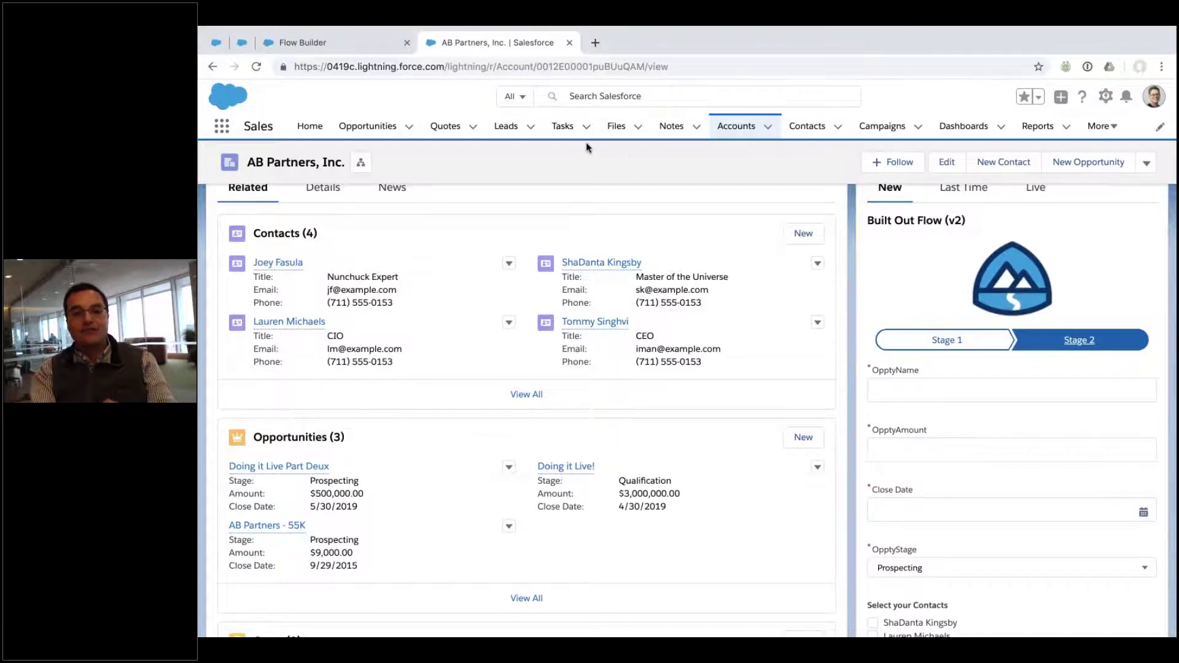
click(303, 42)
click(1001, 490)
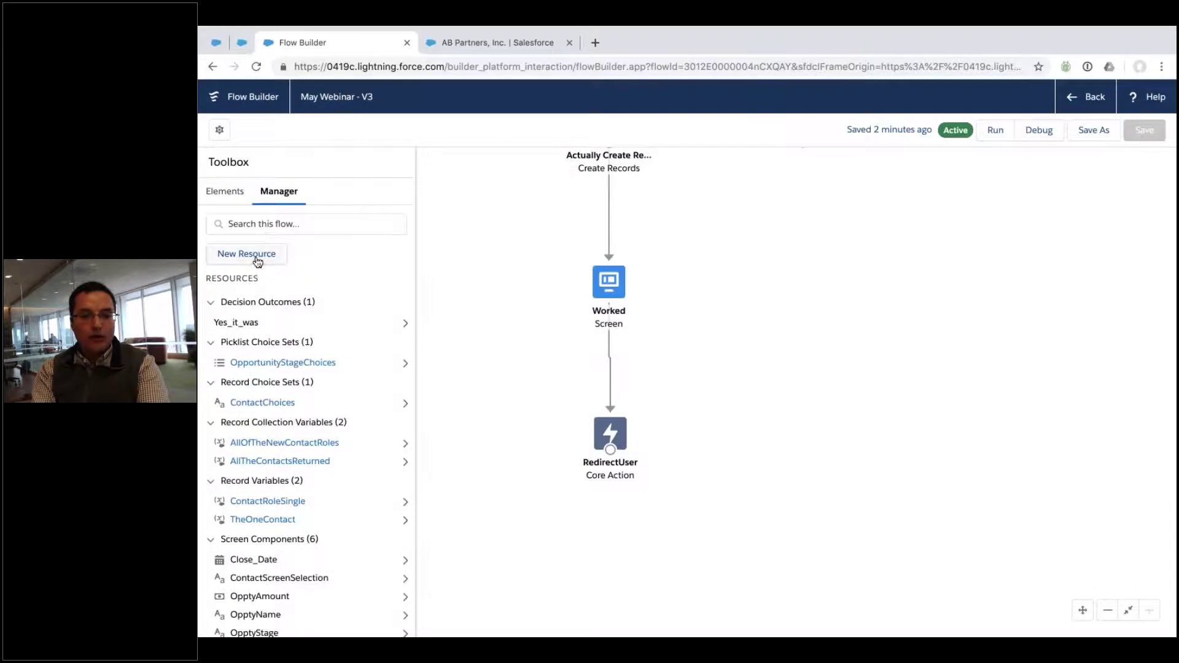
Step: Create a second Stage resource labelled Stage 2 with API name Stage_2, order 2 and active by default
click(258, 262)
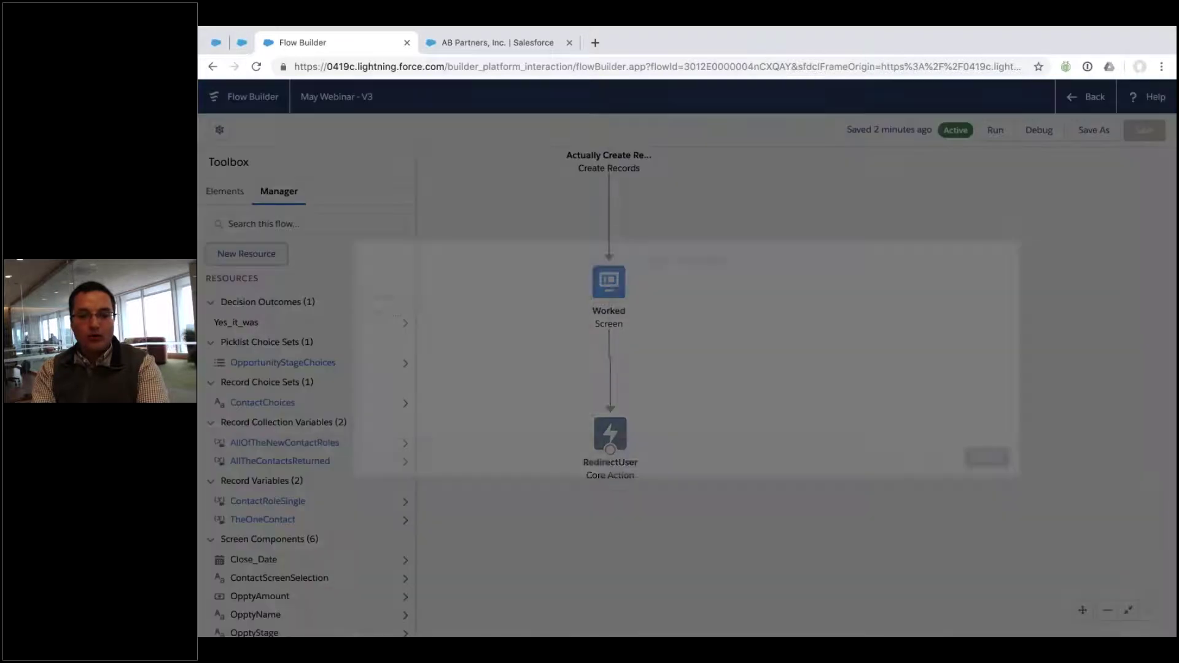
click(547, 312)
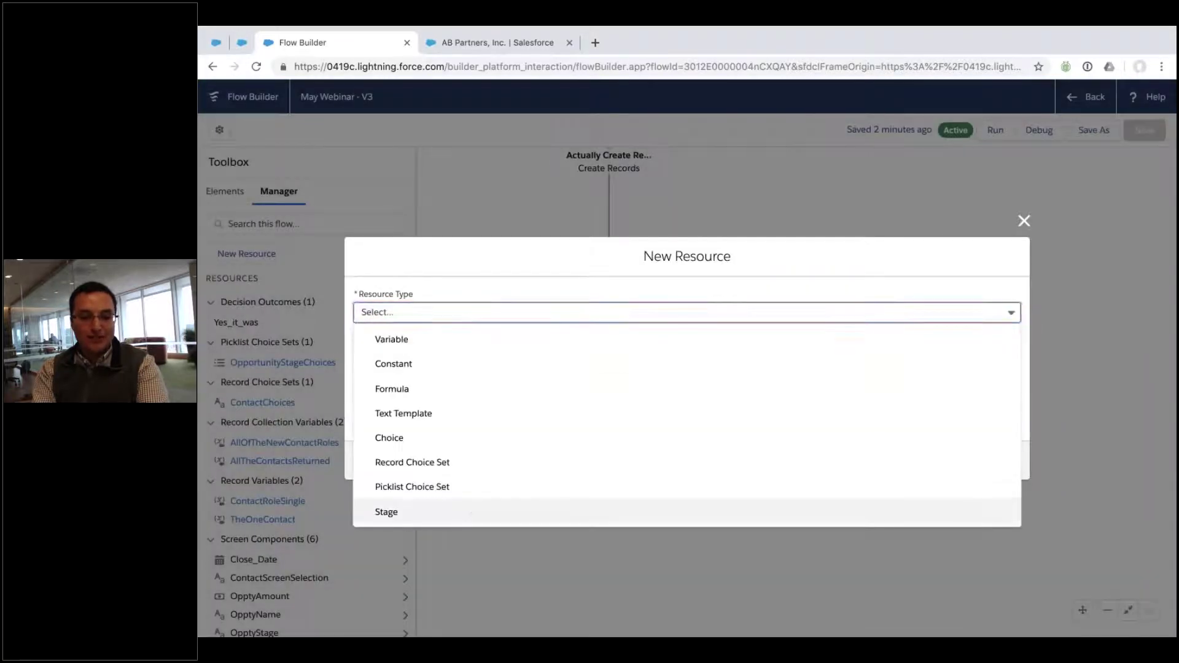
click(462, 512)
key(Tab)
key(Tab)
key(Tab)
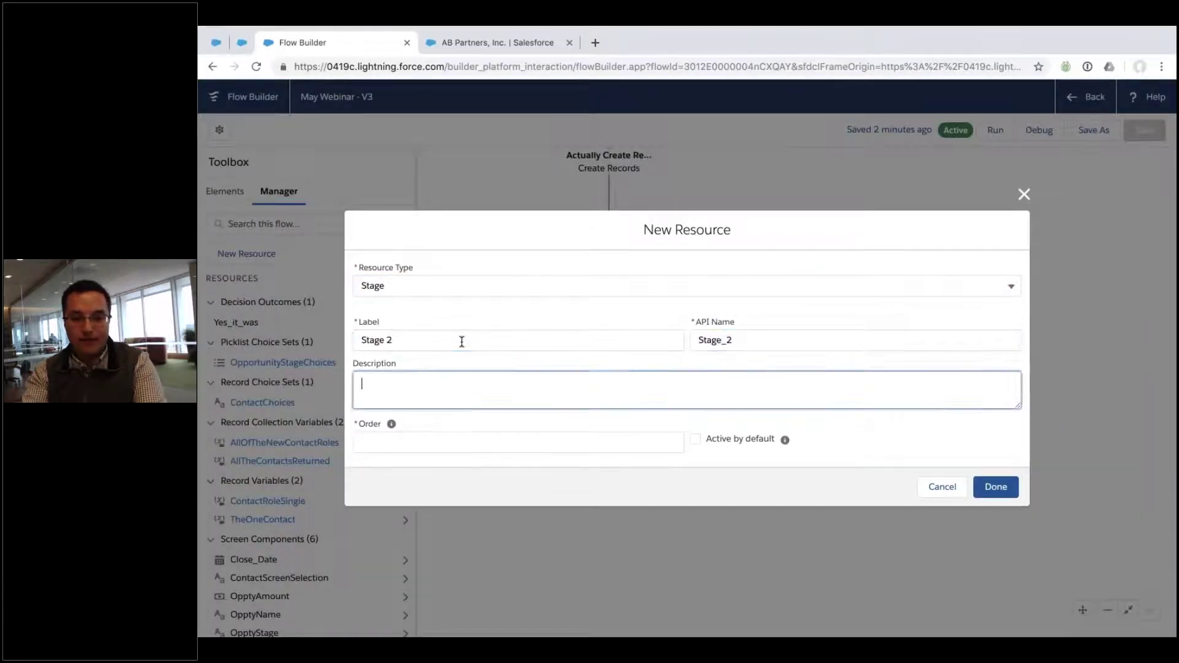
key(Tab)
text(2)
click(696, 438)
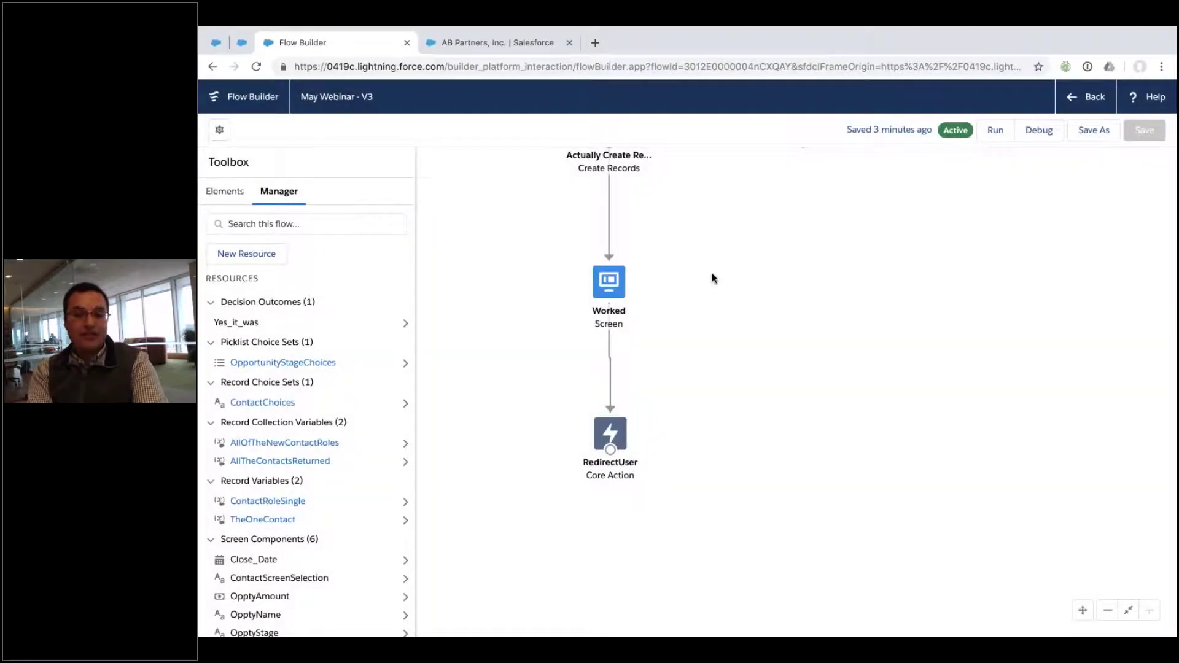
Step: Add an Assignment element above Screen 1 with the label Update Stage and API name Update_Stage
scroll(711, 256, up, 10)
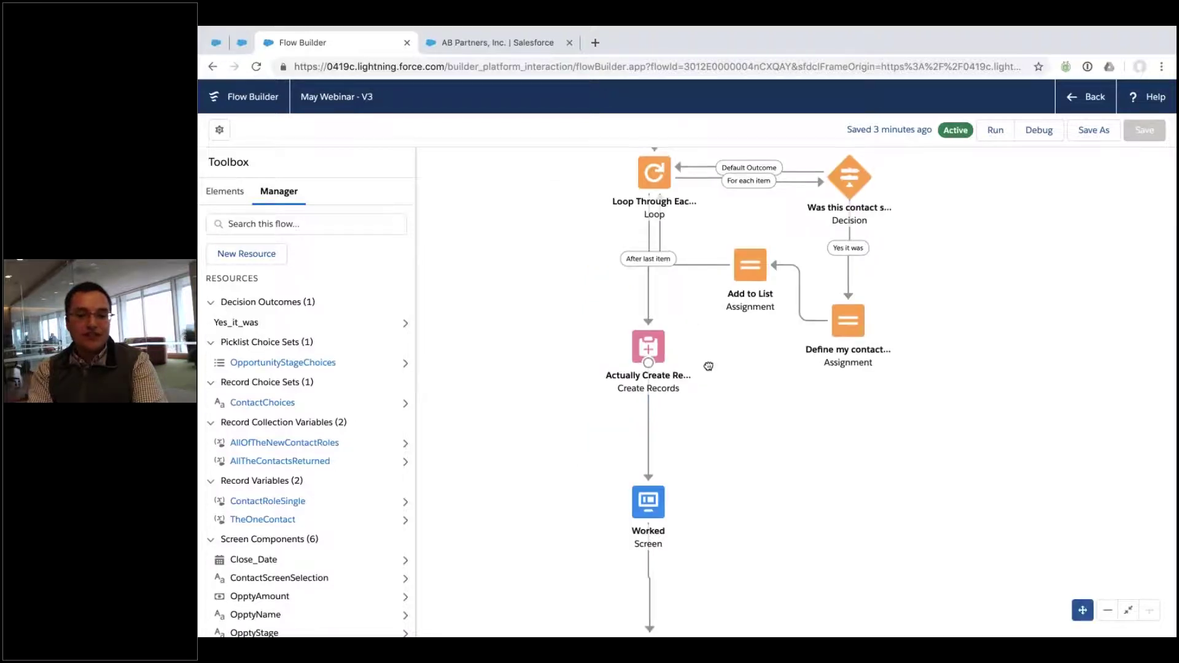
scroll(564, 402, up, 5)
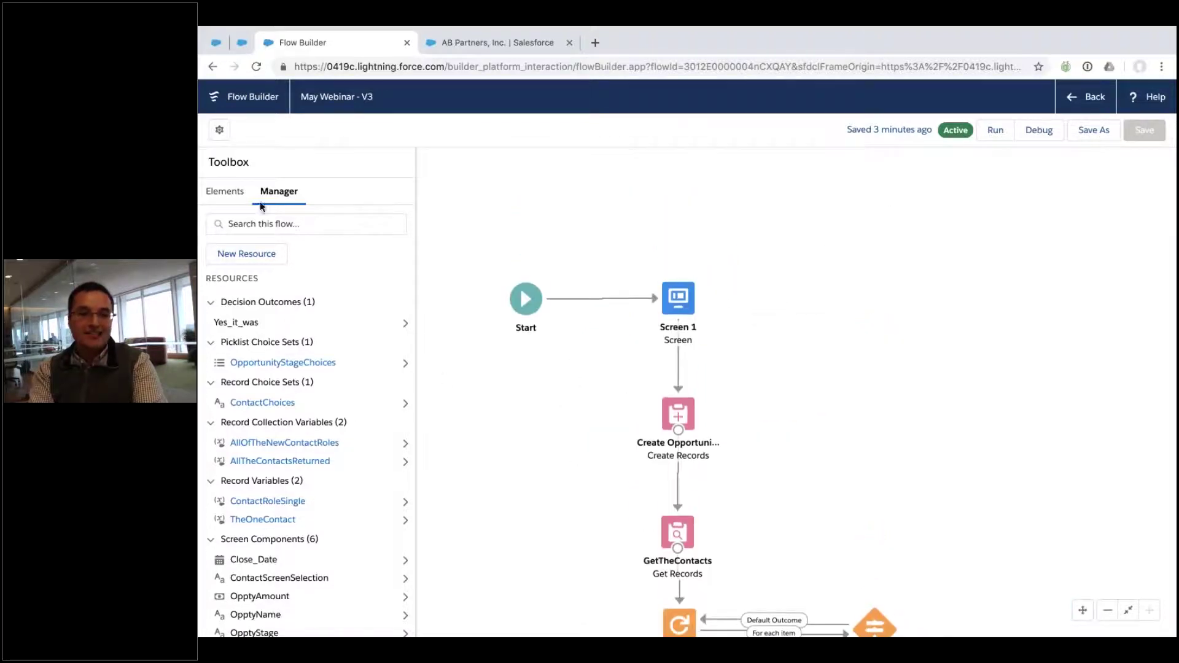
click(226, 191)
drag(669, 222, 672, 223)
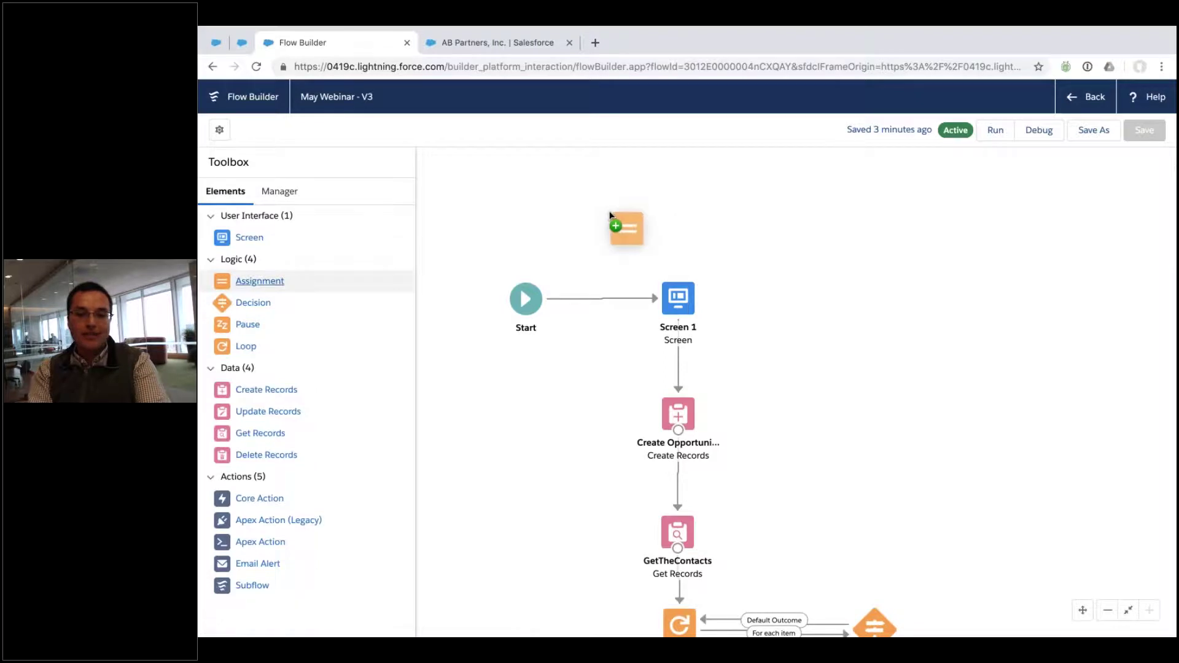
text(Update Stage)
key(Tab)
key(Tab)
Step: Assign the order 1 stage to {!$Flow.CurrentStage} with the Equals operator and finish the Update Stage assignment
click(551, 430)
scroll(590, 401, down, 2)
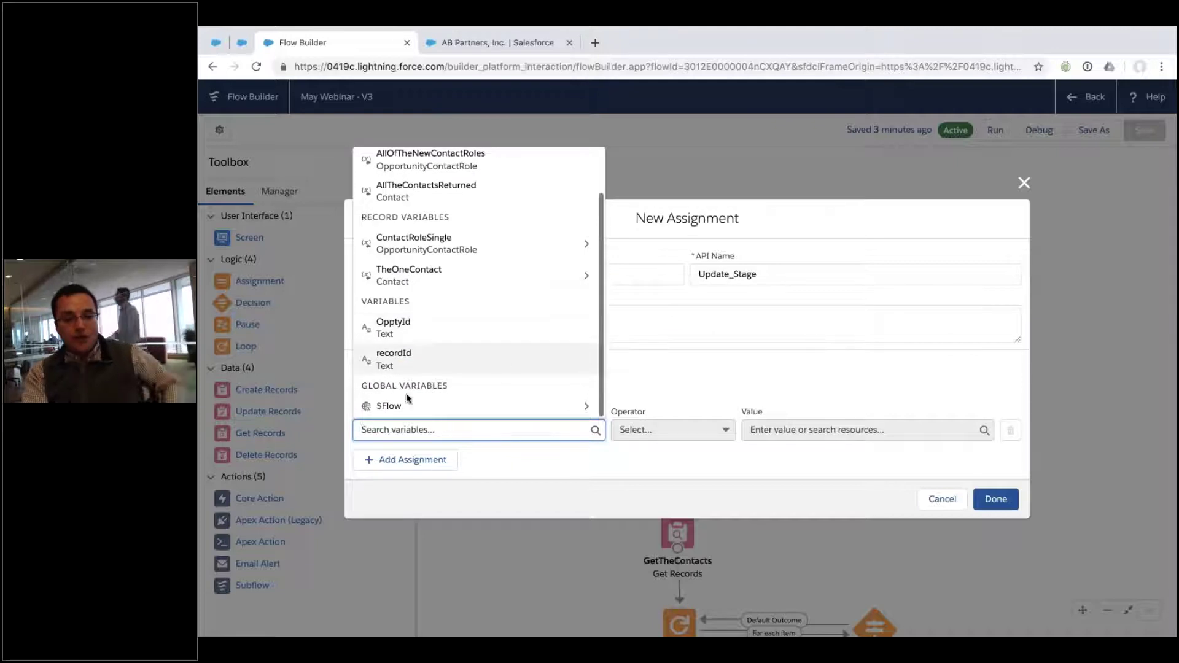
click(586, 407)
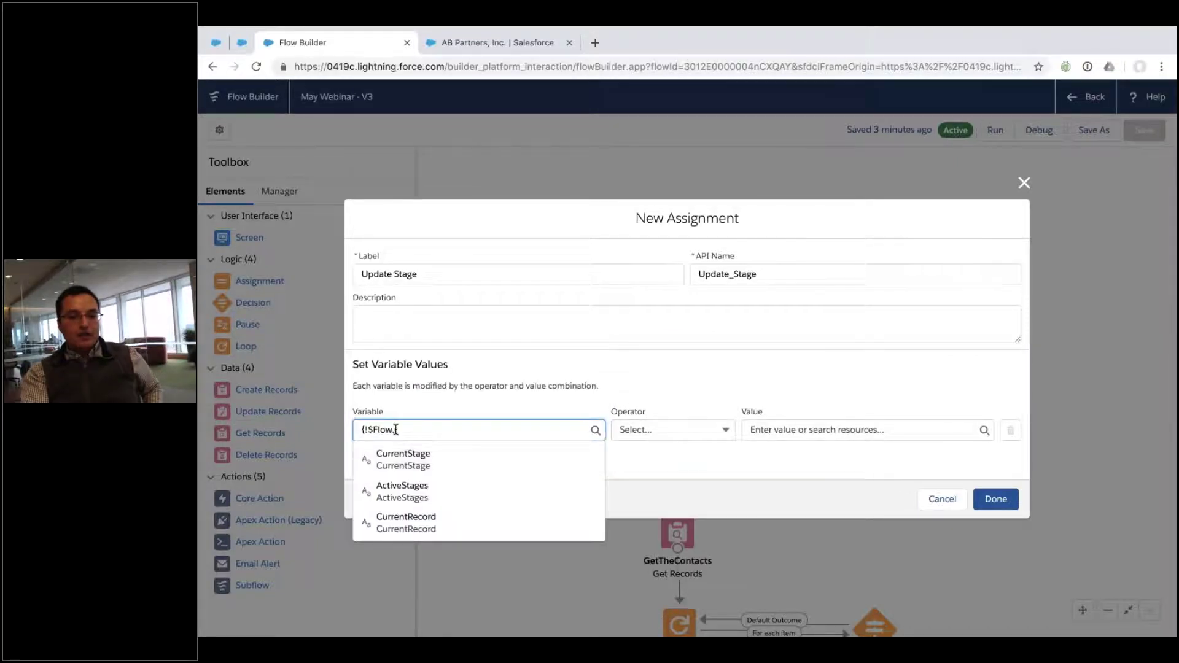
click(395, 467)
click(691, 433)
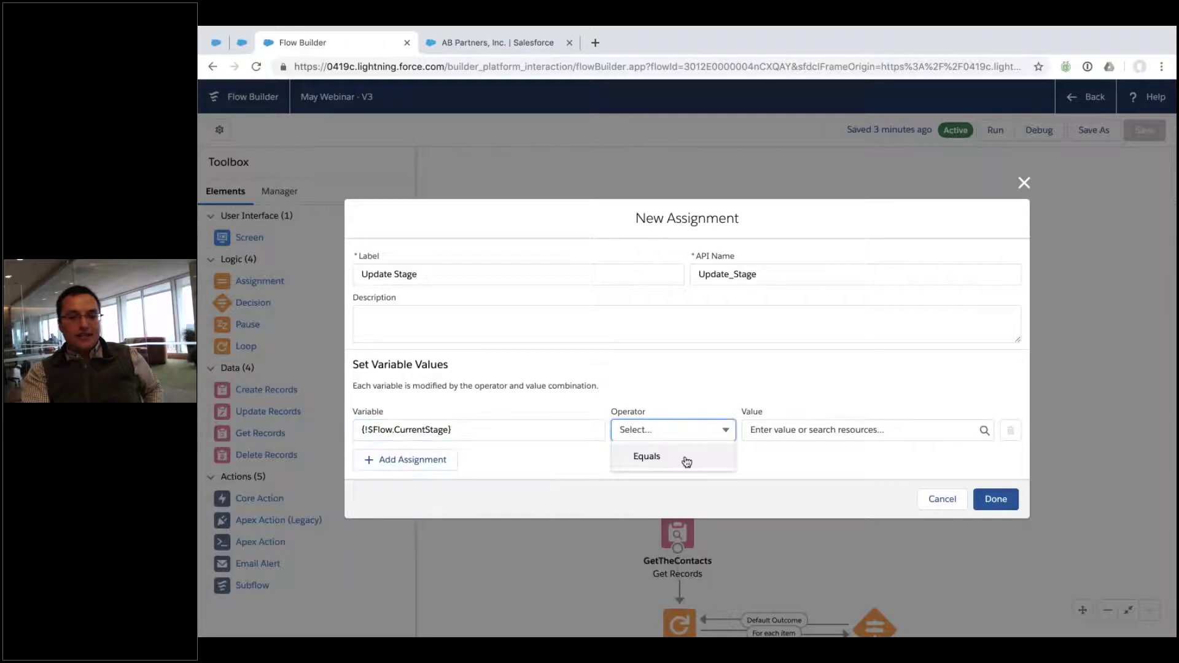
click(687, 462)
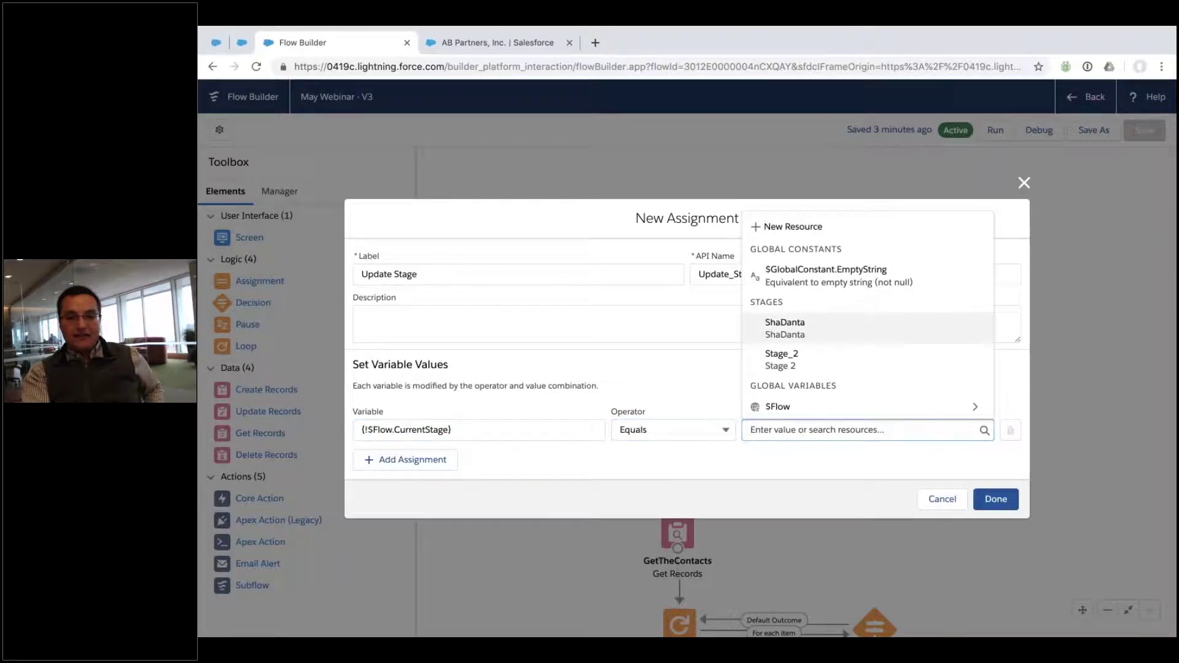
click(819, 338)
click(991, 495)
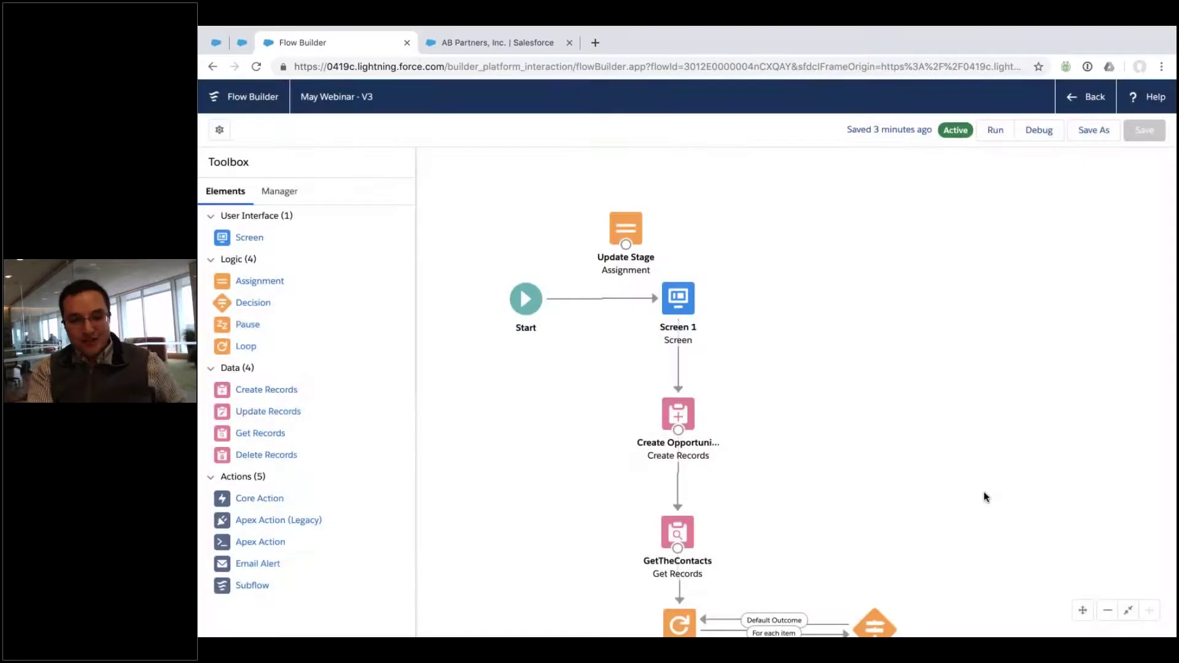
Step: Replace the Start to Screen 1 connector with a path through Update Stage, and align that assignment above Screen 1
key(Delete)
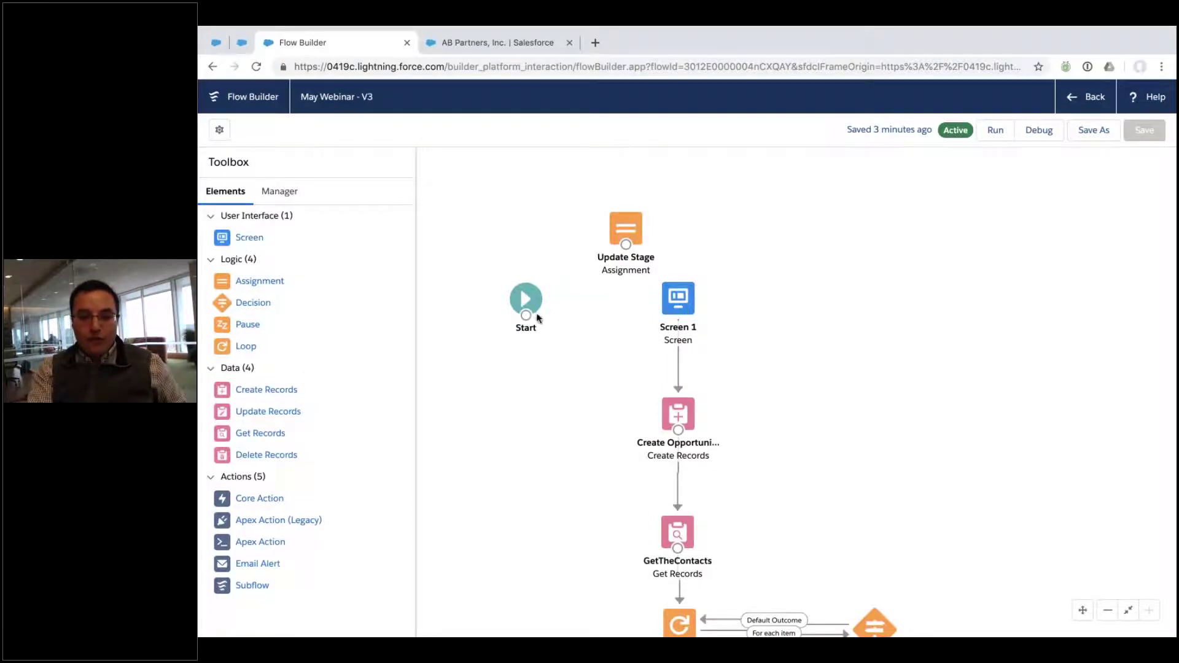
drag(597, 265, 678, 298)
drag(629, 231, 676, 212)
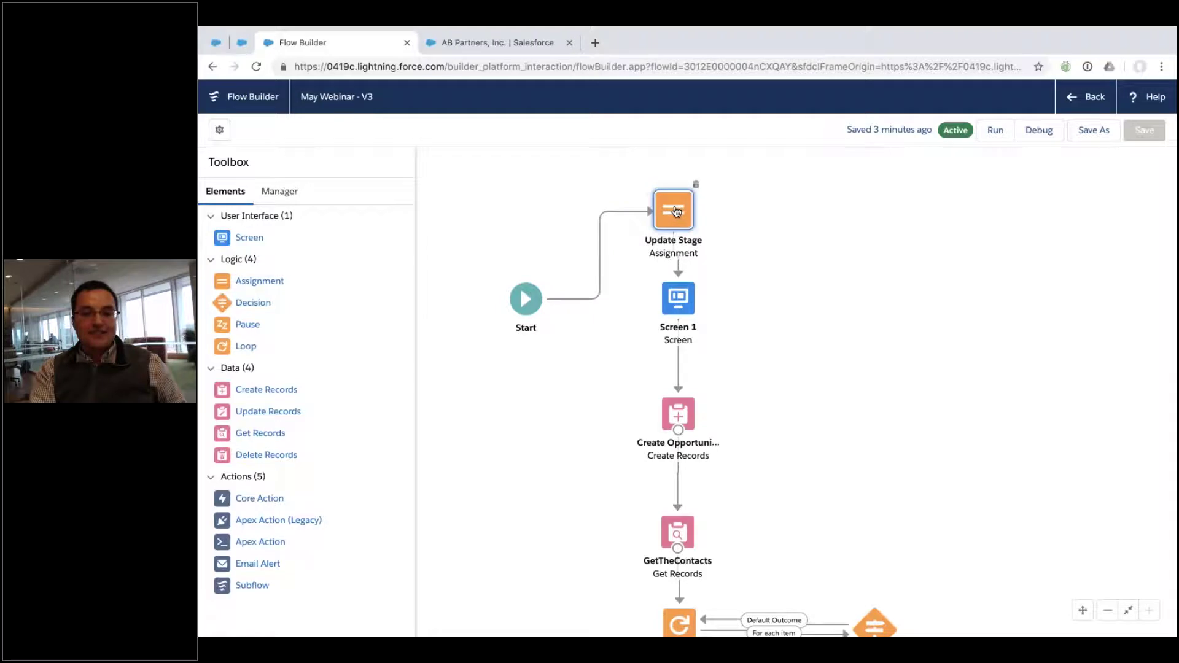
Step: Add an Assignment element between Actually Create Records and the Worked screen, labelled Stage Two update with API name Stage_Two_update
click(1083, 610)
drag(583, 559, 572, 363)
scroll(563, 429, down, 5)
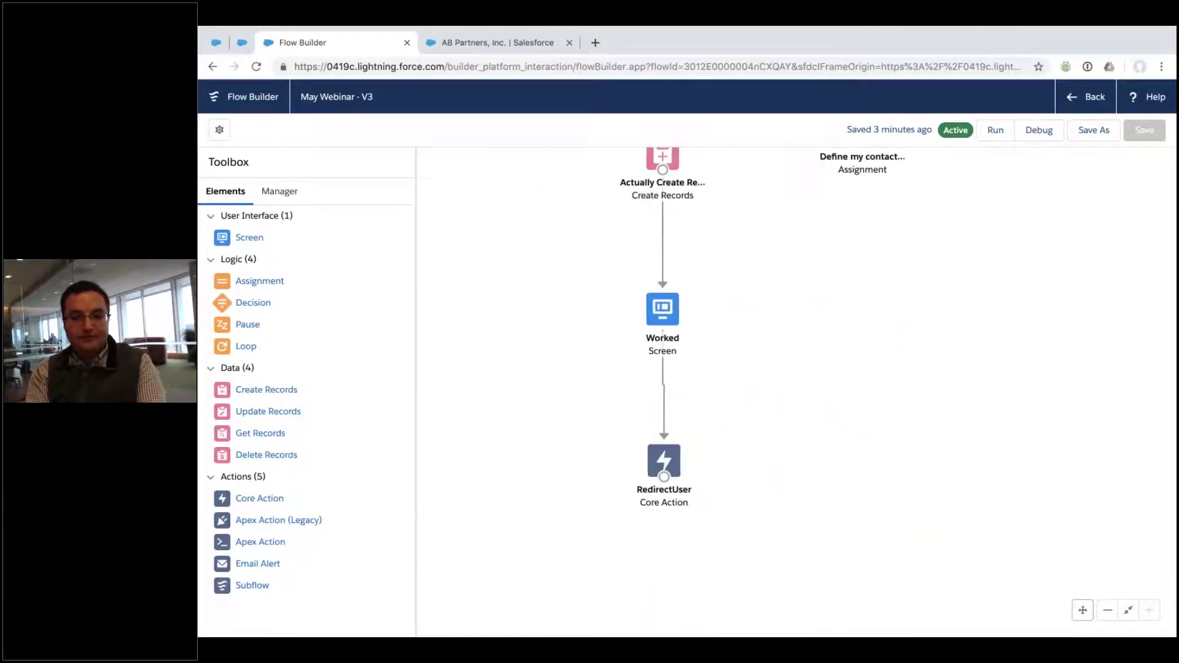
drag(259, 280, 560, 242)
text(Stage Two update)
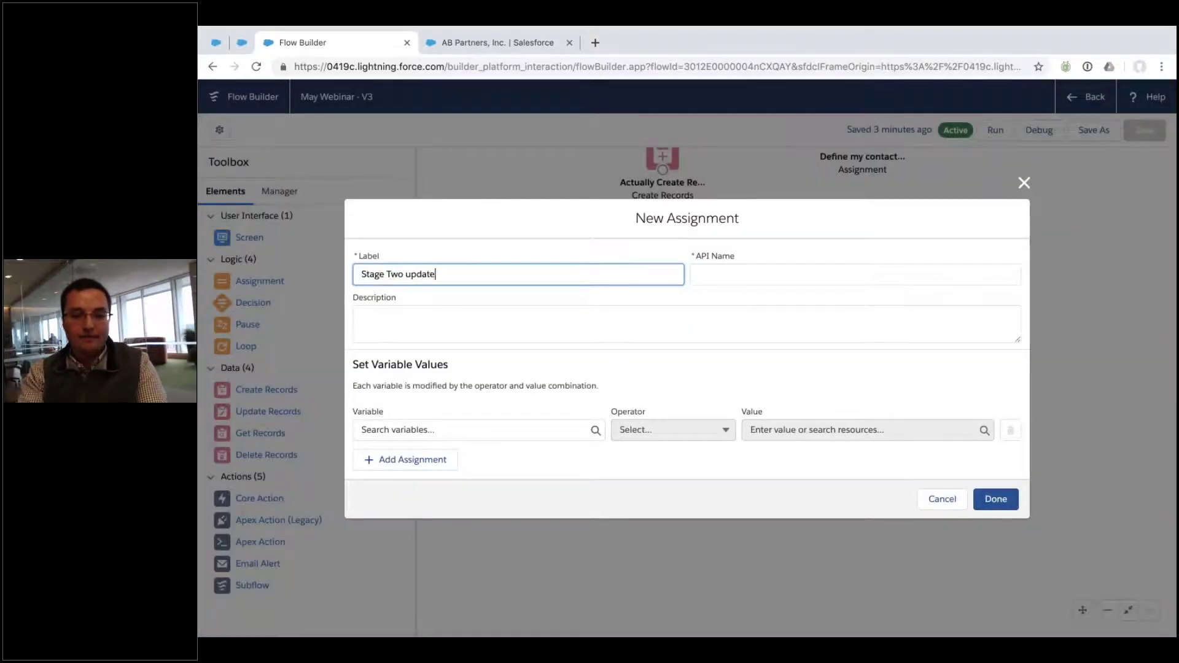
key(Tab)
key(Tab)
Step: Assign {!Stage_2} to {!$Flow.CurrentStage} with the Equals operator and finish the Stage Two update assignment
click(485, 421)
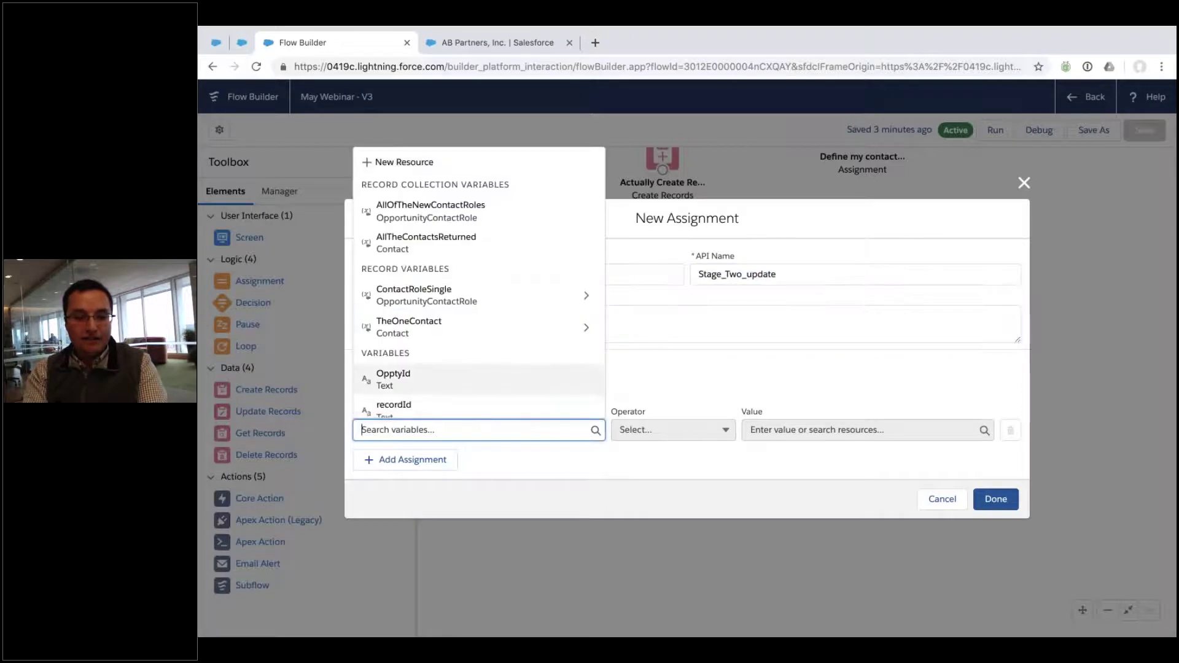
scroll(587, 393, down, 3)
click(584, 407)
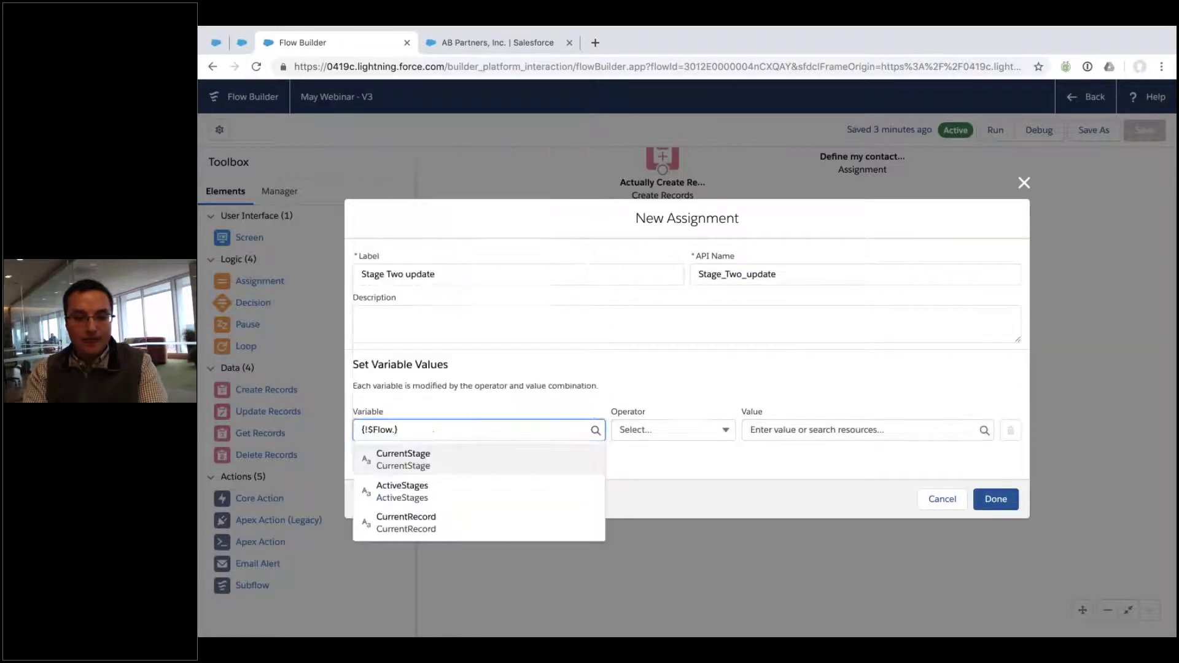
click(556, 463)
click(661, 430)
click(647, 456)
click(779, 432)
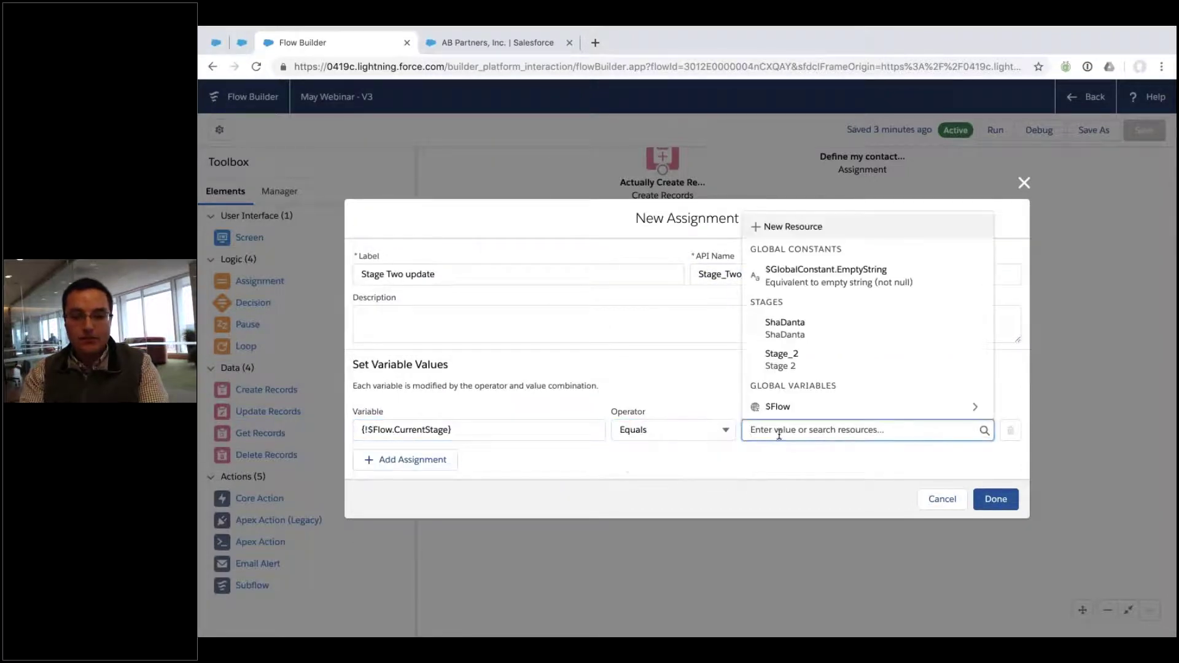
click(793, 363)
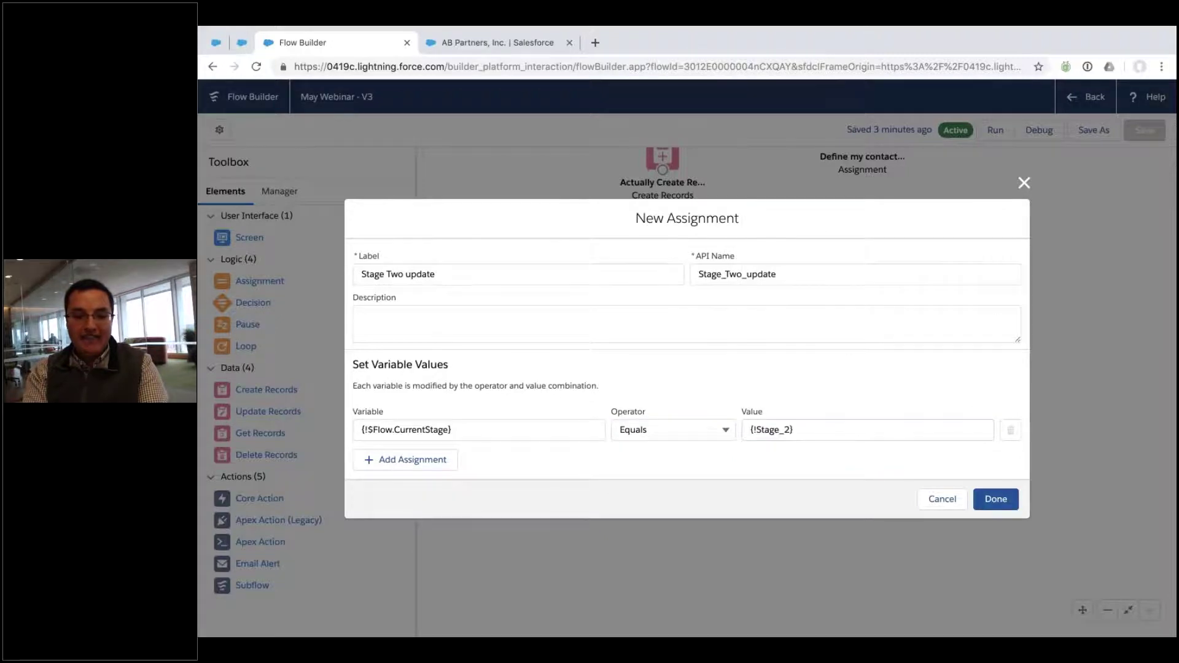
click(996, 498)
Step: Route the path from Actually Create Records through Stage Two update to the Worked screen
drag(635, 197, 575, 263)
drag(659, 320, 659, 318)
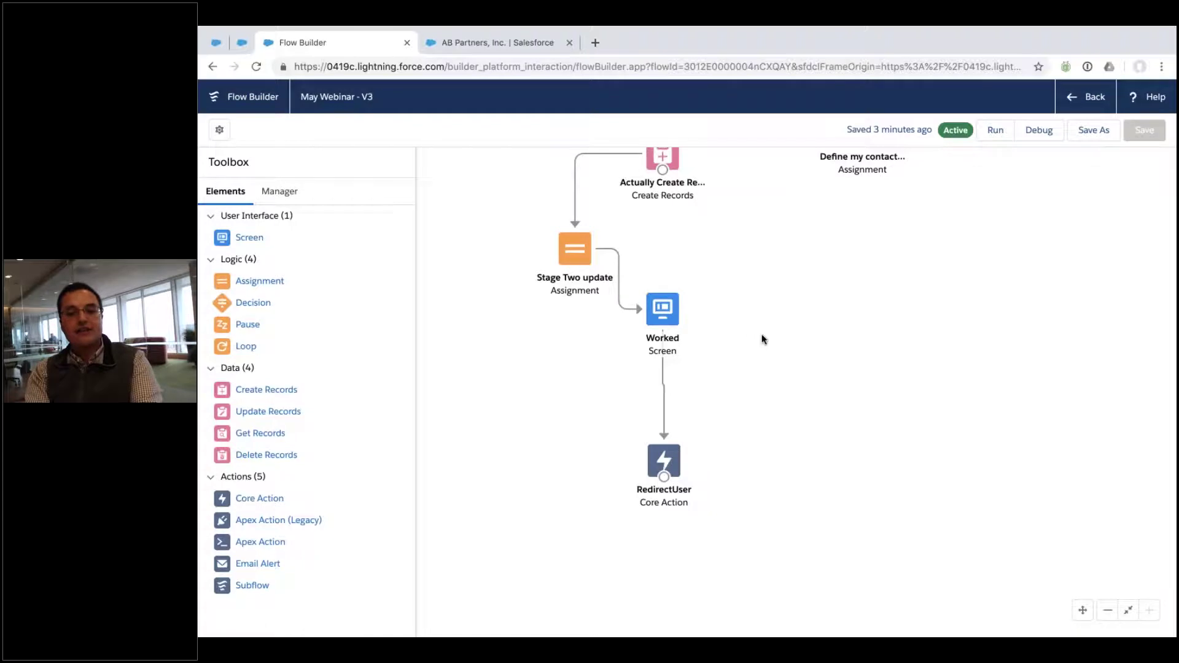
Step: Open Screen 1 for editing and add the custom flowStages_field component above OpptyName
drag(751, 360, 753, 390)
scroll(737, 381, up, 15)
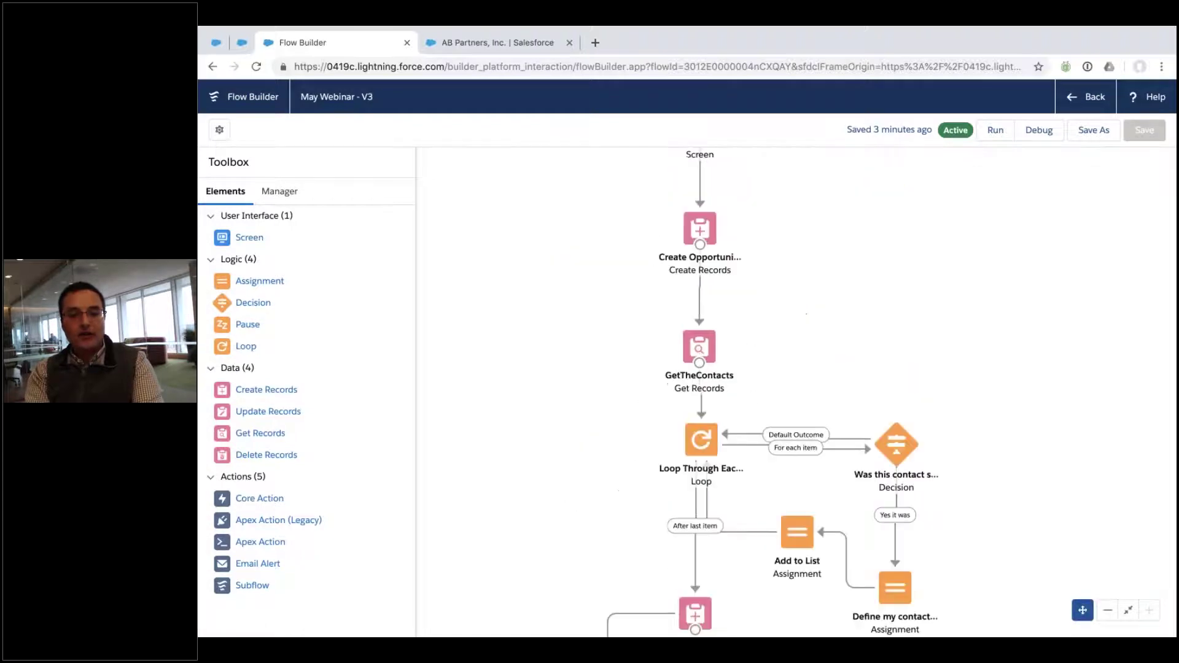
click(689, 371)
double_click(689, 371)
scroll(359, 369, down, 5)
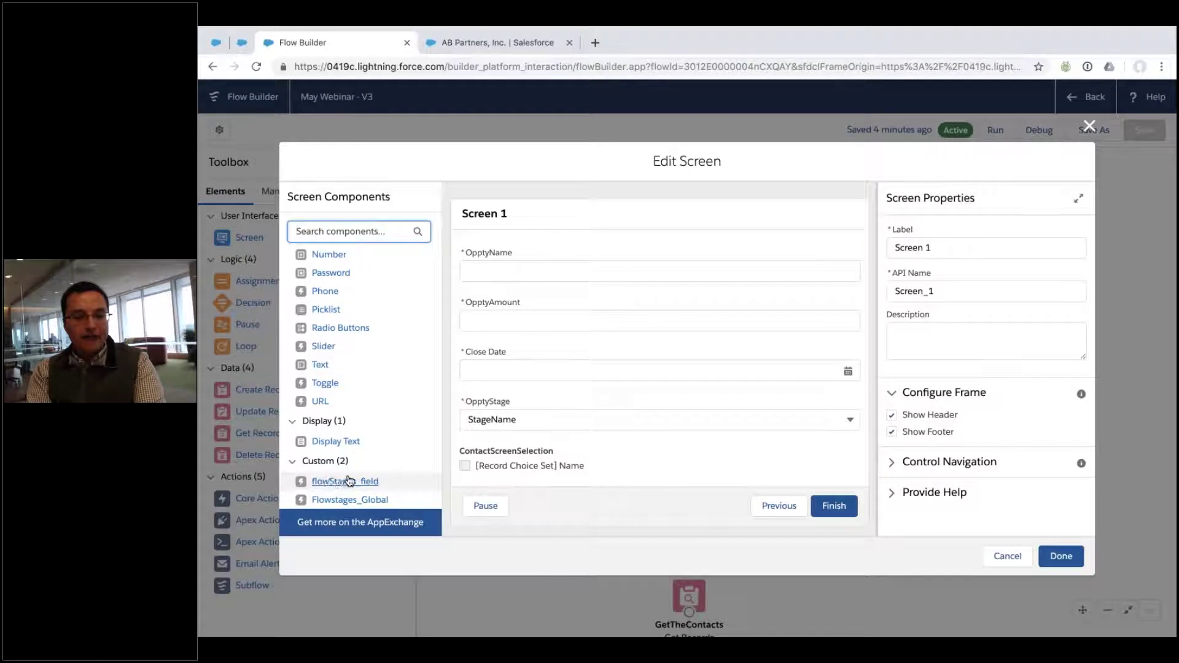
click(349, 484)
drag(349, 483, 527, 242)
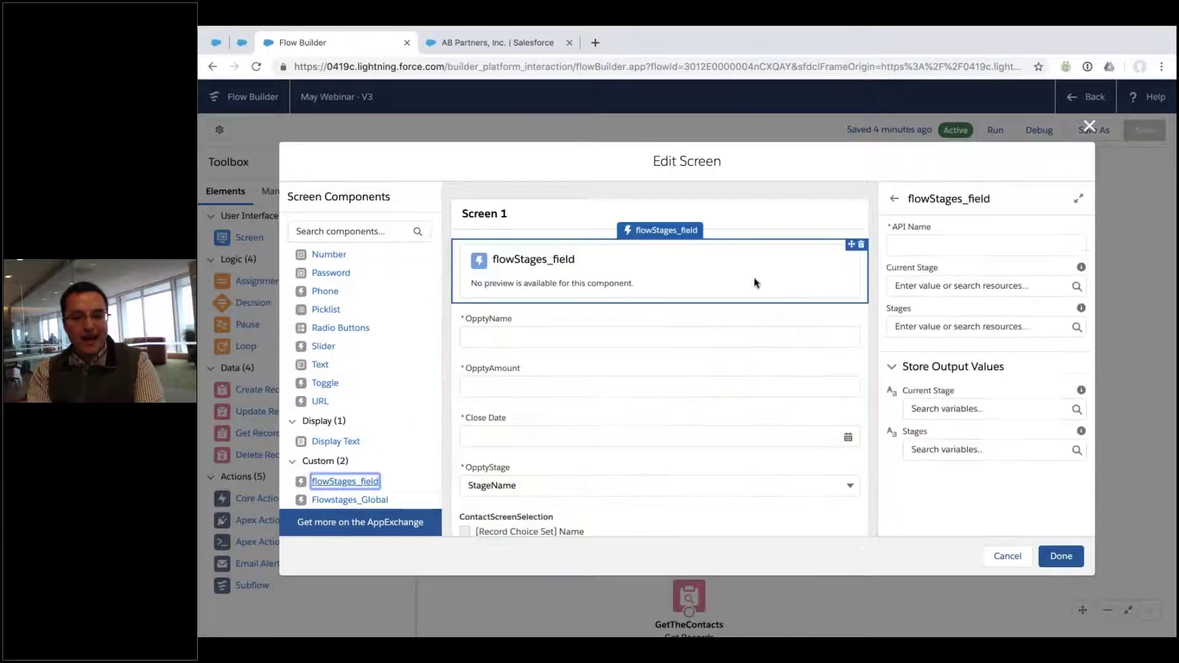
Step: Give the flowStages_field component the API name FirstStage and set its Current Stage to {!$Flow.CurrentStage}
click(949, 245)
text(FirstStage)
key(Tab)
click(959, 286)
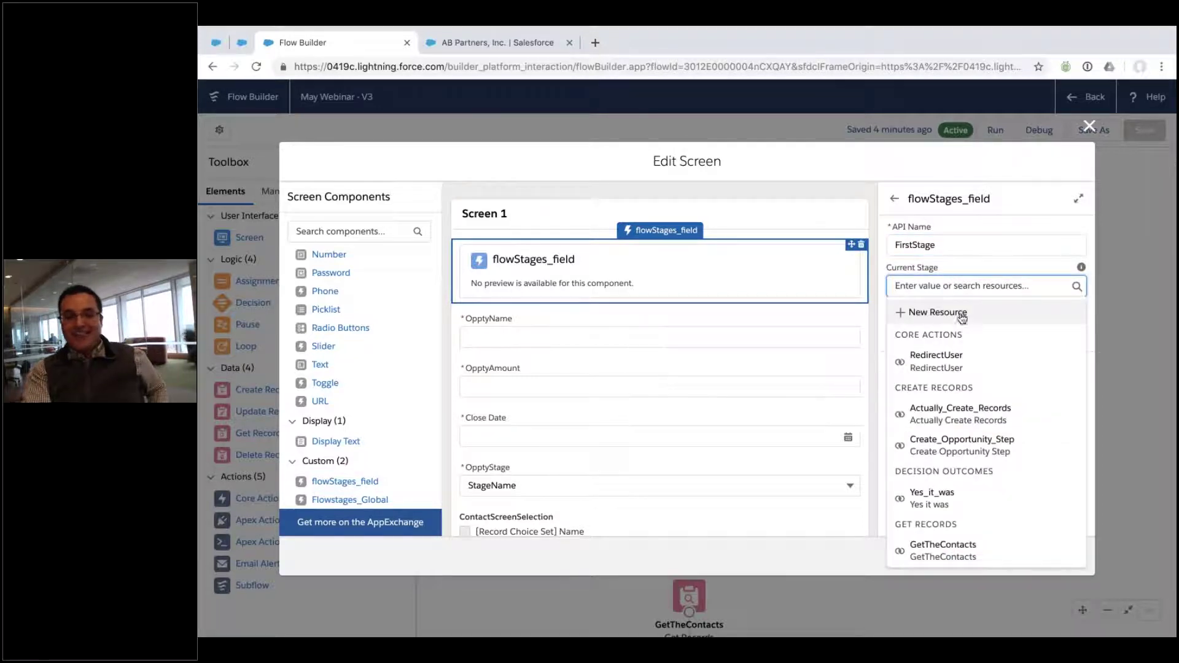
scroll(955, 362, down, 10)
scroll(954, 372, down, 5)
click(1069, 557)
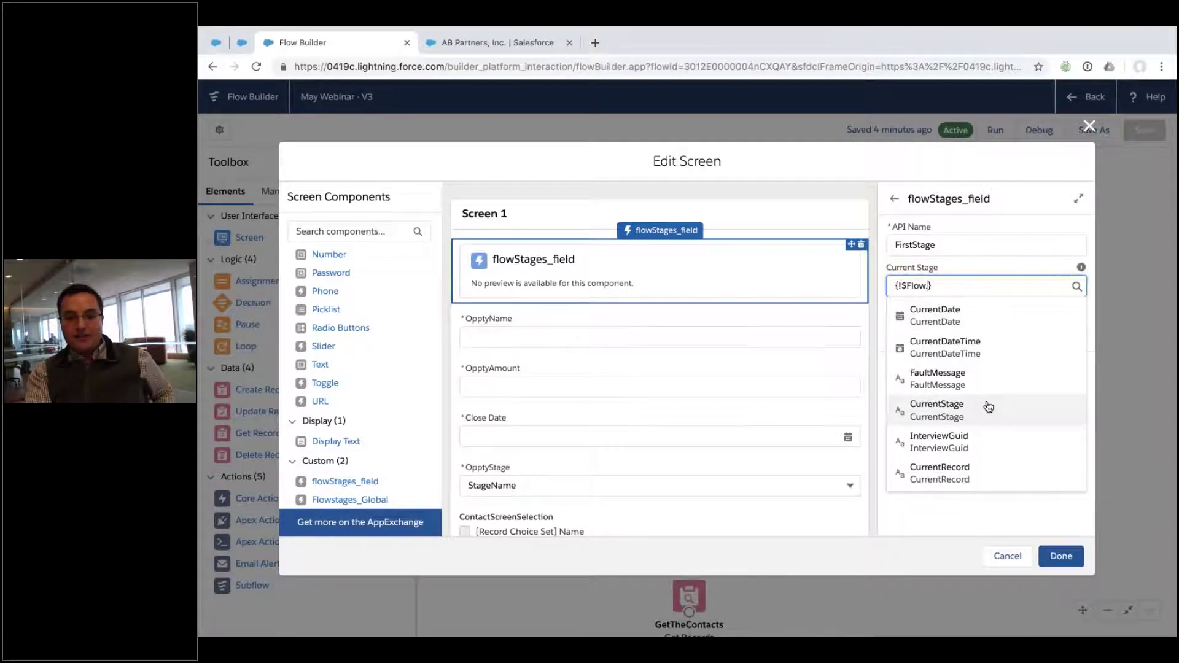
click(988, 408)
Step: Set the component's Stages value to {!$Flow.ActiveStages} and finish editing Screen 1
click(983, 326)
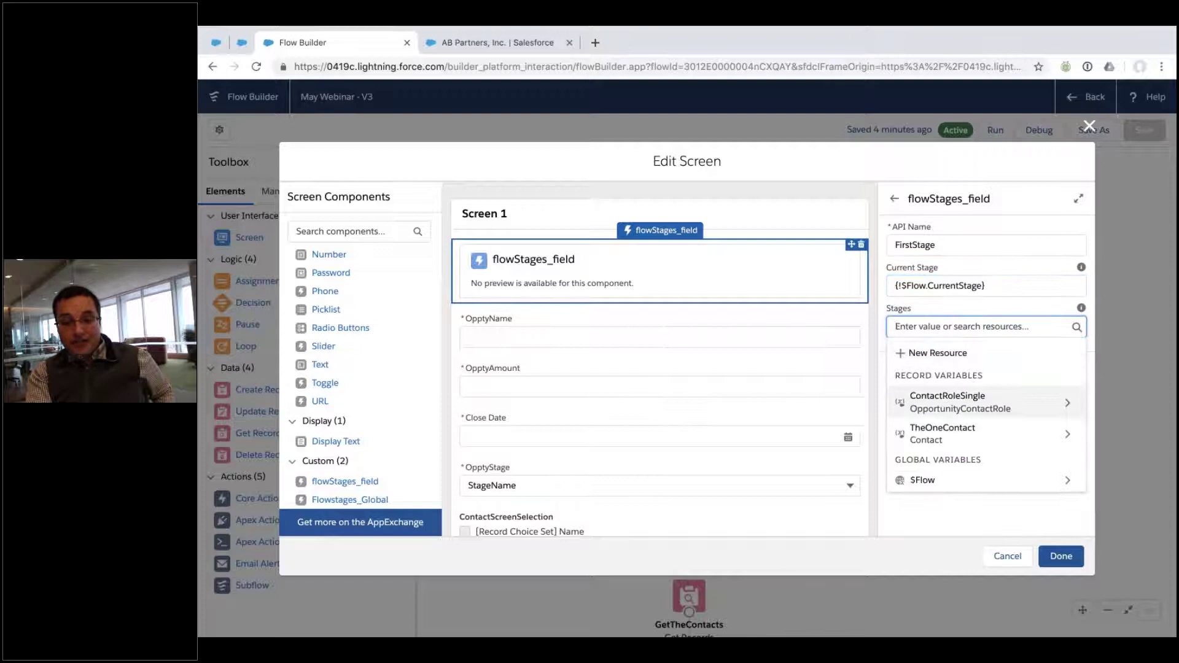
click(1070, 485)
click(939, 355)
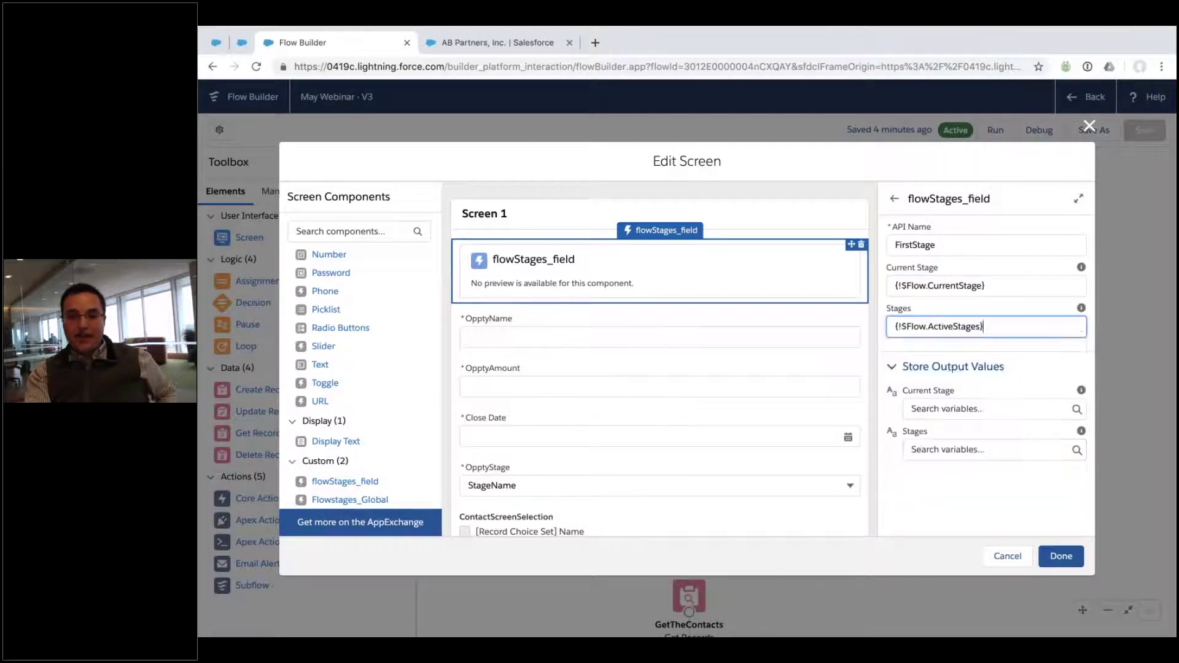
click(1061, 556)
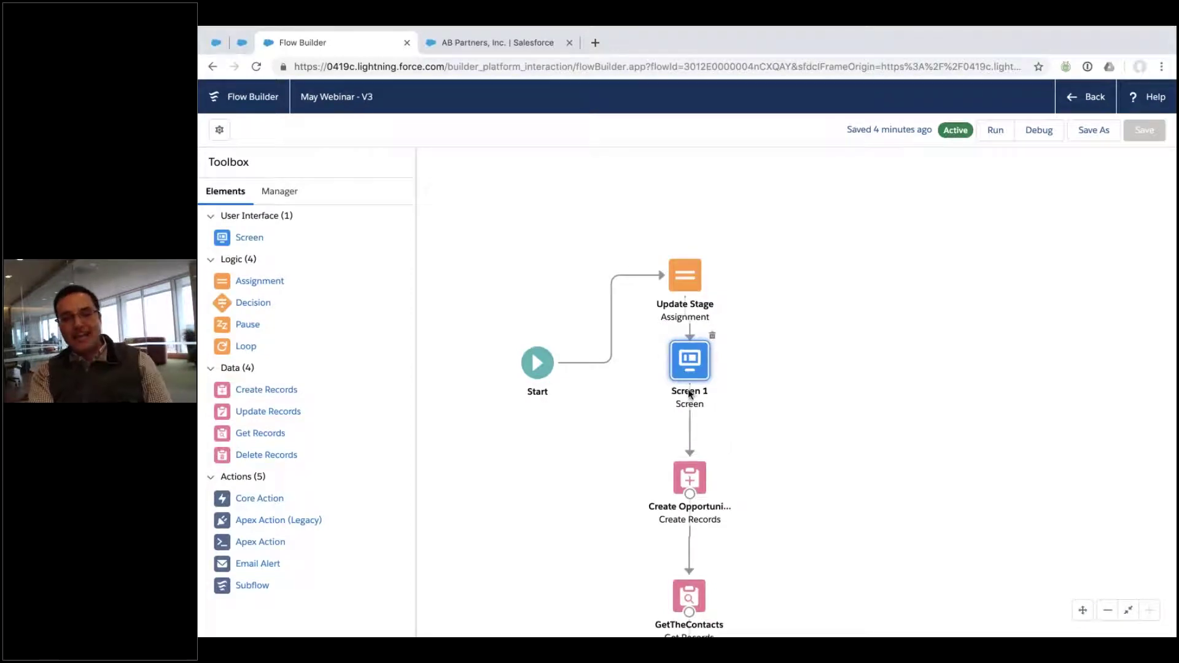
Step: Reopen Screen 1 for editing and add a Display Image component between flowStages_field and OpptyName
click(777, 475)
scroll(771, 339, down, 3)
scroll(769, 300, up, 3)
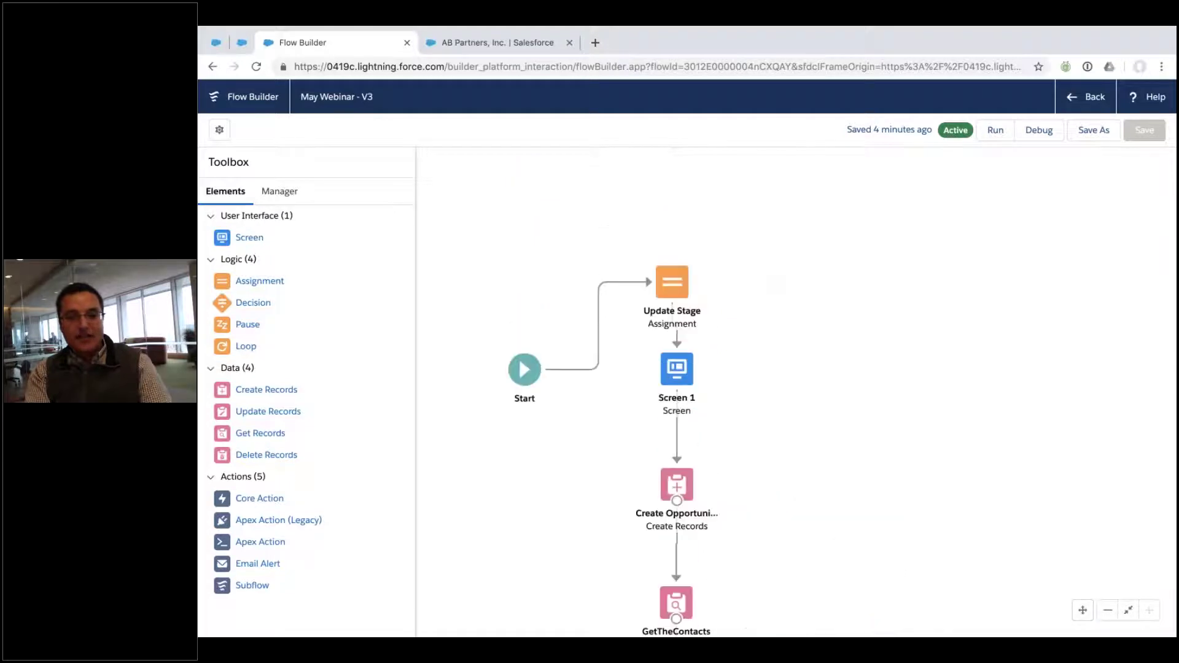
double_click(673, 376)
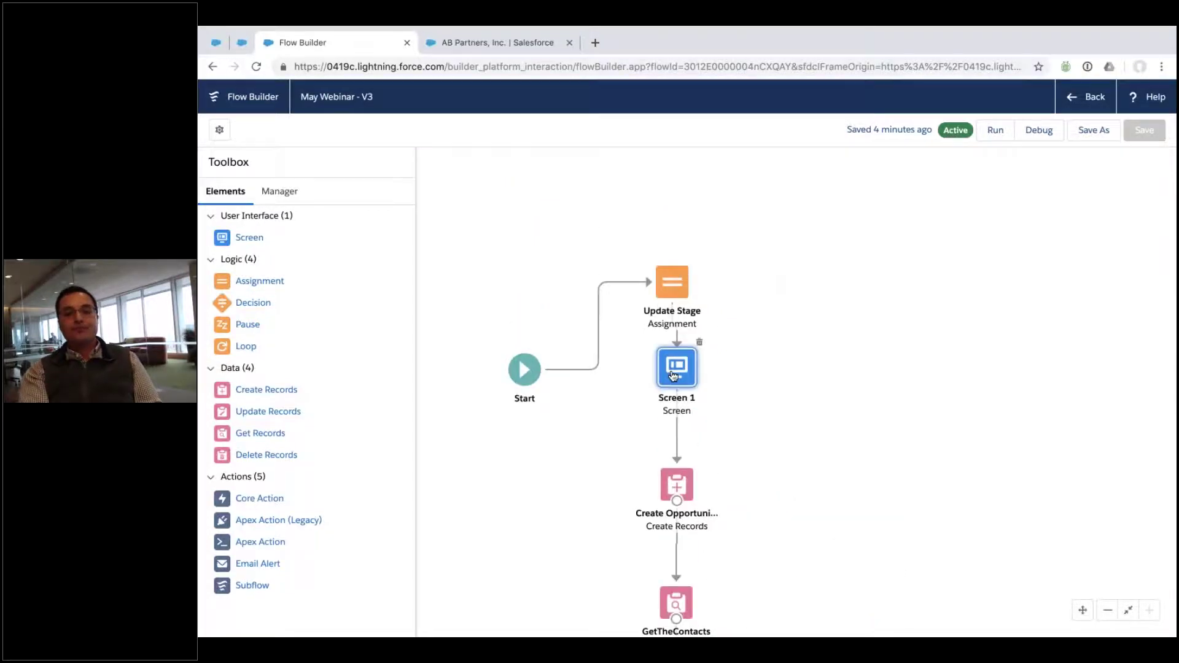
scroll(345, 326, down, 3)
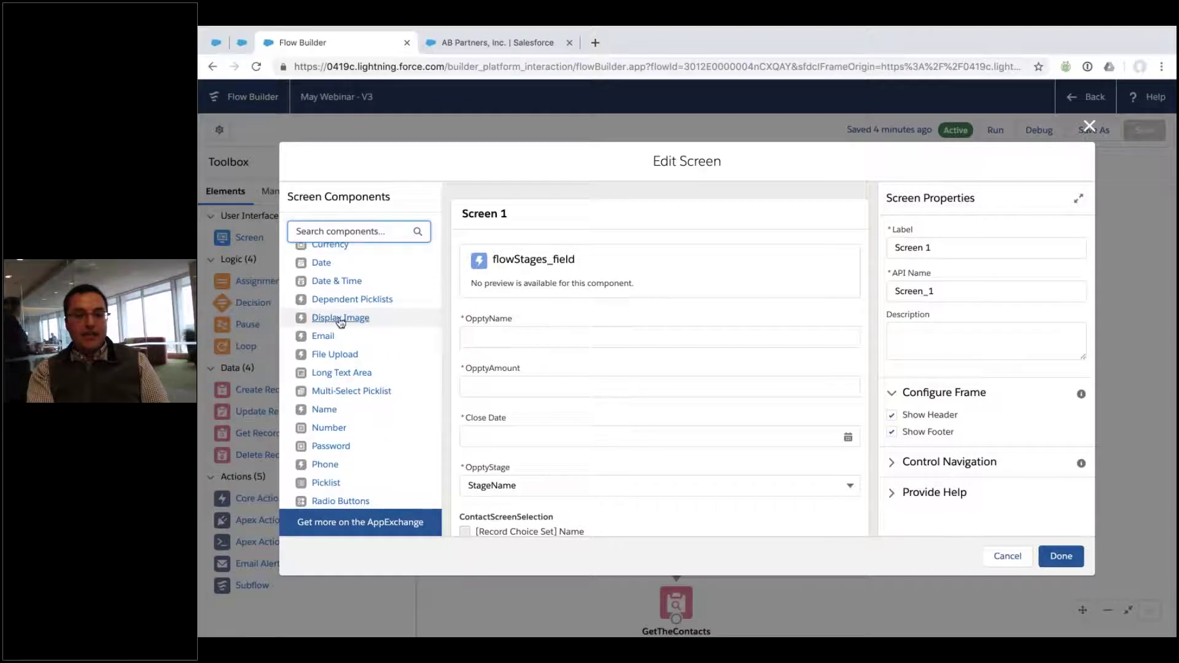
drag(349, 322, 491, 310)
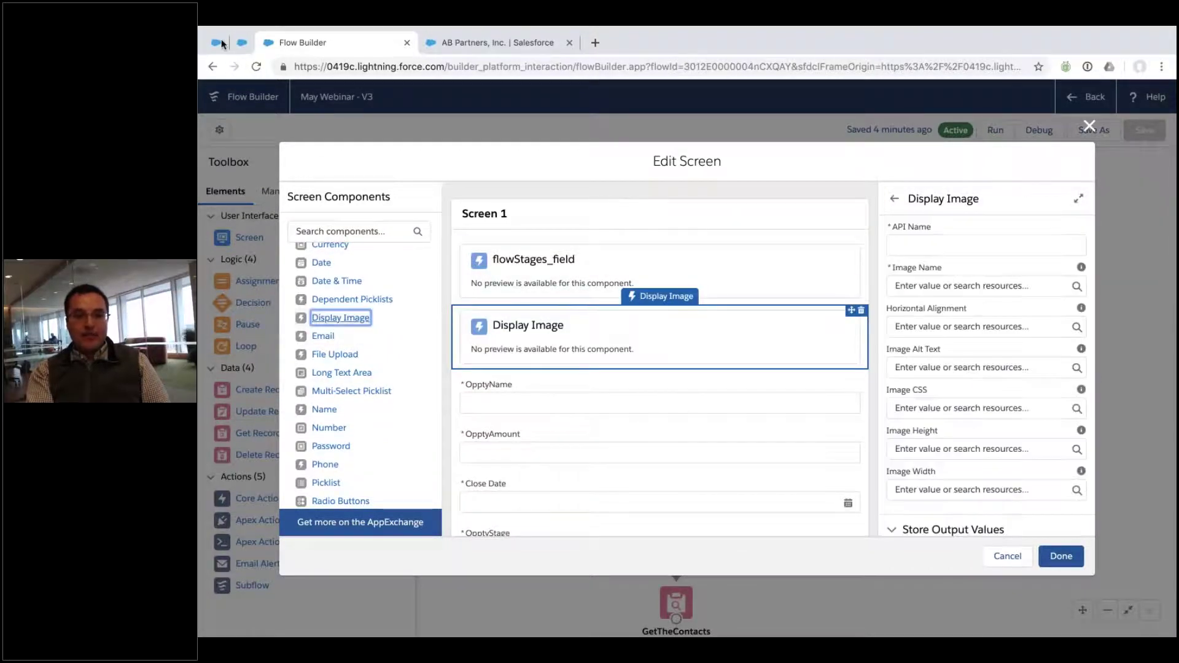
Step: Open the trailheadLogo static resource in Salesforce Setup, view its image file, and copy the resource name
click(216, 42)
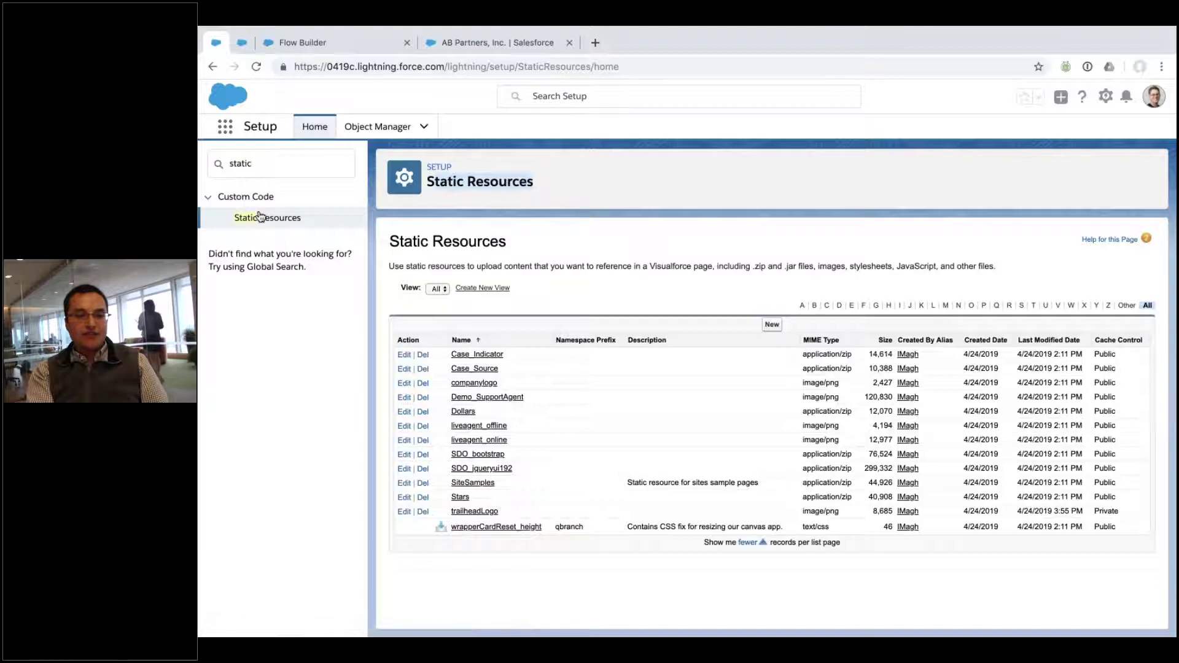
click(474, 511)
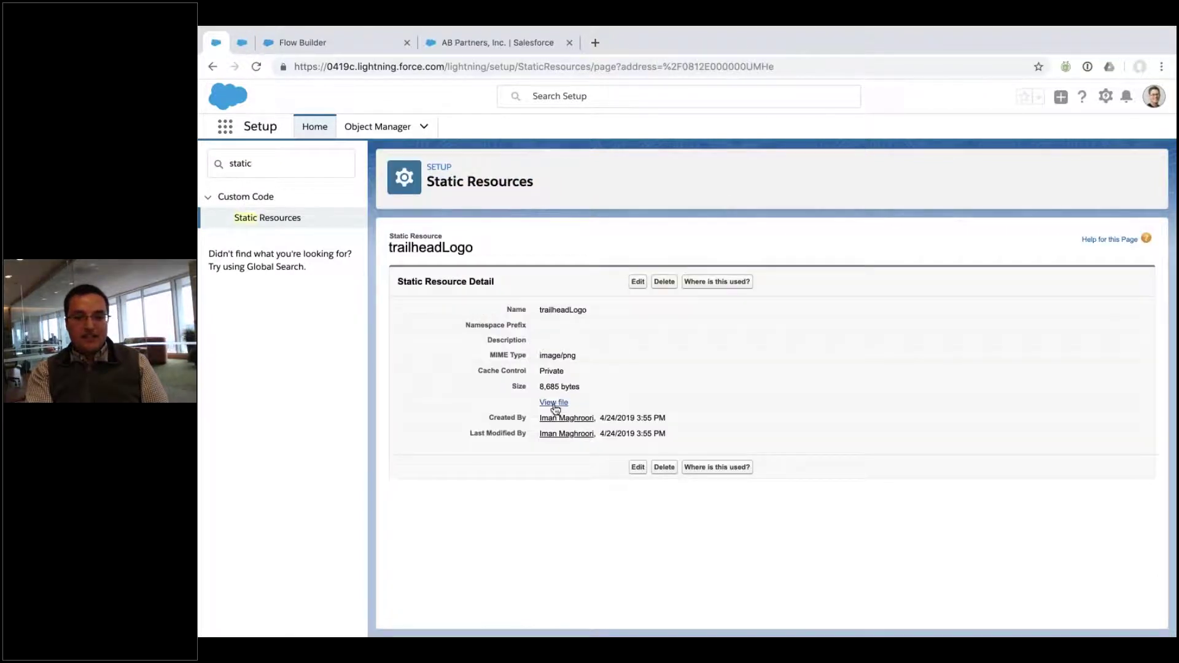
click(554, 403)
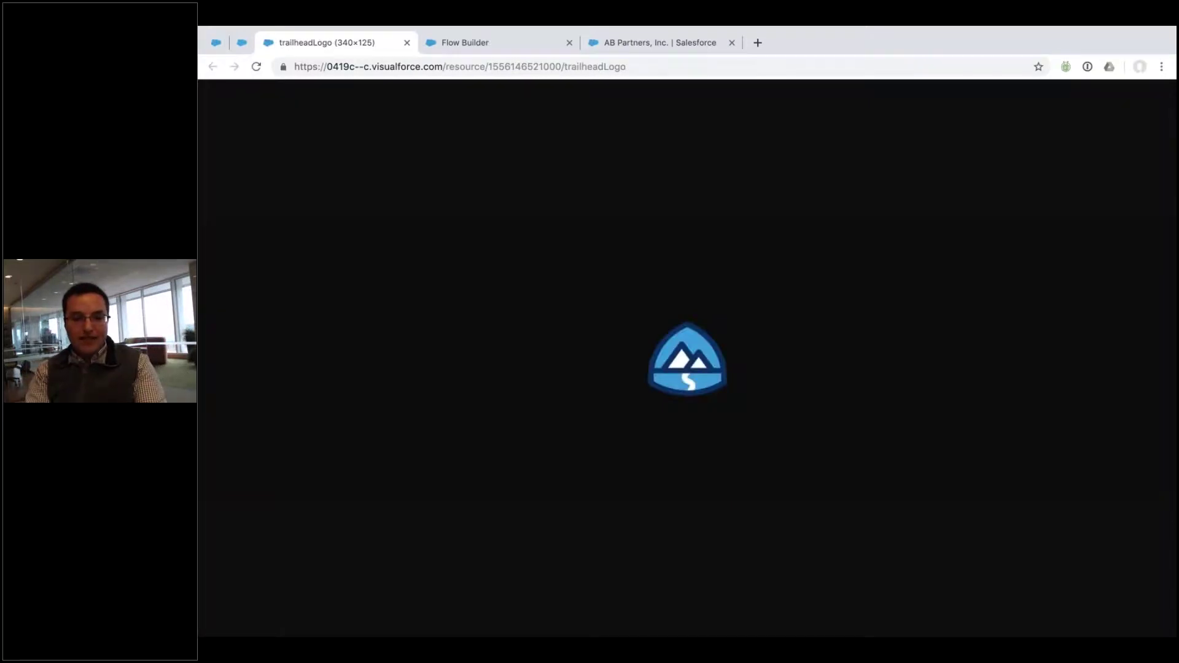
key(super+w)
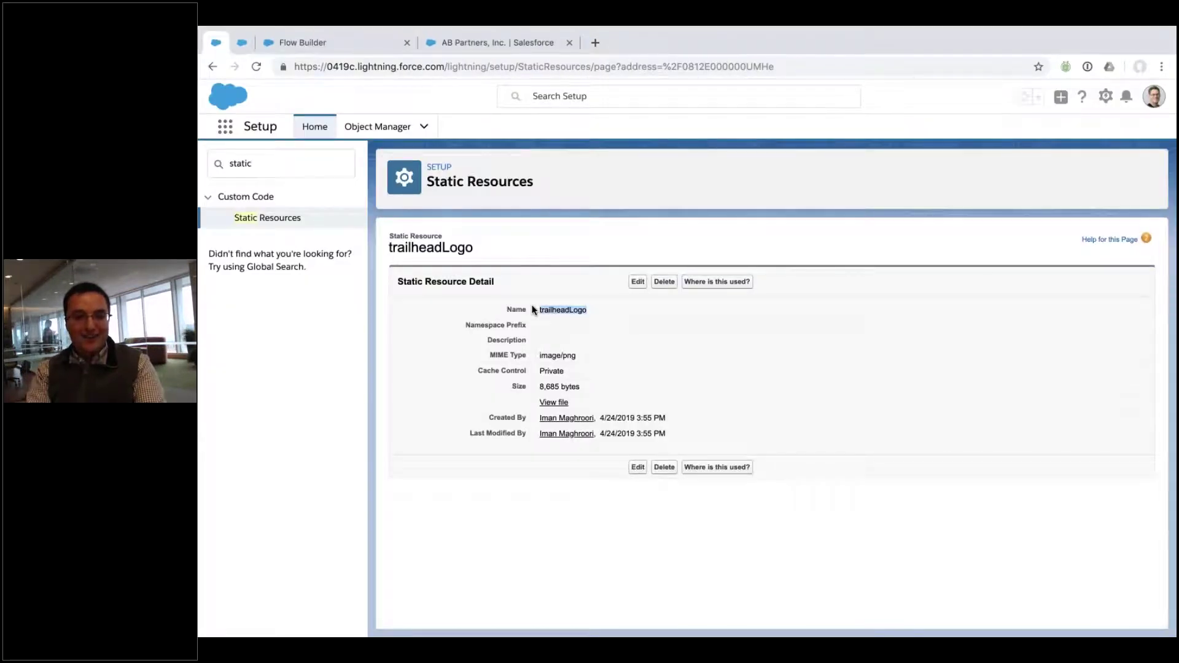
Step: Back in Flow Builder, give the Display Image component the API name ImageOnScreen and the image name trailheadLogo
click(374, 50)
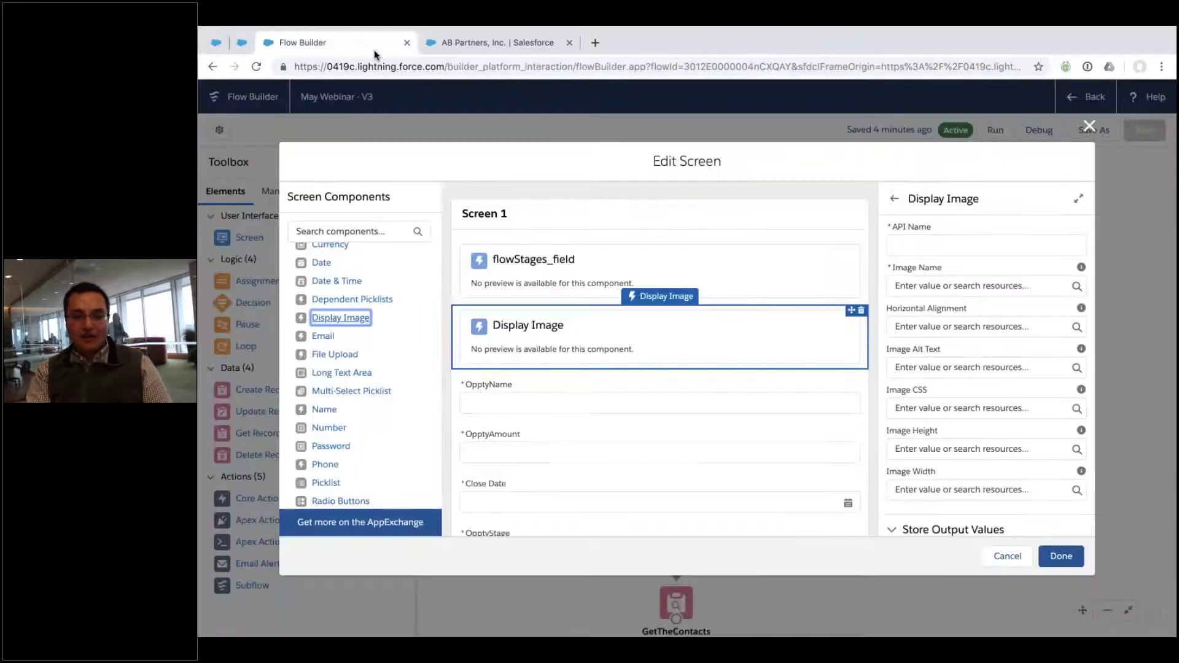
click(923, 242)
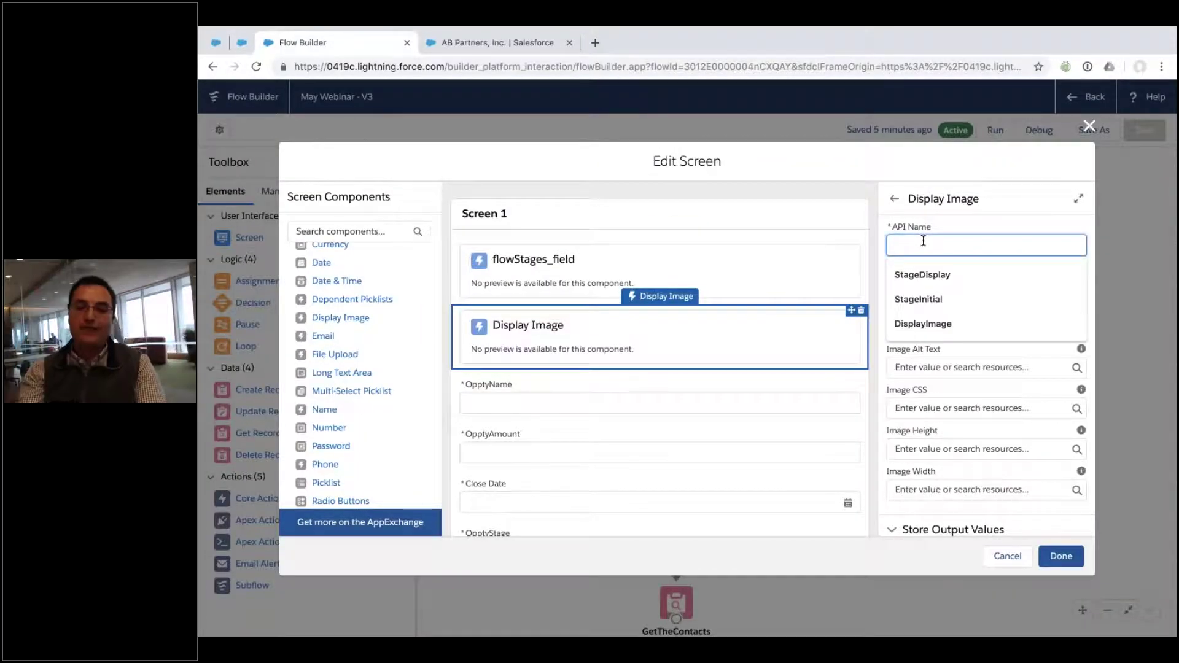
text(ImageOnScreen)
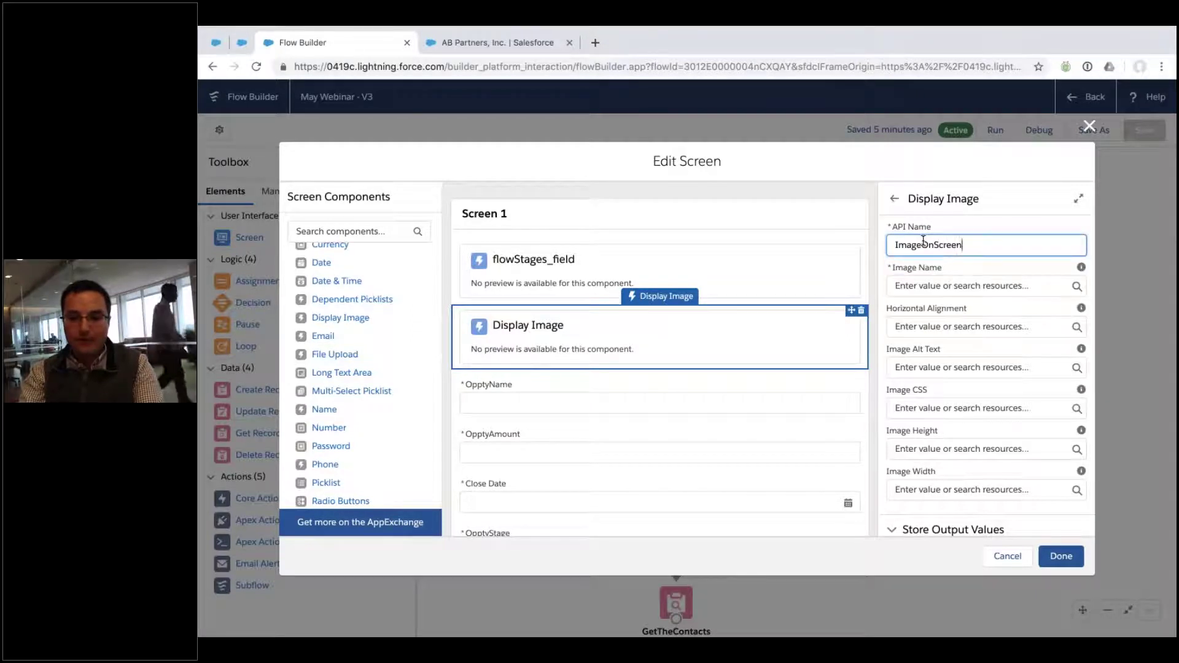
click(980, 286)
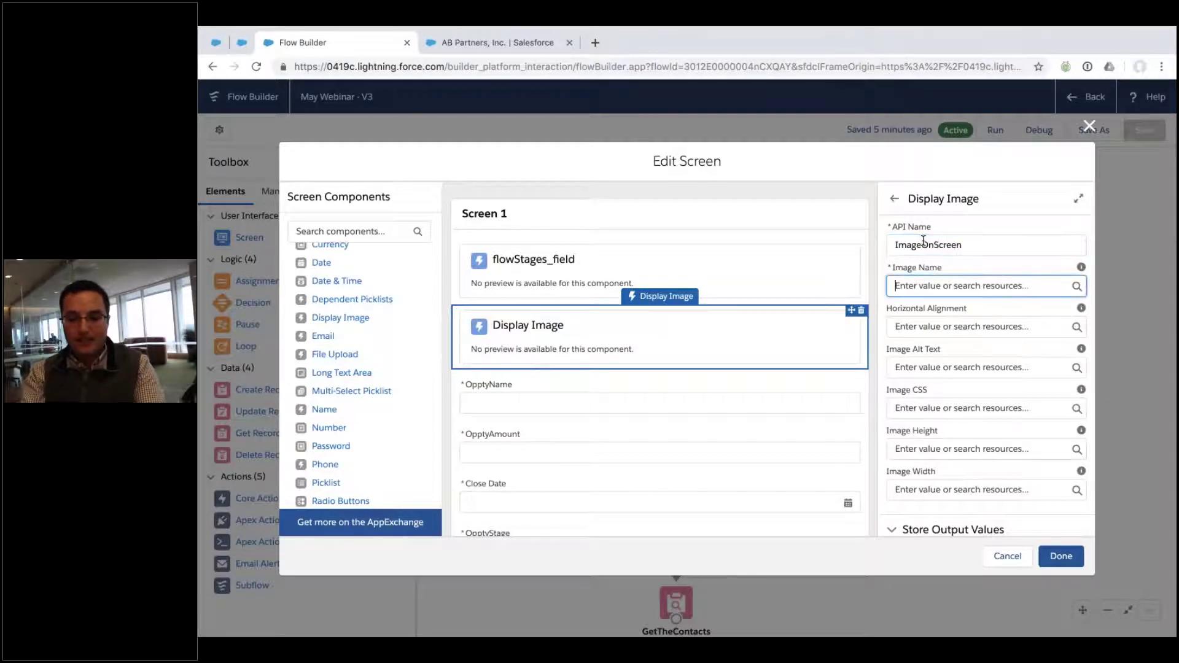
text(trailheadLogo)
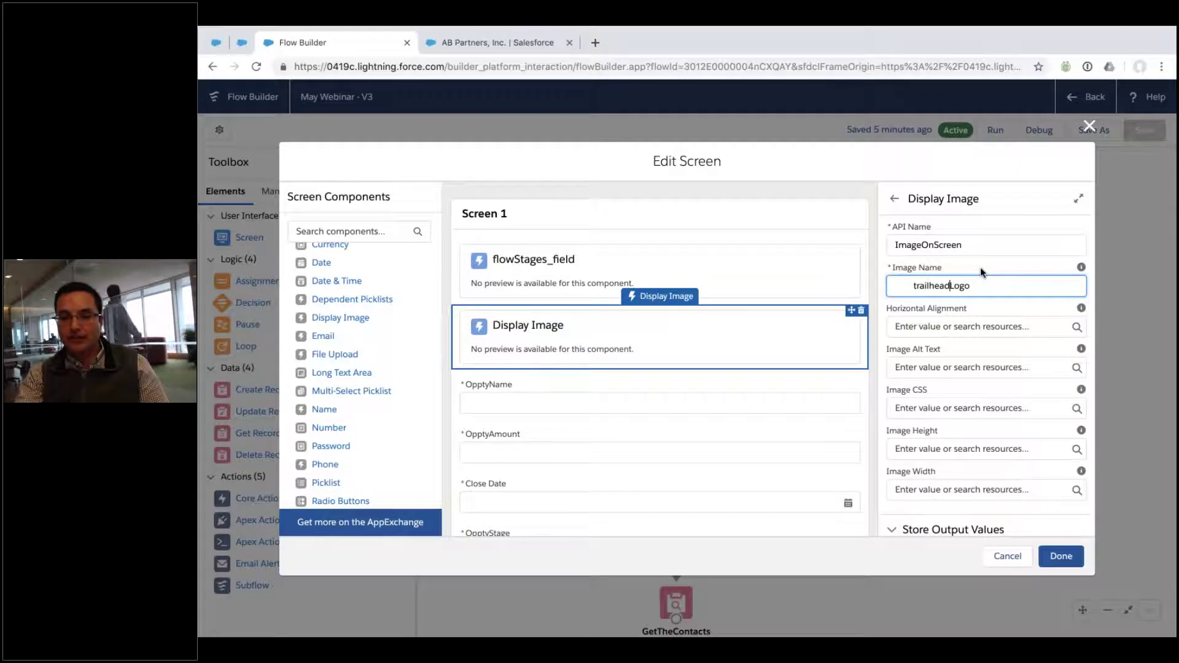
key(ctrl+Left)
key(BackSpace)
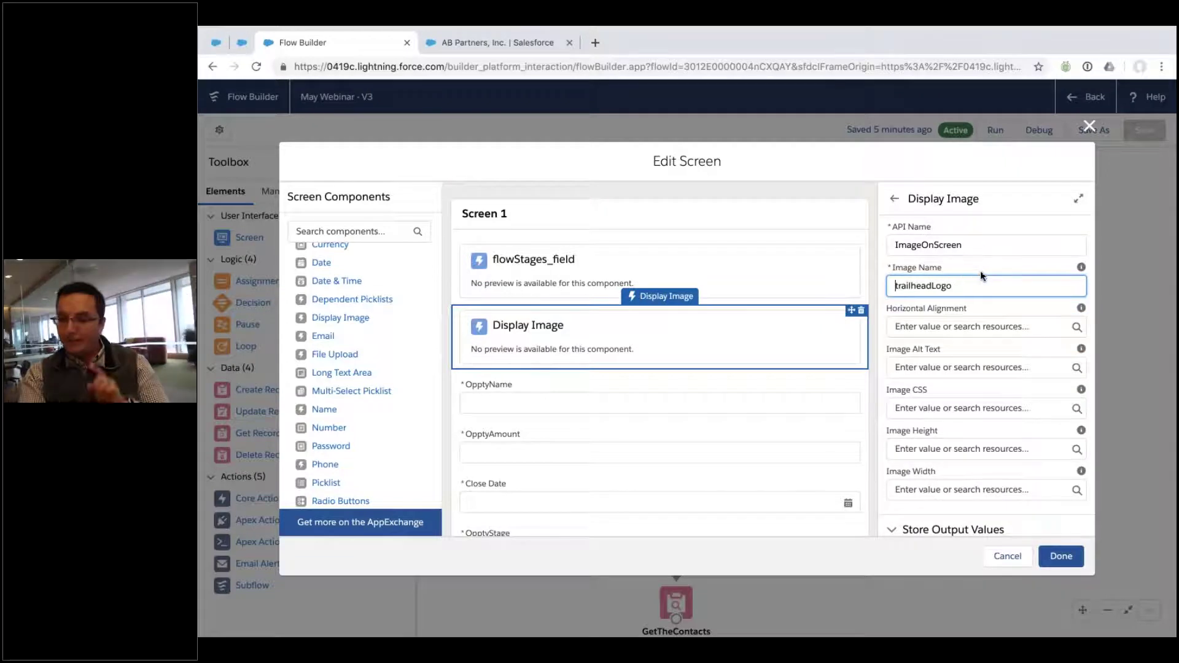
Step: Set the image's horizontal alignment to center, leave its width empty, and finish editing Screen 1
click(985, 323)
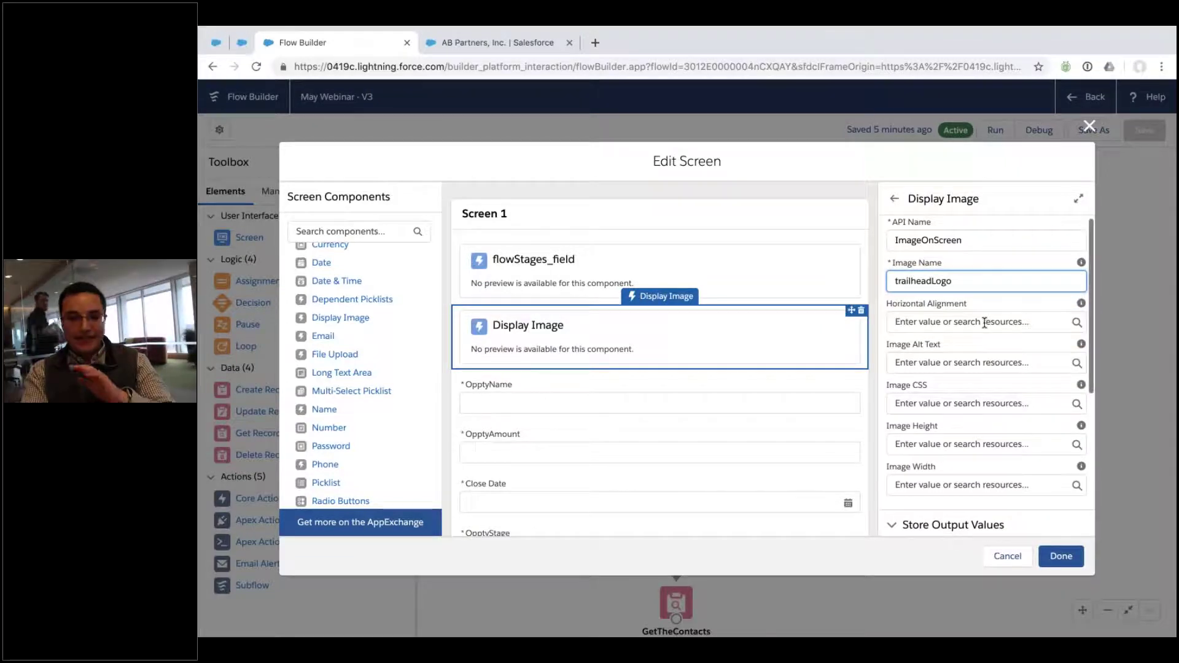
click(1081, 303)
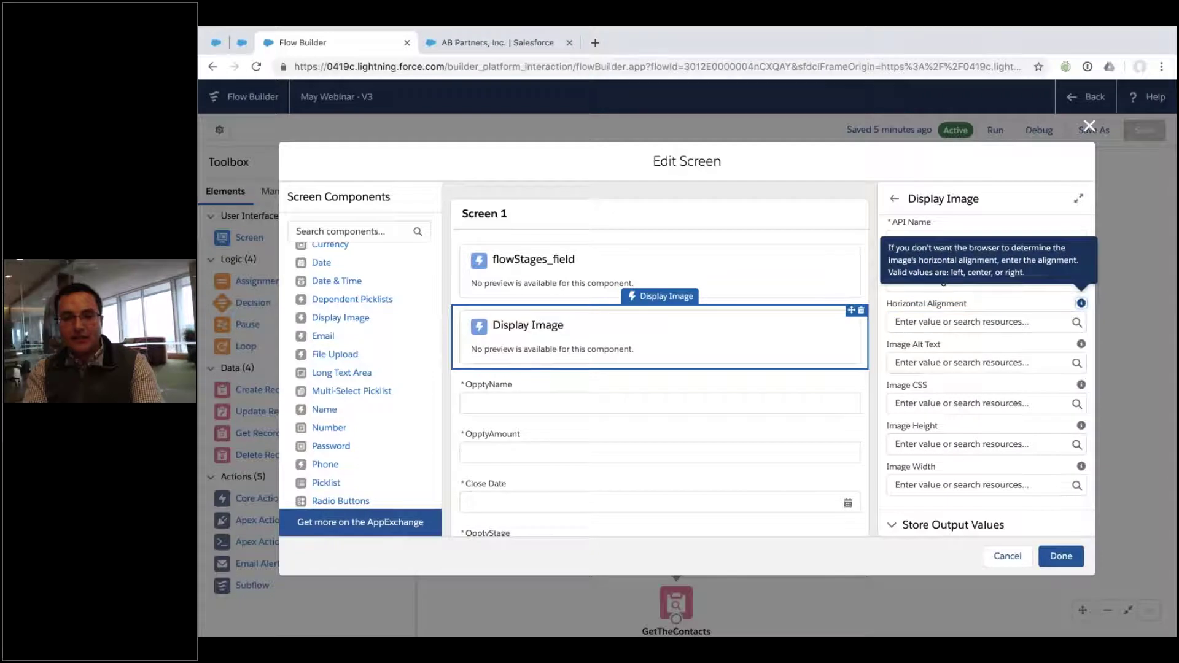
click(1008, 320)
text(center)
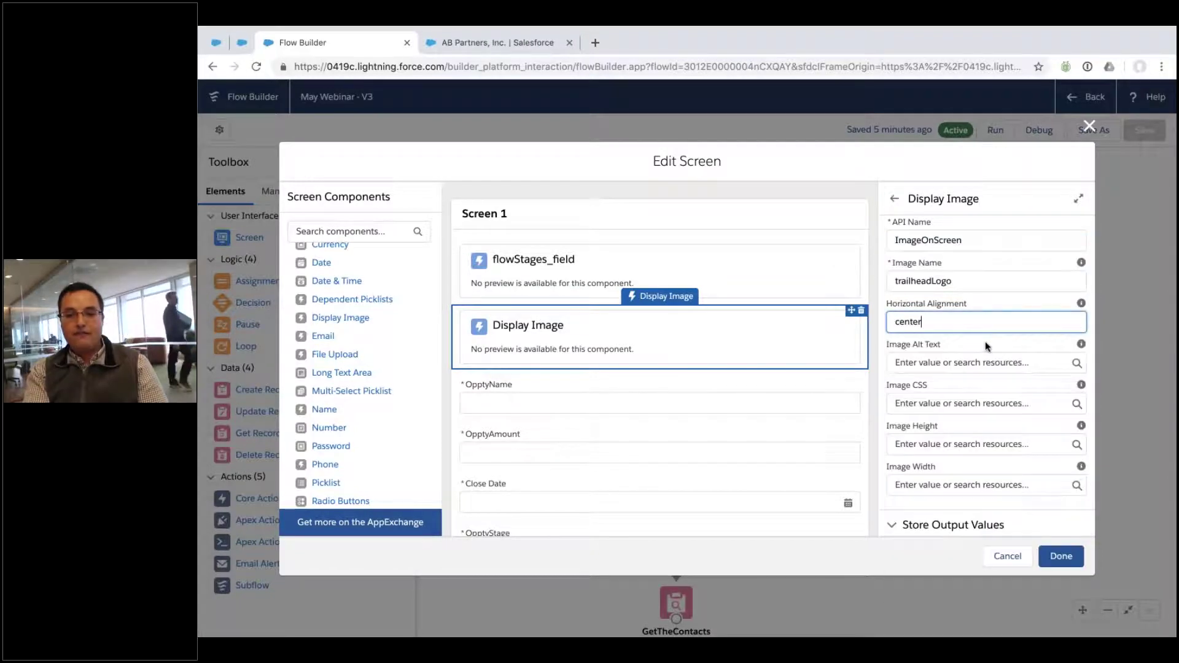
scroll(985, 342, down, 2)
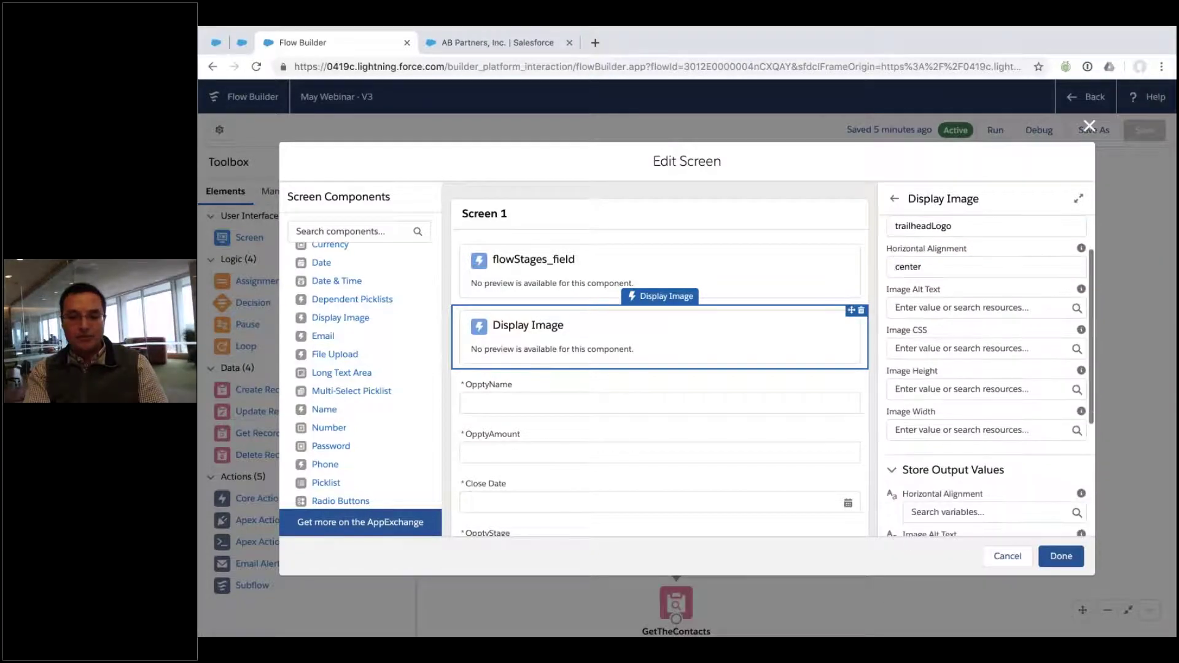
click(919, 428)
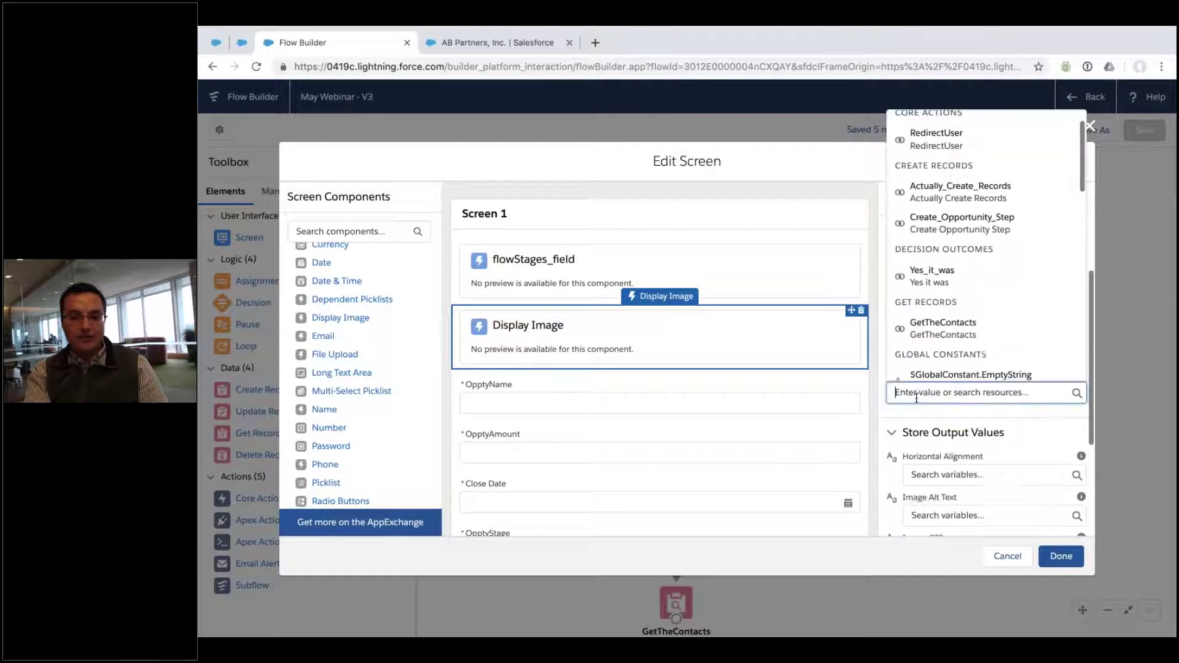
click(966, 428)
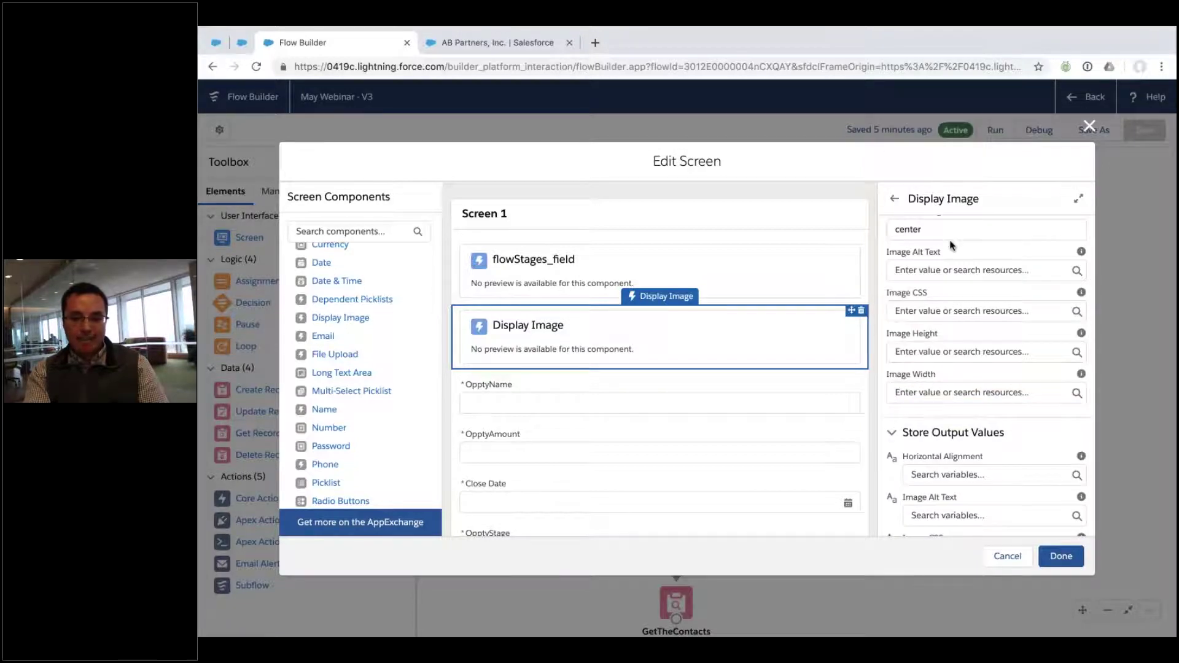
click(1061, 556)
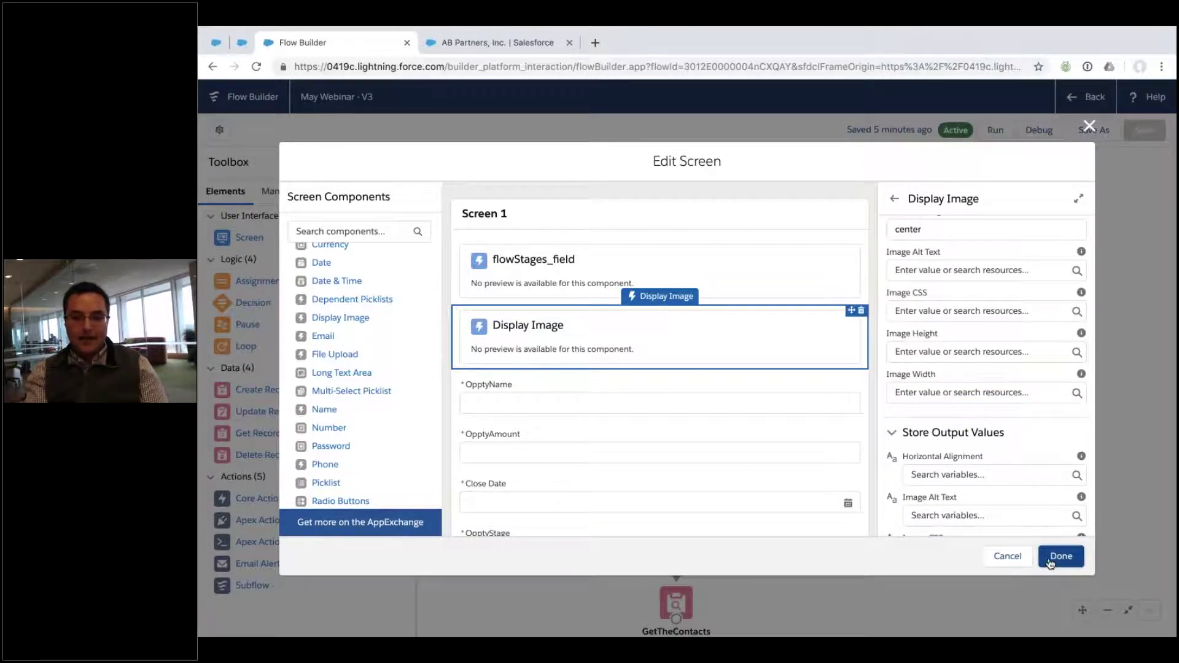
Step: Save the May Webinar flow as a new version and dismiss the issues notice
click(1094, 130)
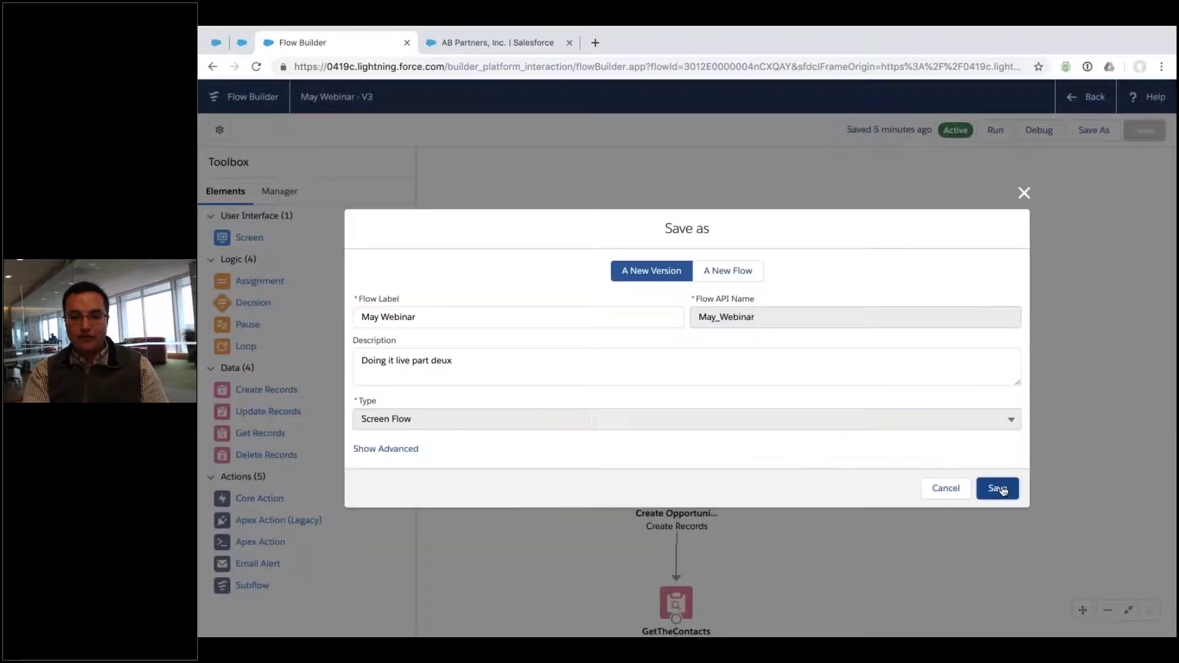
click(1000, 489)
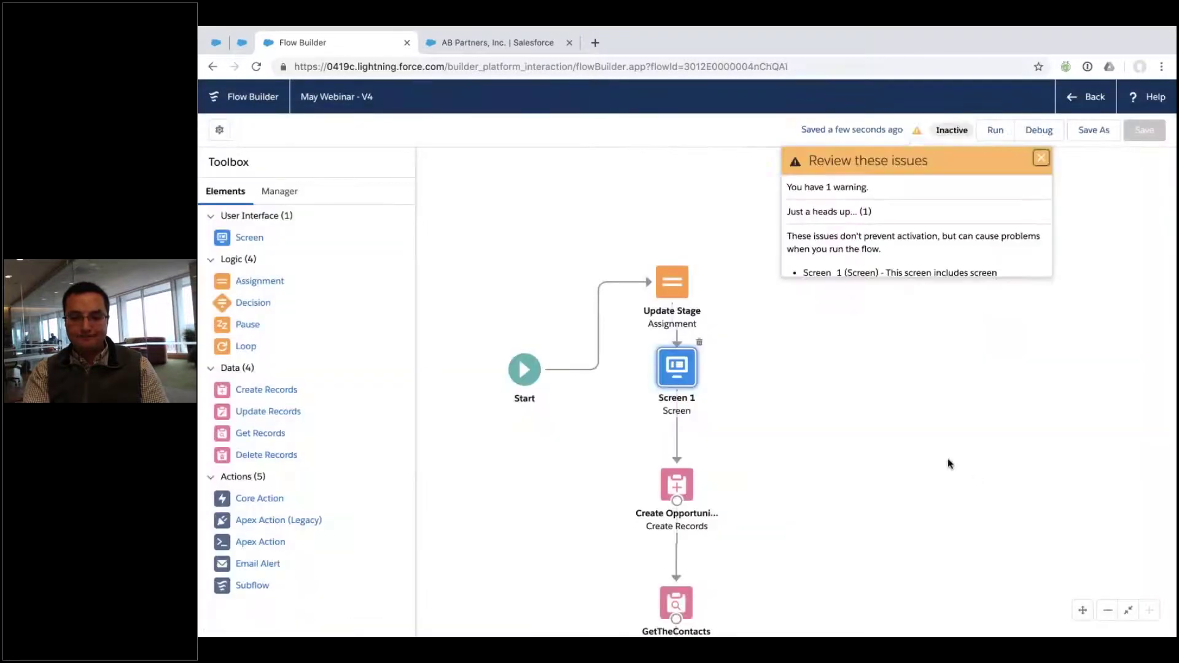
click(1037, 163)
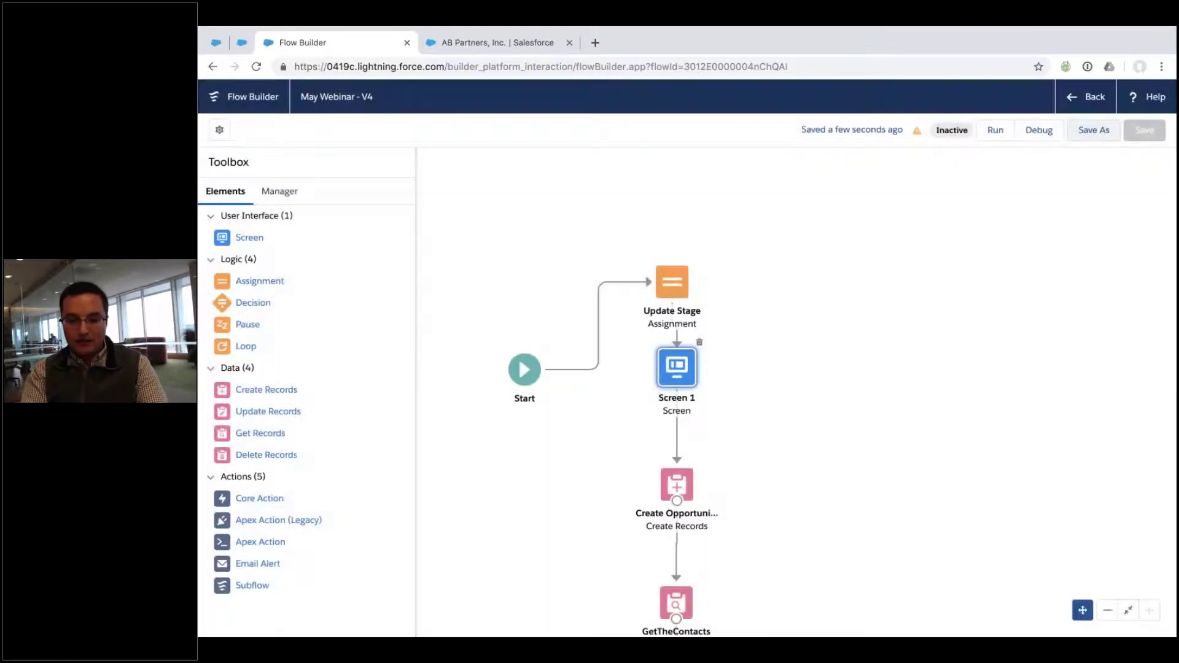
Step: Open the Worked screen for editing and add the custom flowStages_field component above its display text
scroll(798, 448, down, 10)
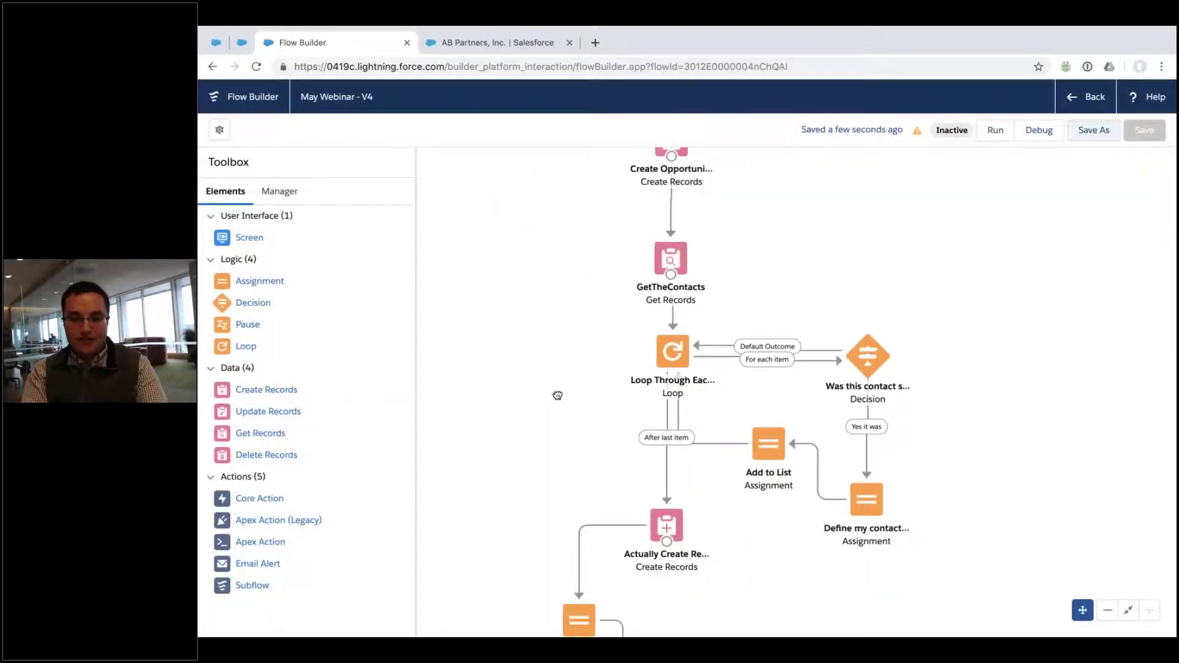
scroll(562, 368, down, 3)
double_click(656, 510)
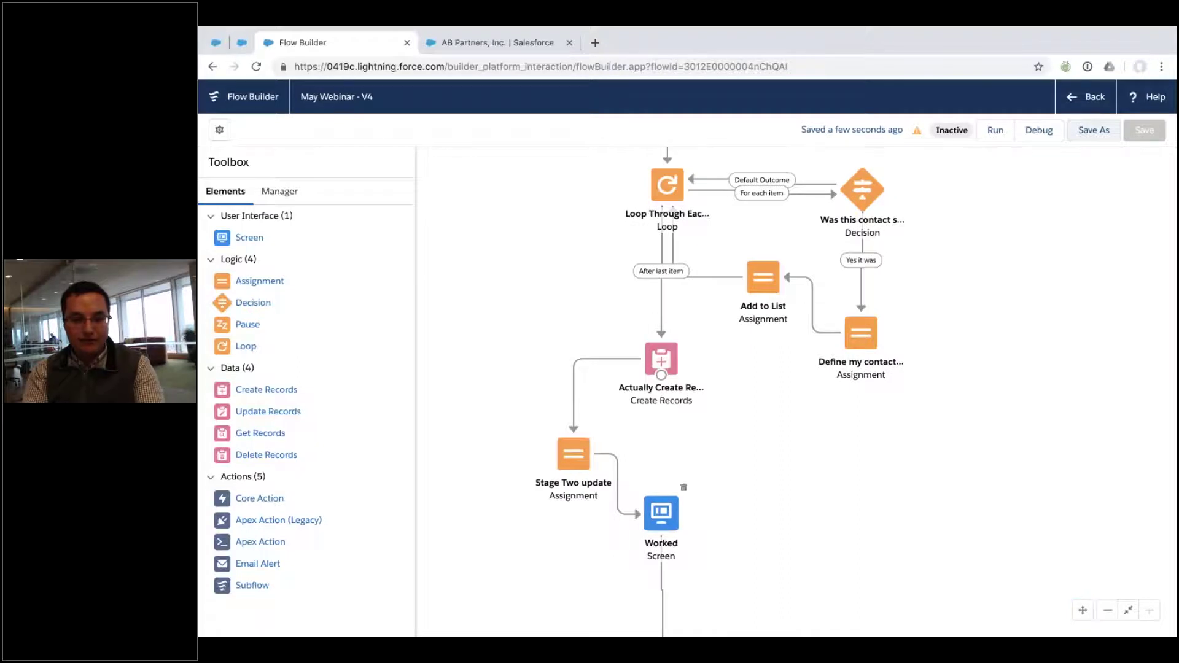
scroll(362, 319, down, 3)
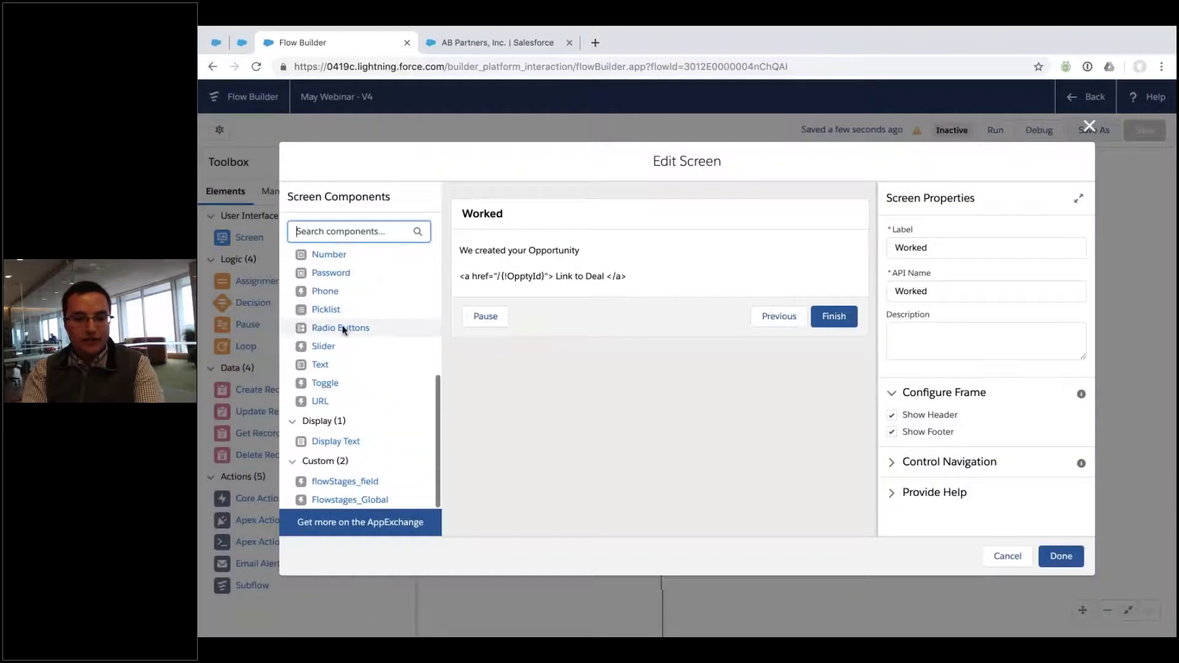
drag(344, 482, 590, 254)
Step: Name the Worked screen's flowStages_field component StafgeFinal, set Current Stage to {!$Flow.CurrentStage} and Stages to {!$Flow.ActiveStages}, and finish editing the screen
click(928, 242)
text(StafgeFl)
click(940, 277)
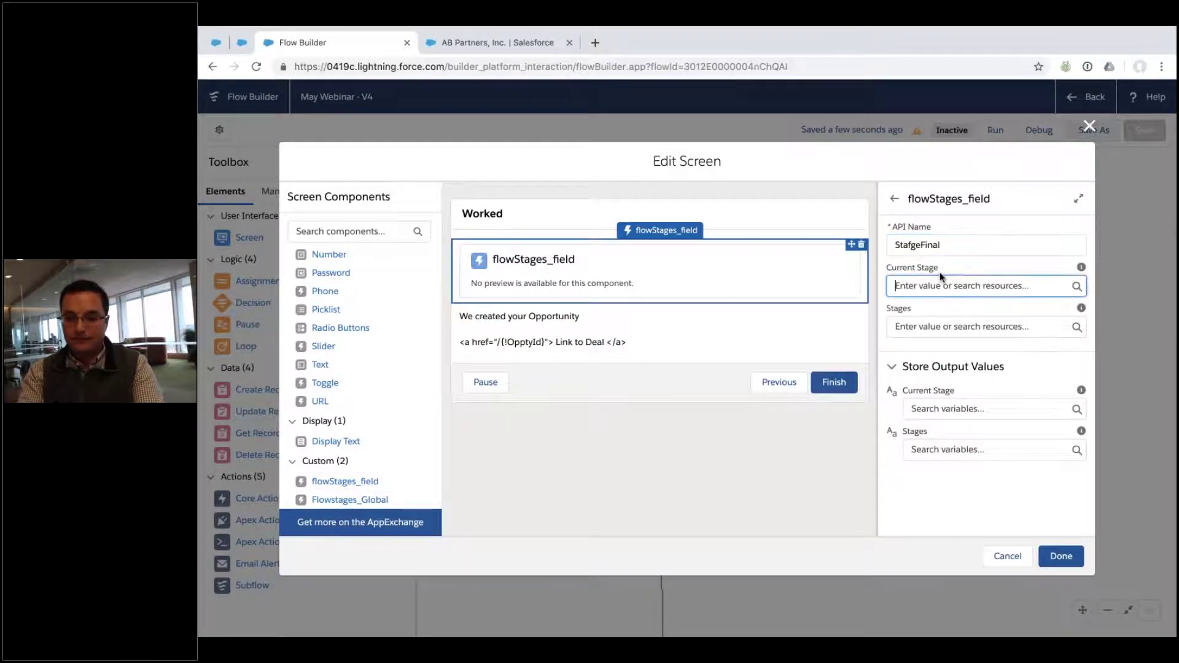
scroll(1028, 507, down, 10)
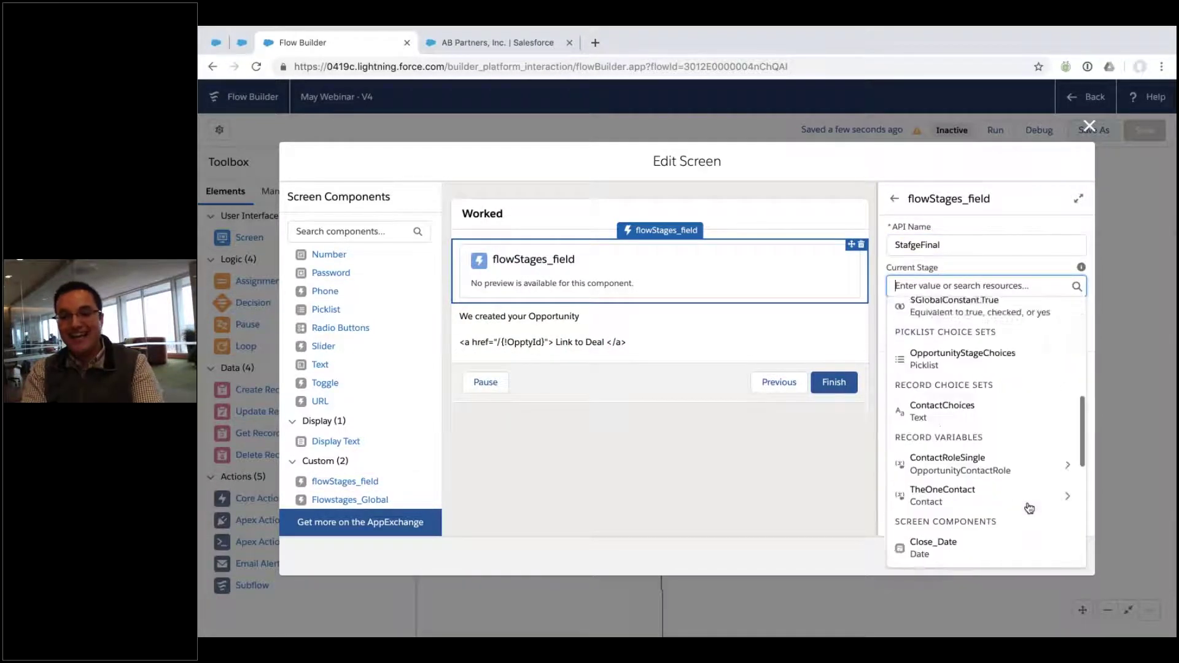
click(1066, 556)
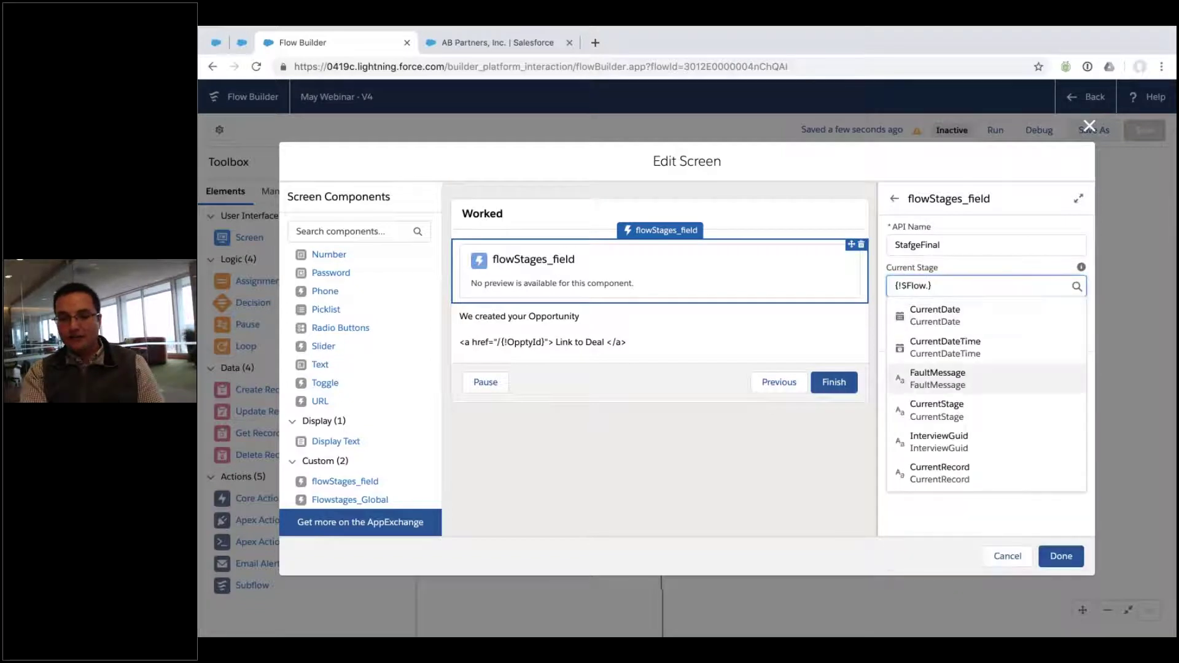
click(996, 414)
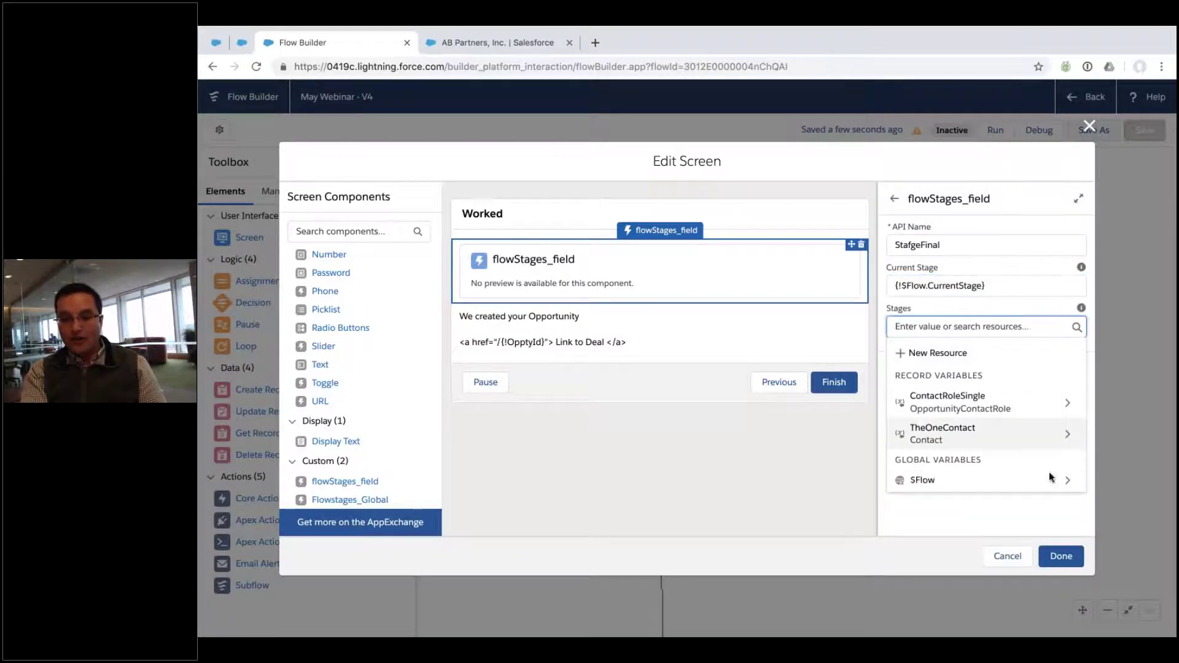
click(1069, 481)
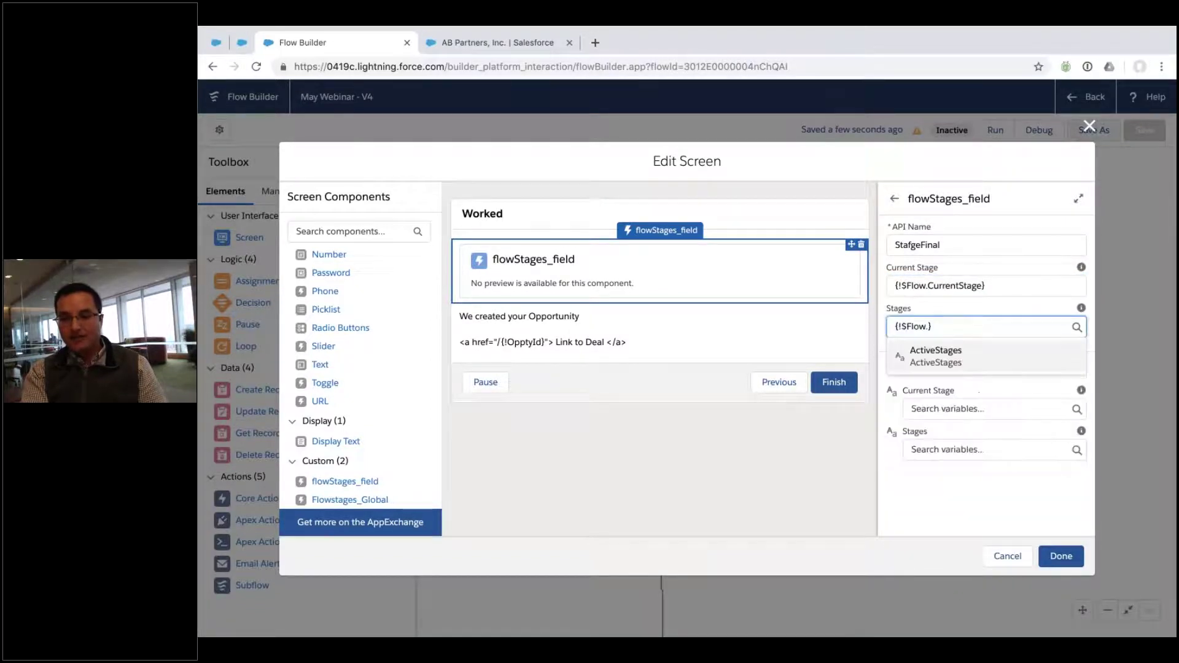
click(1041, 364)
click(1043, 562)
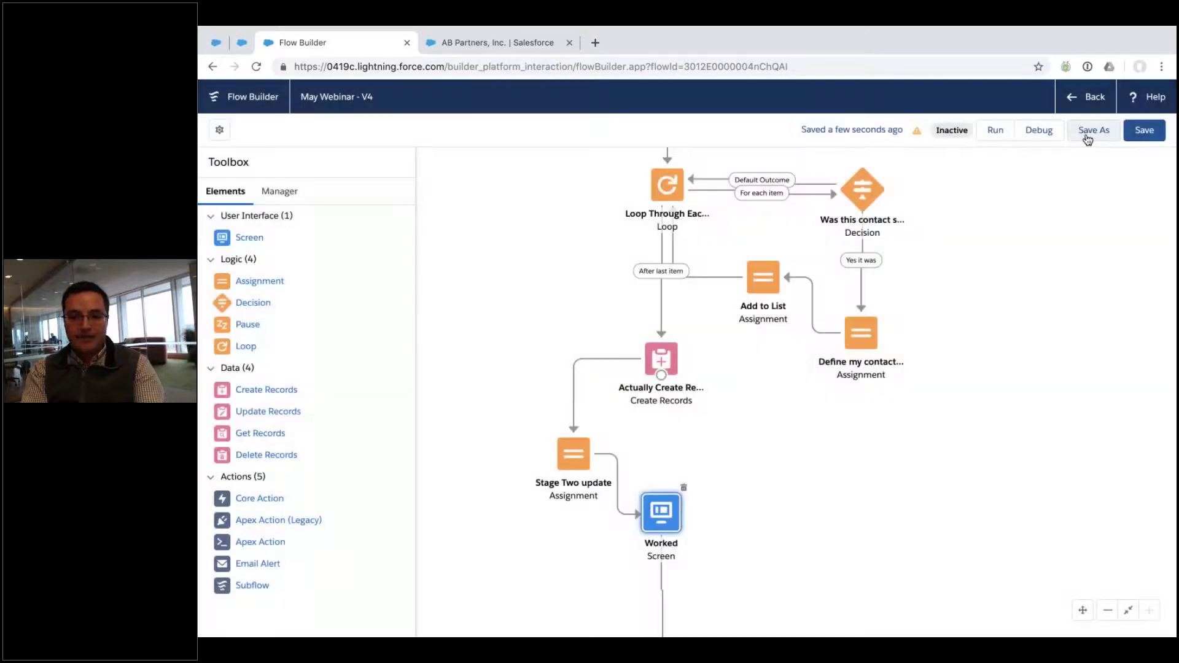
Step: Save the May Webinar flow as a new version and activate version 5 from the flow's detail page in Setup
click(1094, 130)
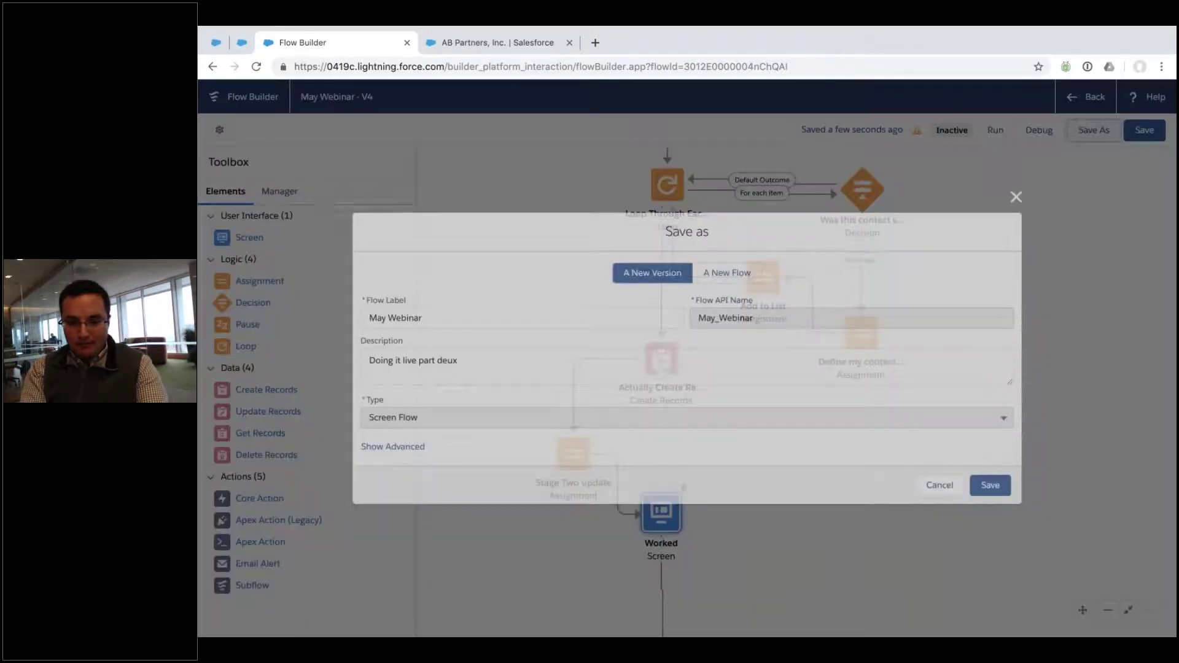
click(999, 489)
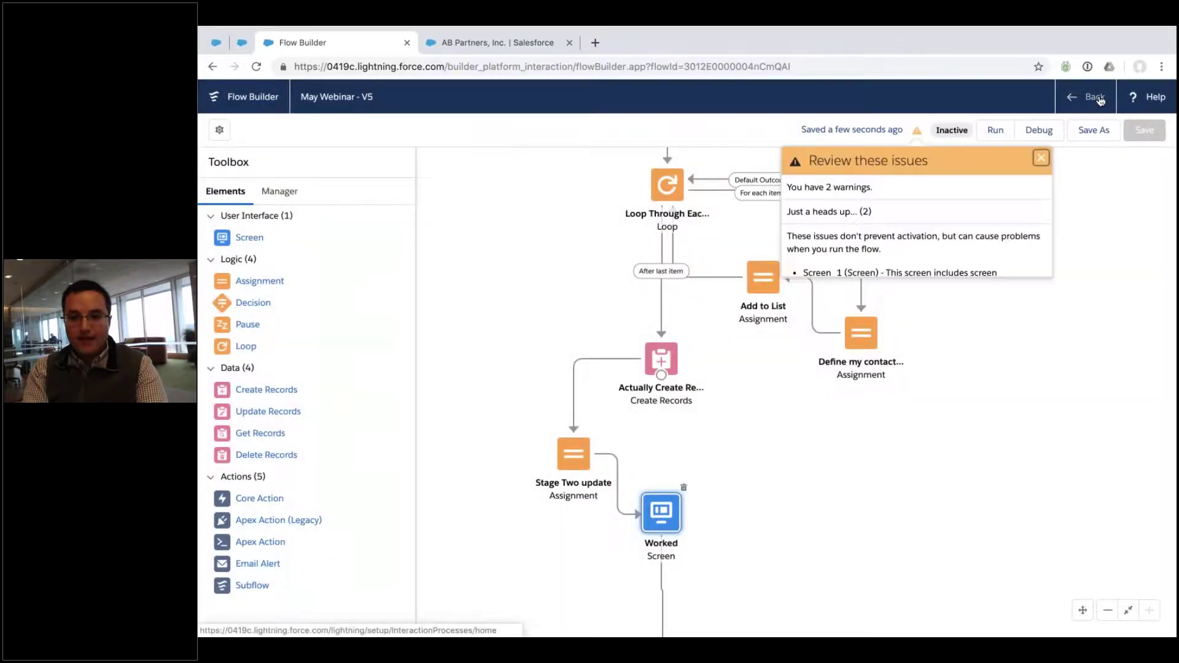
click(1098, 98)
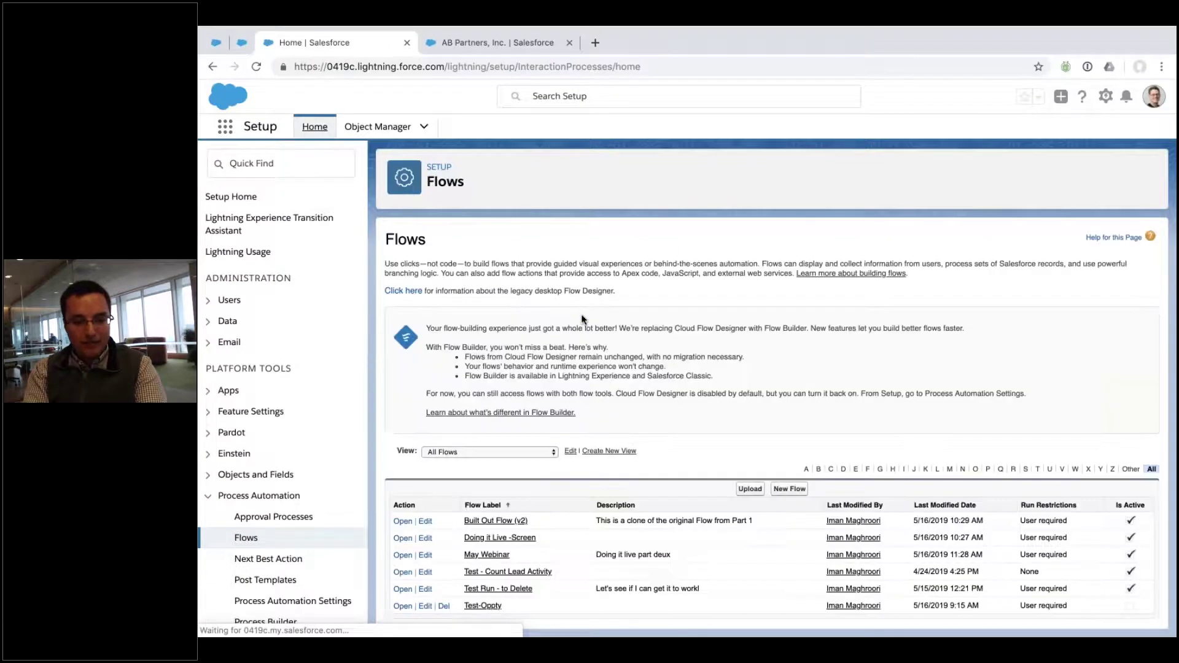
click(474, 560)
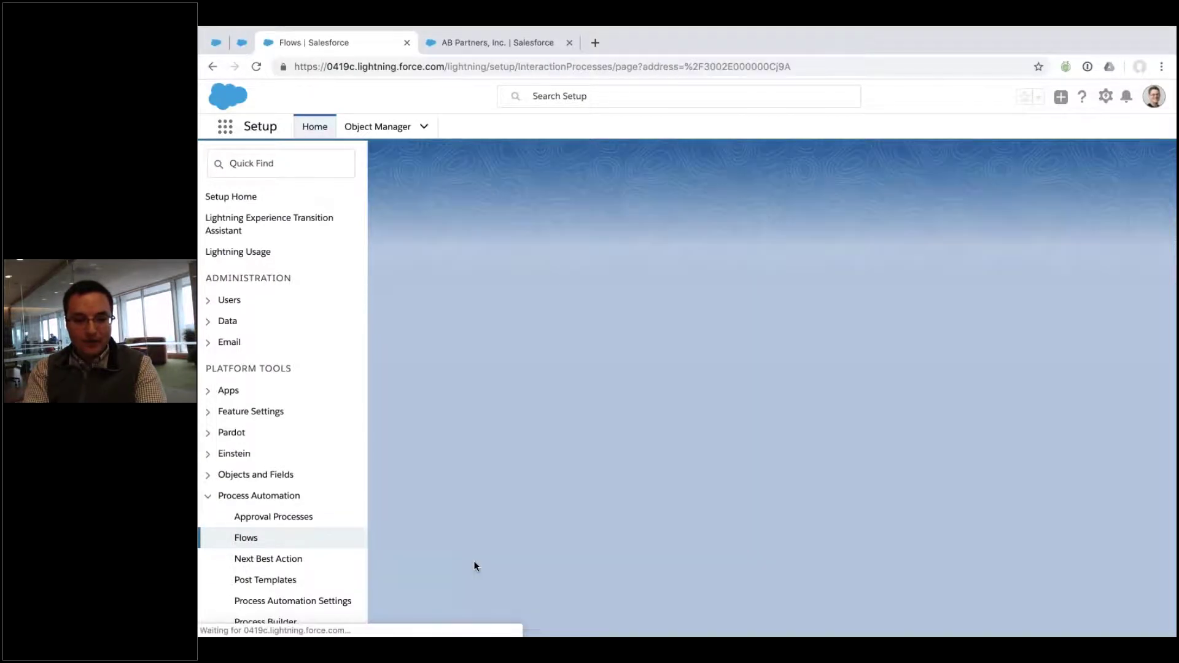
click(468, 470)
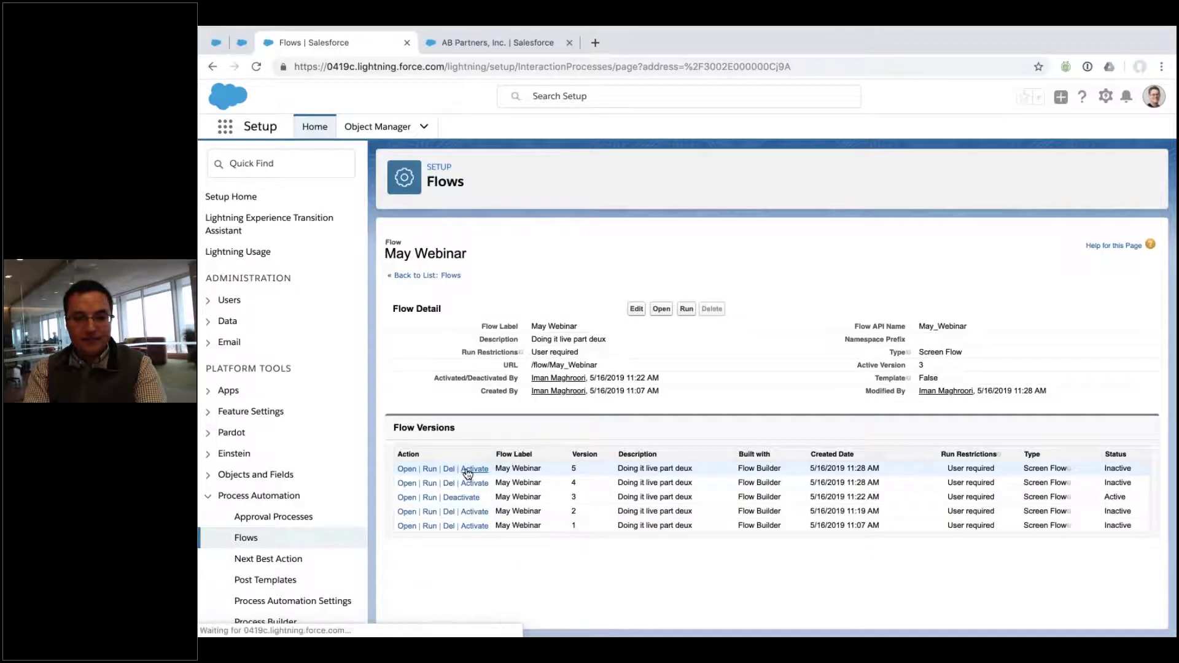
Step: Reload the AB Partners, Inc. account page and show the Live version of the flow
click(536, 45)
key(super+r)
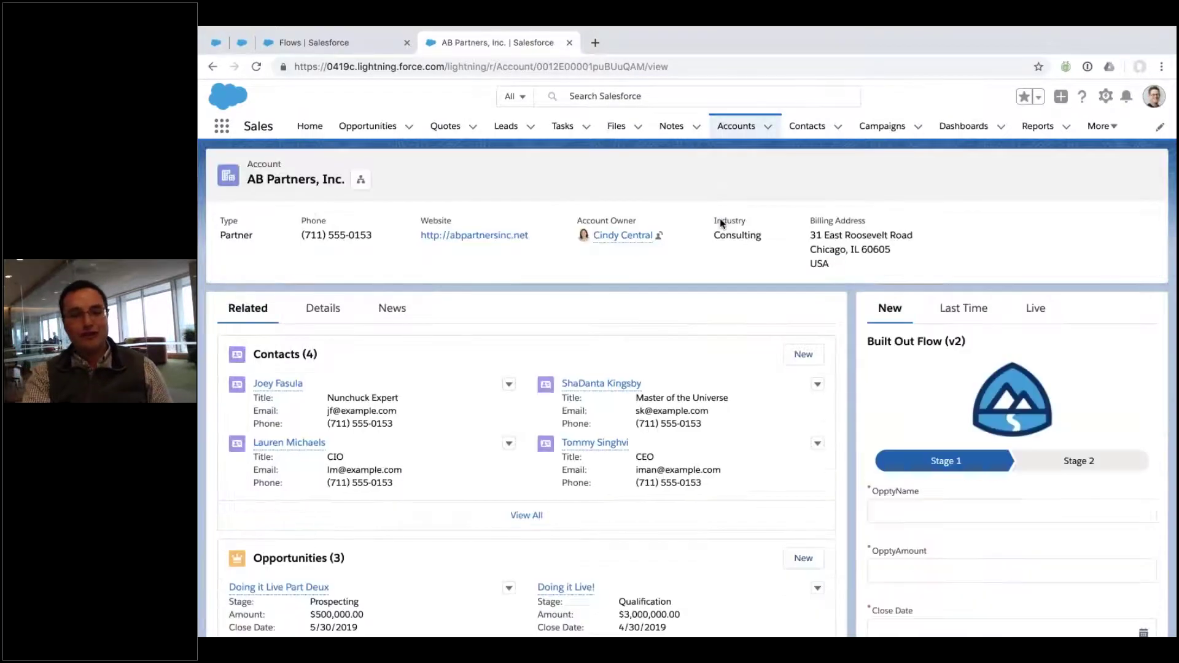
key(super+r)
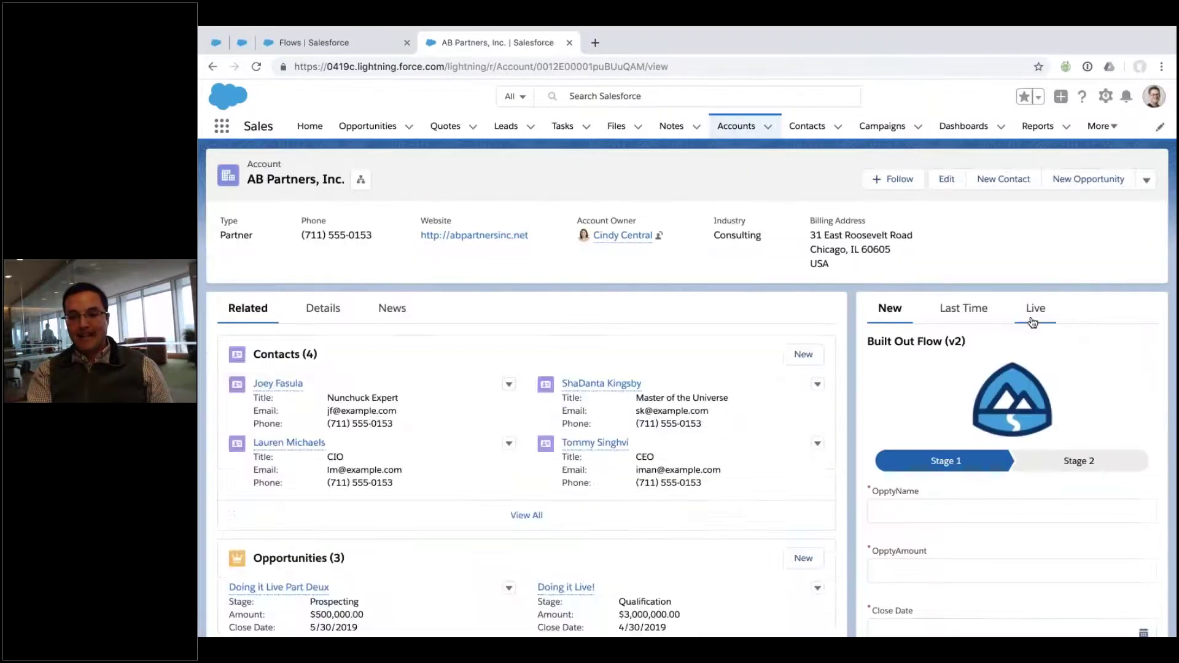
click(1032, 320)
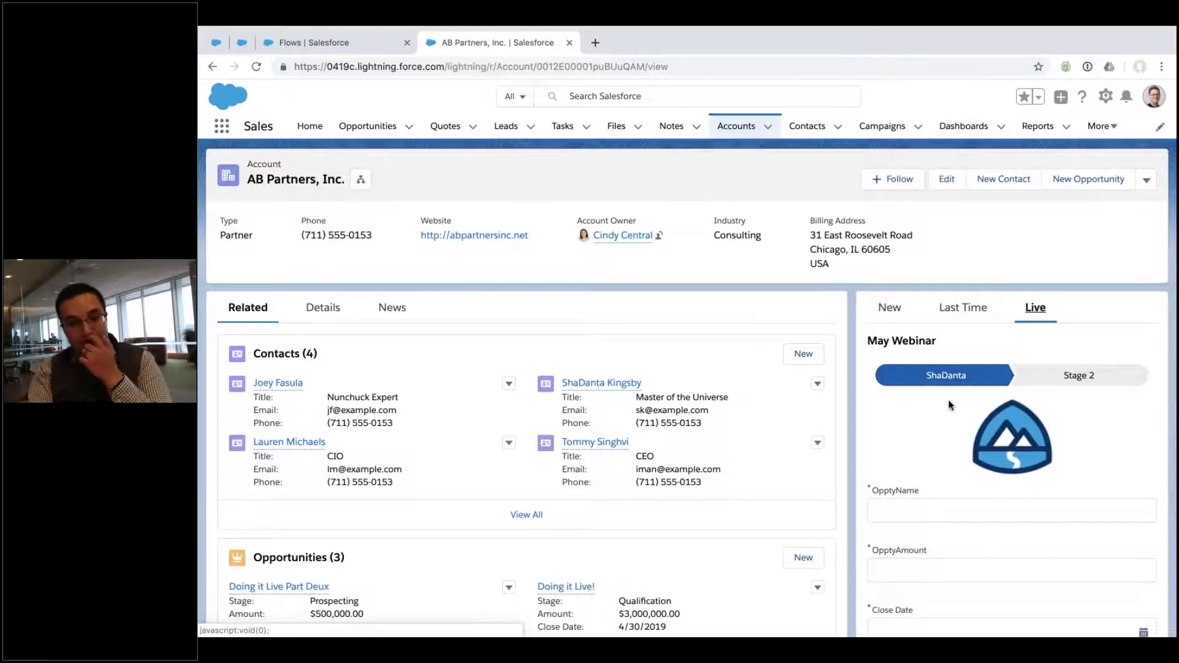
Step: Fill in the May Webinar form with opportunity name "I hope it works", amount 5000000 and close date 5/30/2019
click(969, 455)
scroll(969, 454, down, 1)
text(I hope it works)
key(Tab)
text(5000000)
key(Tab)
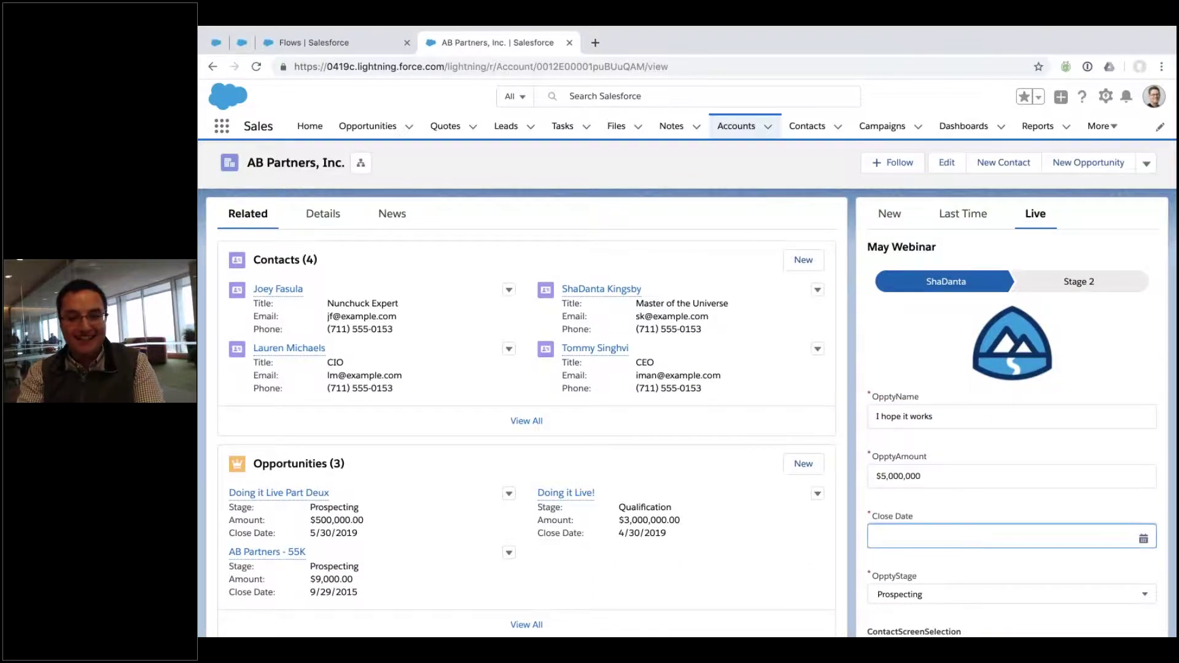
click(960, 535)
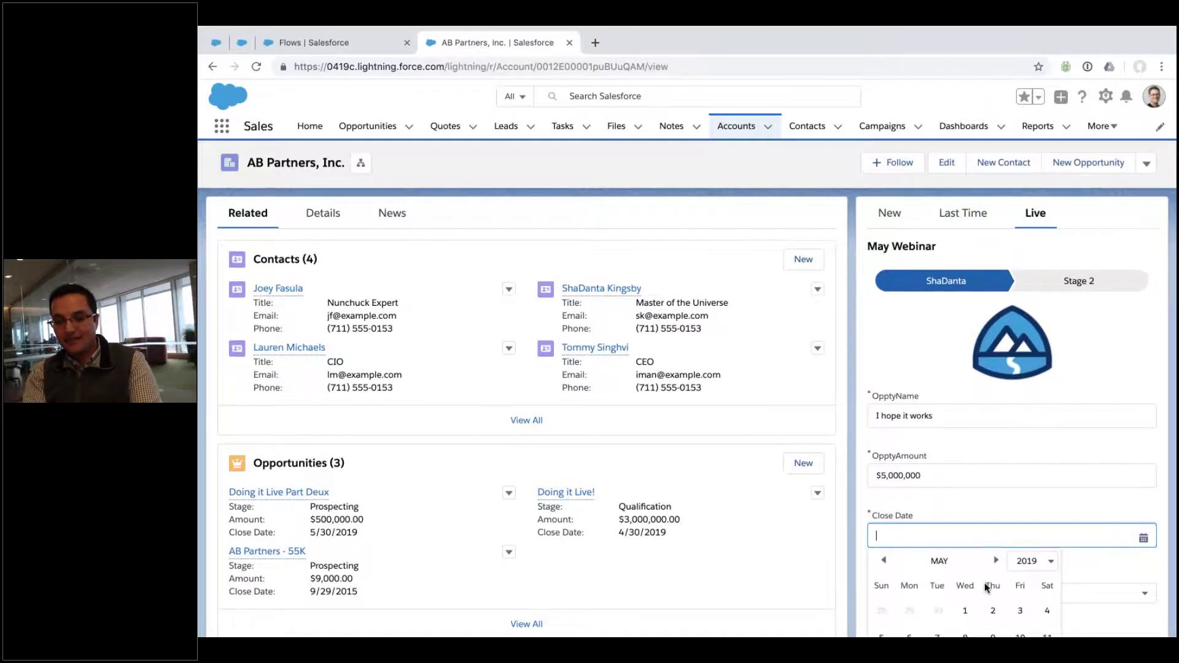
scroll(985, 584, down, 2)
click(993, 611)
Step: Set the opportunity stage to Needs Analysis, select three contacts, and run the flow through its final screen
scroll(986, 567, down, 1)
click(880, 478)
click(882, 517)
click(915, 425)
click(909, 442)
click(873, 506)
click(1123, 570)
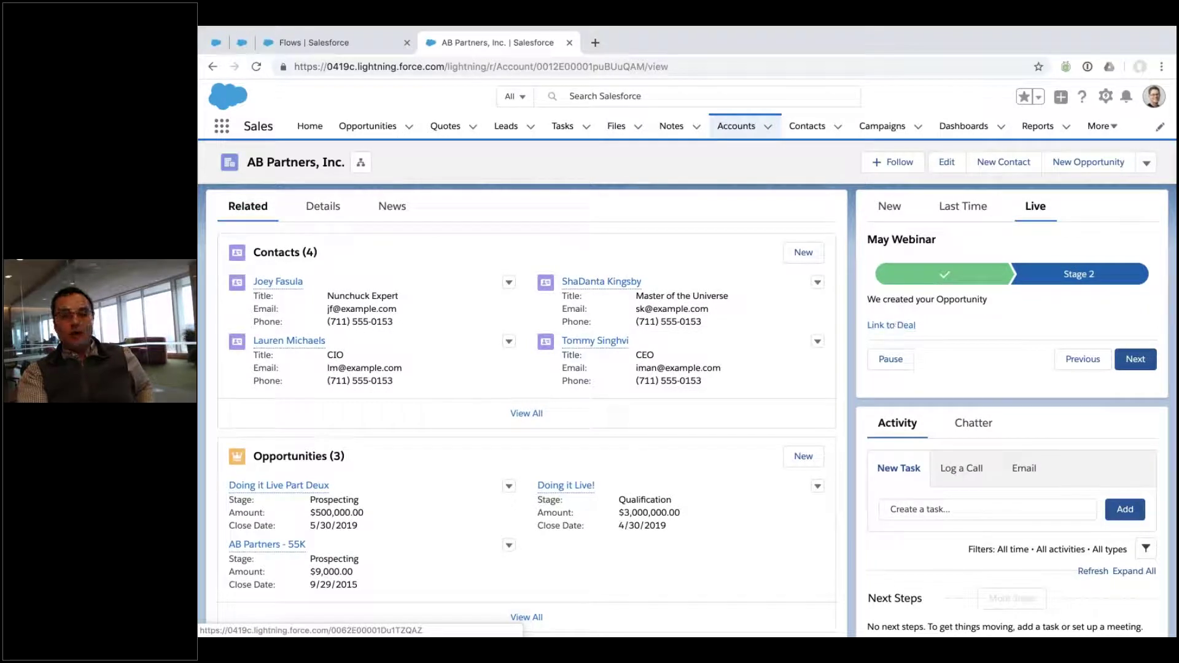
click(1134, 362)
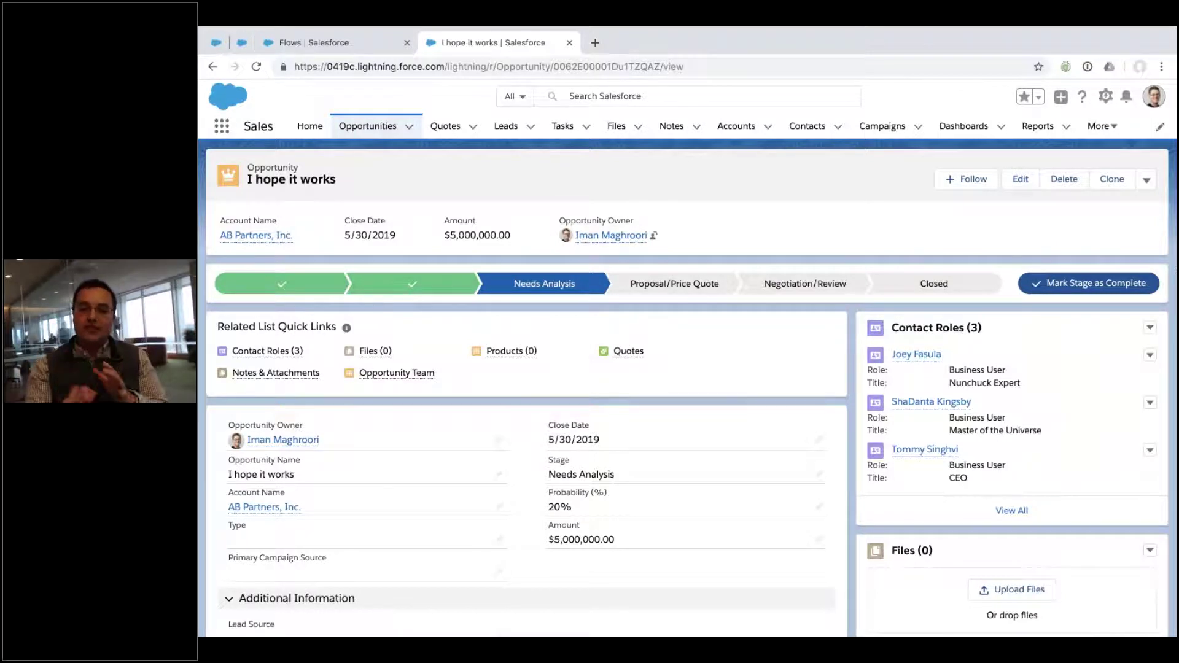
Step: Return to the AB Partners, Inc. account and review the May Webinar form in its Live view
click(263, 237)
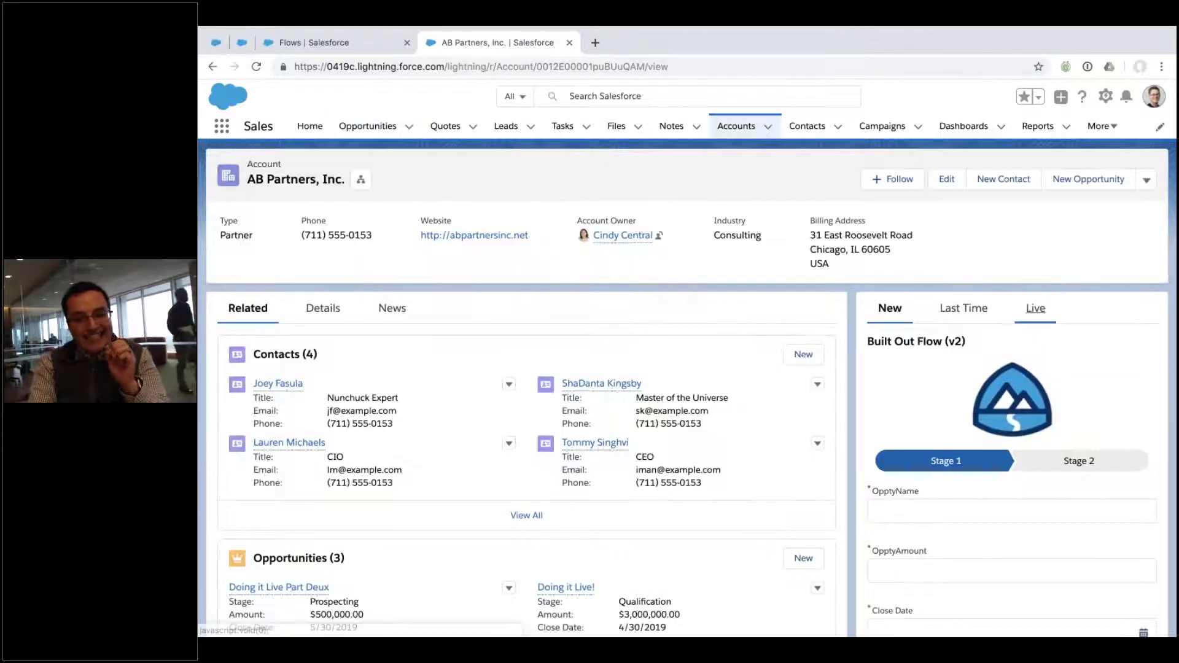
click(1037, 308)
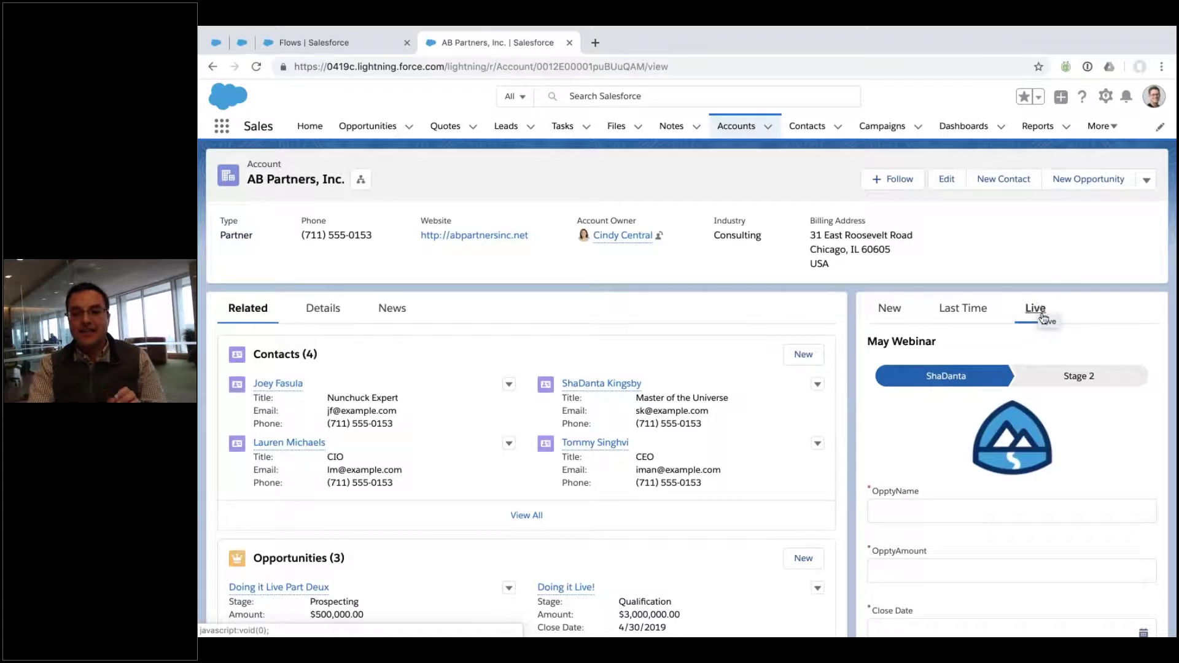
scroll(1051, 422, down, 5)
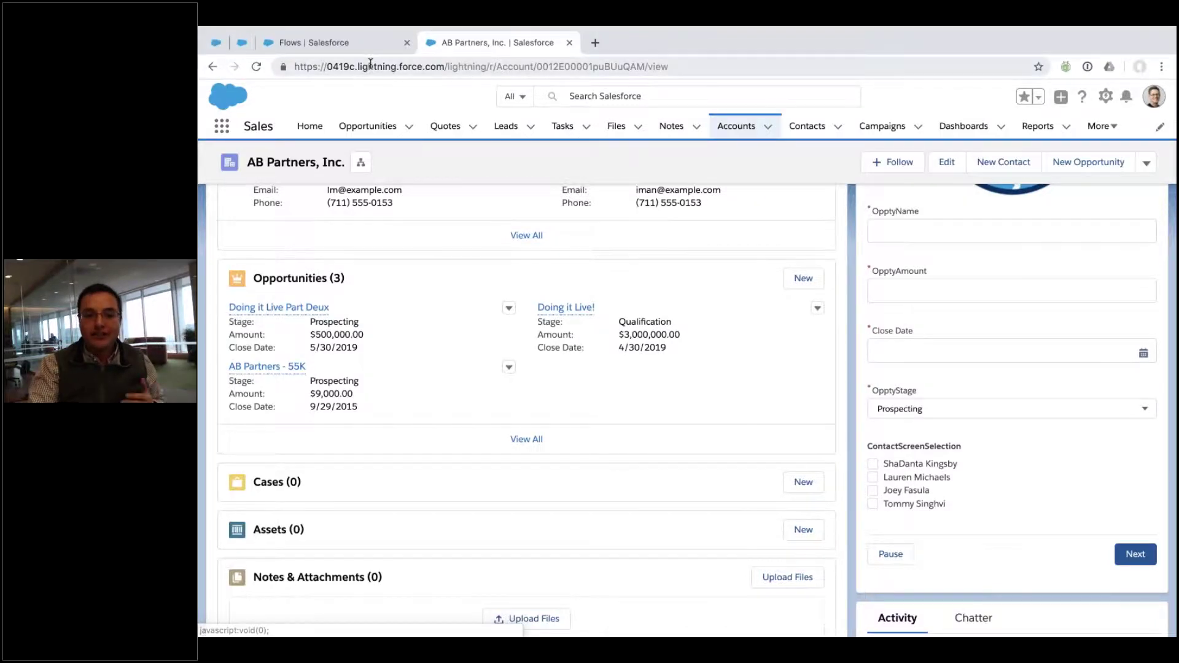
Step: Open May Webinar version 5 in Flow Builder and examine the condition of the contact-selected decision, closing it without changes
click(361, 43)
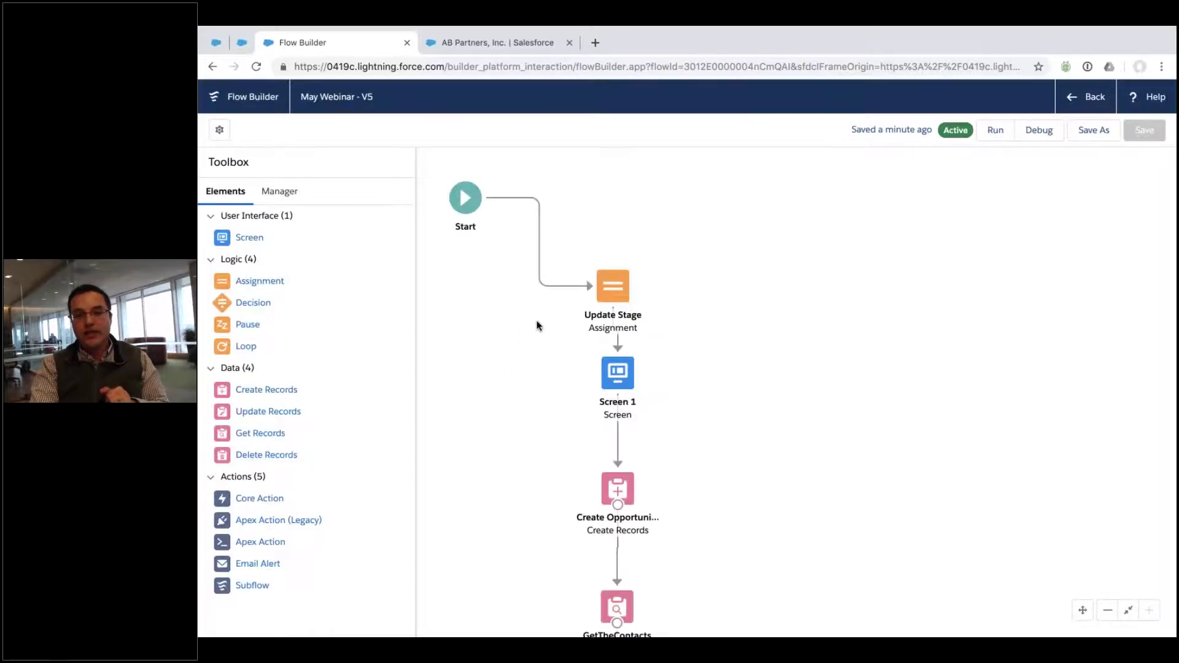
click(568, 286)
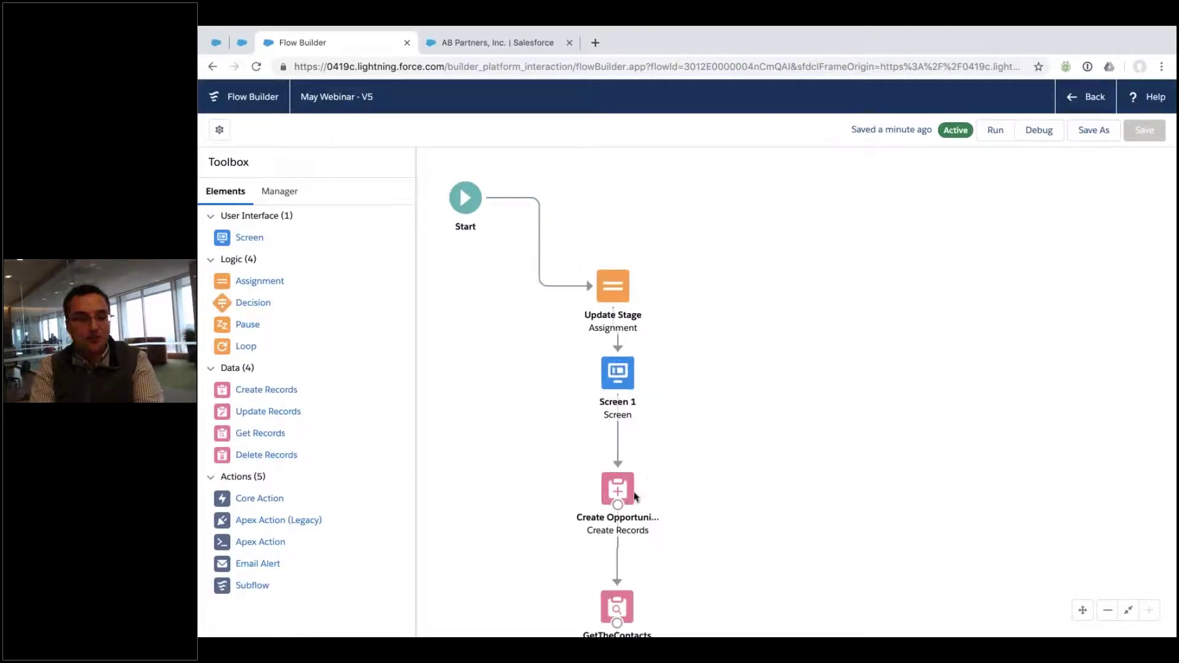
key(space)
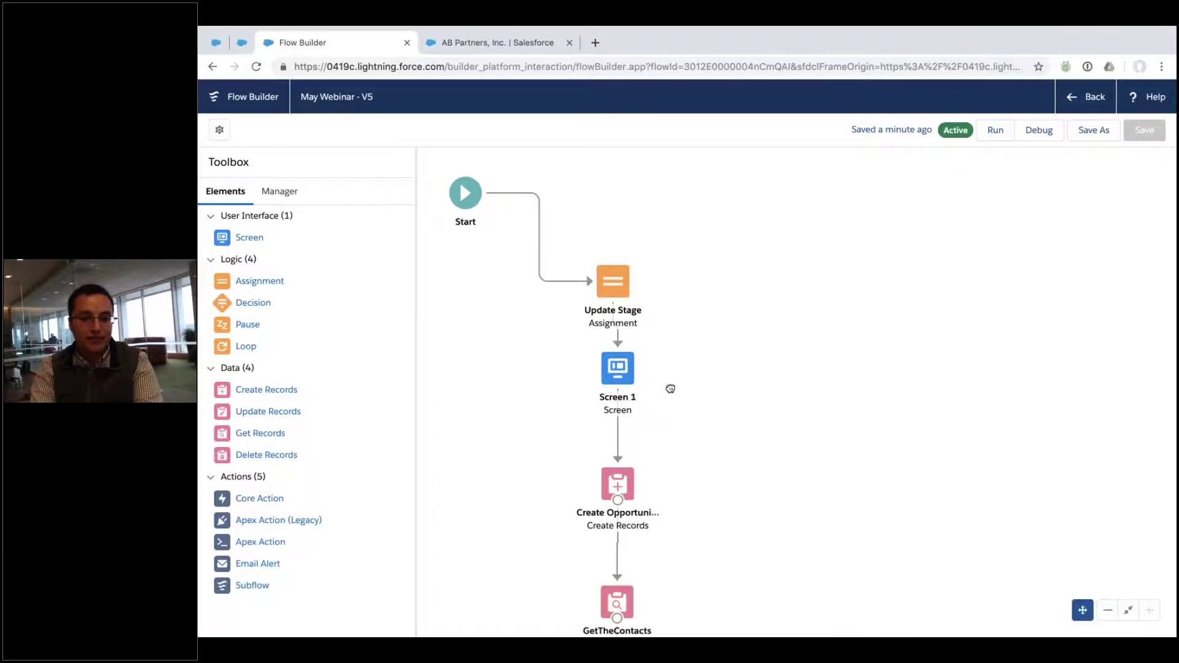
scroll(669, 389, down, 4)
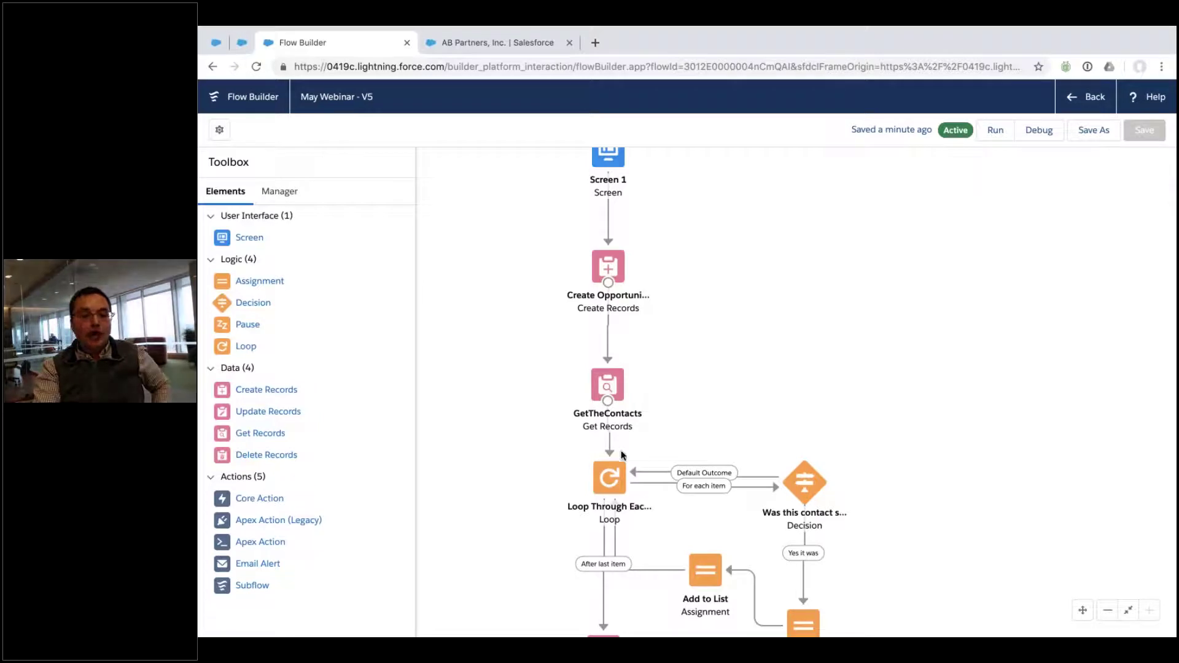
double_click(805, 483)
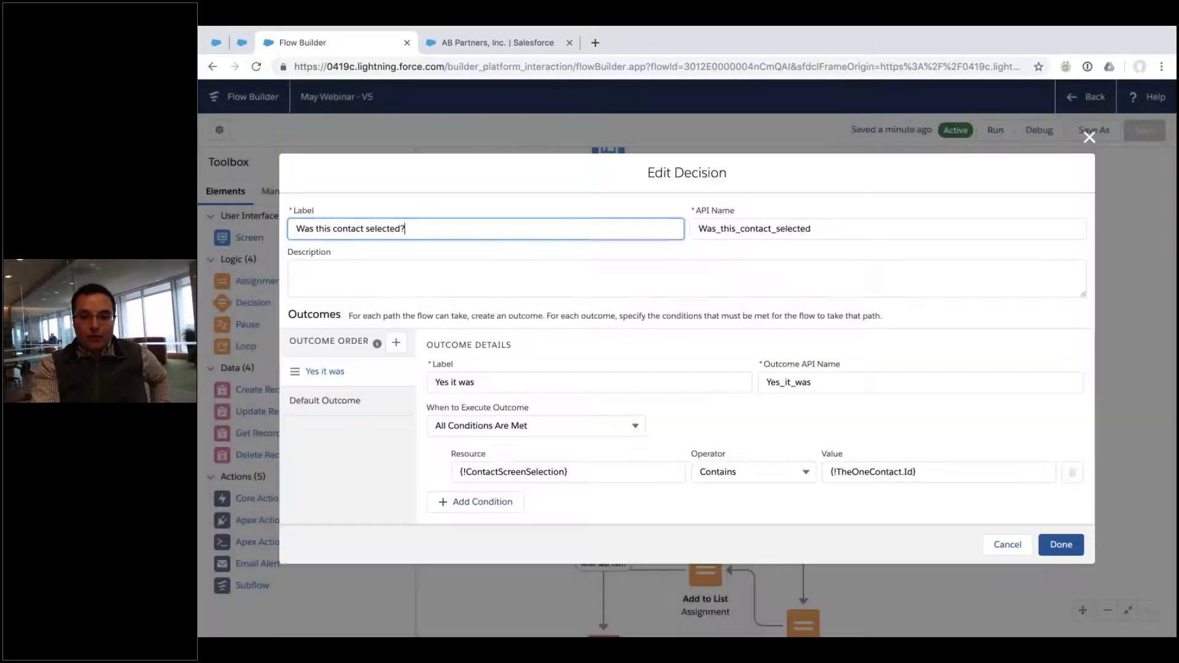
click(577, 476)
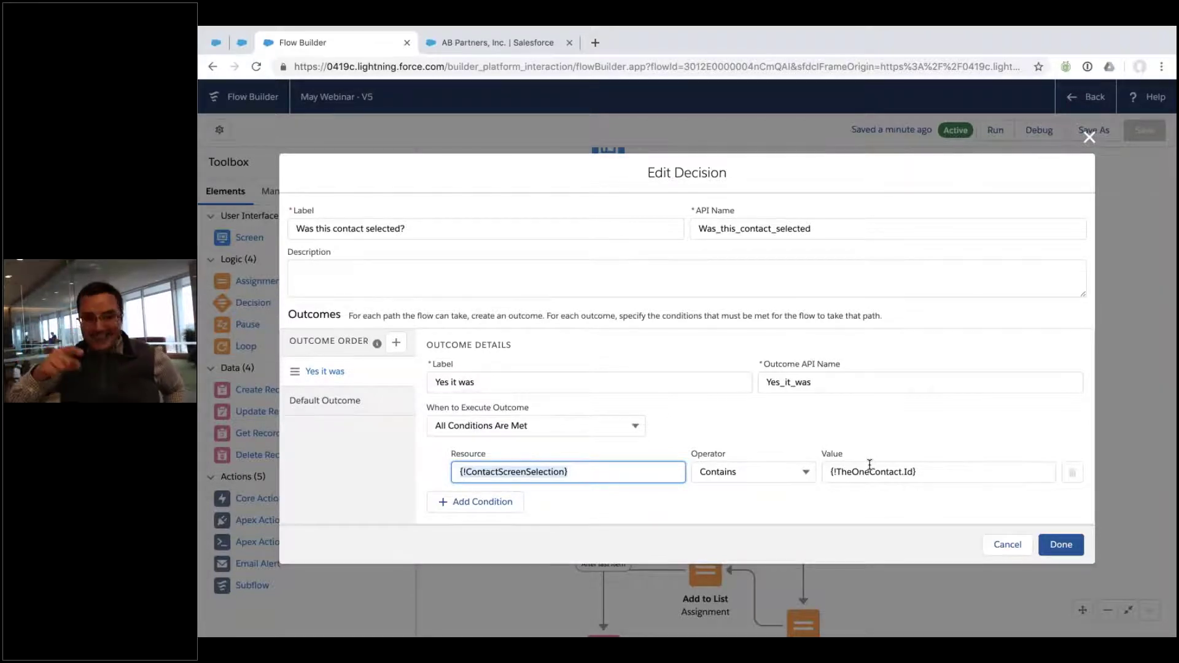
click(1004, 545)
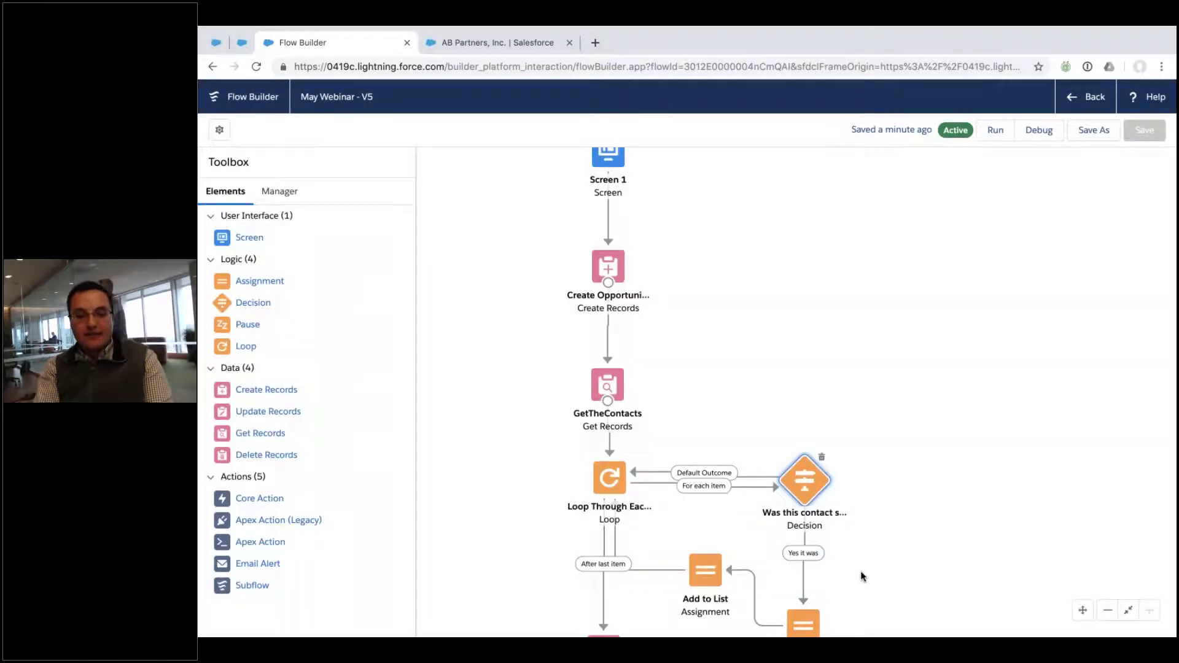
Step: Review the rest of the flow from the contact loop down to the RedirectUser action
scroll(860, 576, down, 3)
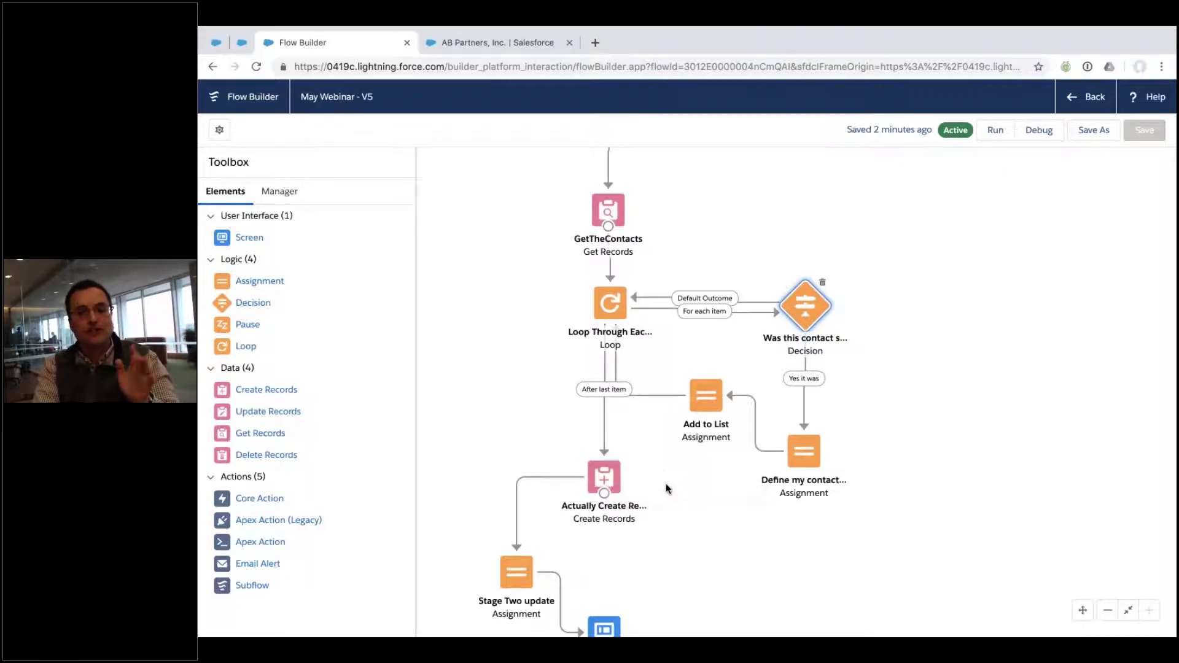
drag(624, 566, 620, 461)
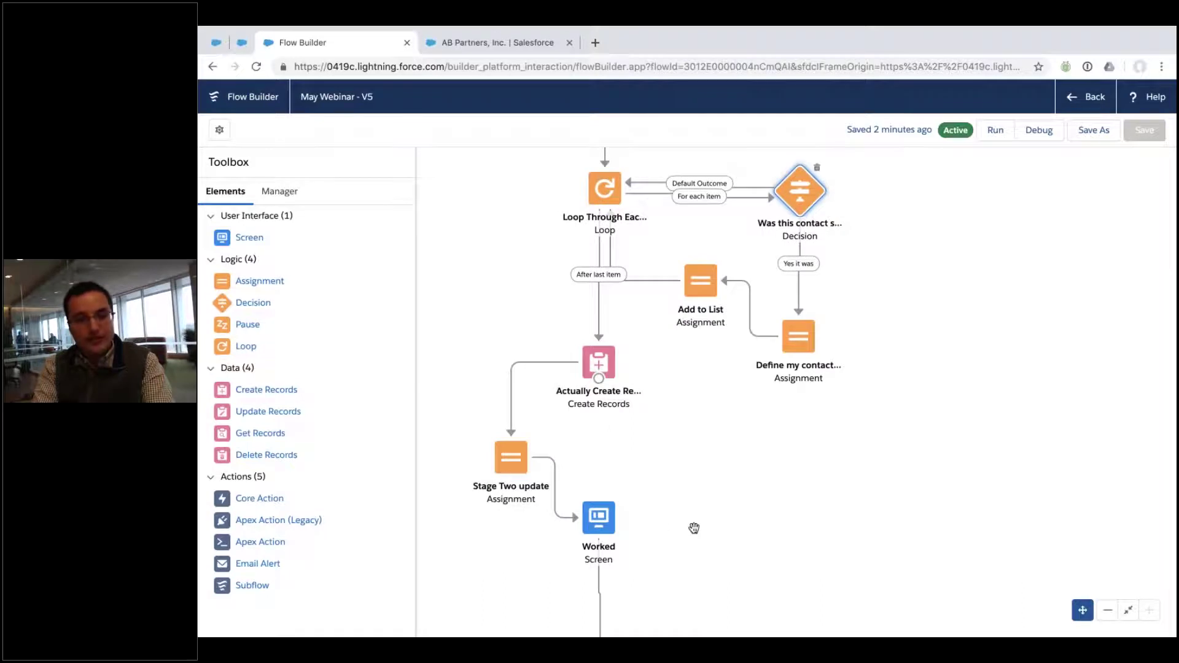
drag(694, 527, 585, 510)
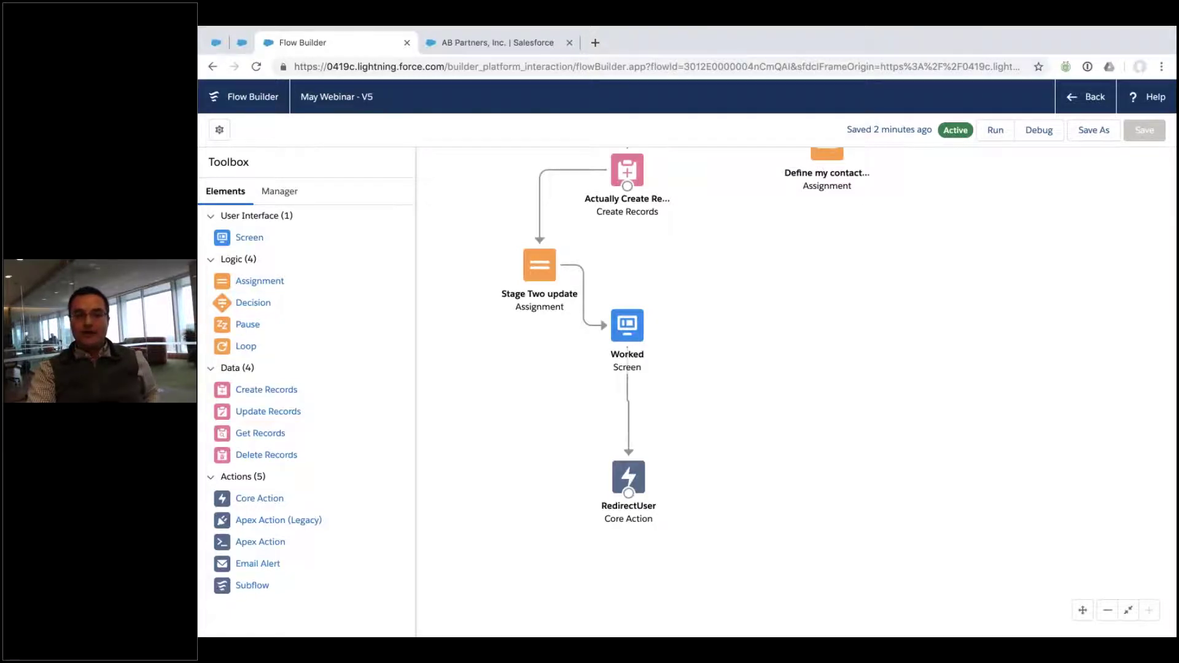
Step: Switch to the Lightning Flows Part II slides in Google Slides and present the helpful links slide in full screen
key(ctrl+Up)
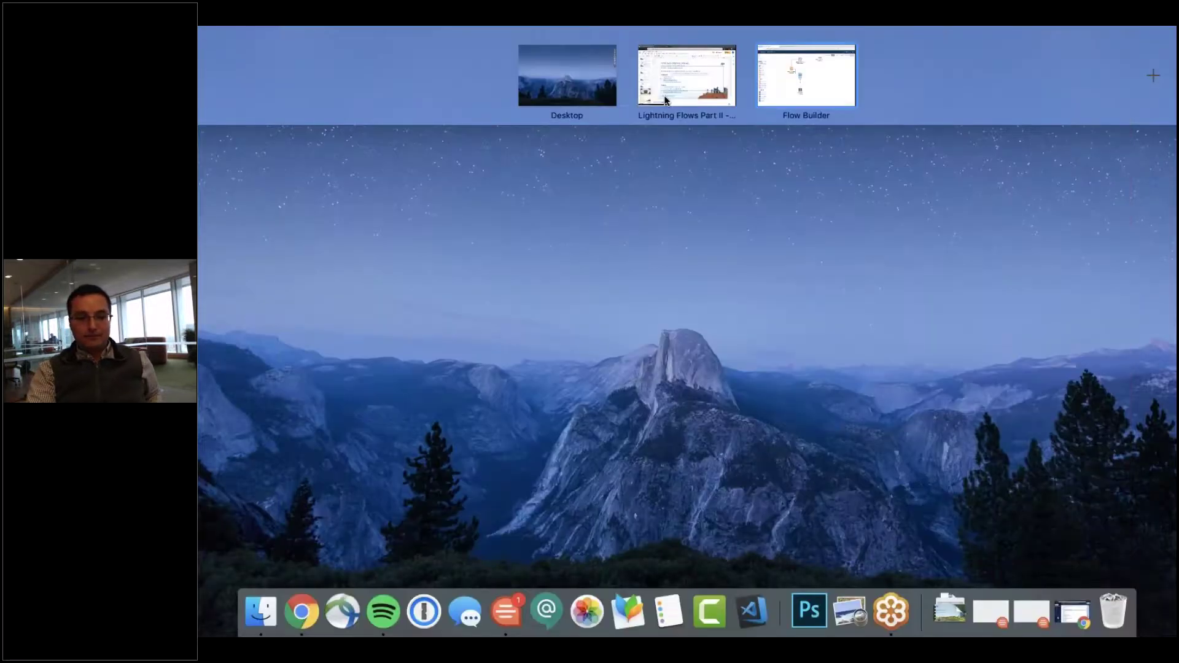
click(666, 77)
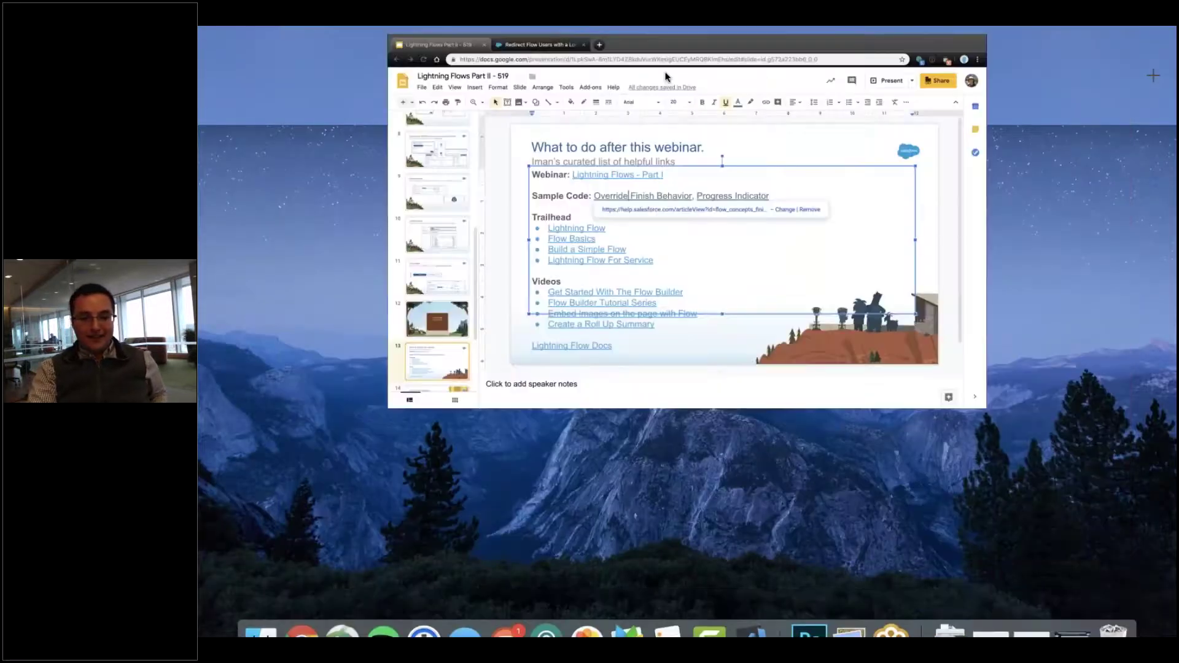
key(super+Return)
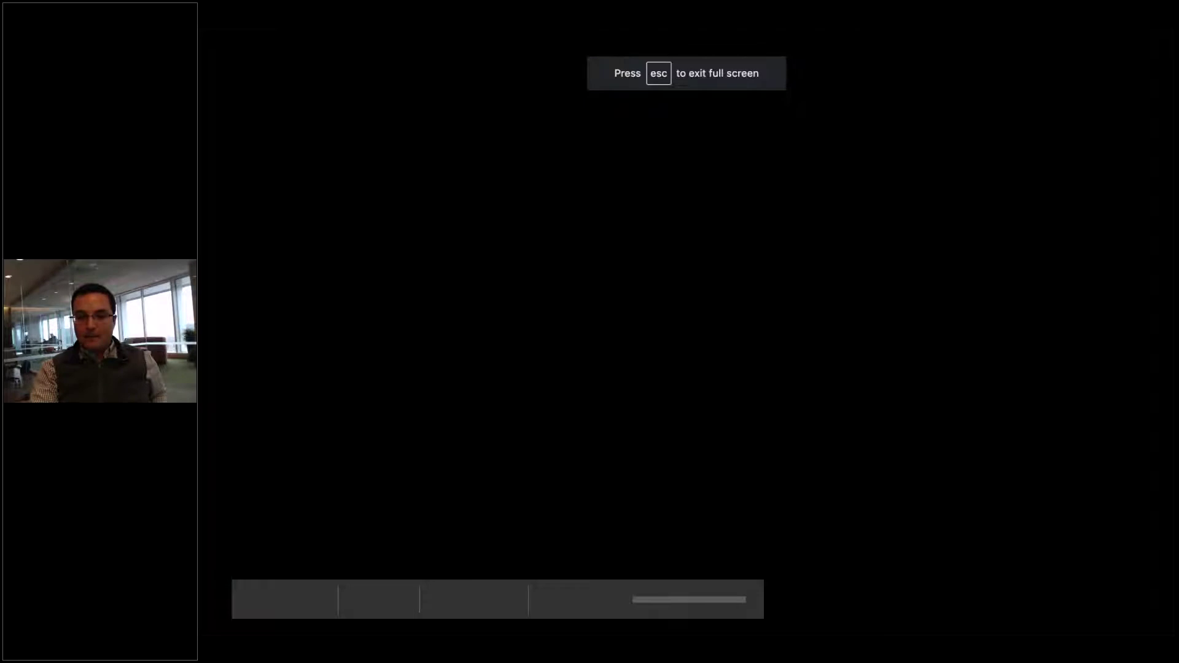
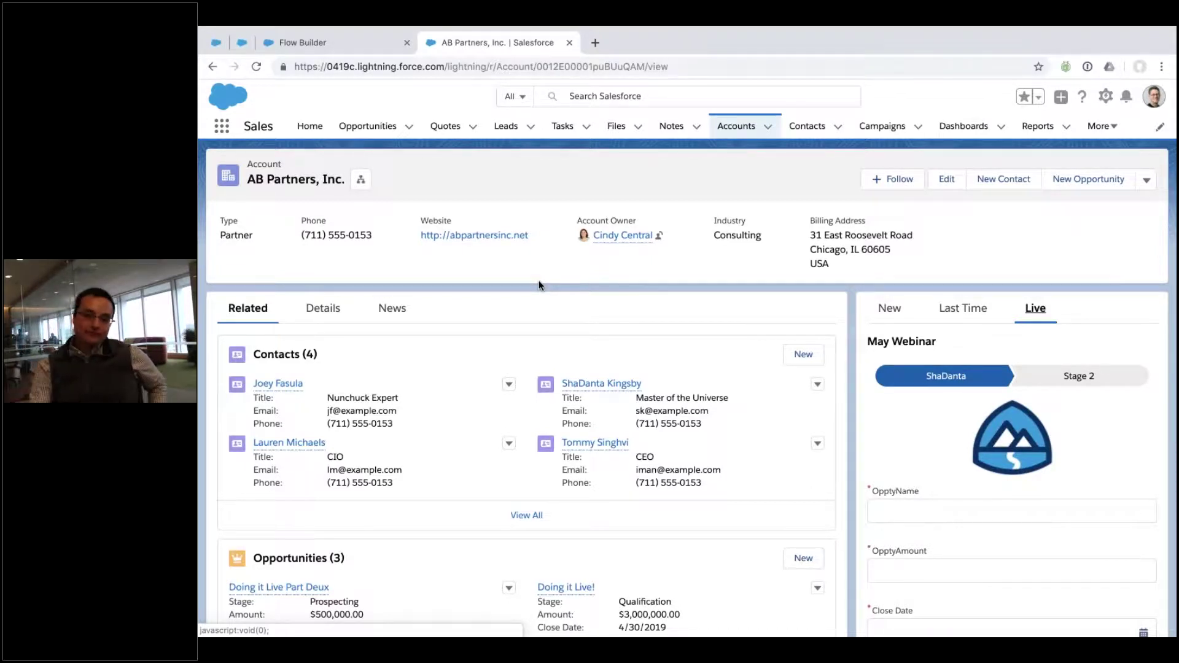
Step: Return to the May Webinar flow in Flow Builder and move the Add to List assignment slightly lower on the canvas
click(337, 52)
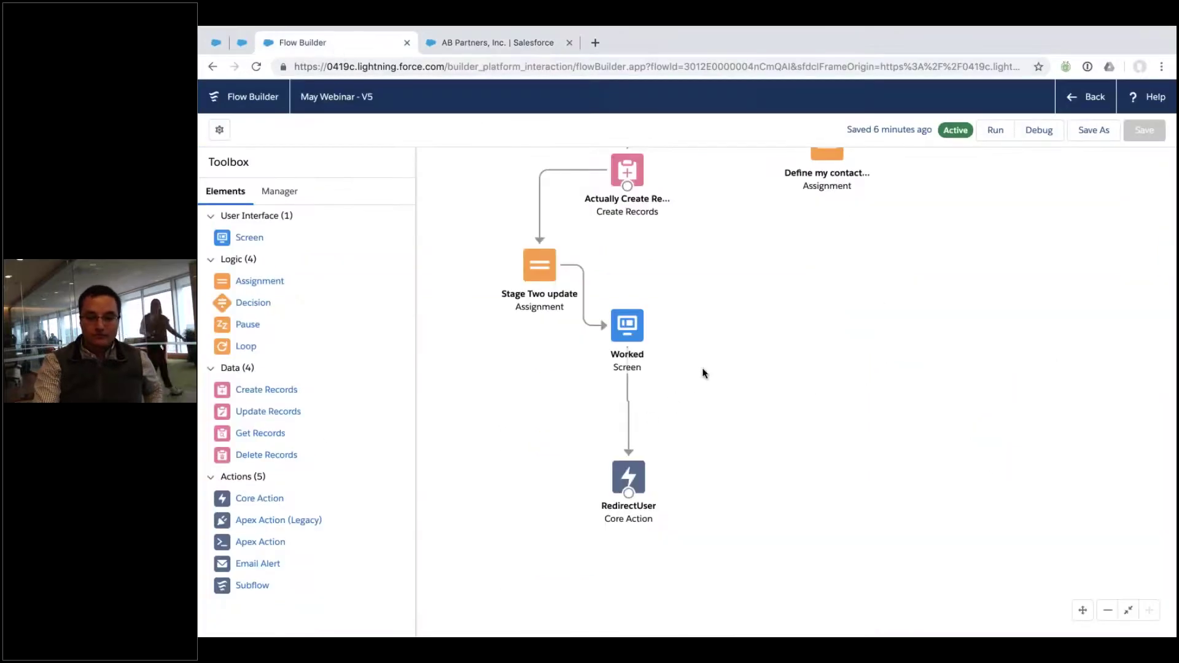
drag(751, 374, 691, 619)
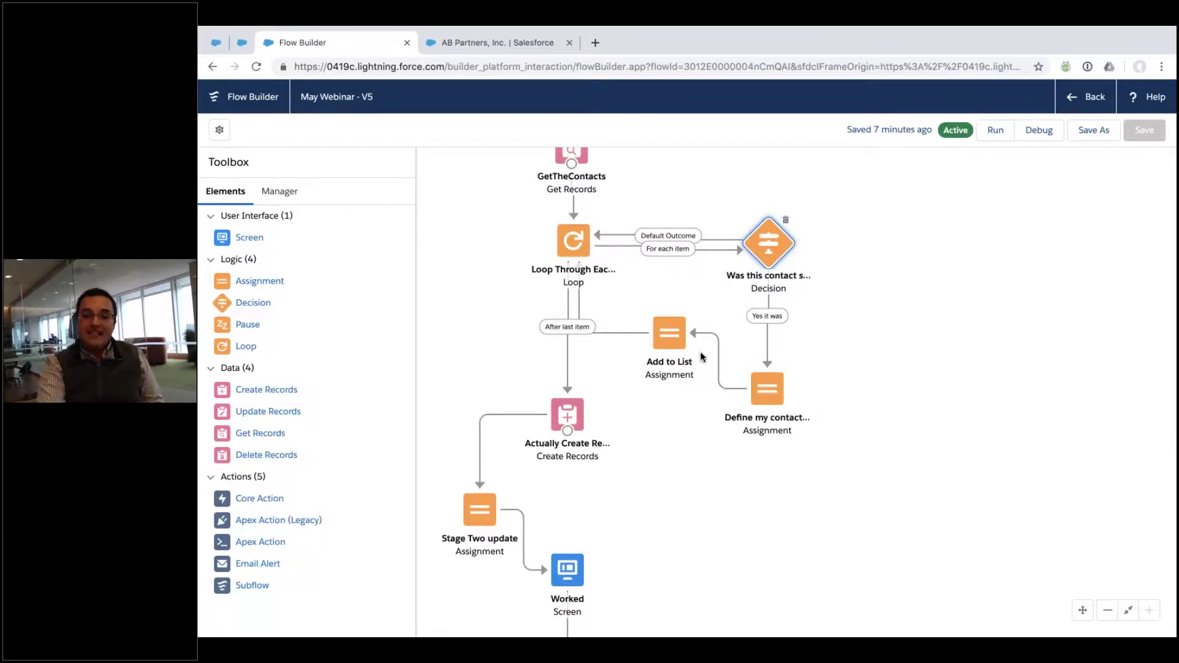
drag(673, 344, 668, 379)
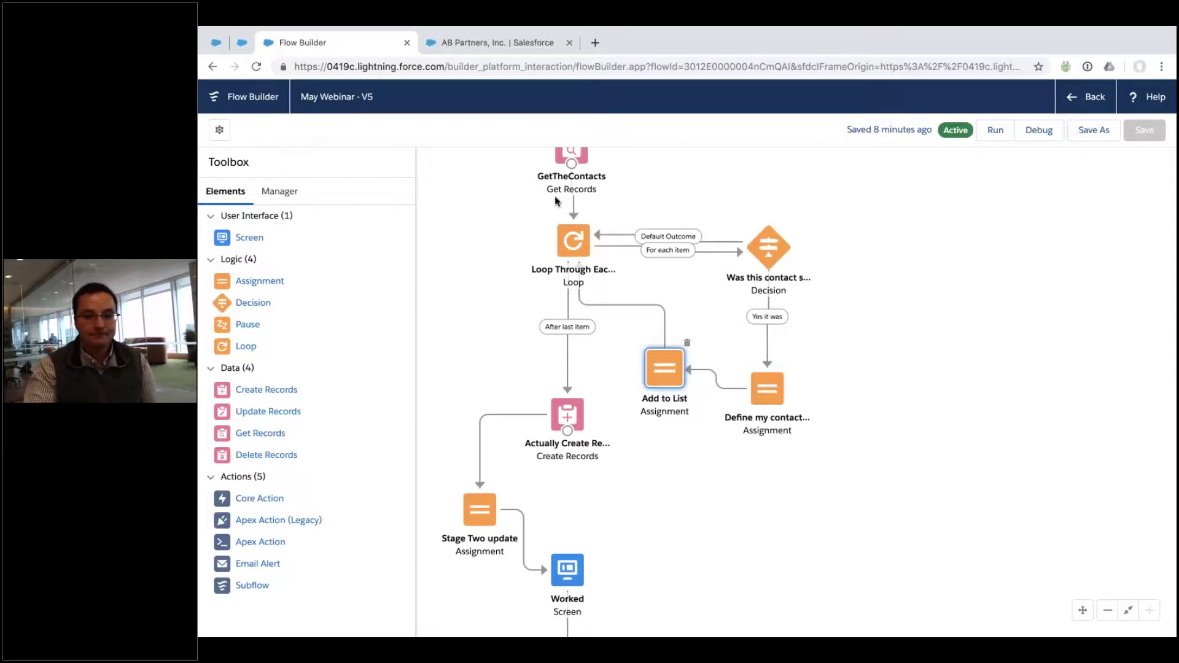
Step: Review the filter condition and record storage settings of the GetTheContacts element, closing it without changes
double_click(570, 155)
scroll(513, 351, down, 3)
scroll(513, 350, down, 5)
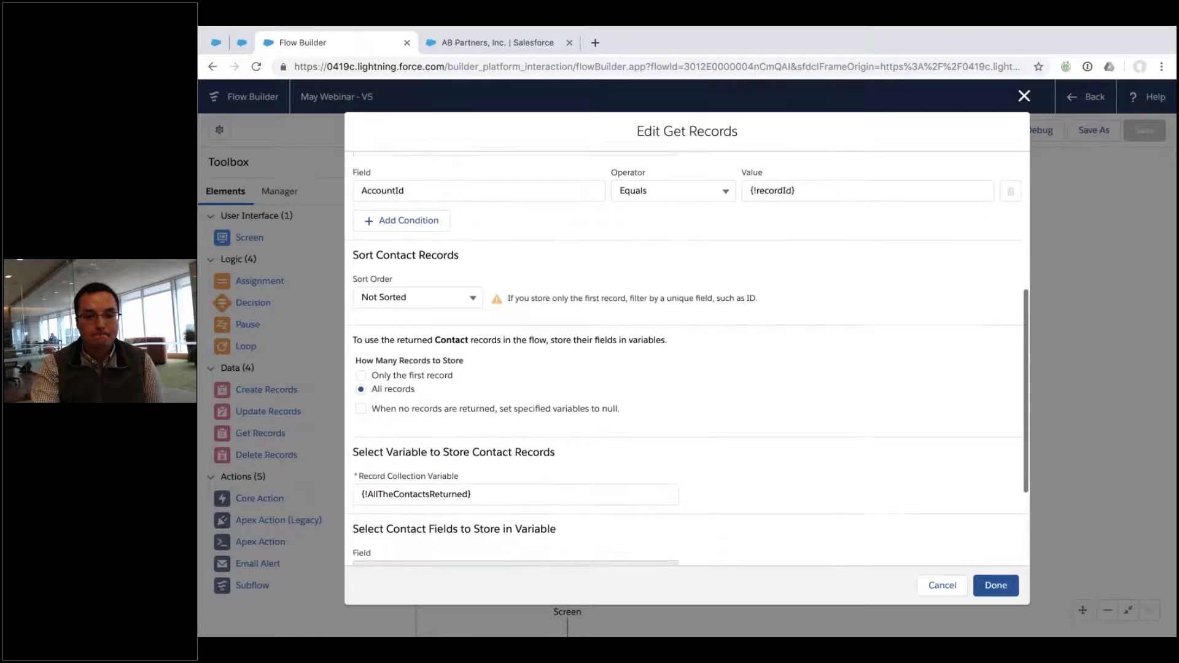
click(1025, 96)
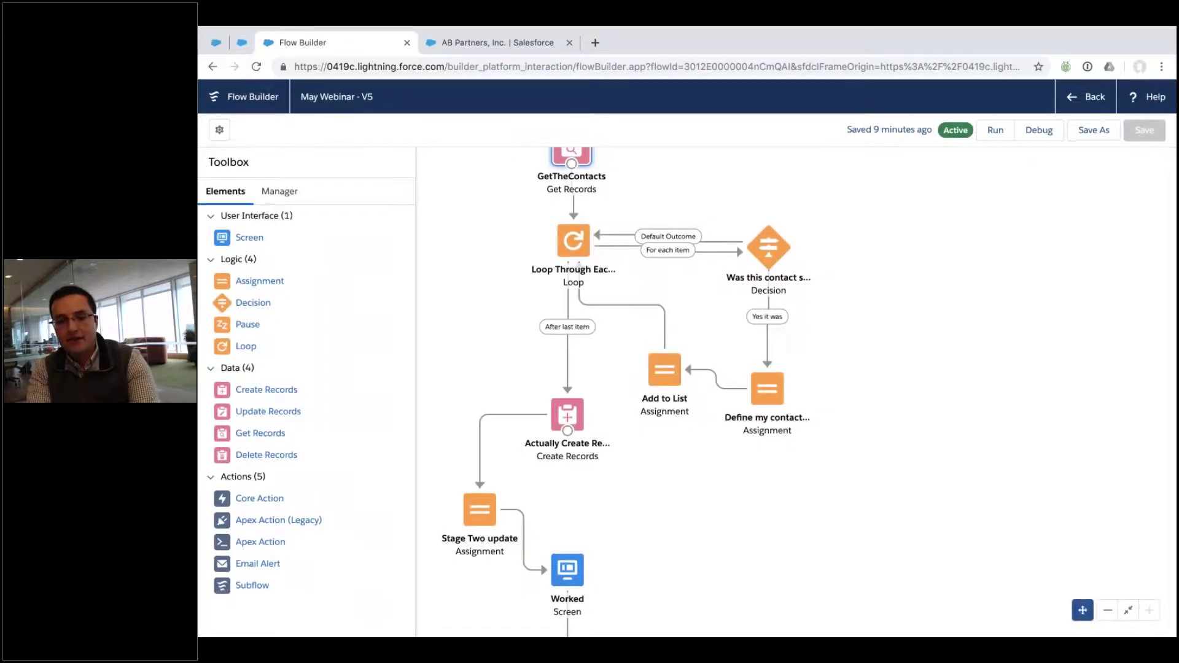
Step: Examine the filter, sort and choice settings of the ContactChoices record choice set, closing it without changes
drag(712, 221, 720, 456)
drag(697, 256, 675, 522)
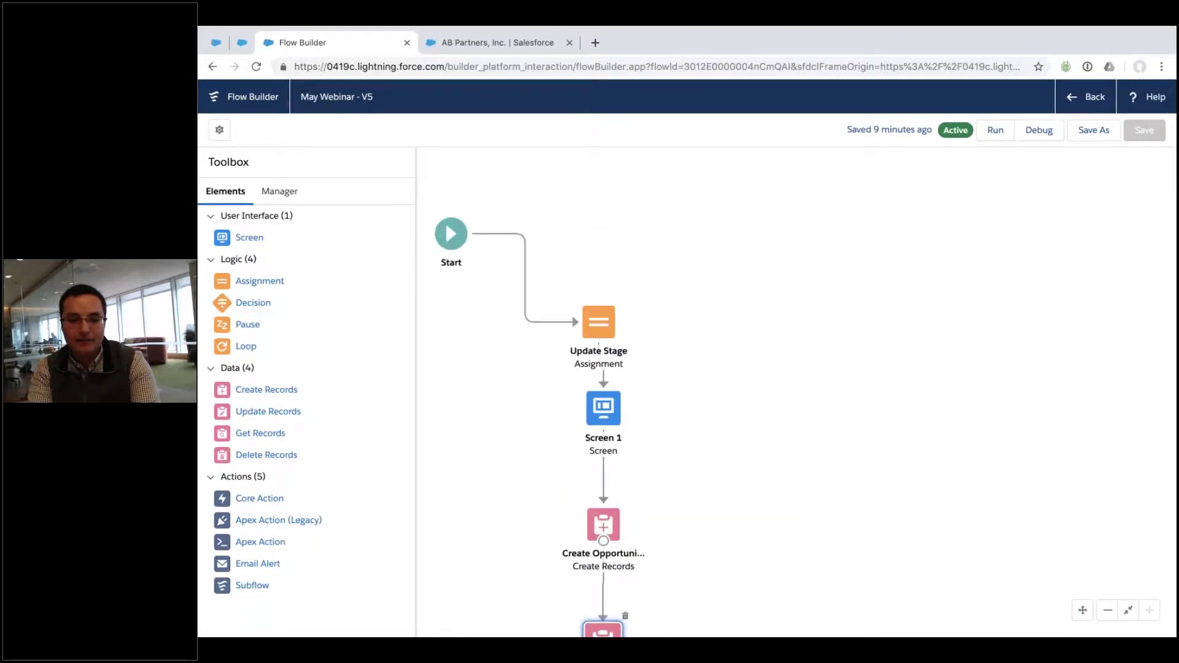
click(279, 193)
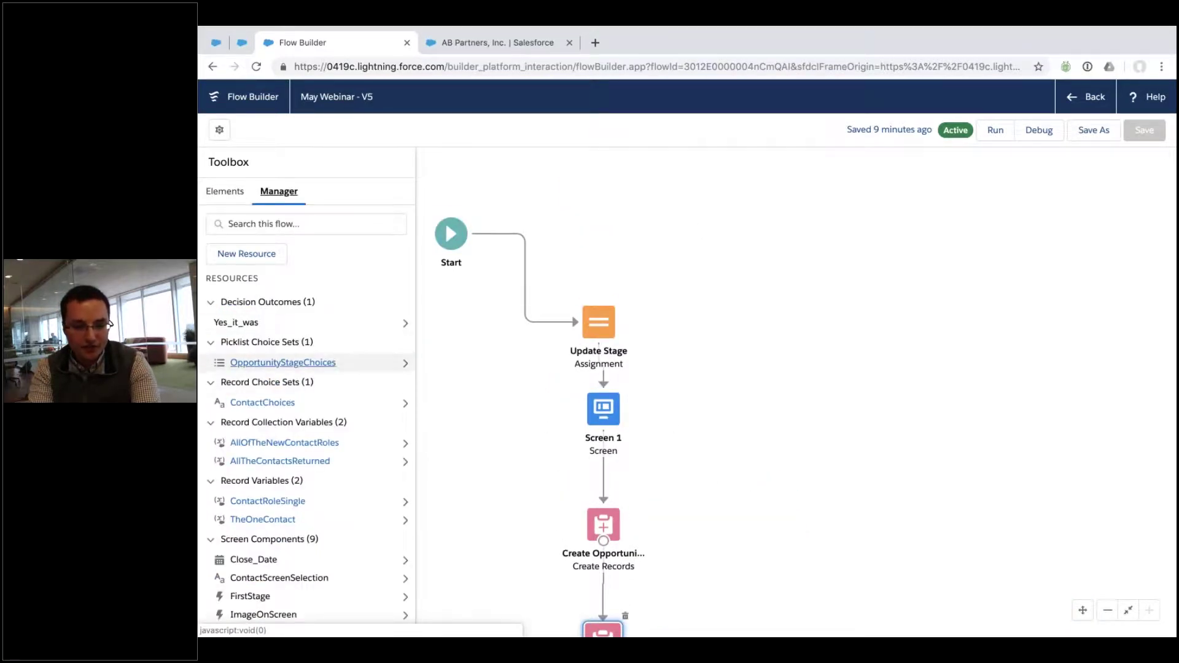
scroll(271, 399, down, 1)
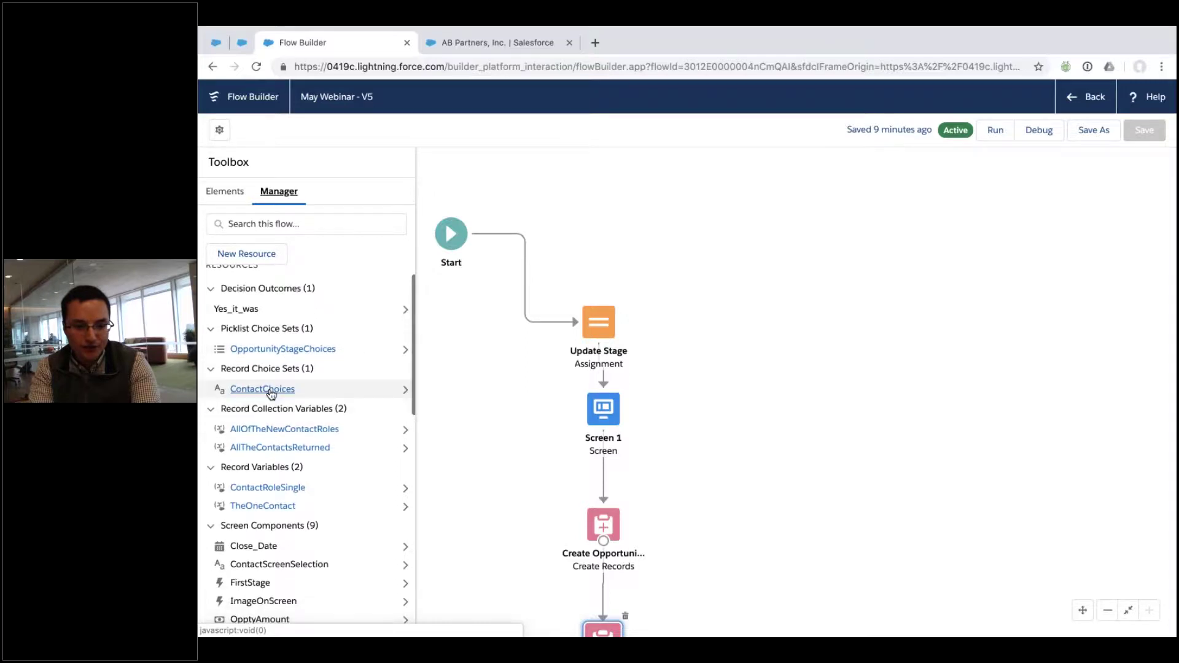
click(263, 390)
scroll(517, 484, down, 3)
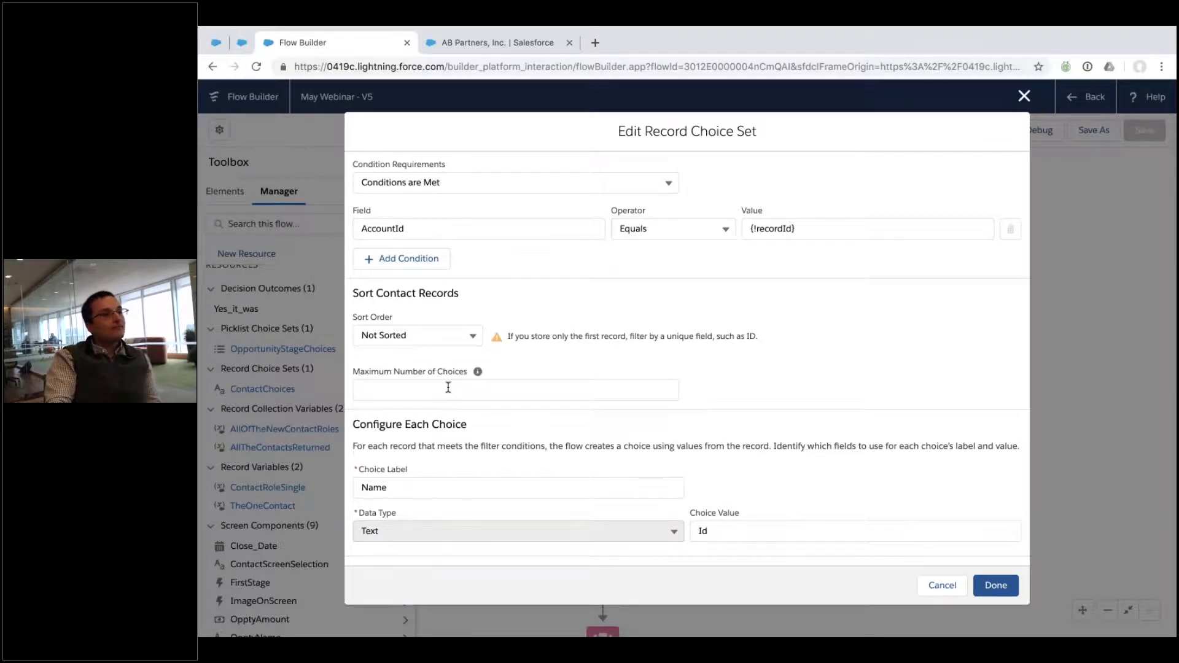
click(1025, 96)
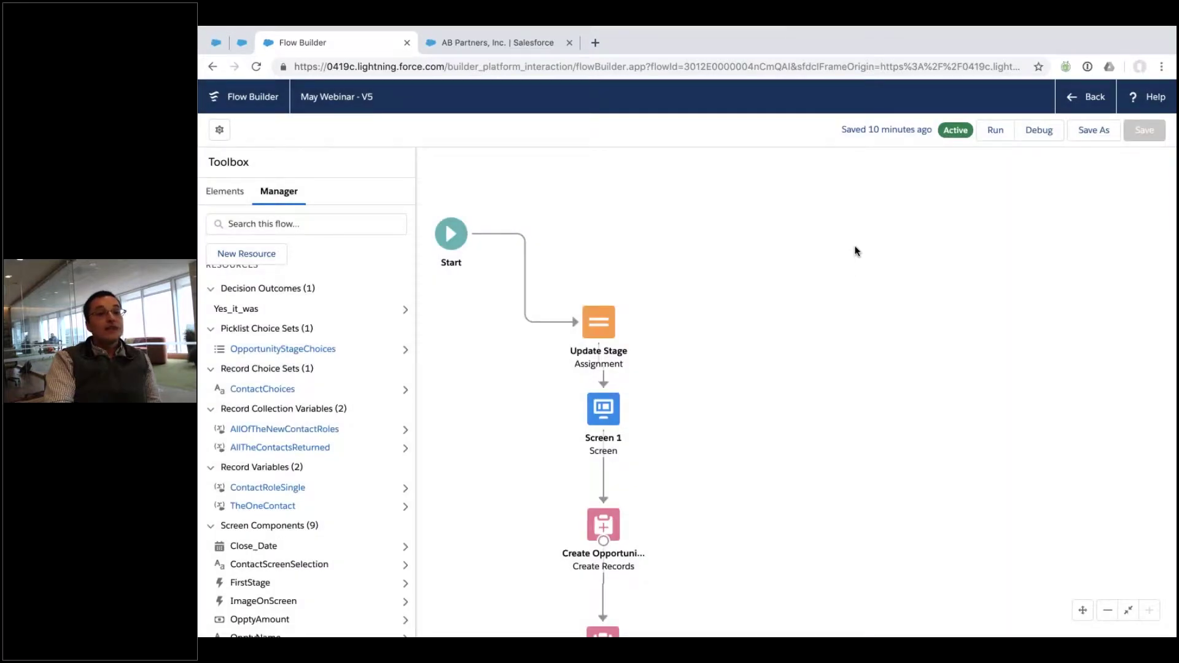
Step: Switch to the Demo - Admin browser profile and log in to Salesforce with the first saved username
click(495, 31)
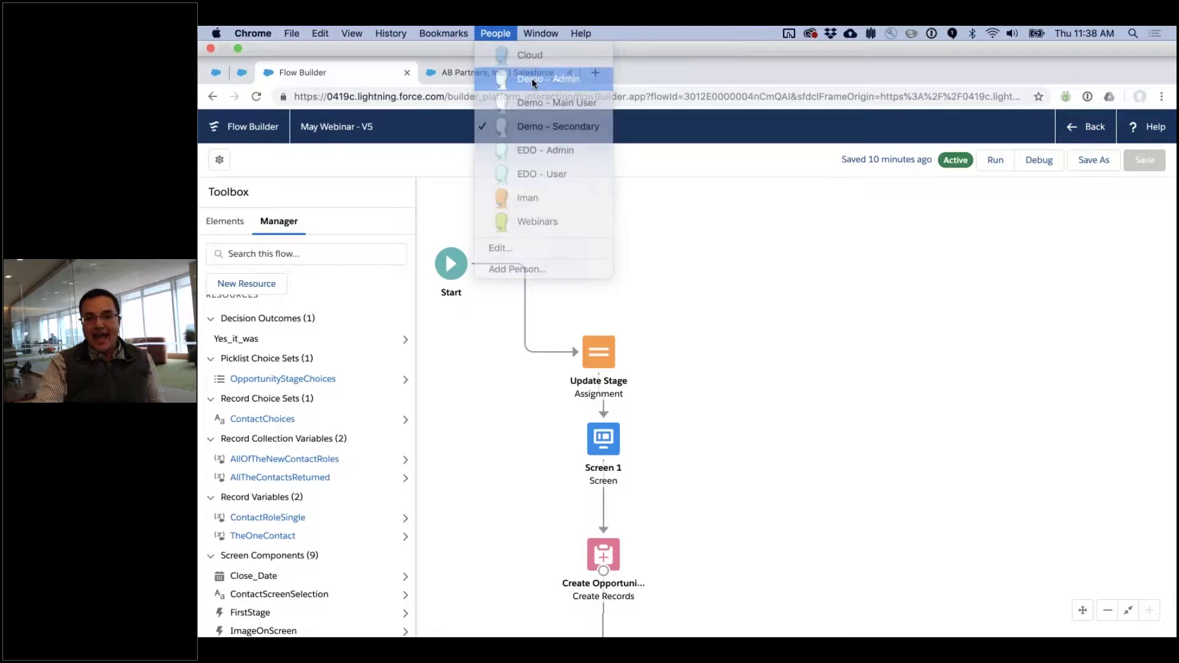
click(535, 78)
click(611, 381)
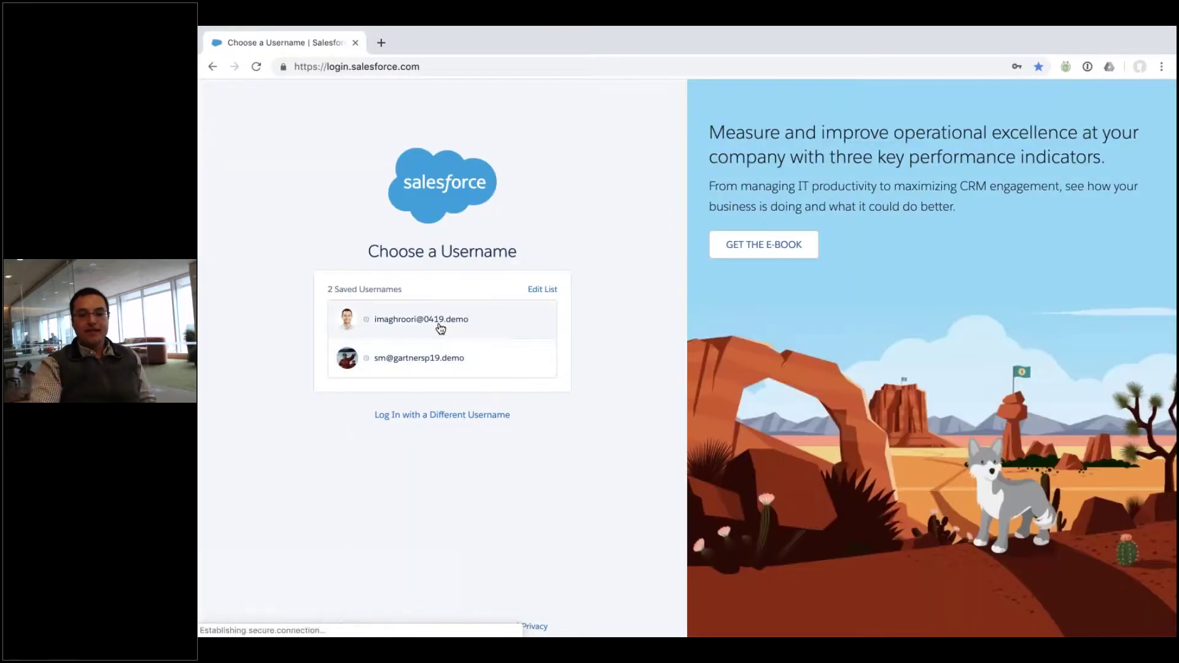
click(440, 322)
click(435, 387)
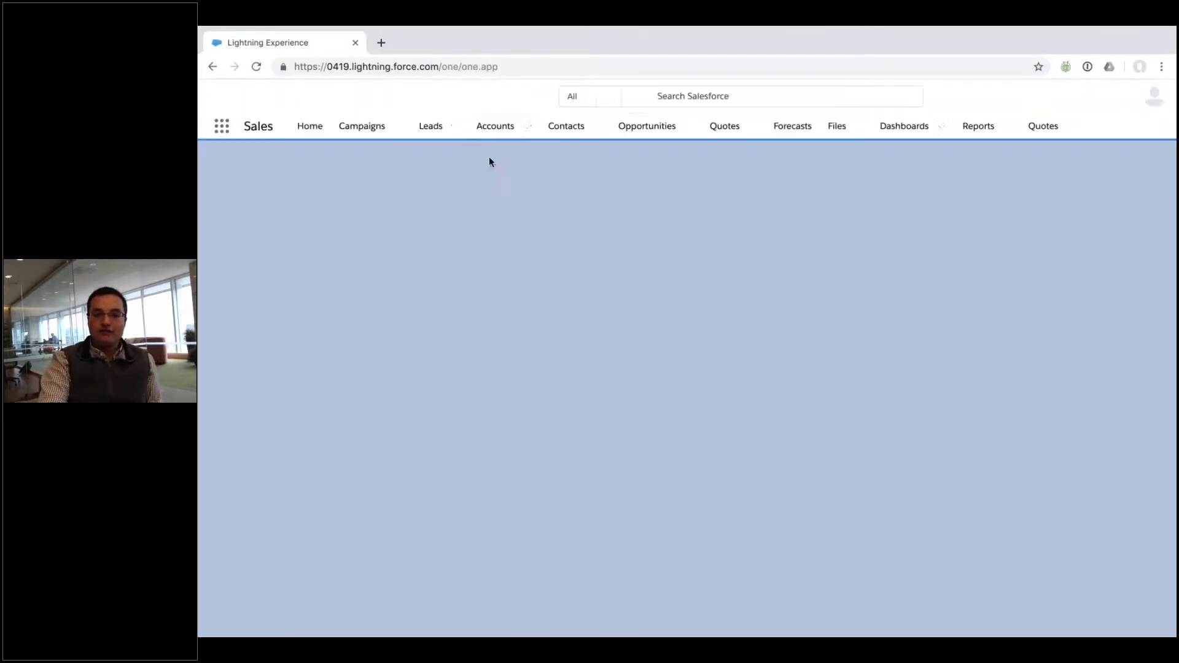
Step: Open the Employnet - New Business - 27K opportunity and bring its Opportunity Products form into view
click(484, 128)
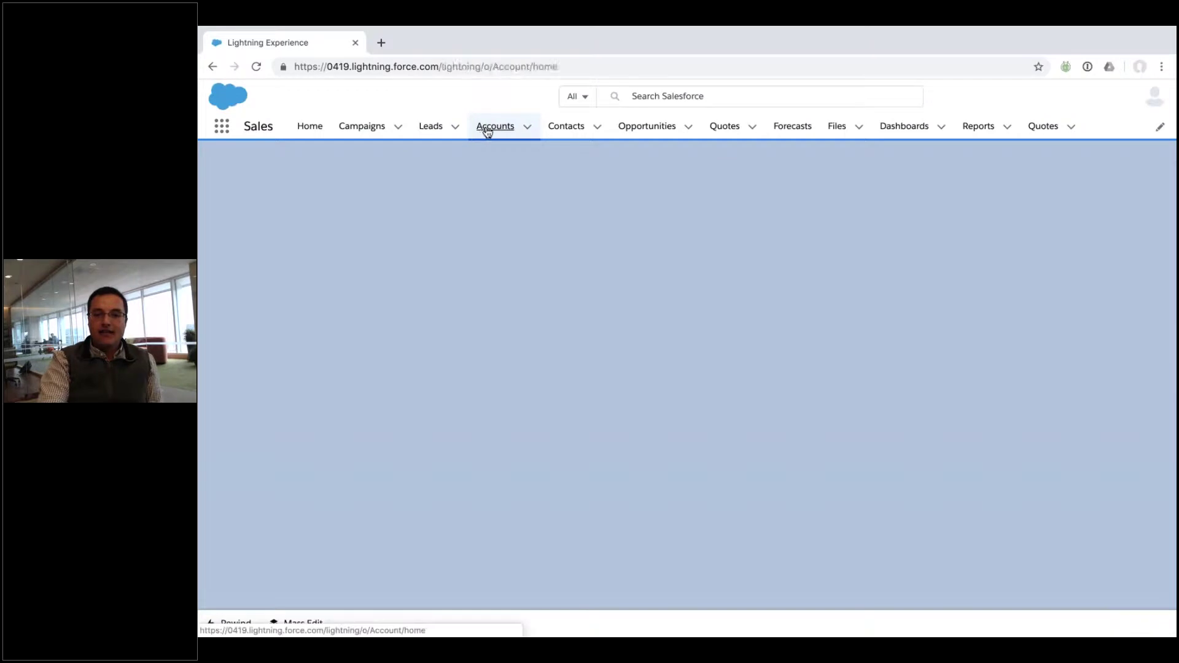
click(631, 127)
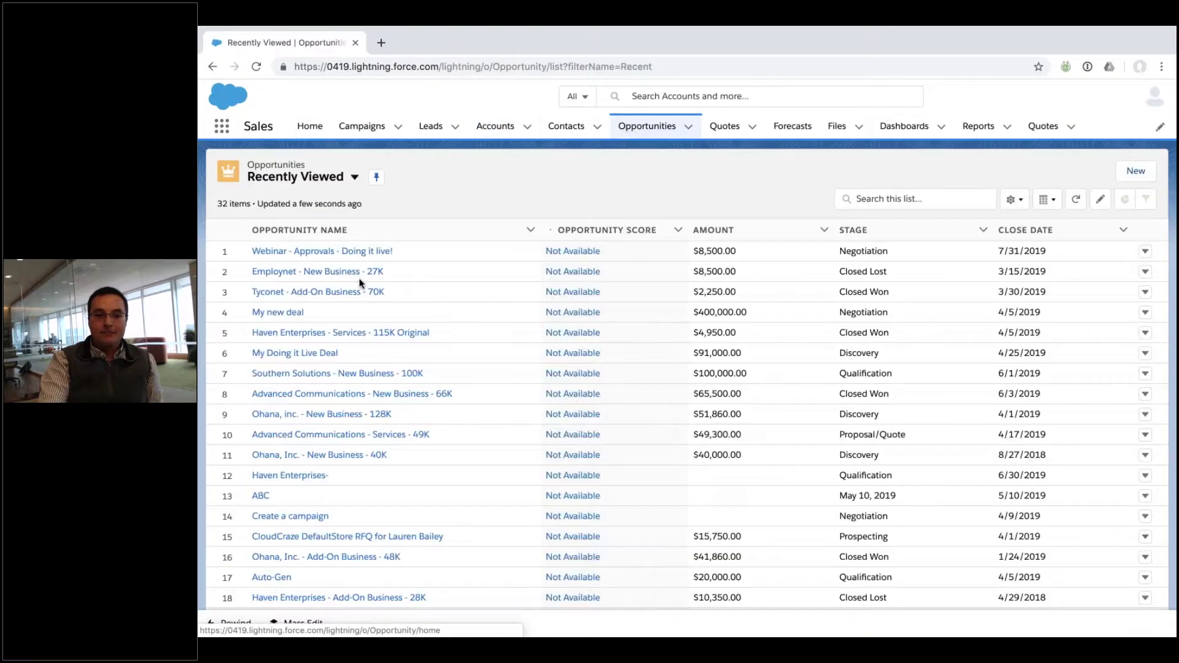
click(317, 271)
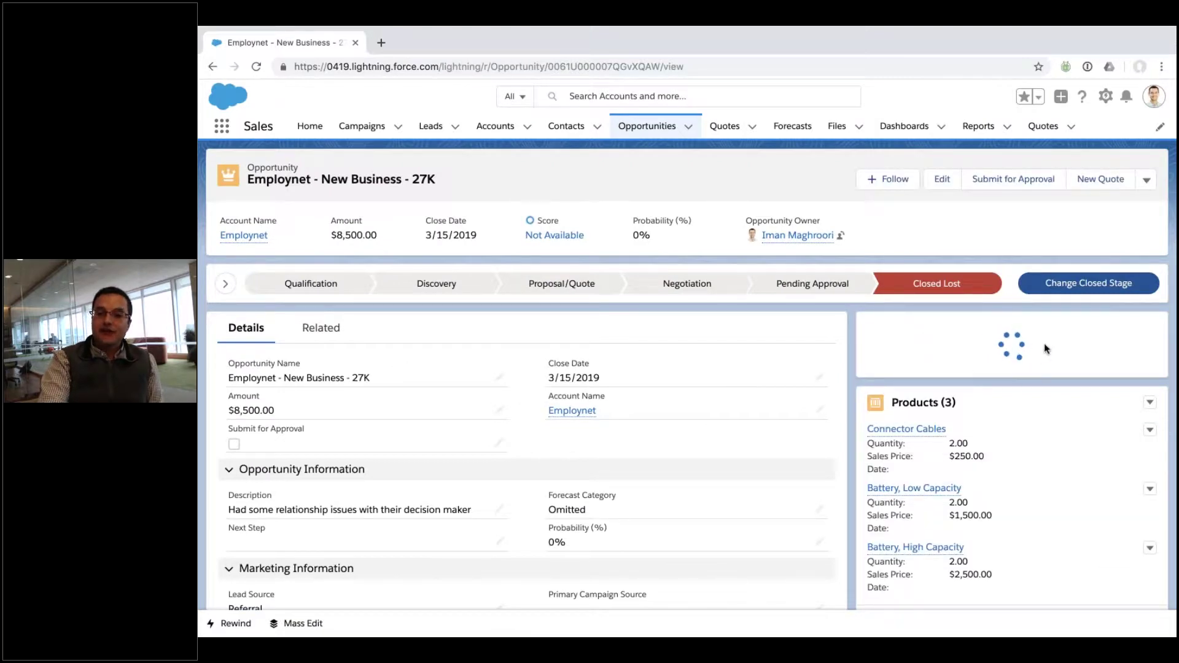
scroll(878, 273, down, 3)
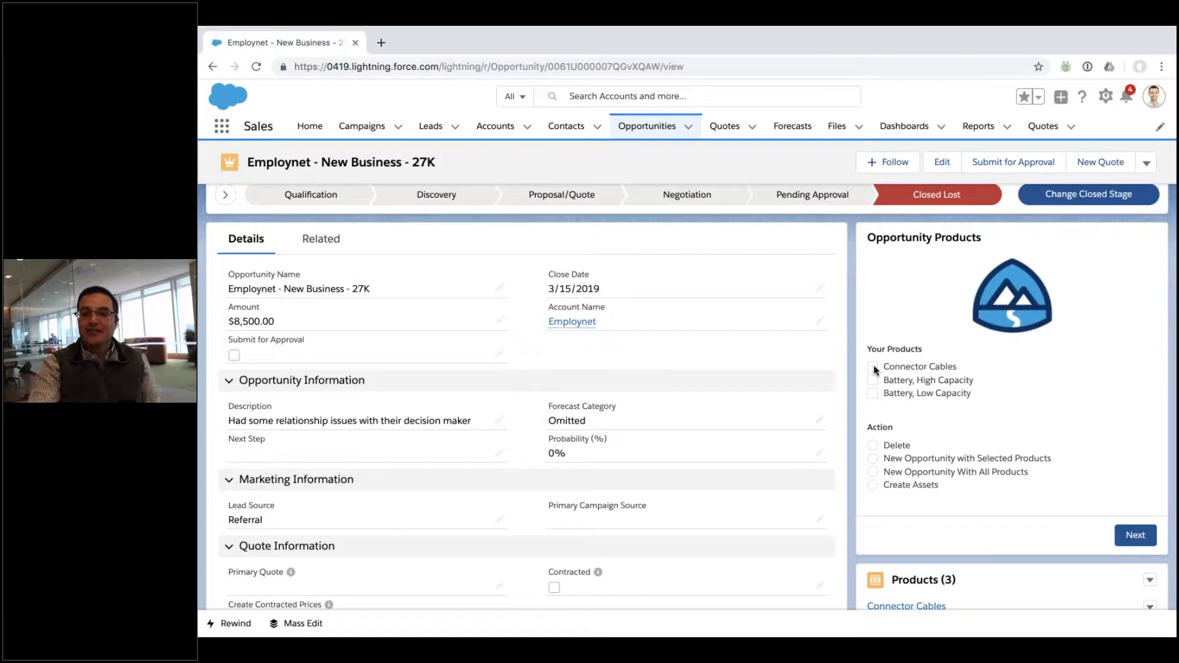
Step: In the Opportunity Products form, try different product selections and actions, leaving Connector Cables and Battery, High Capacity selected with the Delete action
click(872, 393)
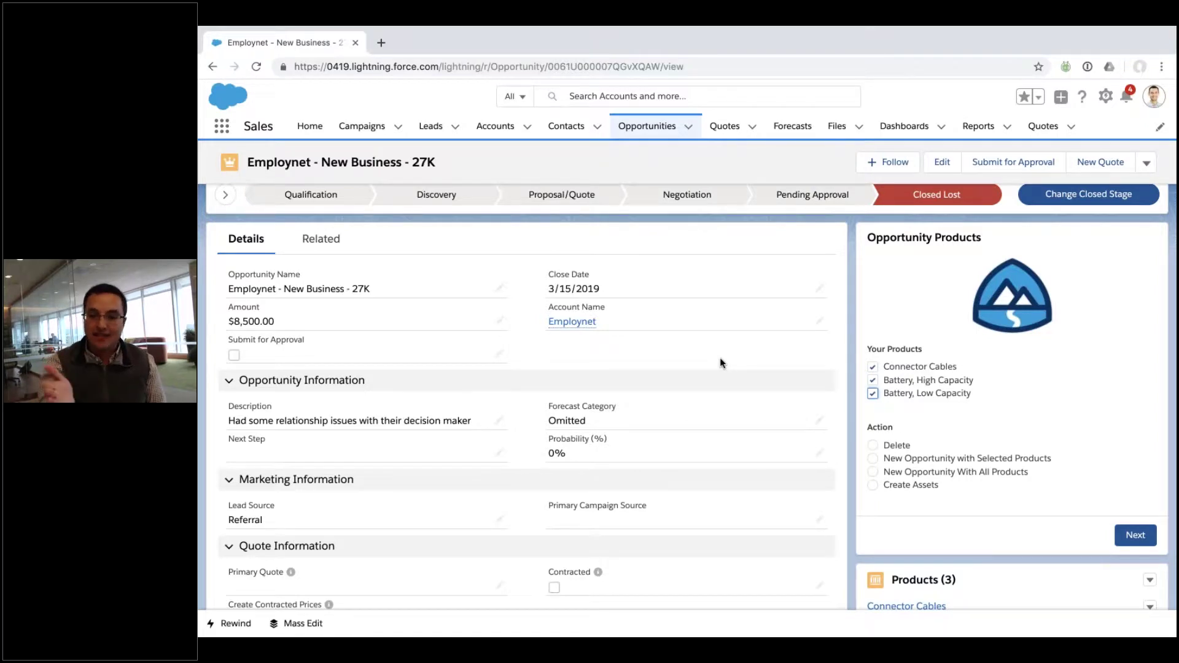
scroll(877, 435, down, 1)
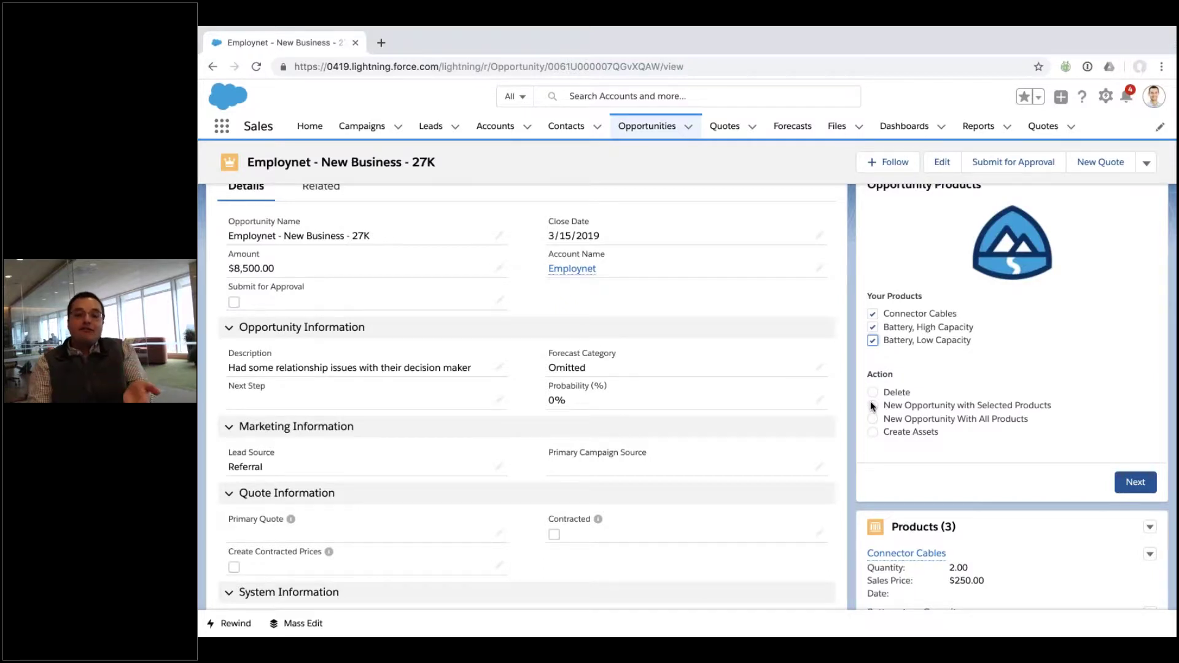
click(873, 394)
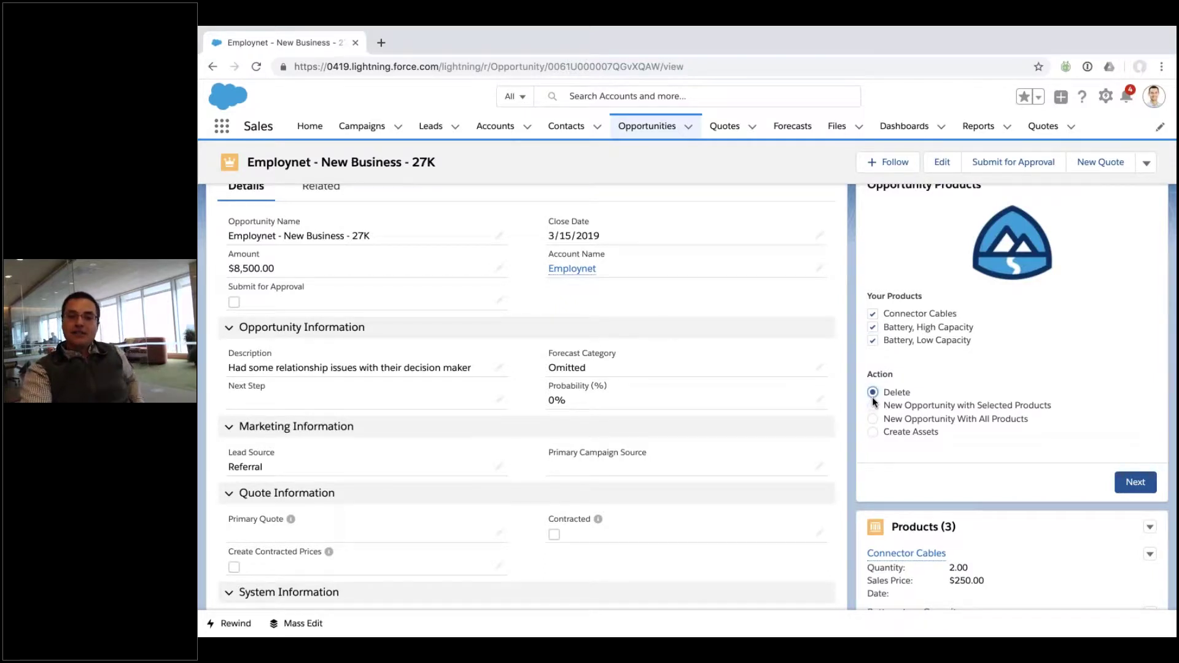
click(873, 432)
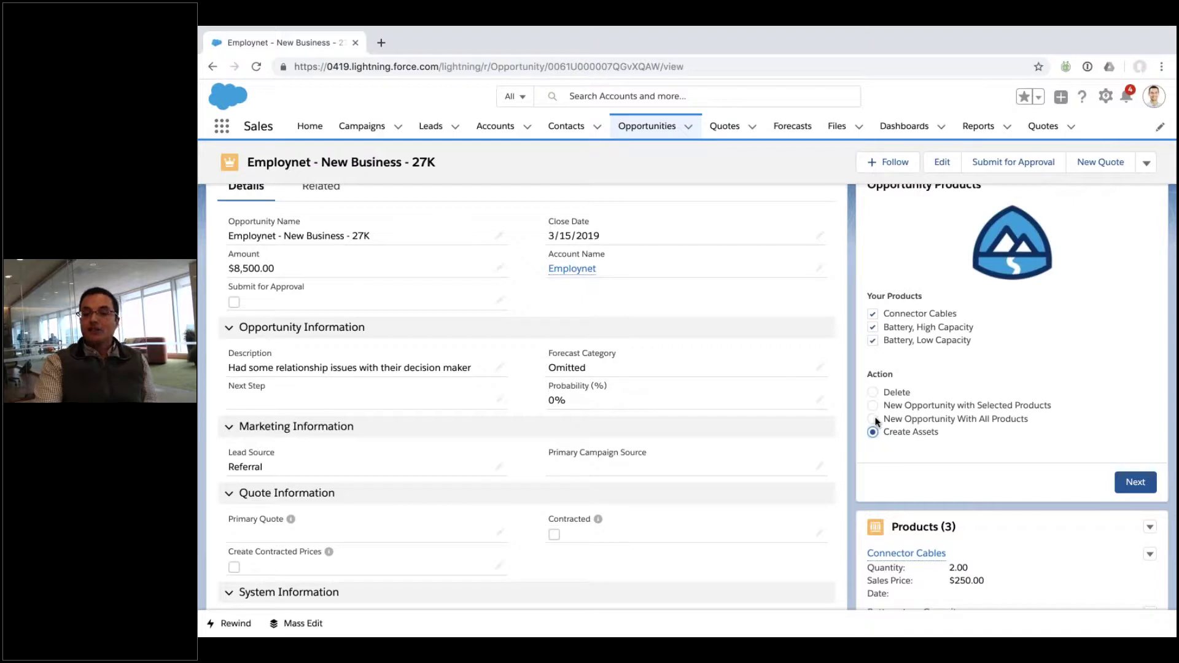
click(872, 341)
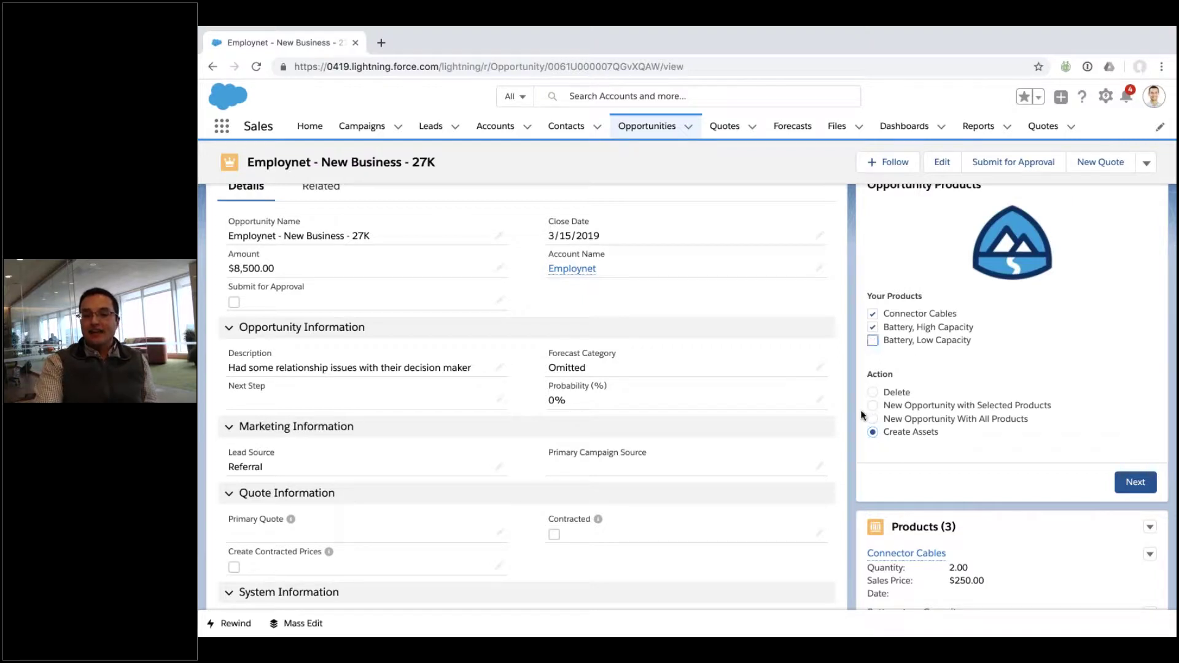
click(873, 406)
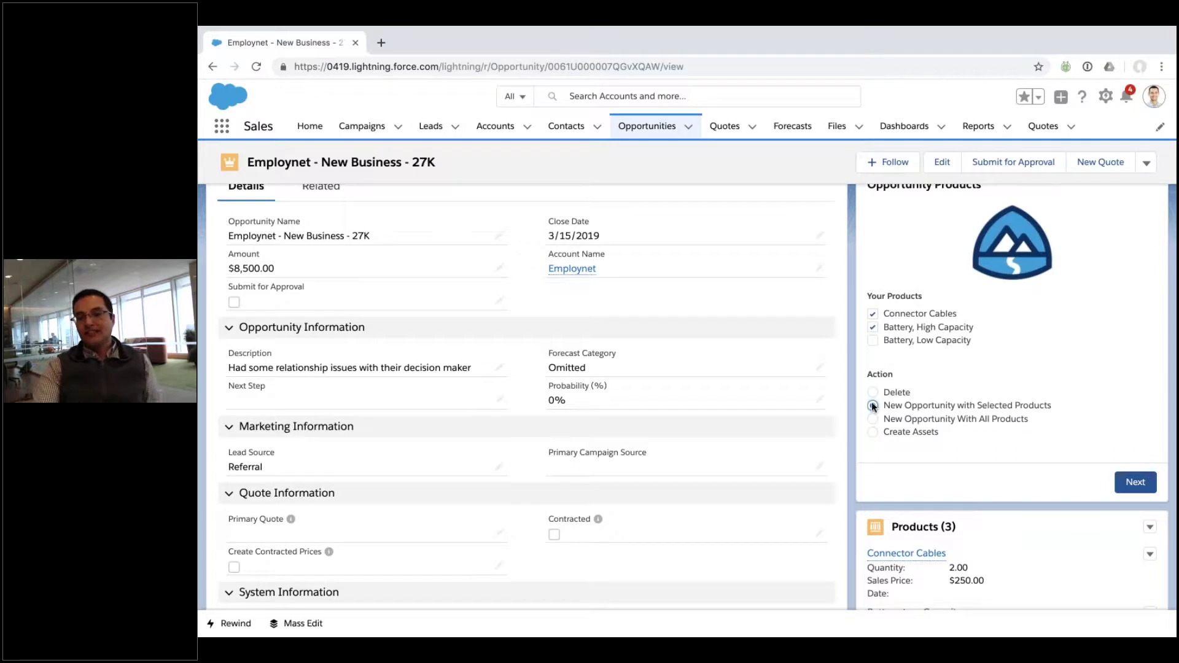
click(874, 392)
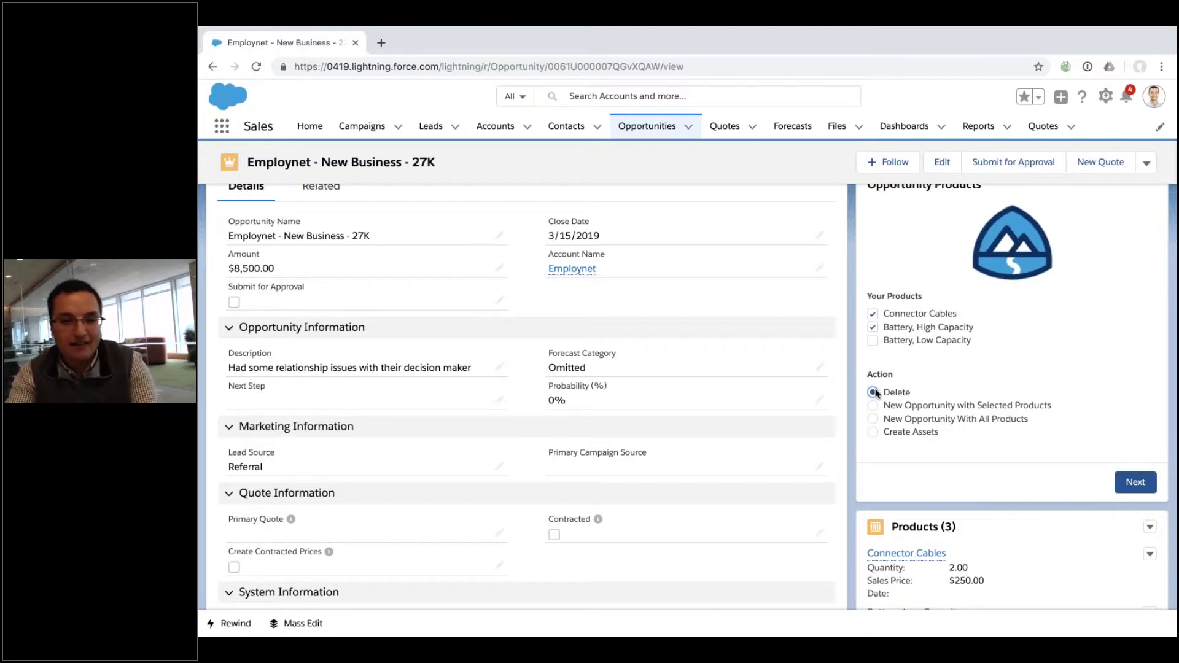
Step: Search Google for "fire flow from apex" in a new tab, look over the results and close the tab
key(ctrl+t)
text(e)
key(BackSpace)
text(fire flow from apex)
key(Return)
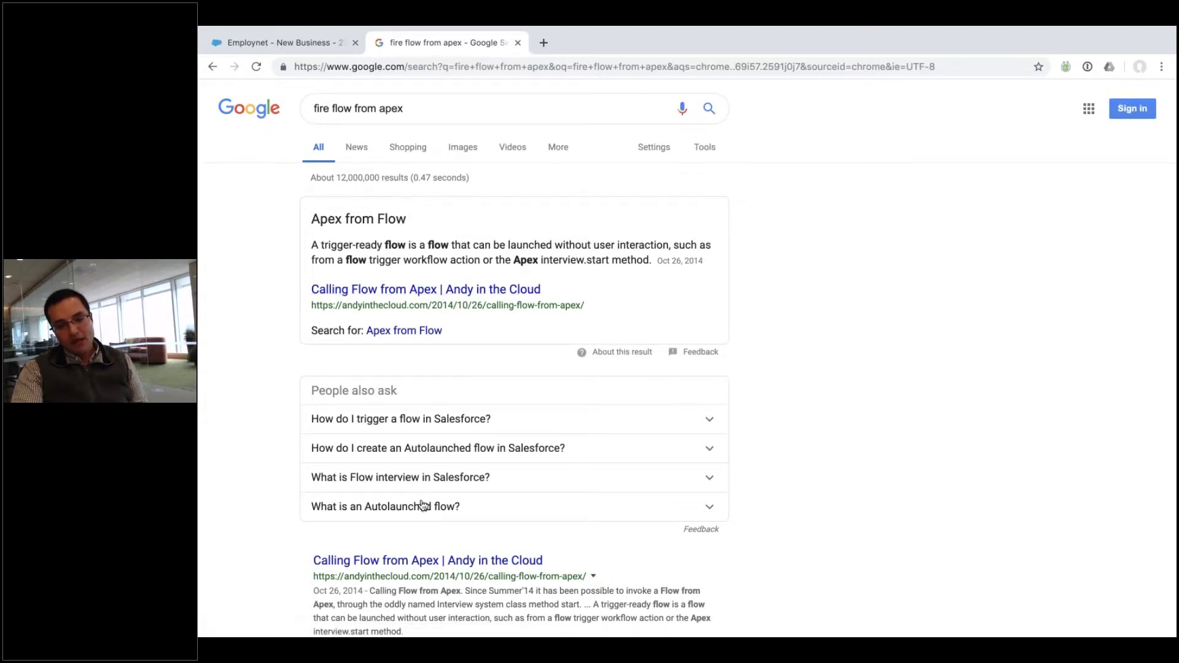
click(518, 42)
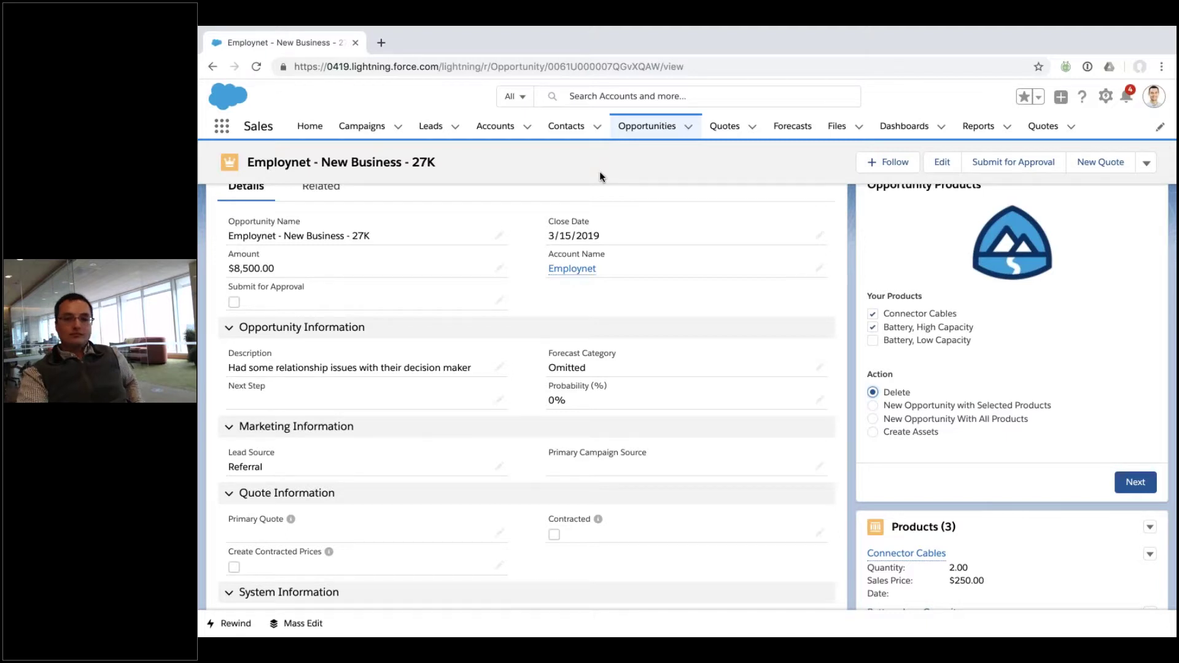
Step: Return to the May Webinar flow in Flow Builder and add a new Decision element to the canvas
key(ctrl+Left)
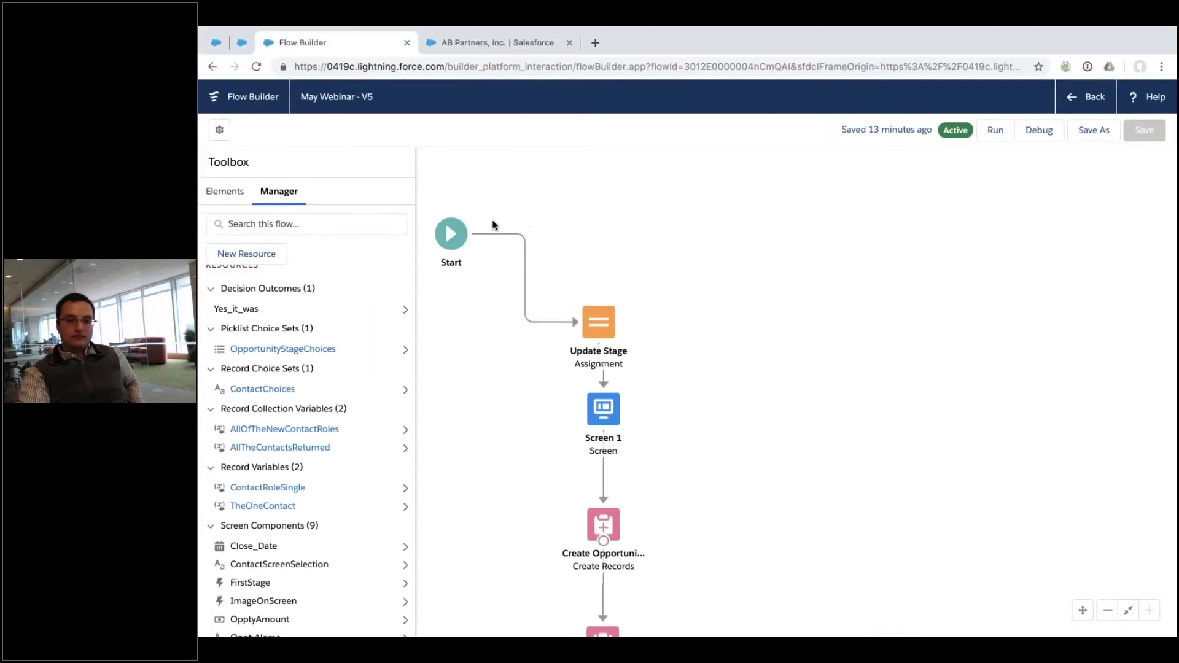
click(225, 191)
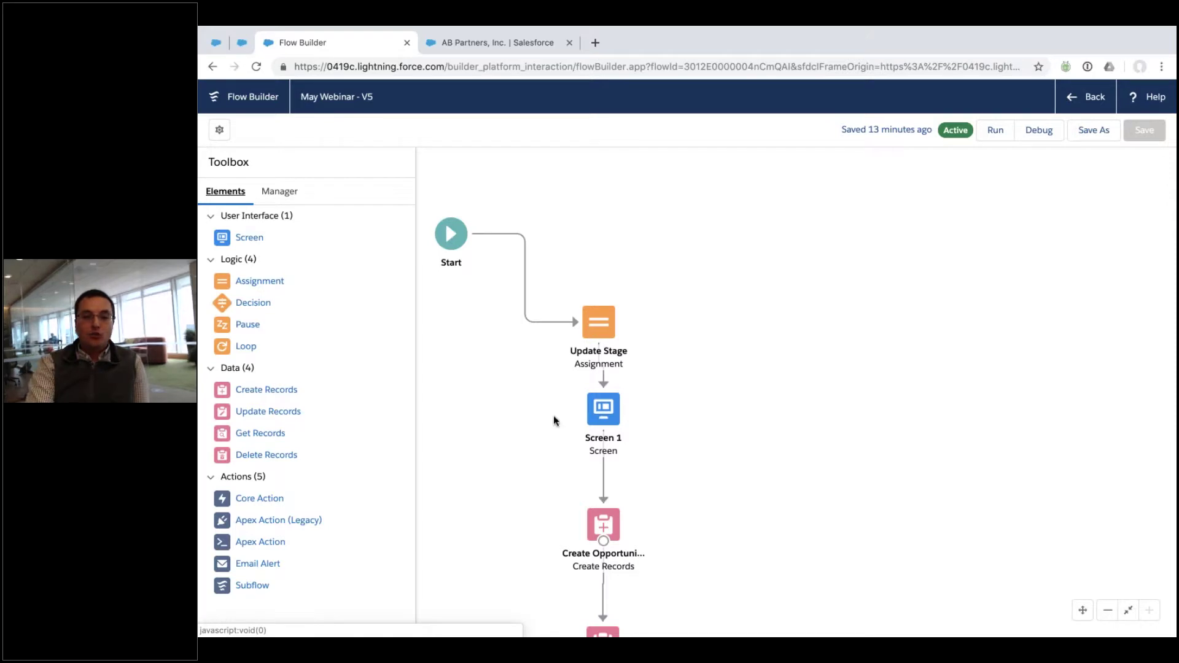
drag(265, 314, 594, 300)
drag(773, 241, 774, 242)
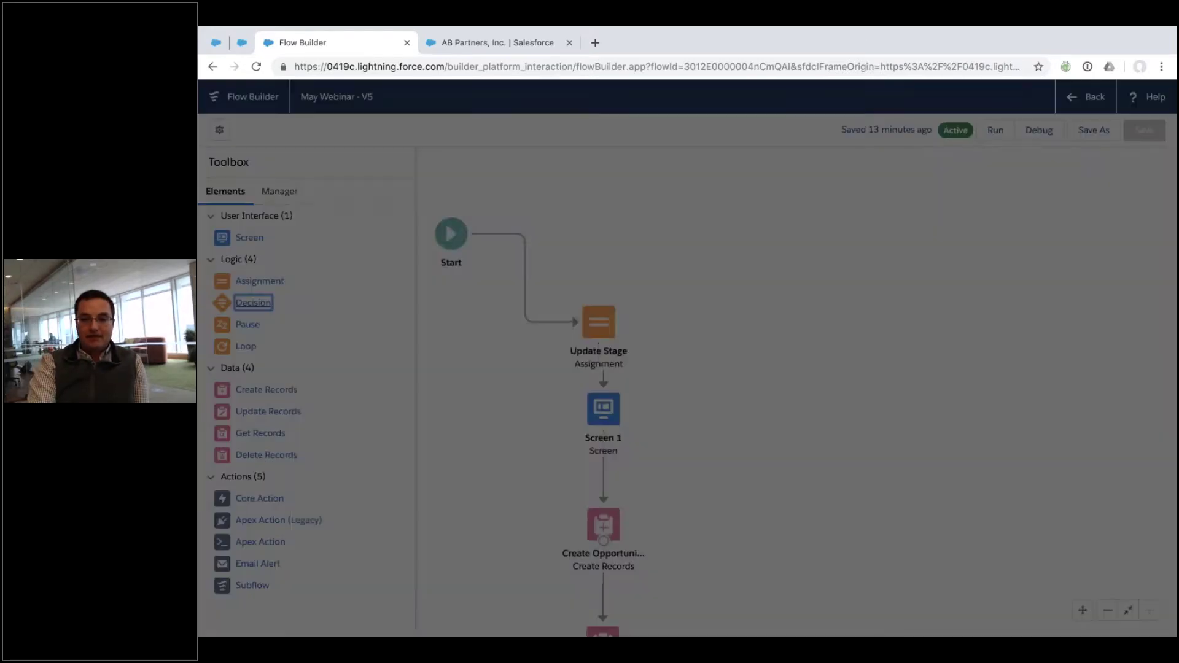
Step: Label the new decision Logic, describe it as "If / else if /else" and add two more outcomes
text(Logic)
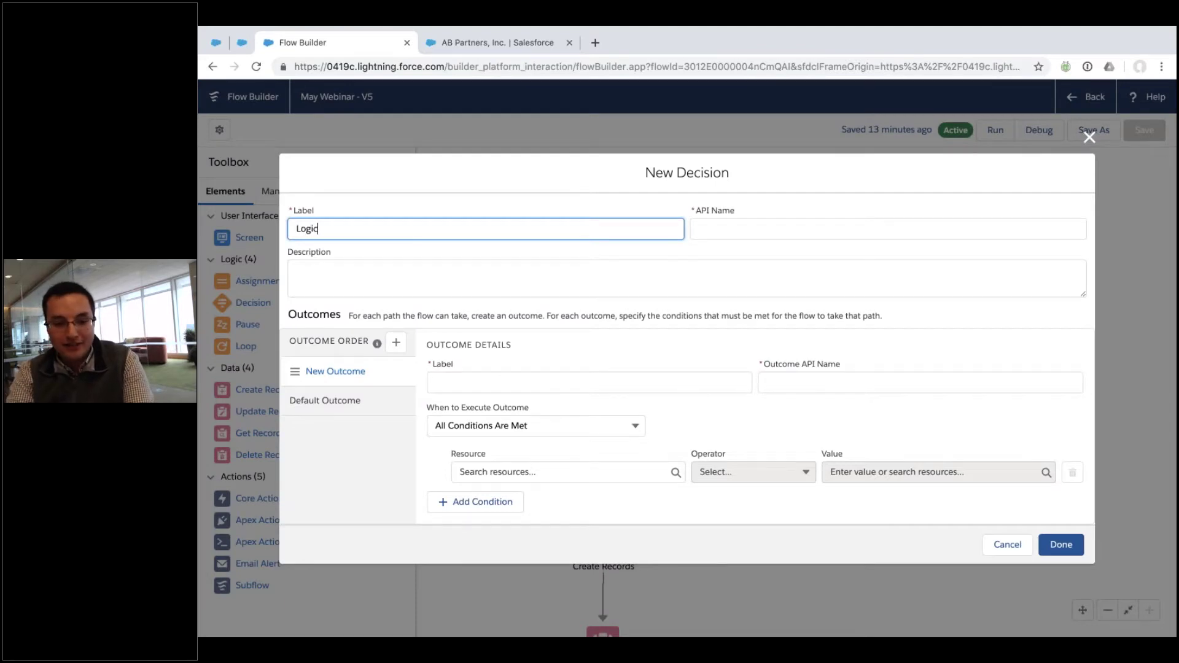
key(Tab)
key(Tab)
text(I)
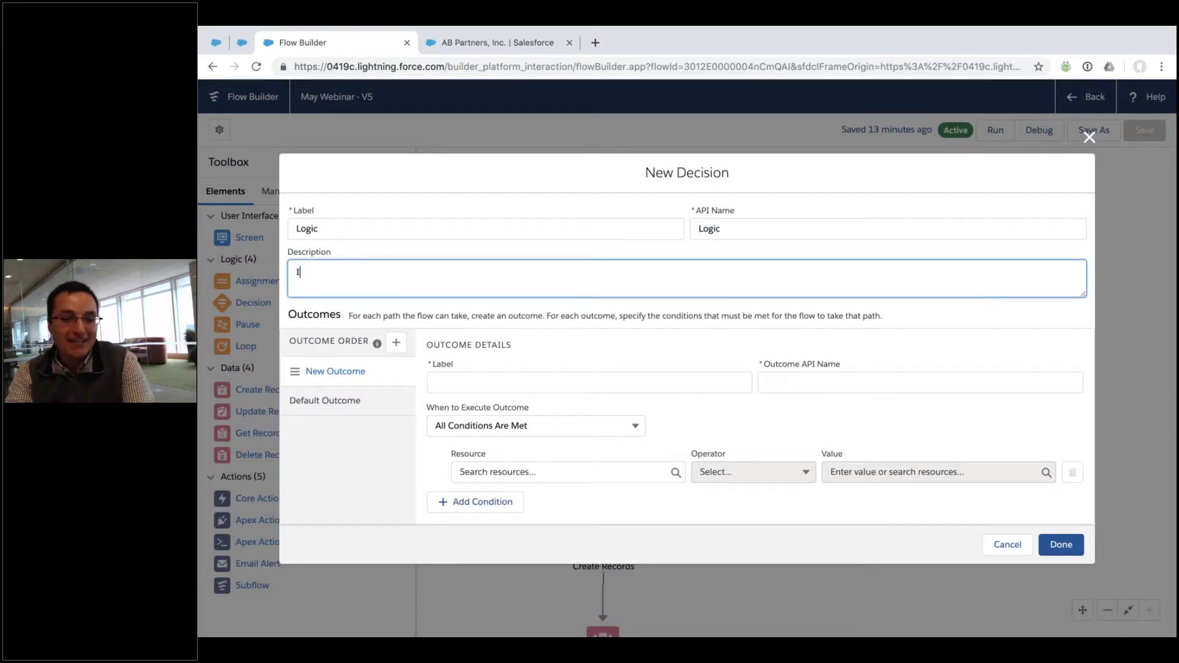
text(f / else if /else)
click(396, 342)
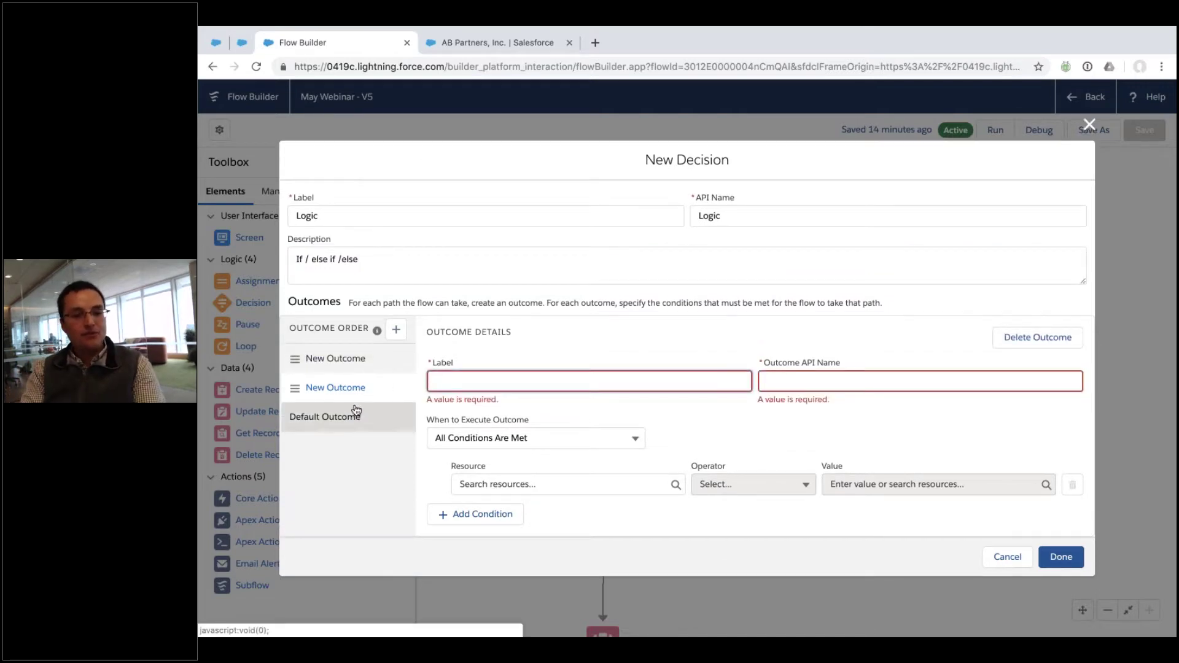
click(396, 330)
Step: Label the decision's first outcome with the attendee's first name followed by "Option A", and keep All Conditions Are Met as its execution rule
click(513, 382)
text(K)
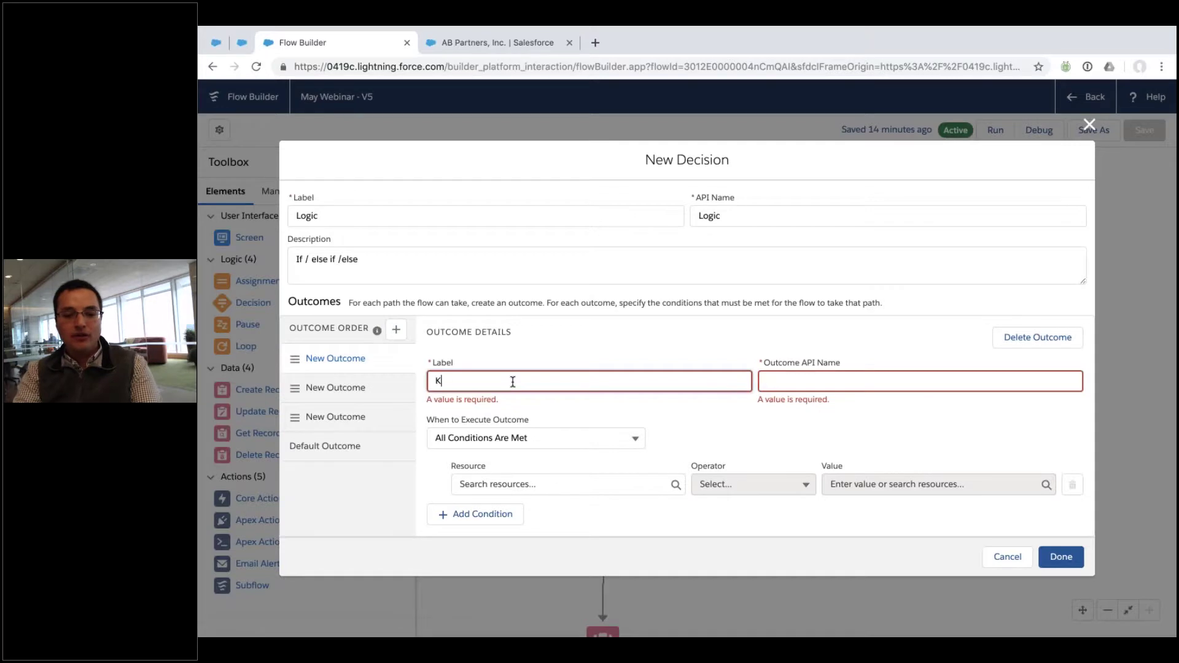
text(atie Option A)
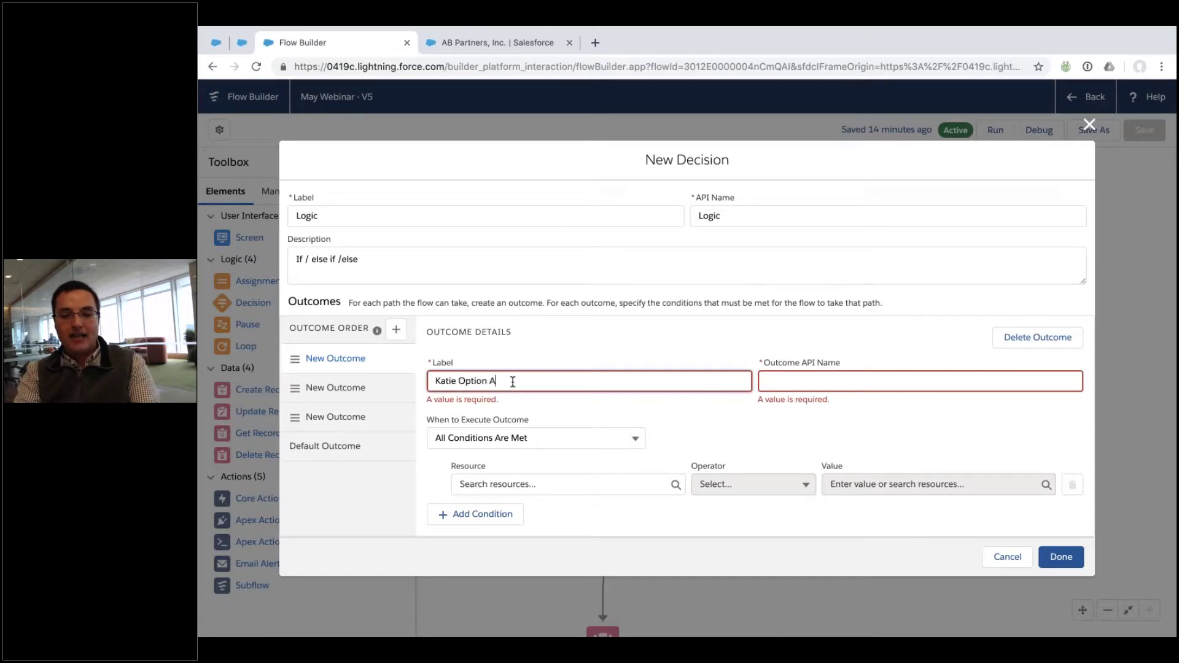
key(Tab)
click(523, 431)
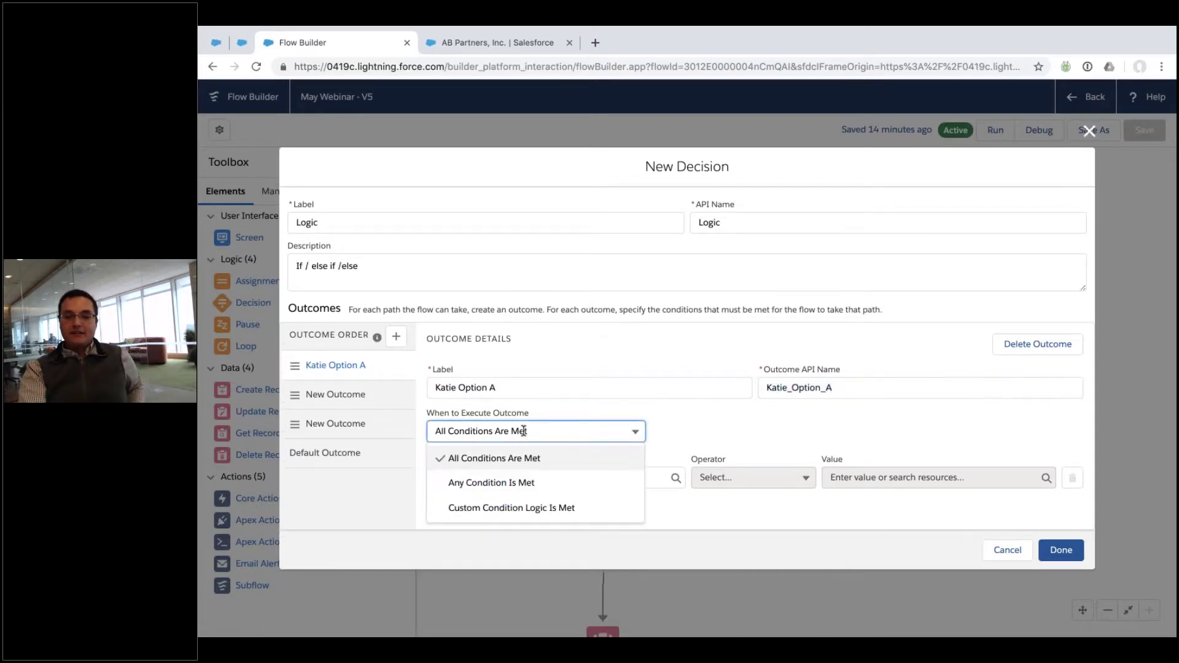
click(629, 458)
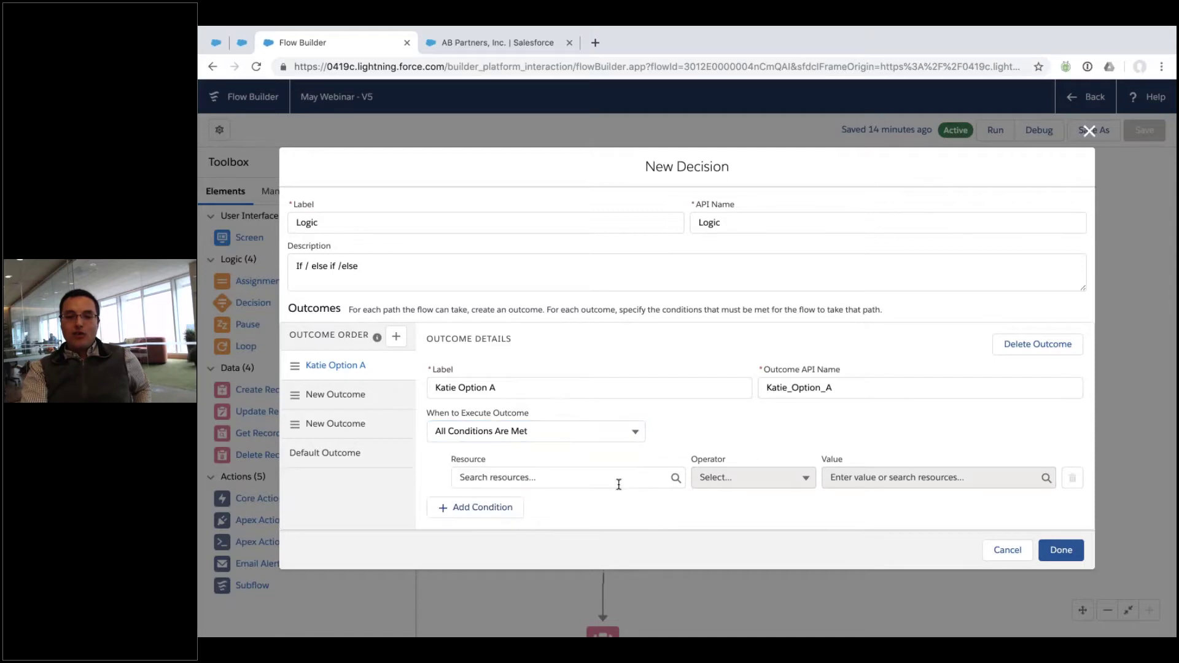
Step: Set the first outcome's condition to OpptyAmount Greater Than 500
click(618, 483)
scroll(568, 319, down, 3)
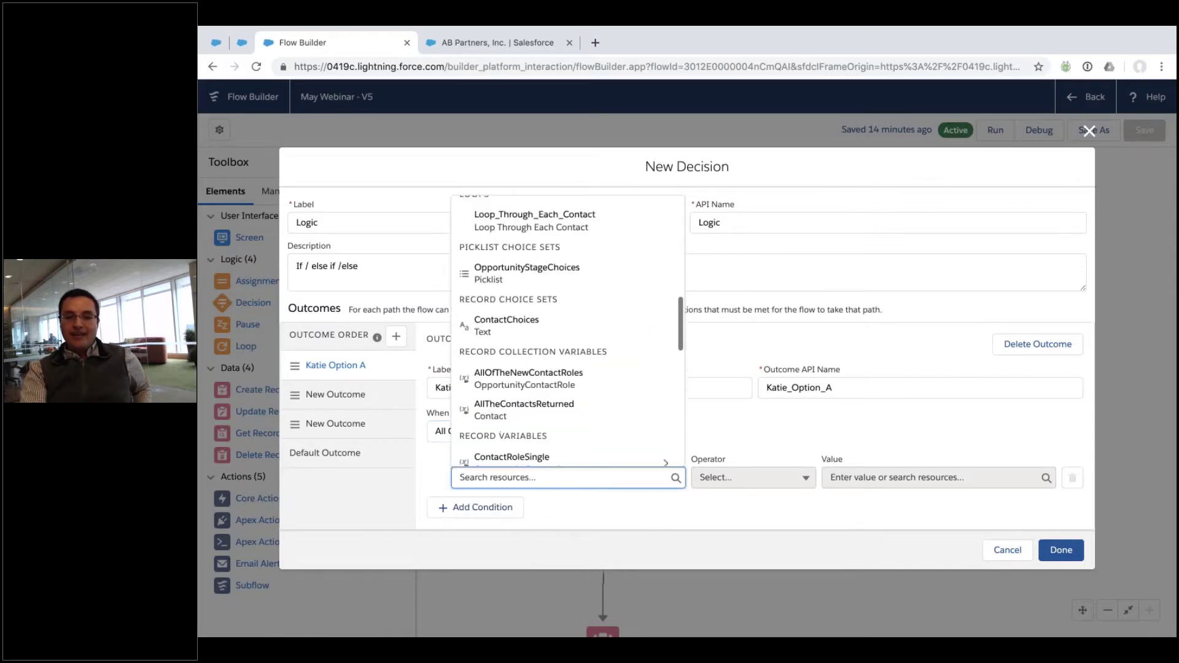
click(613, 469)
click(613, 470)
scroll(565, 307, down, 10)
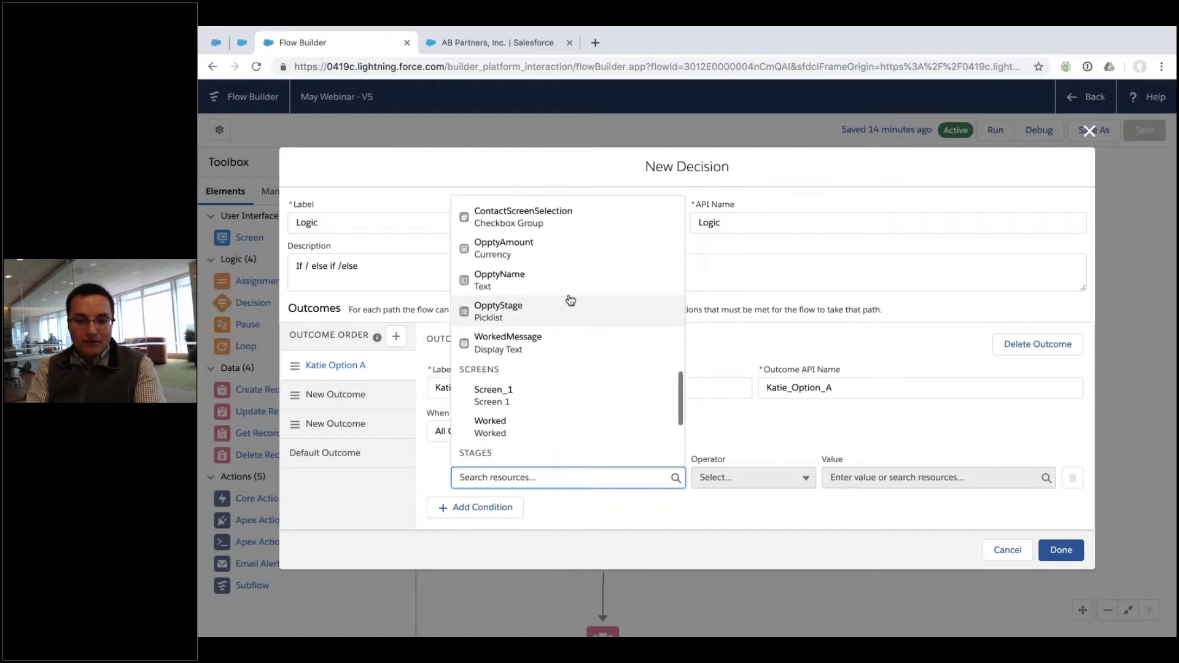
click(497, 304)
click(729, 477)
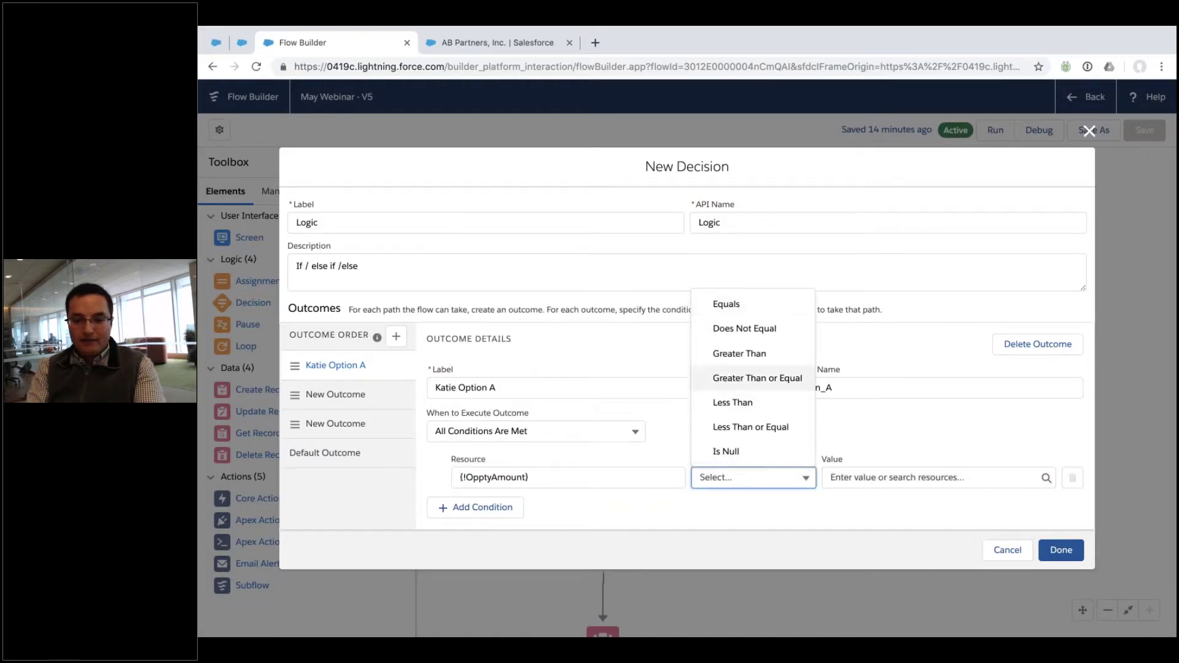
click(750, 353)
click(869, 477)
text(500)
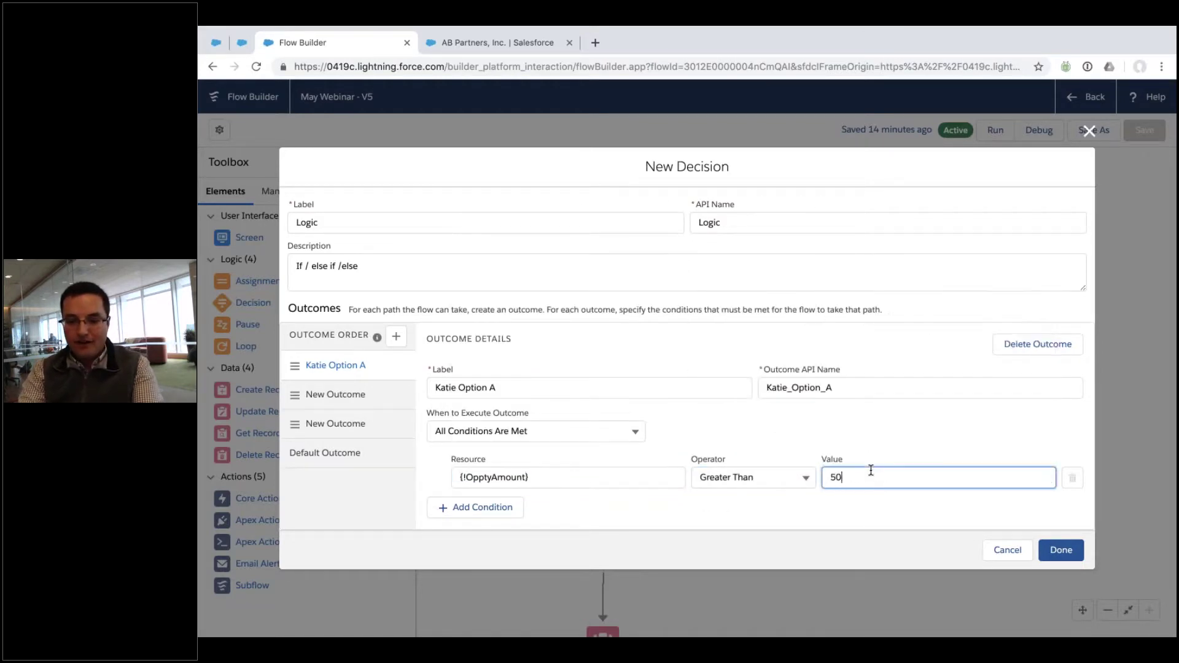
Step: Label the second outcome B and look at its options for when to execute
click(332, 394)
text(B)
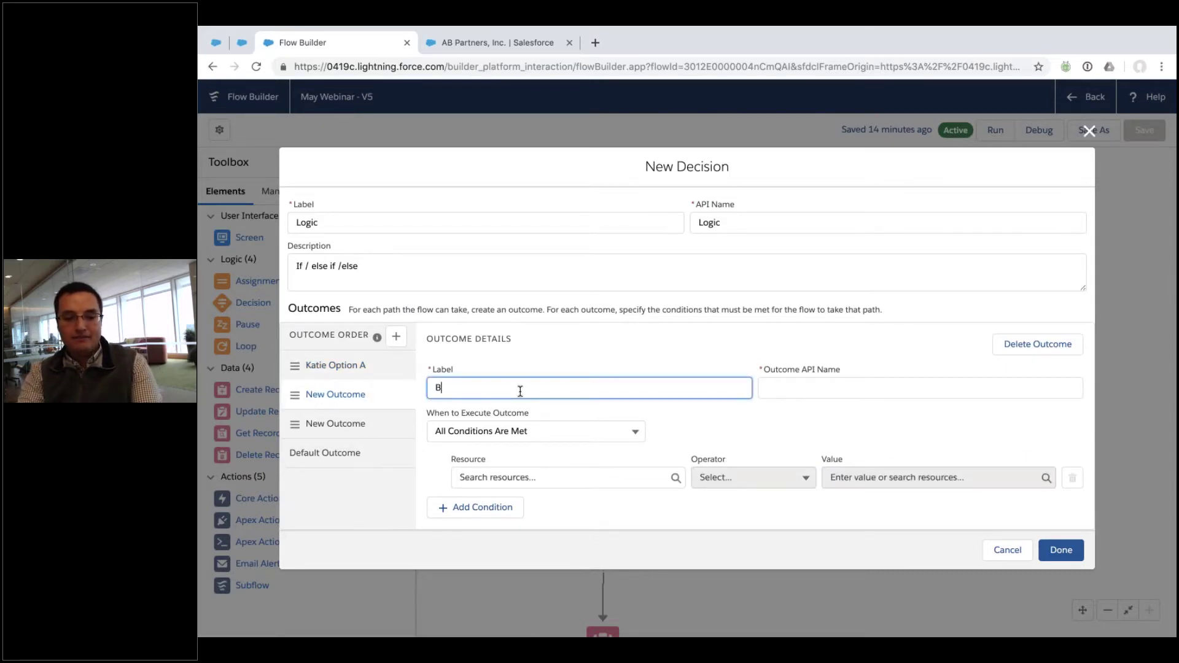
click(538, 431)
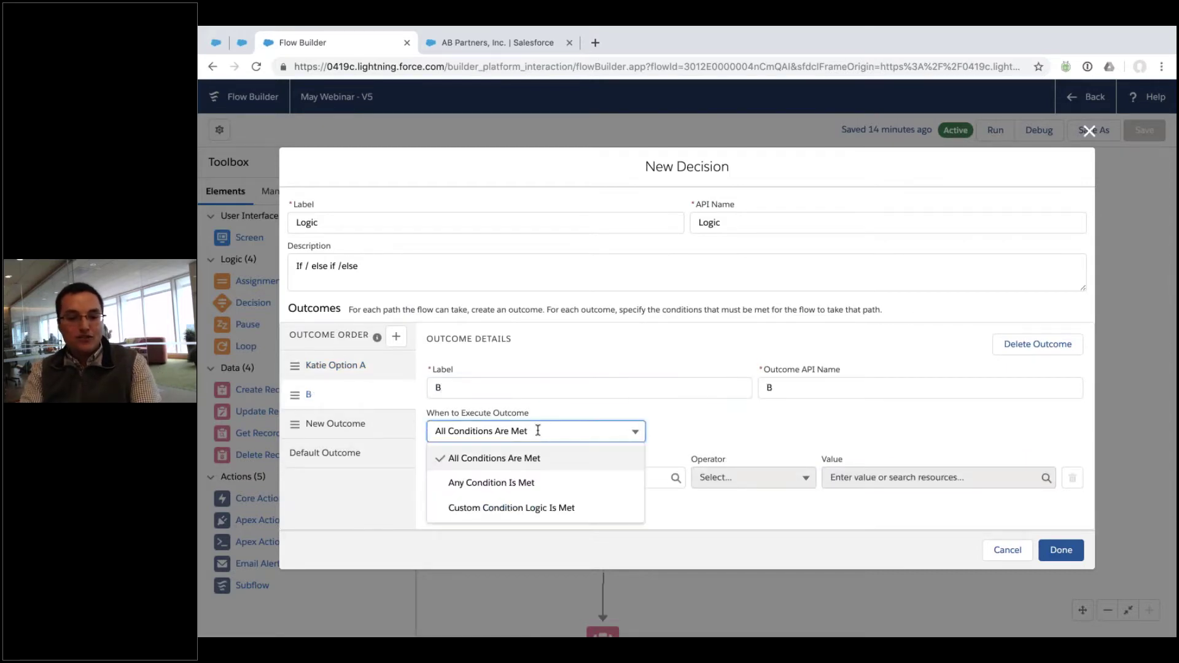
click(723, 455)
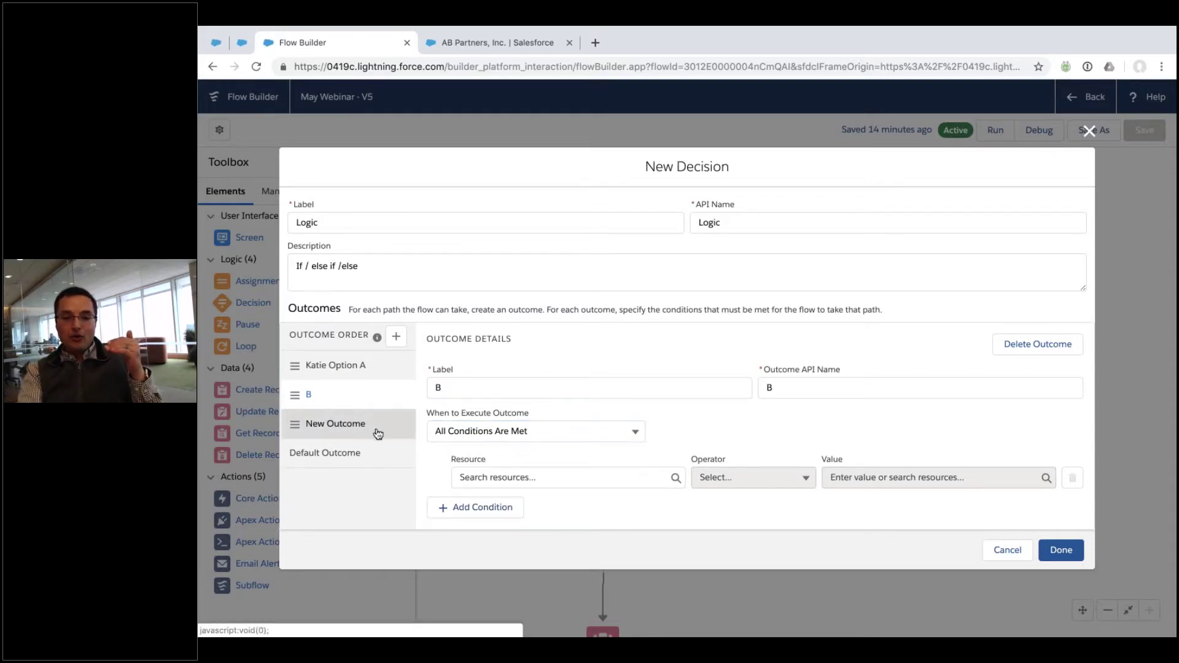
Step: Delete outcome B and the remaining unnamed outcome, and finish the Logic decision
click(1037, 344)
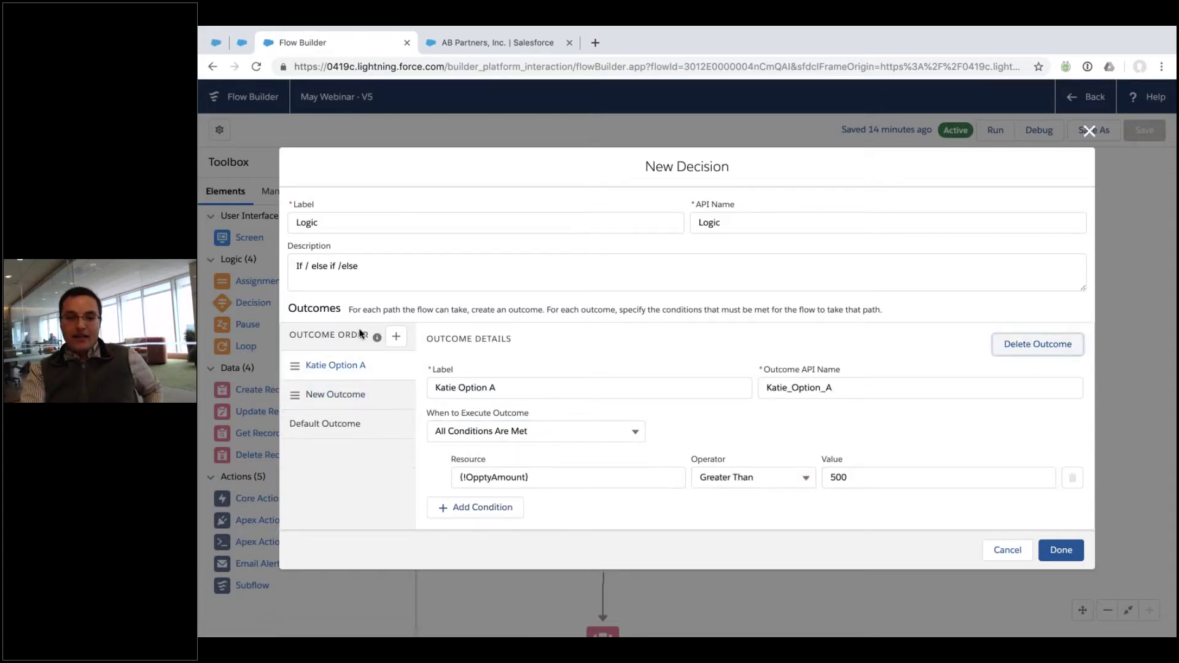
click(354, 395)
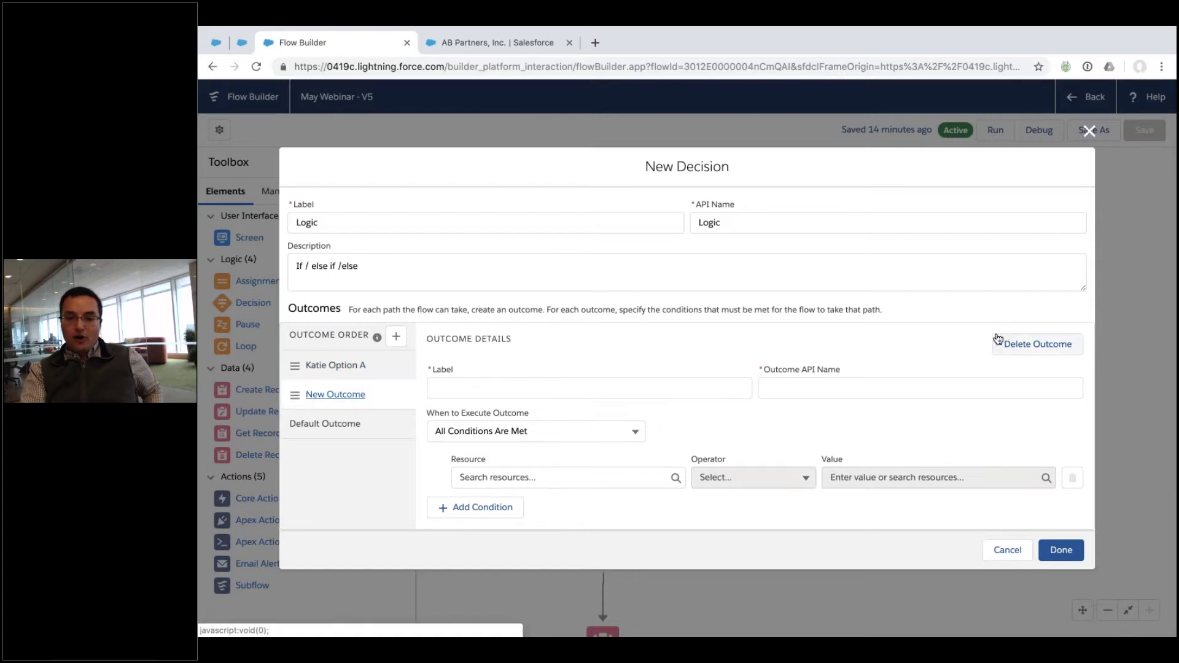
click(999, 341)
click(1060, 545)
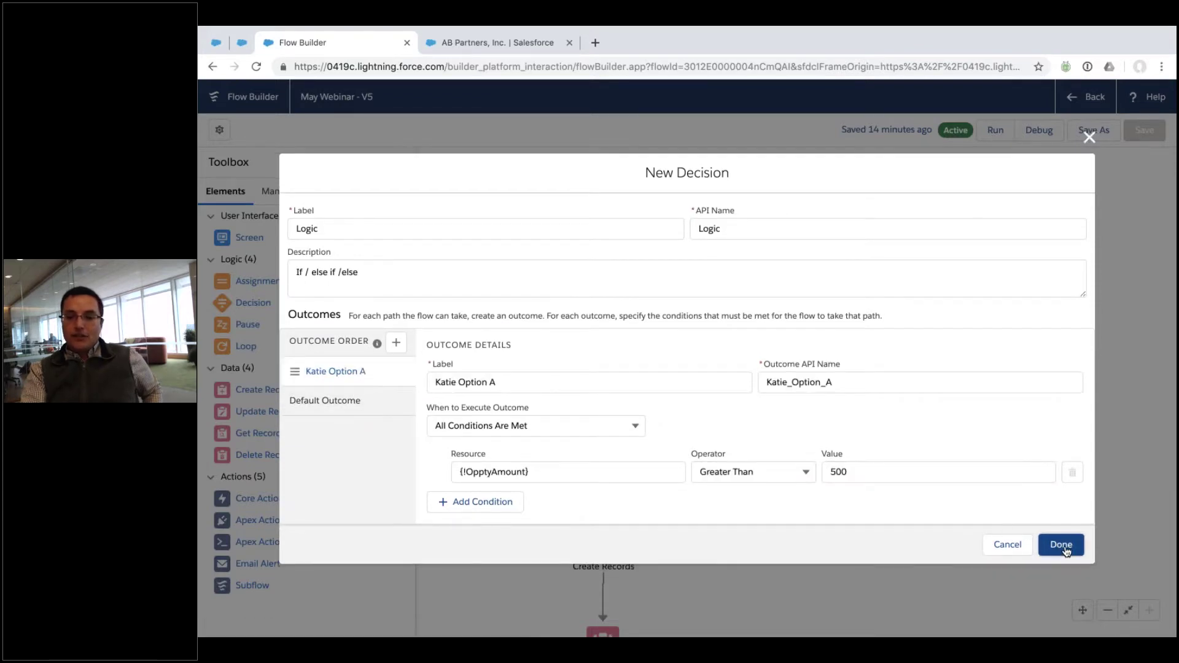
Step: Connect the Logic decision's Option A outcome to Screen 1 and its Default Outcome to the create opportunity element
drag(795, 273, 613, 415)
click(871, 422)
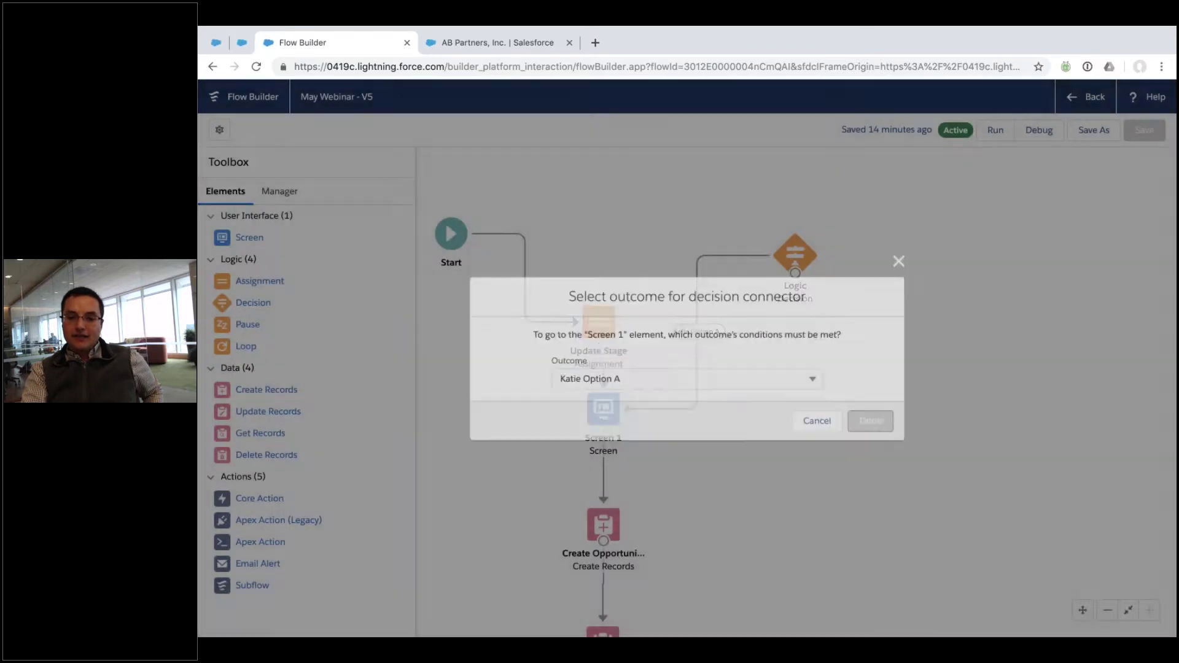
drag(796, 273, 603, 539)
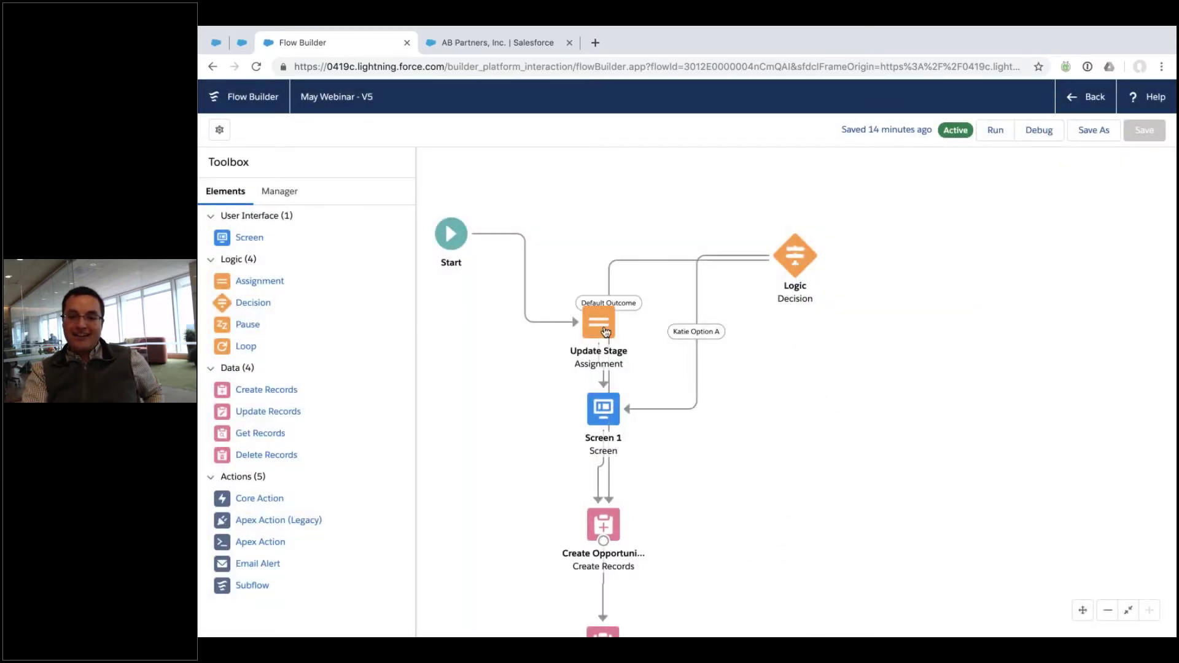
Step: Delete the Logic decision from the canvas
click(794, 255)
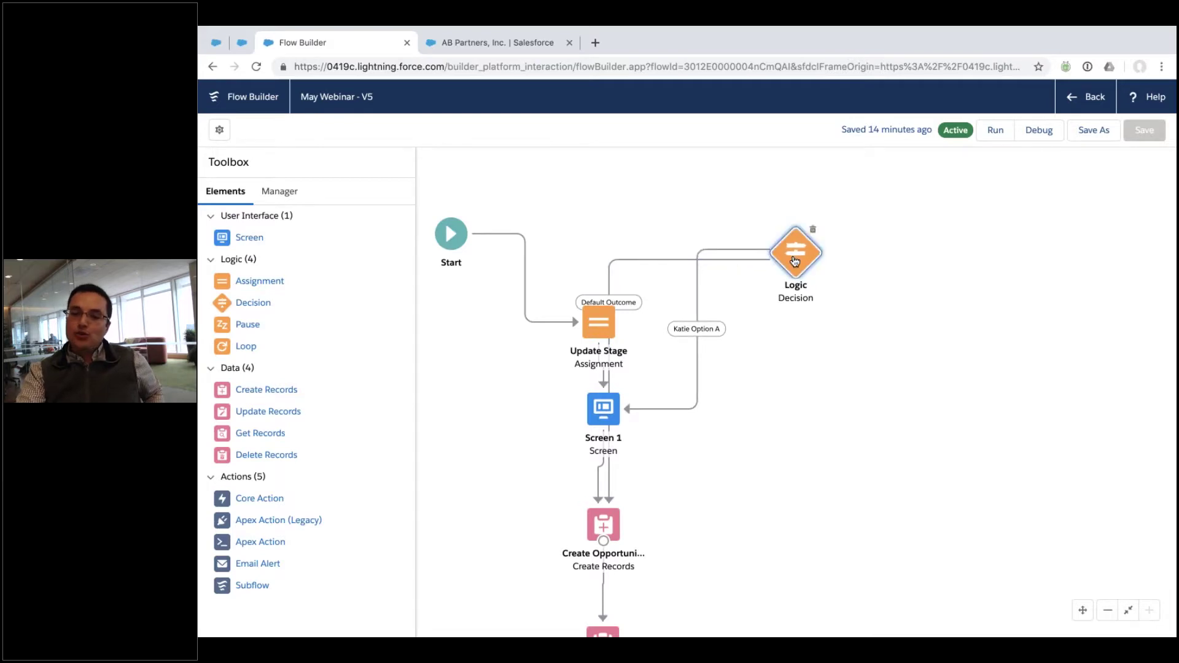
key(Delete)
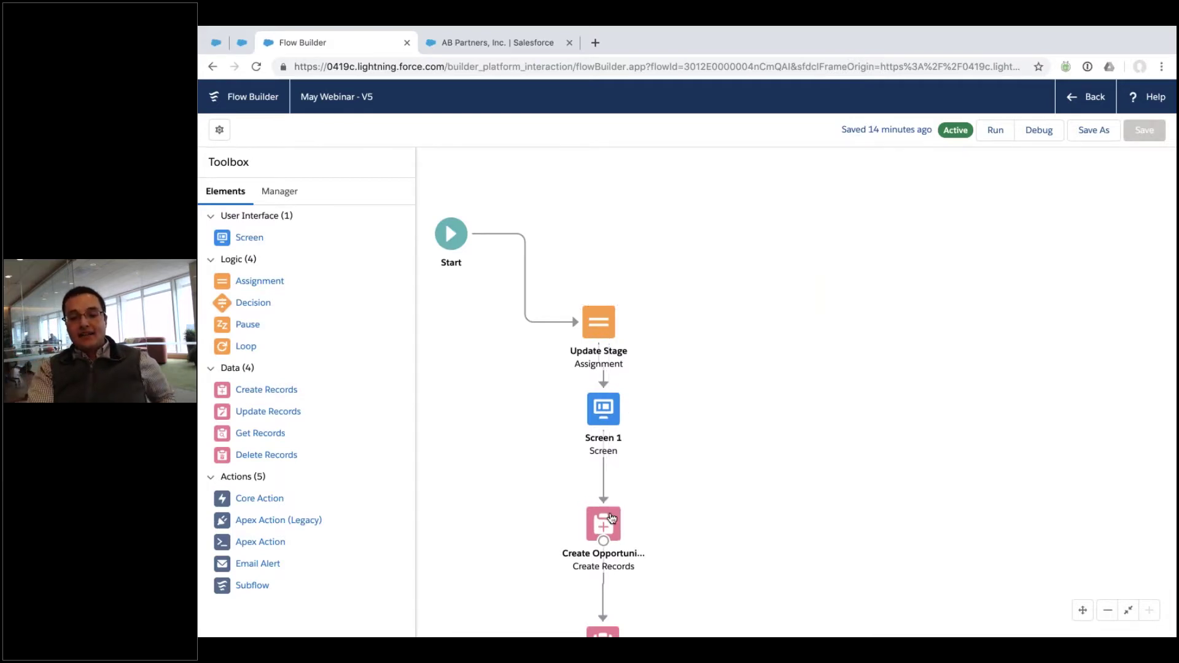
Step: Open the GetTheContacts element, browse the contact fields available for an additional filter condition, and discard the changes
drag(688, 495, 568, 429)
double_click(560, 442)
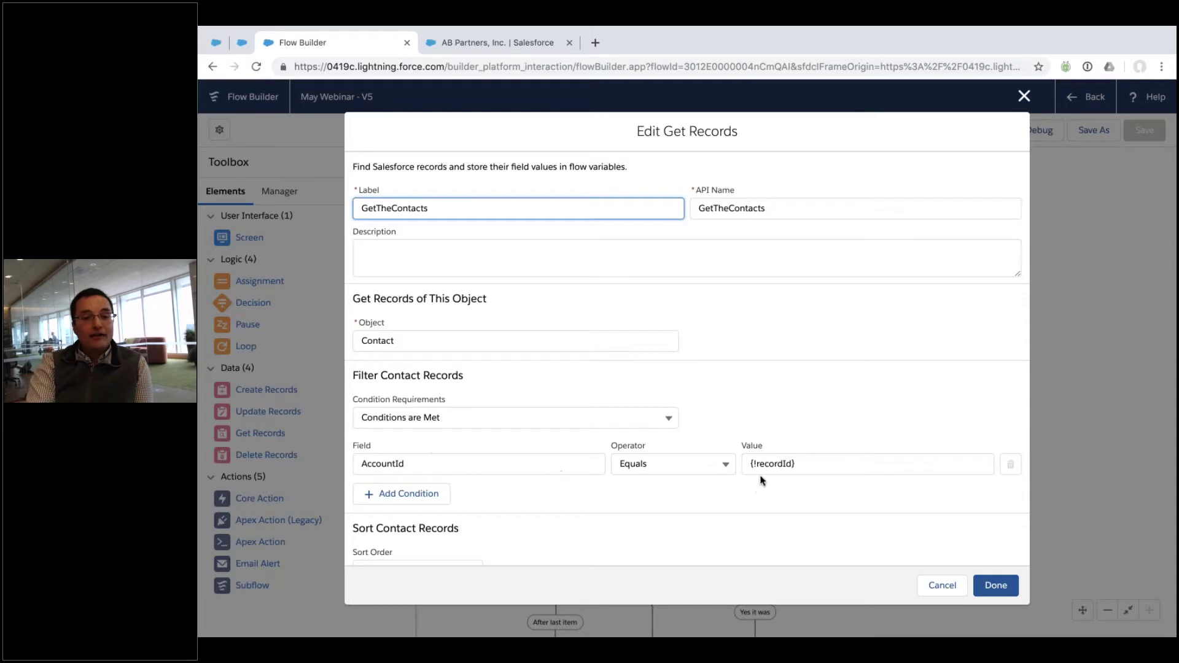
click(382, 492)
click(481, 507)
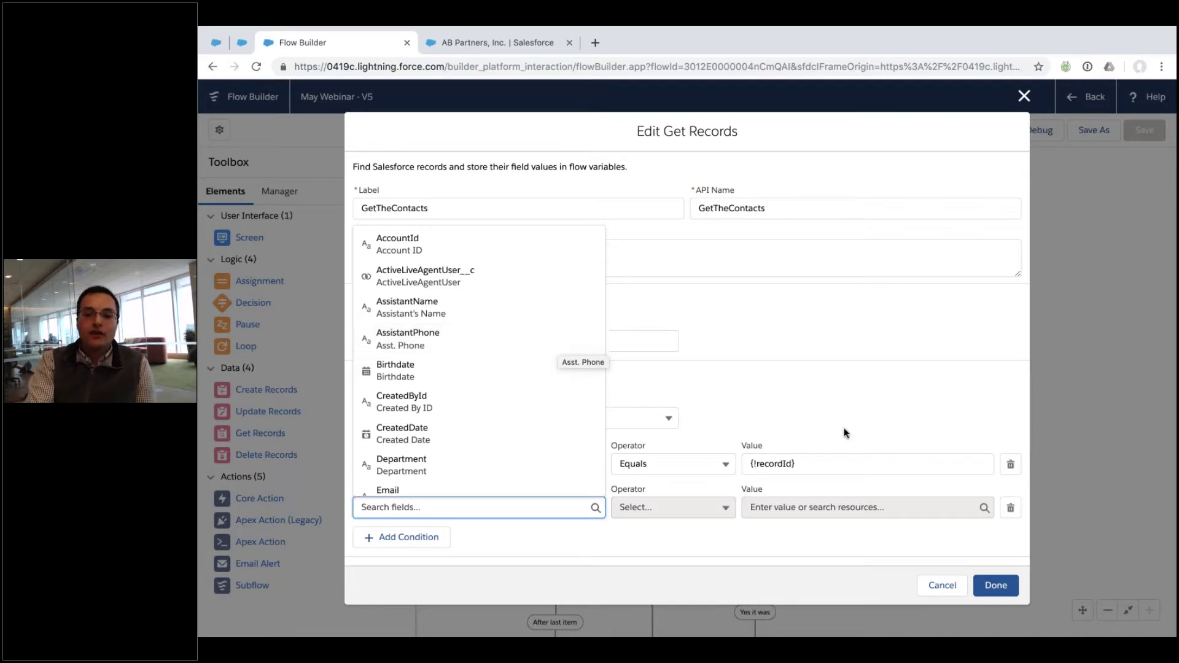
click(940, 584)
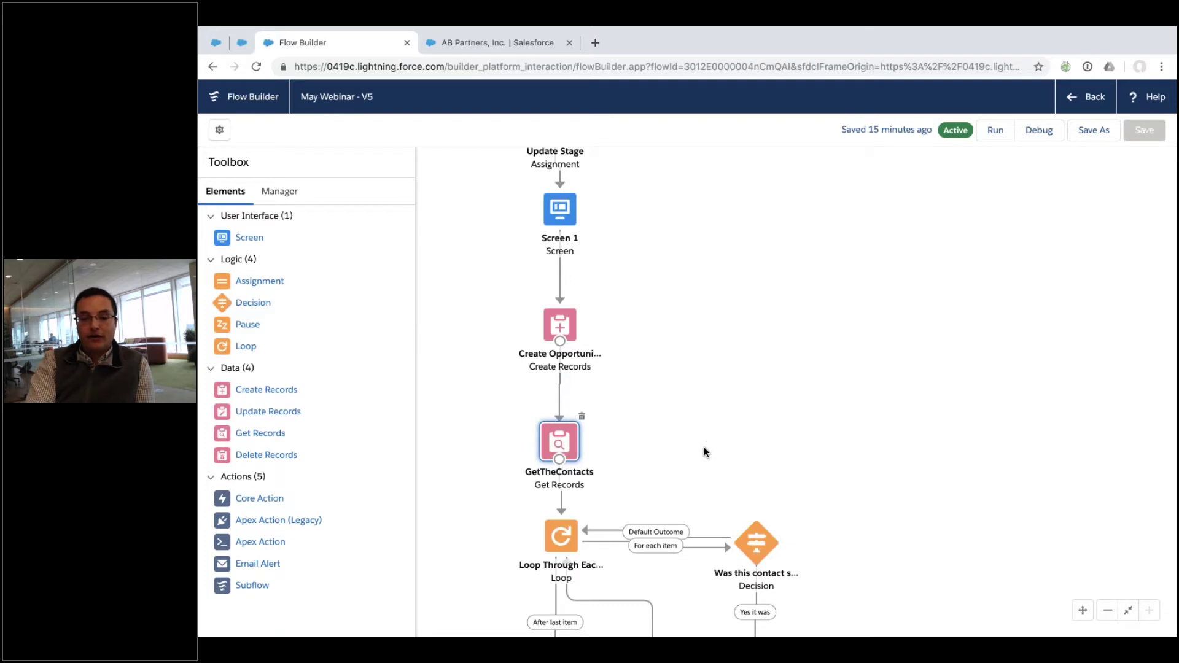
Step: Look over the contact loop and read the description of the Apex Action (Legacy) element
drag(839, 545, 840, 367)
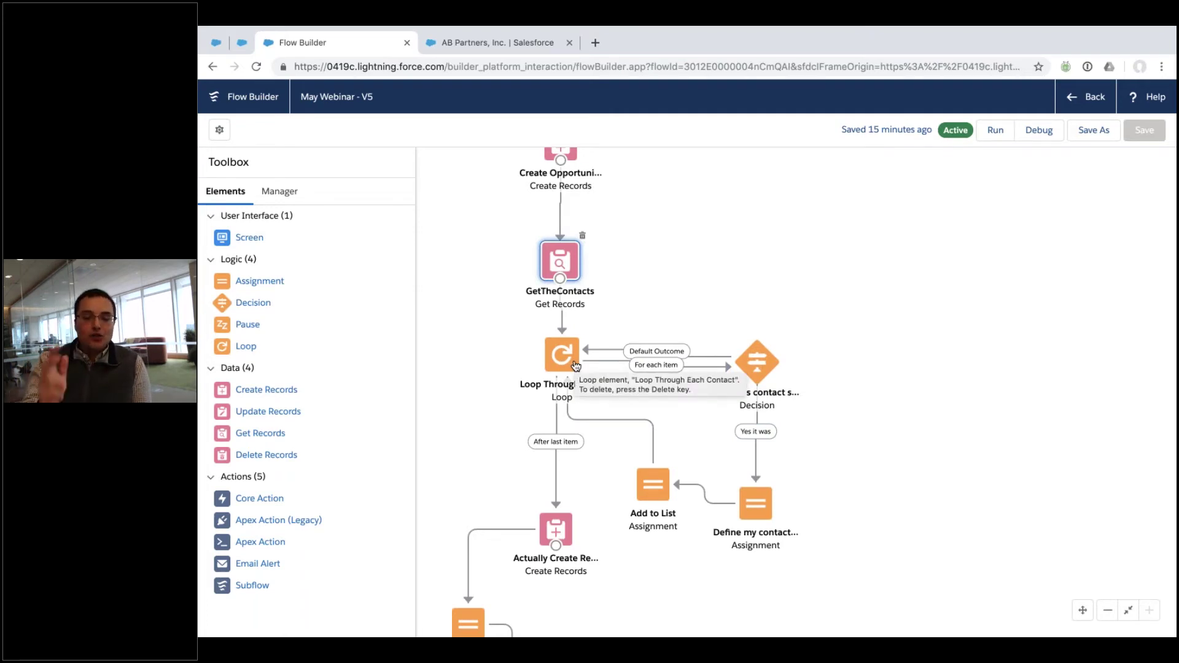
click(267, 528)
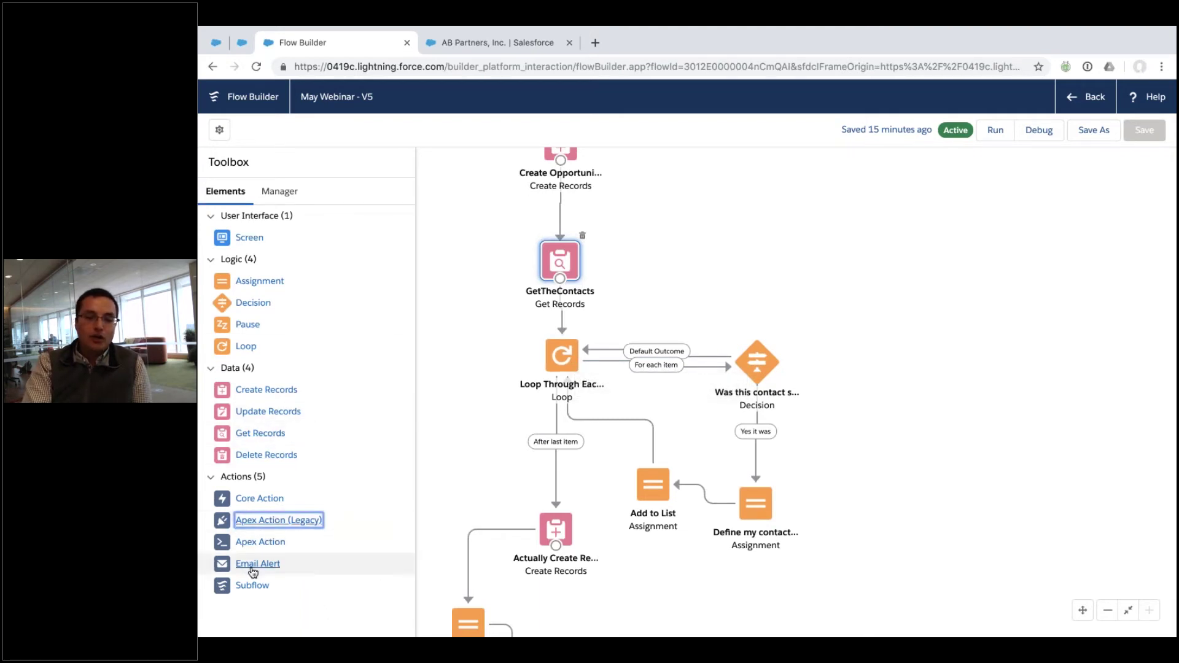
click(261, 527)
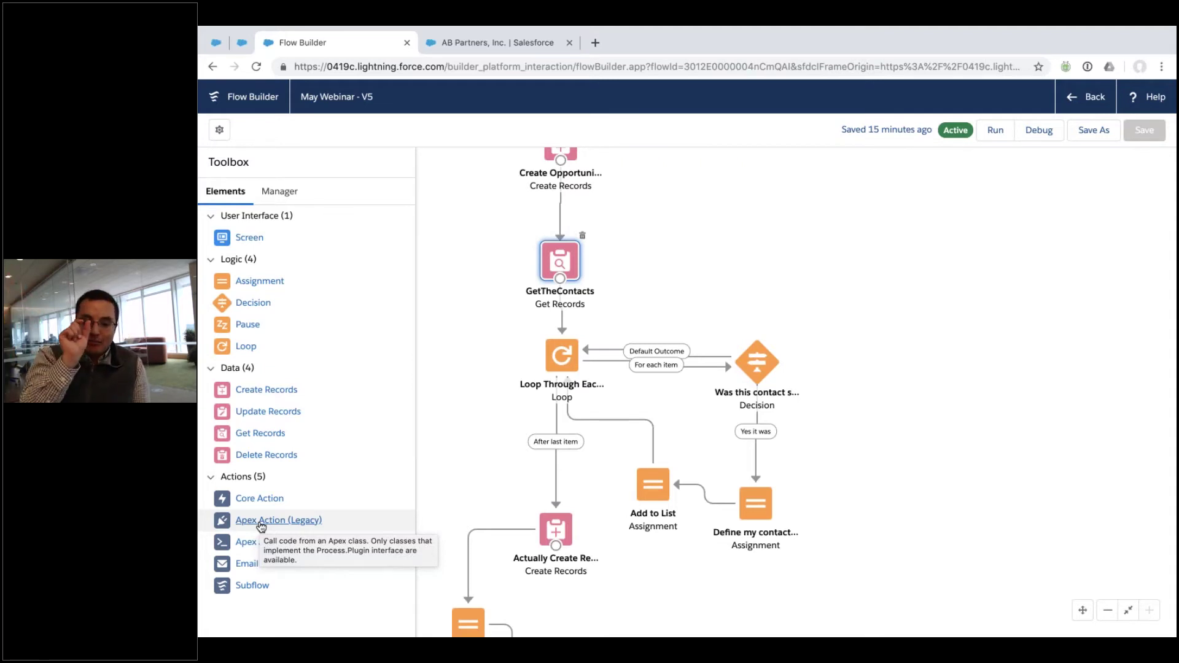
click(261, 526)
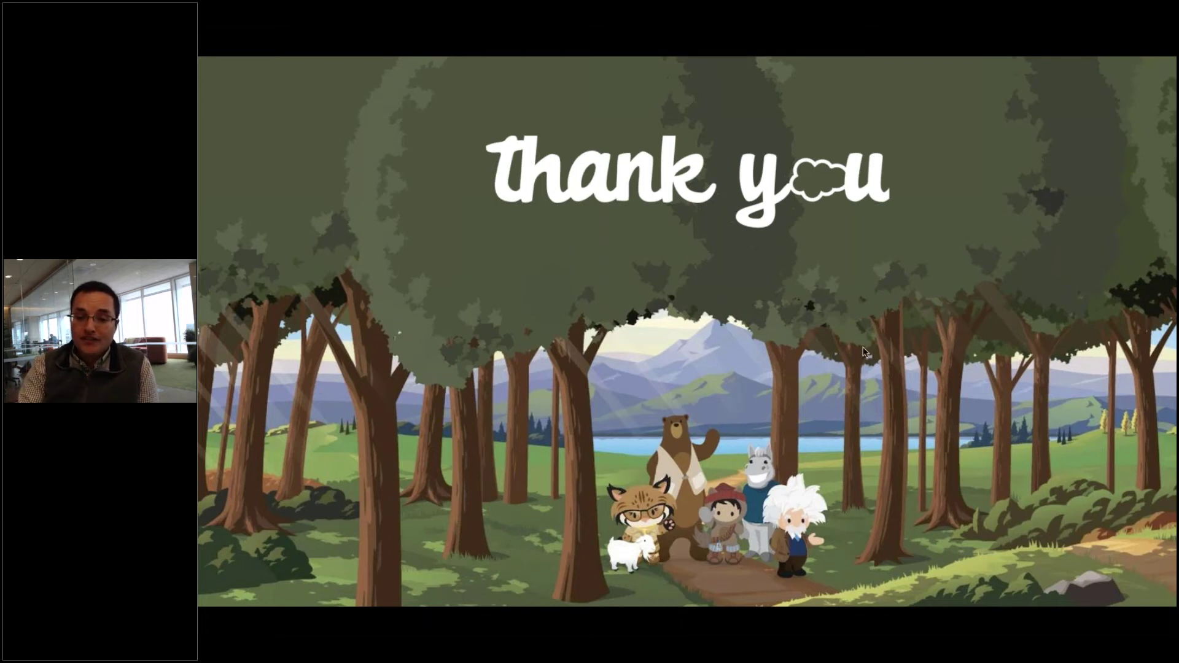
key(Left)
key(Left)
key(Left)
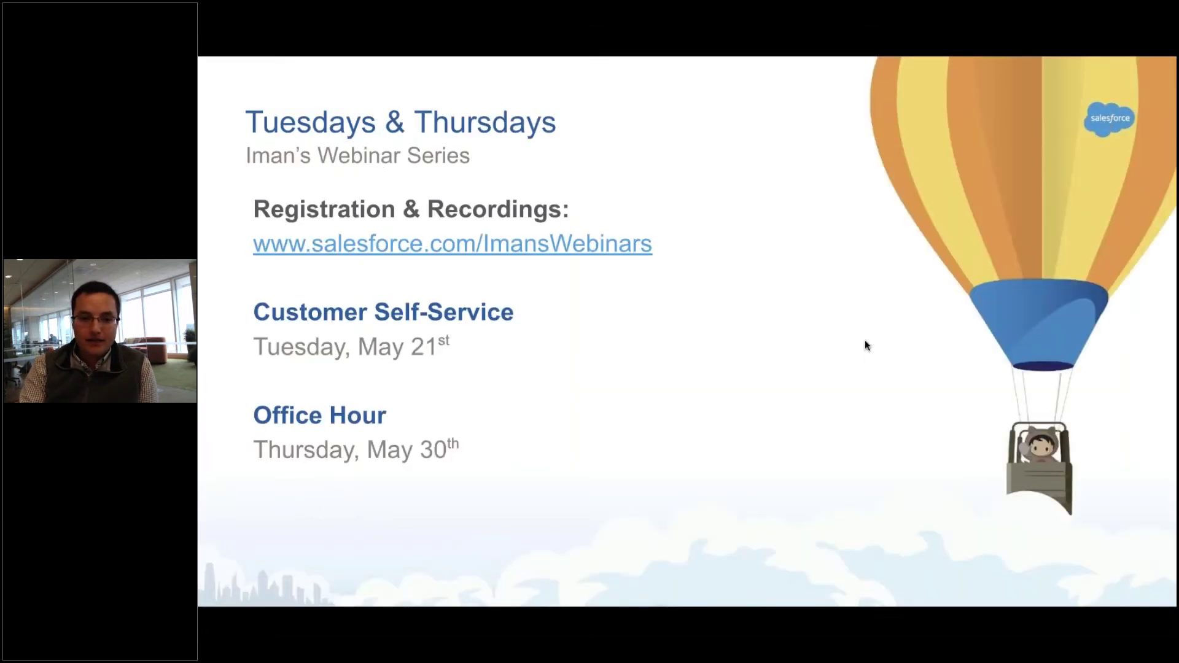
key(End)
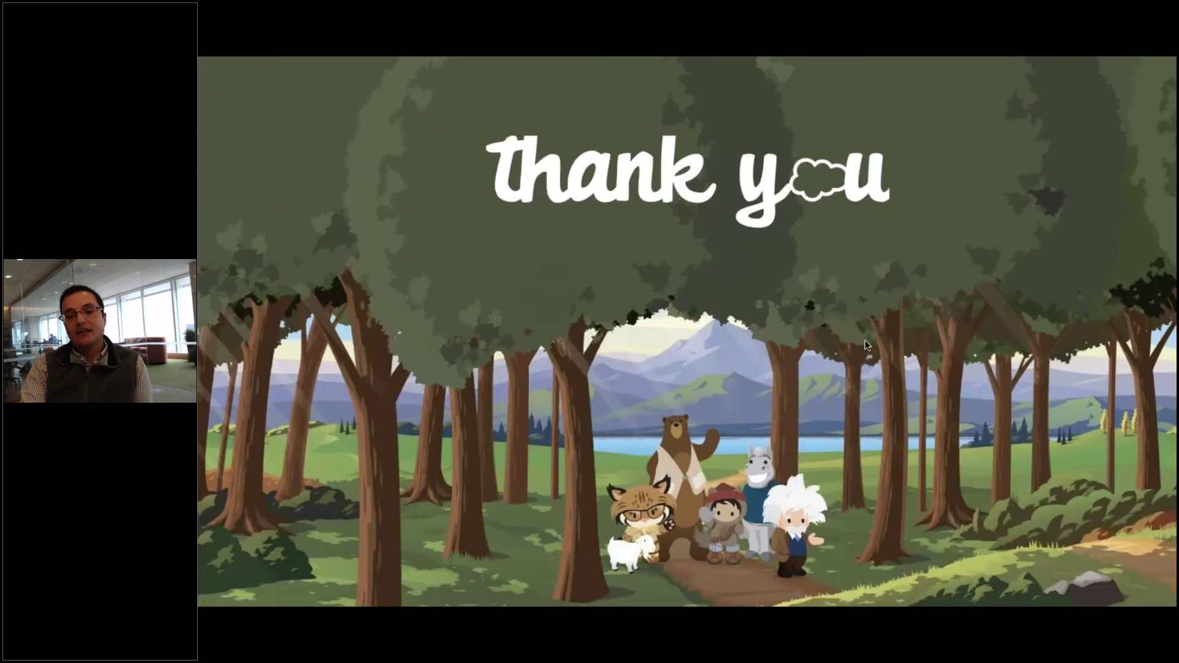